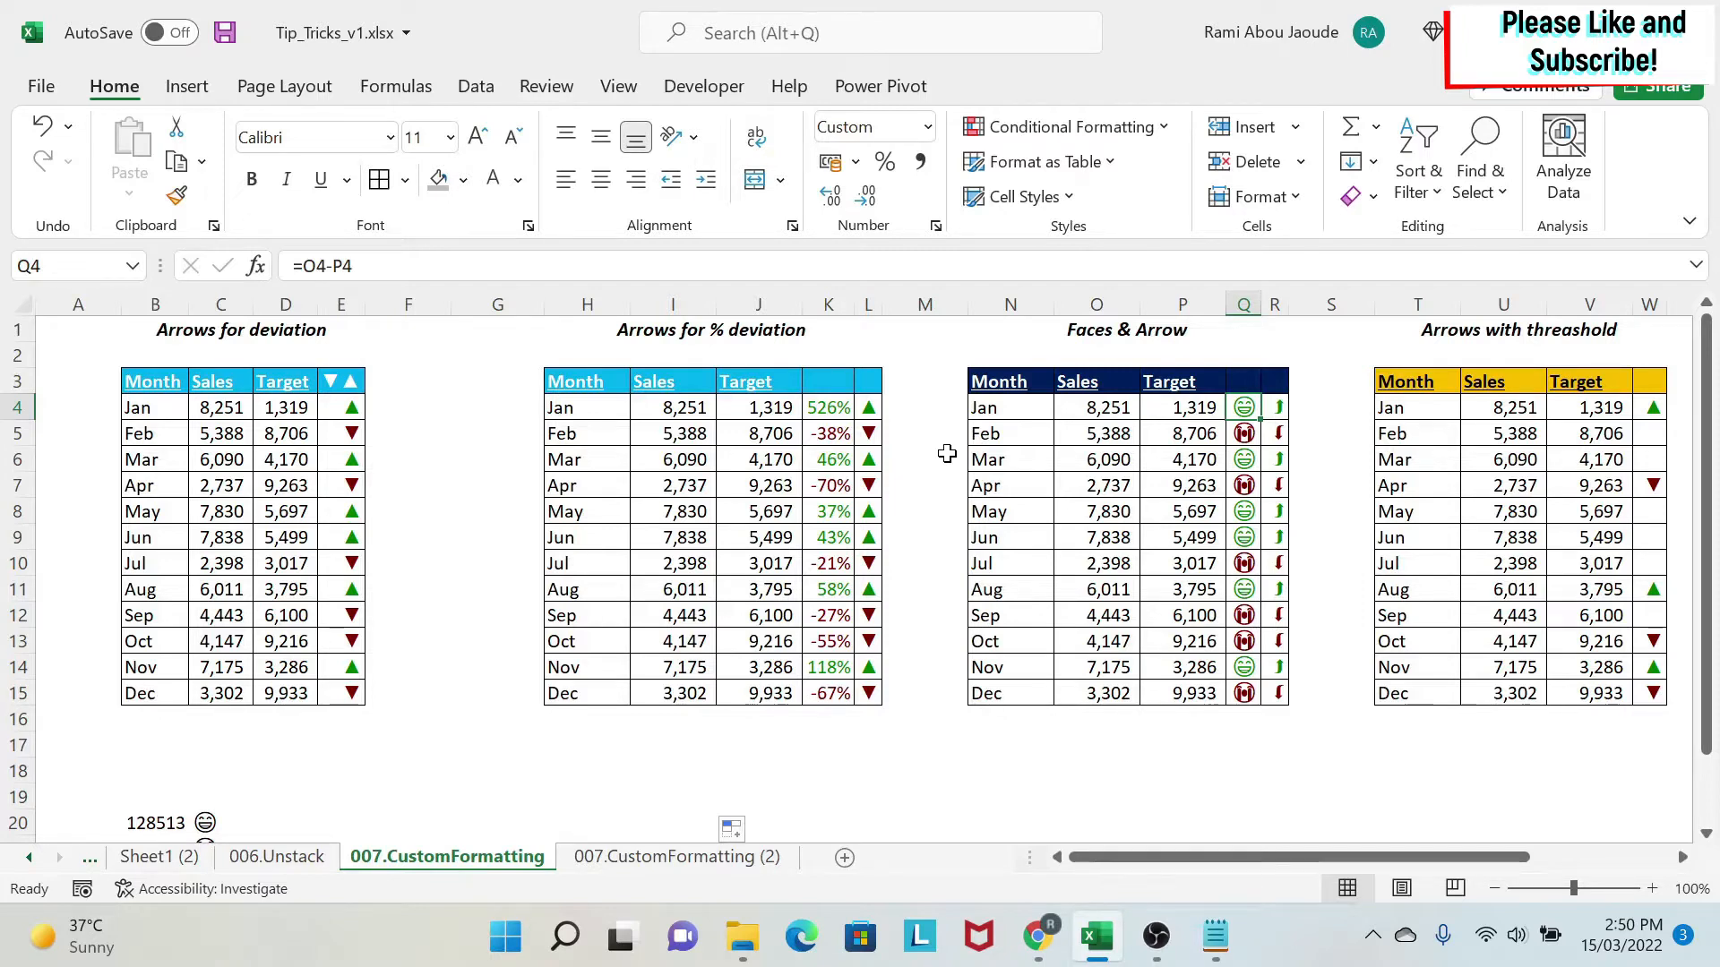
View the conditional formatting rule types available for an empty cell, leaving without creating a rule
{"action": "left_click", "coordinate": [434, 427]}
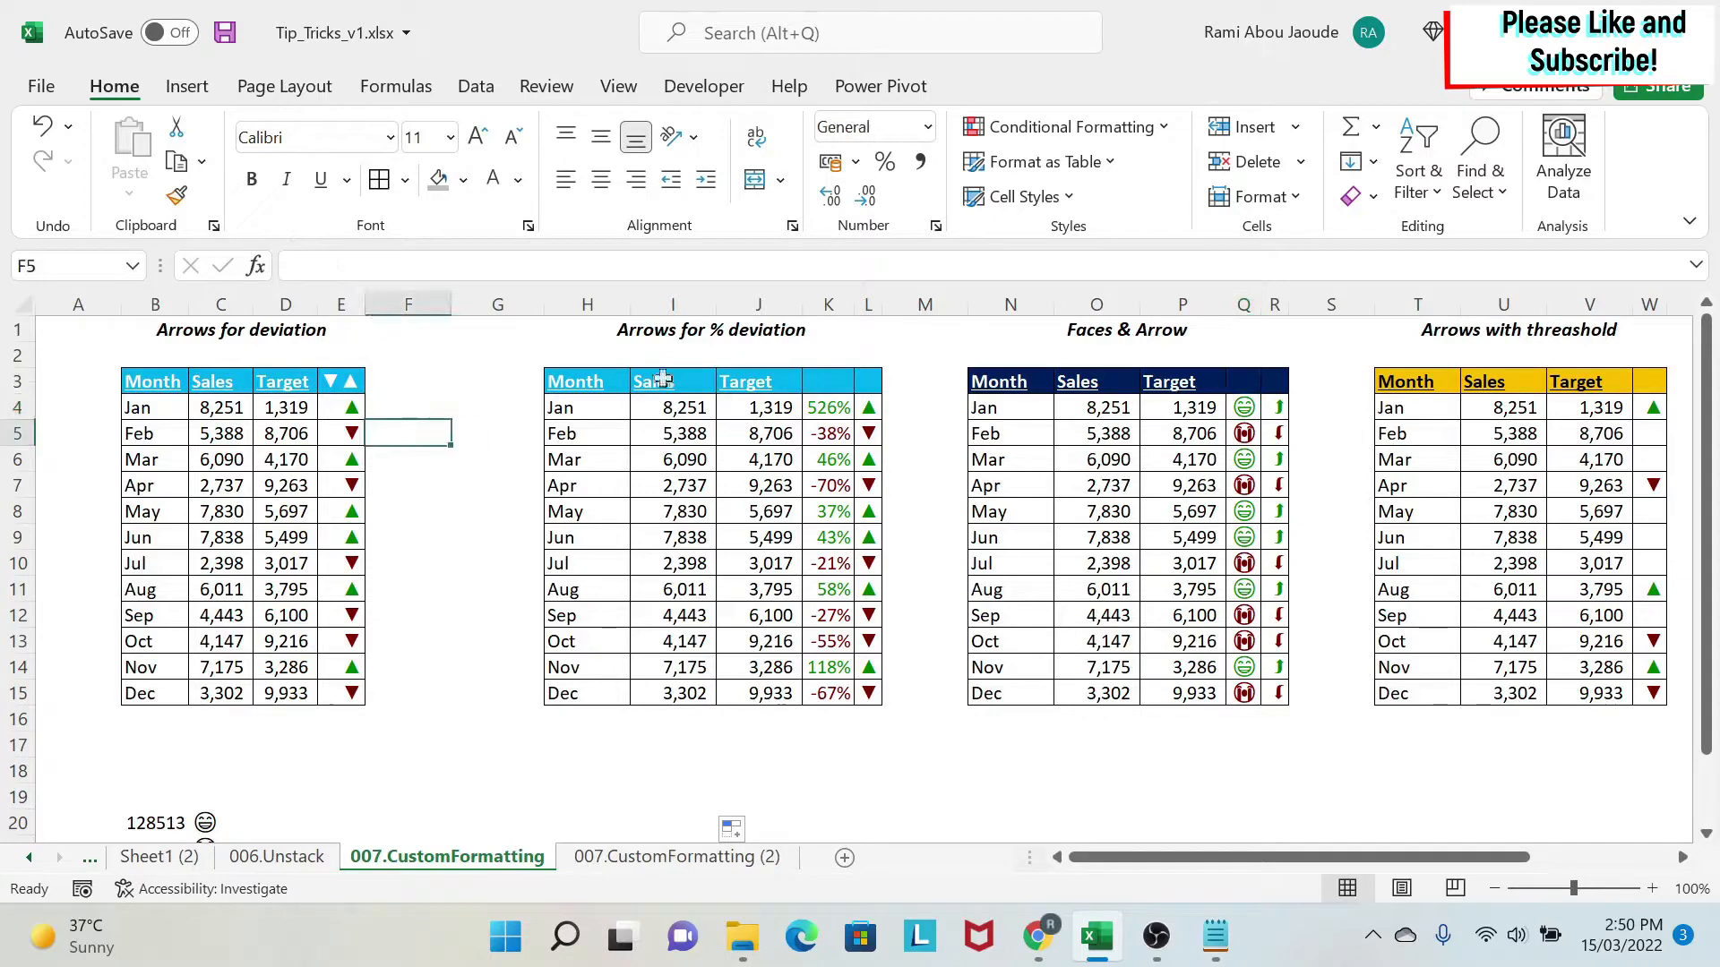
{"action": "left_click", "coordinate": [1151, 134]}
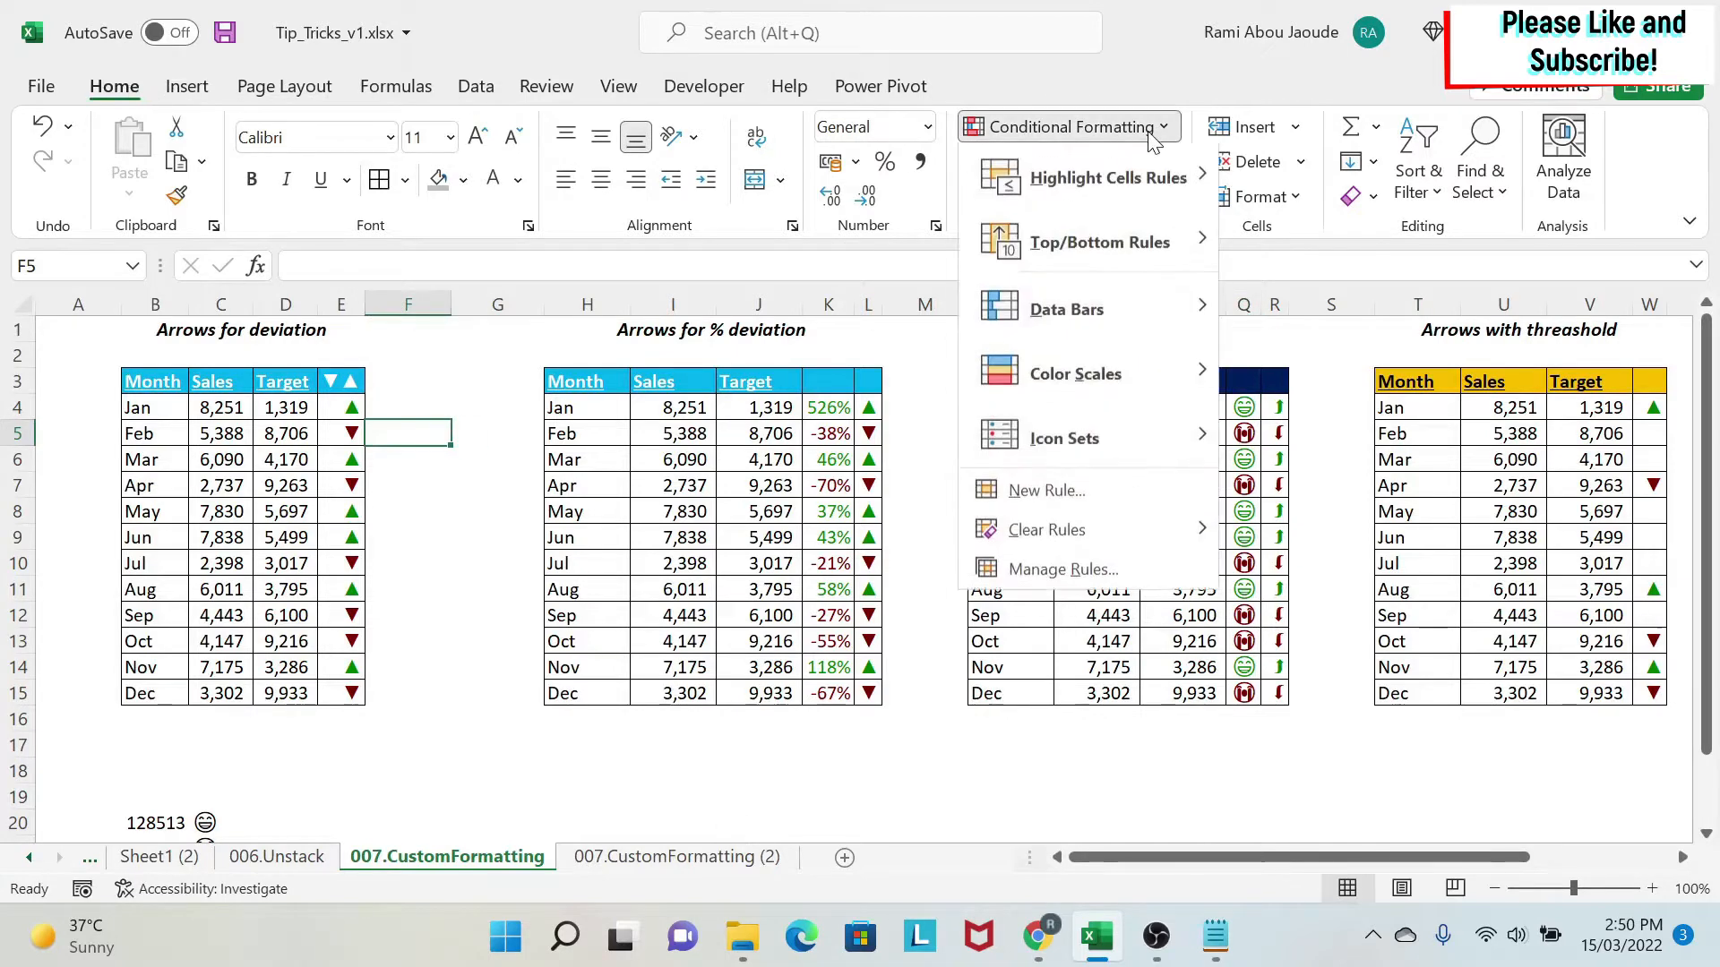
{"action": "left_click", "coordinate": [1074, 495]}
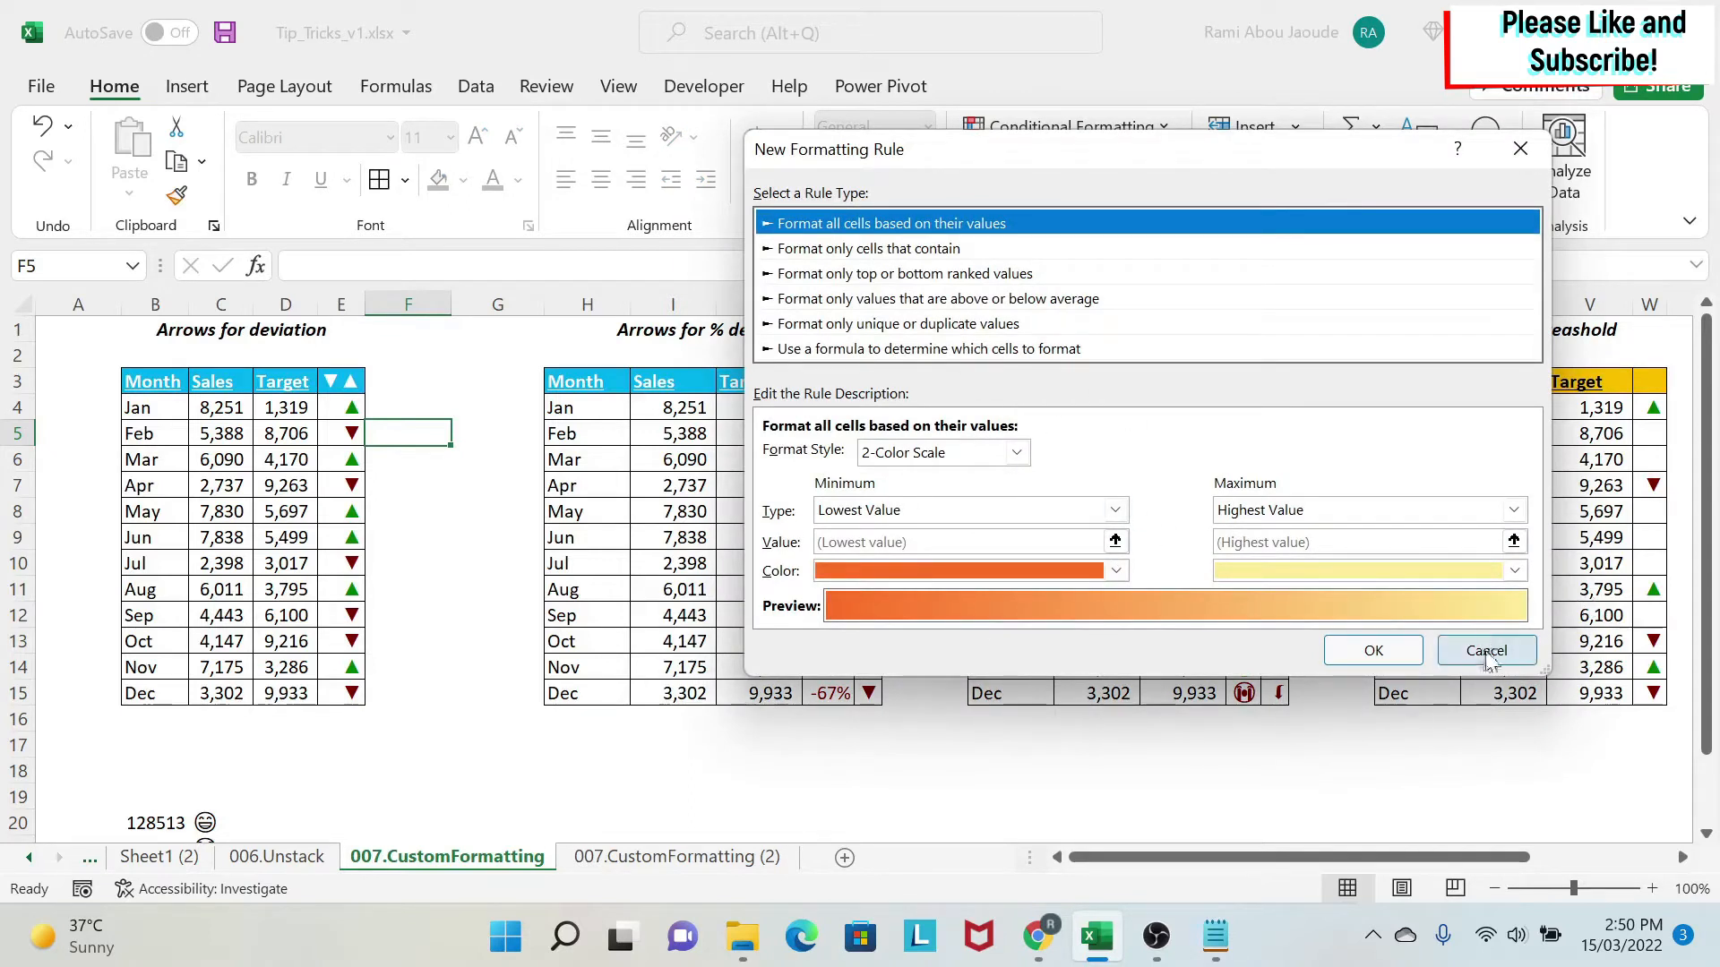
{"action": "left_click", "coordinate": [1487, 658]}
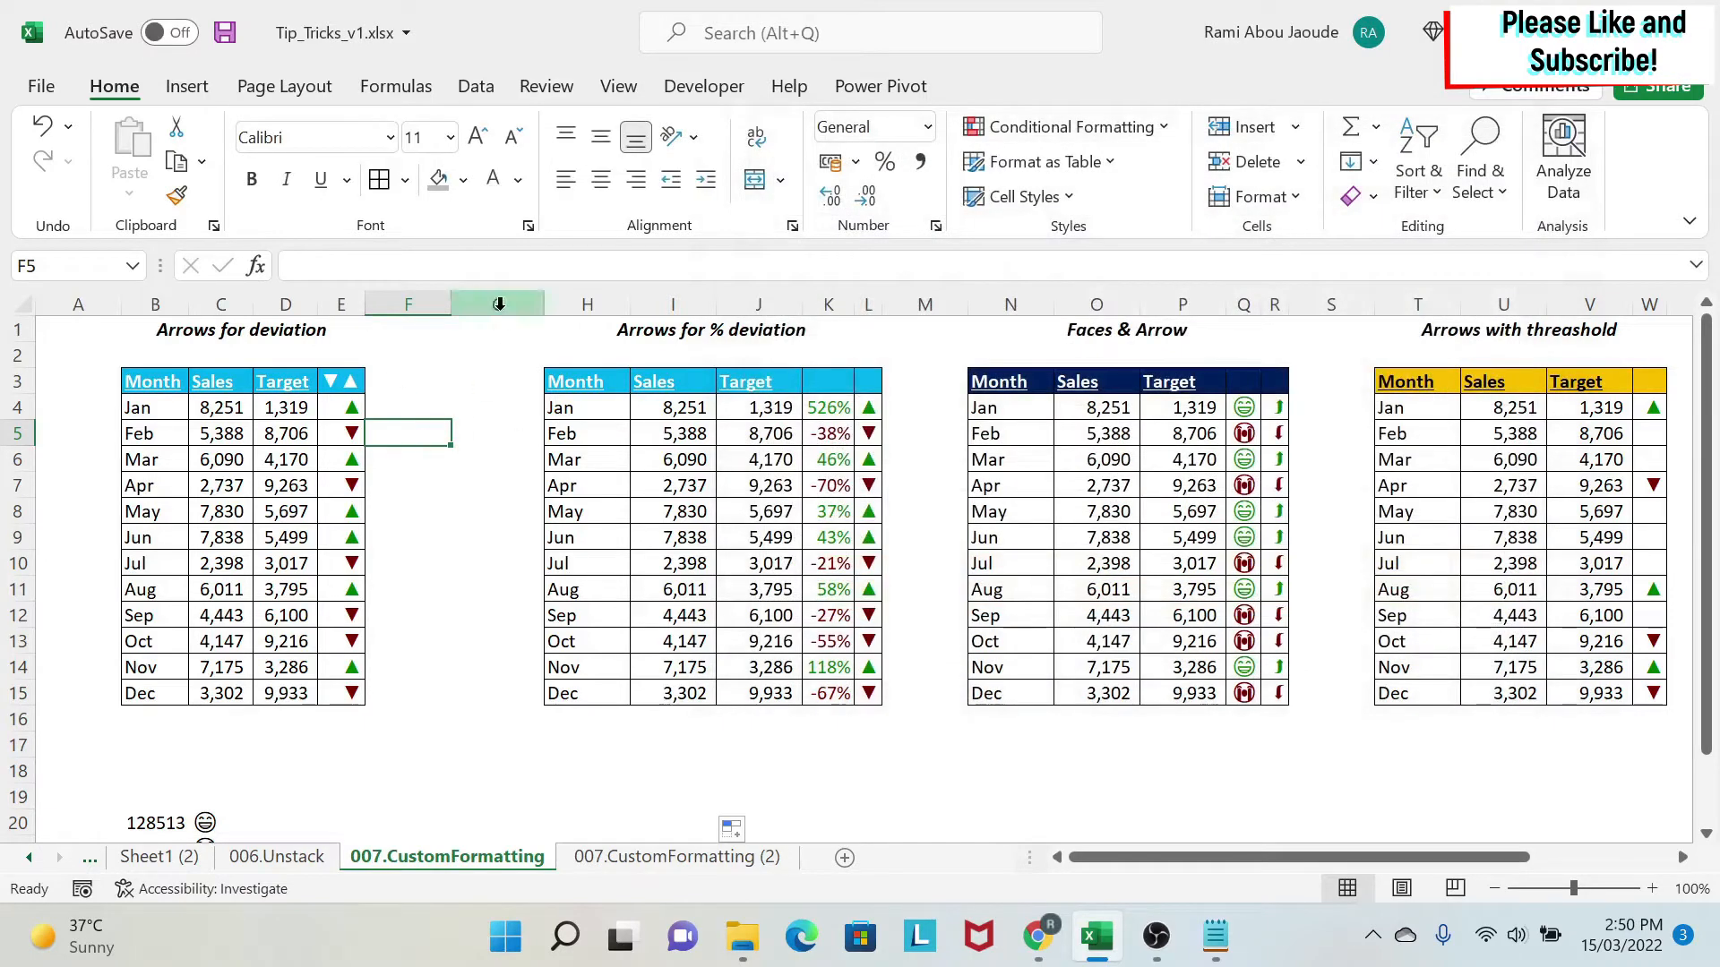
View the custom number format codes available for cell F5, keeping the General format
{"action": "left_click", "coordinate": [533, 227]}
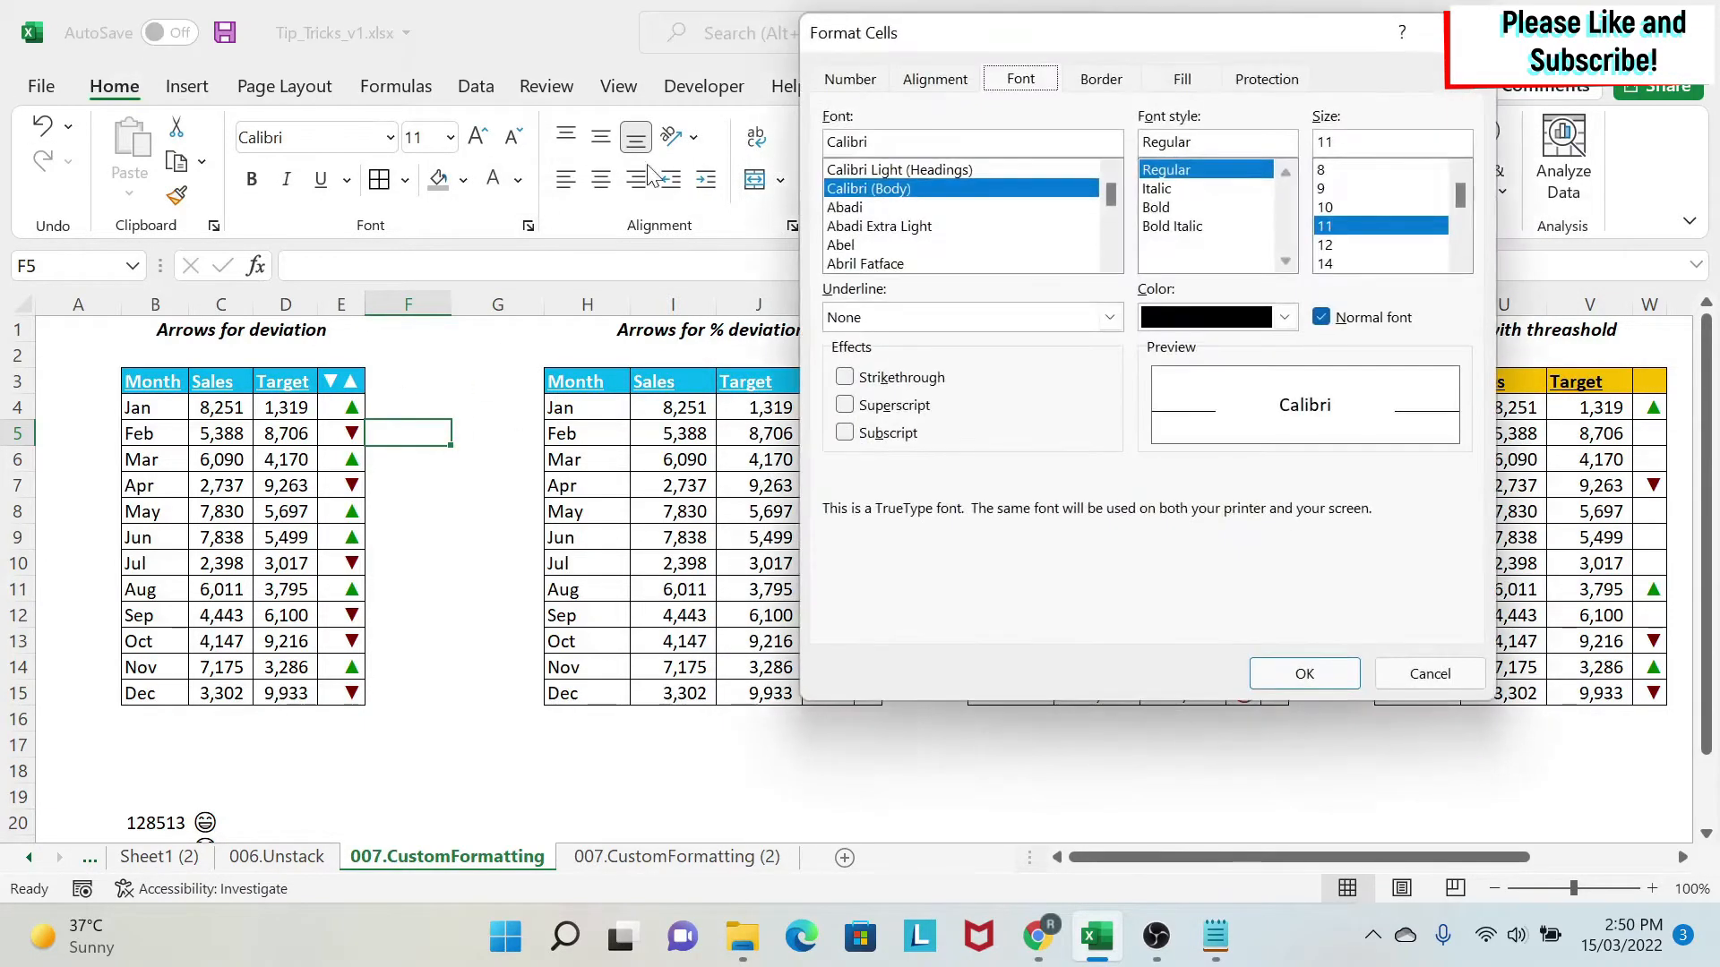
{"action": "left_click", "coordinate": [876, 80]}
{"action": "left_click", "coordinate": [874, 349]}
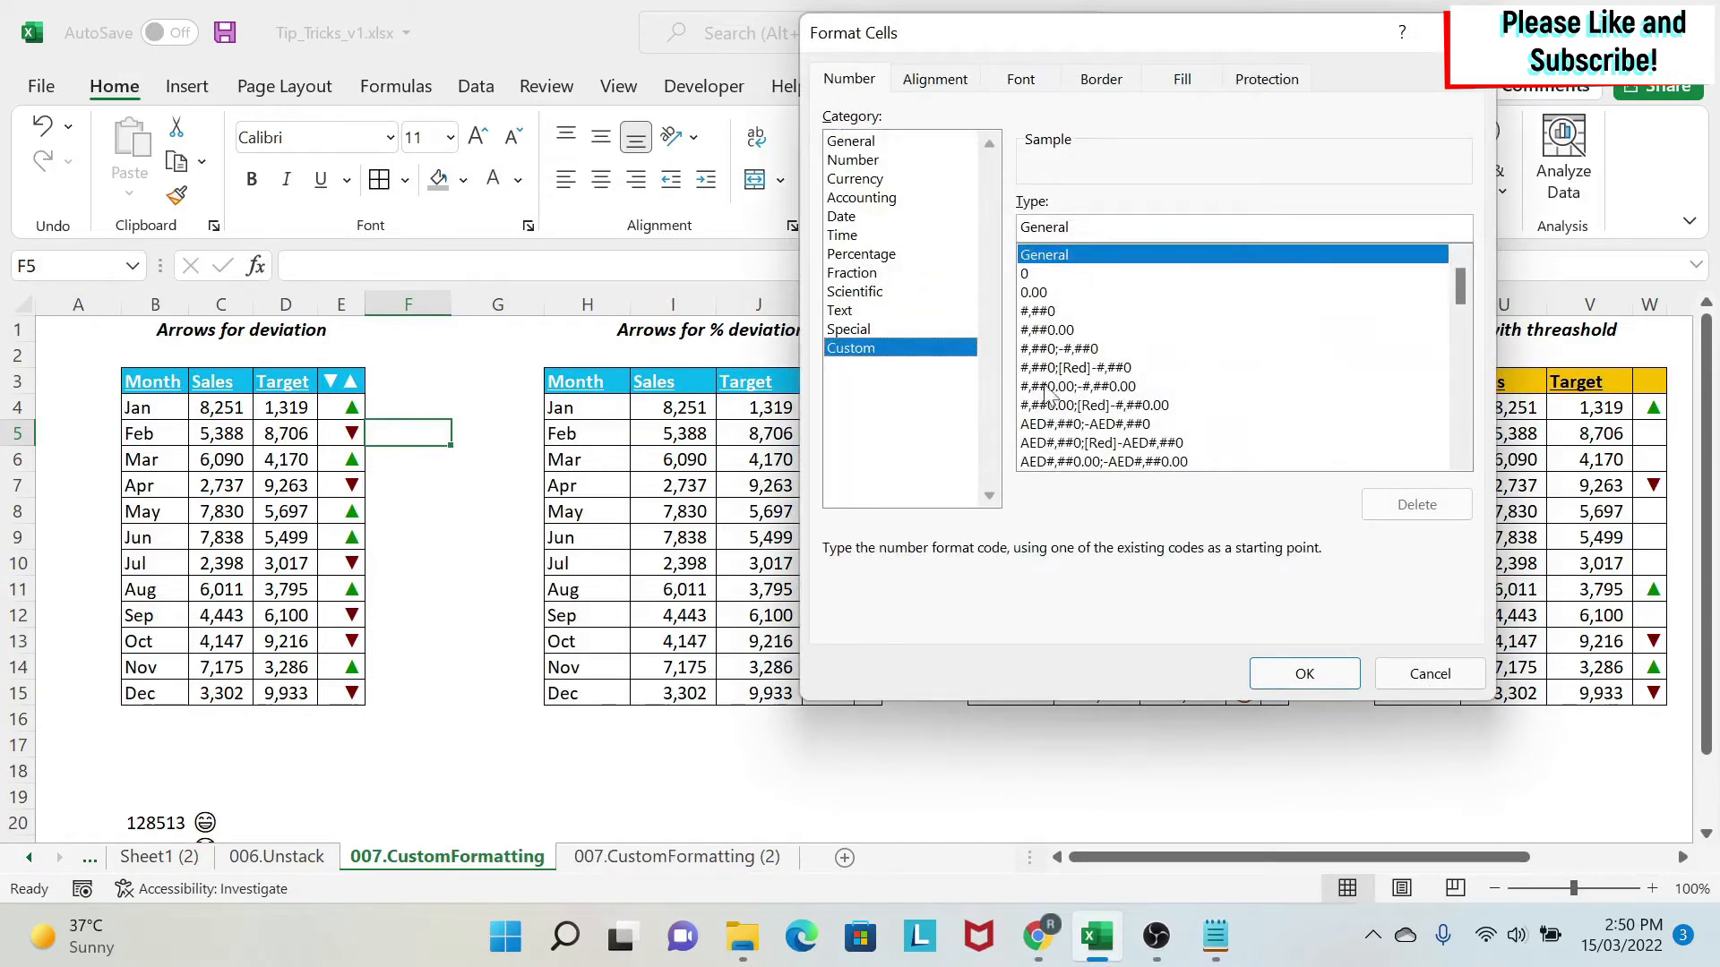
{"action": "left_click", "coordinate": [1318, 671]}
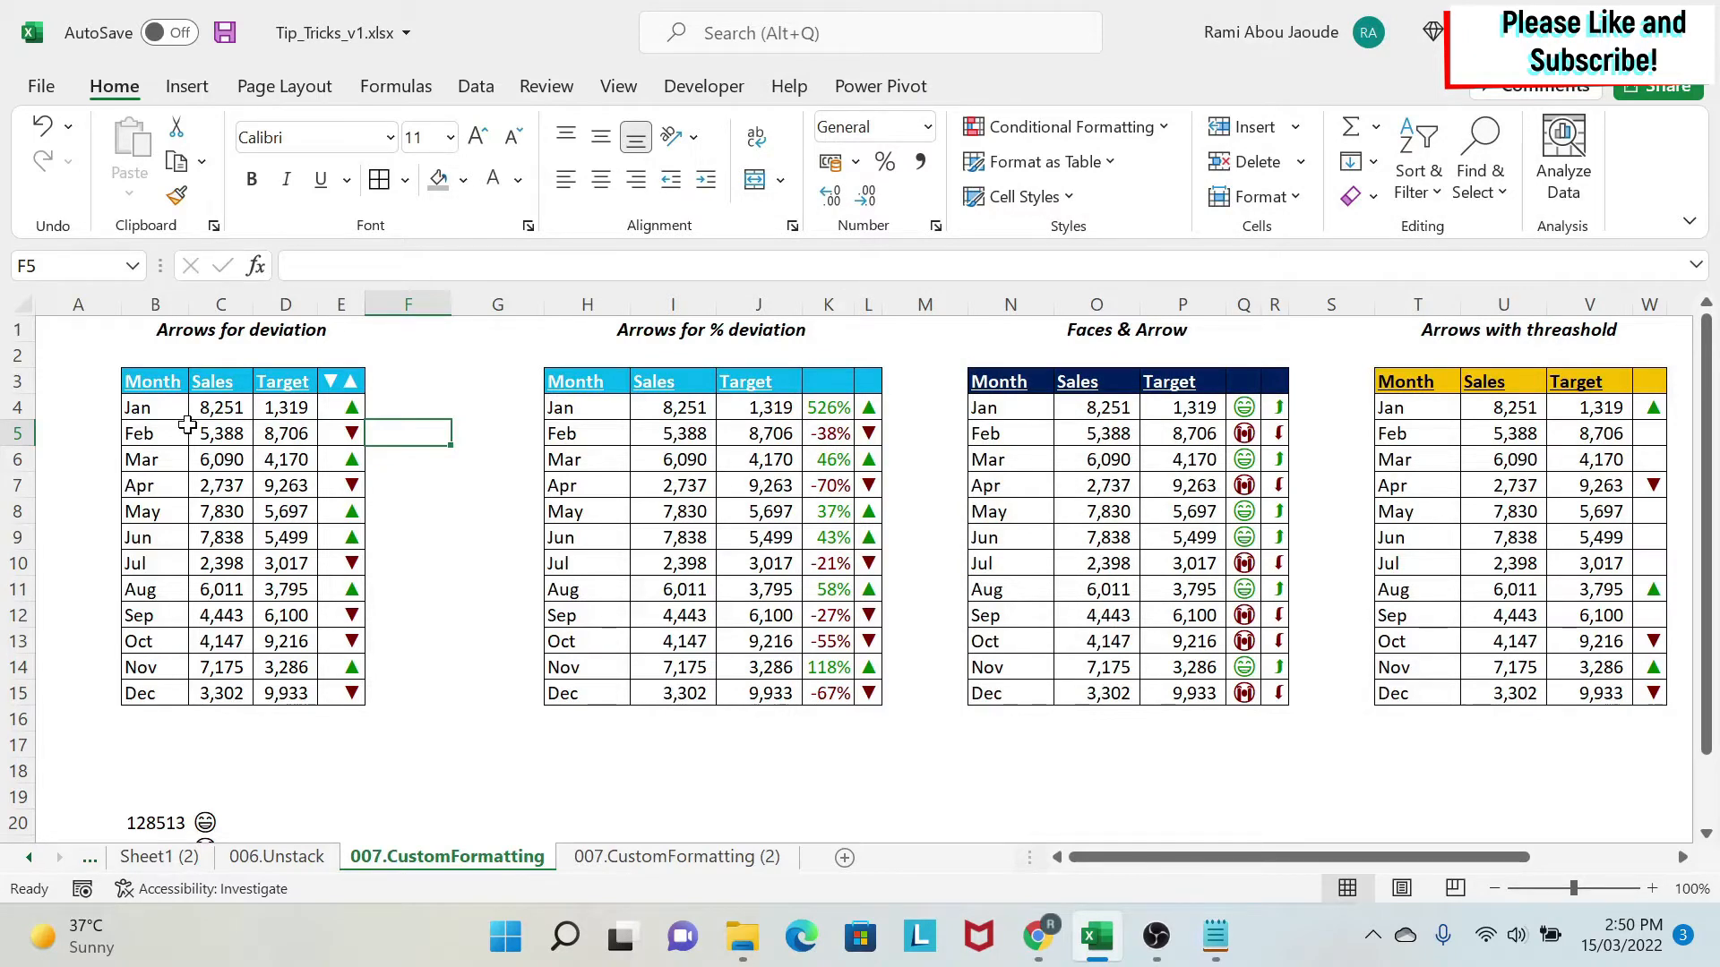
Examine the sample tables with arrows, faces and thresholds, including the formulas behind their symbol columns
{"action": "left_click_drag", "start_coordinate": [151, 377], "coordinate": [871, 697]}
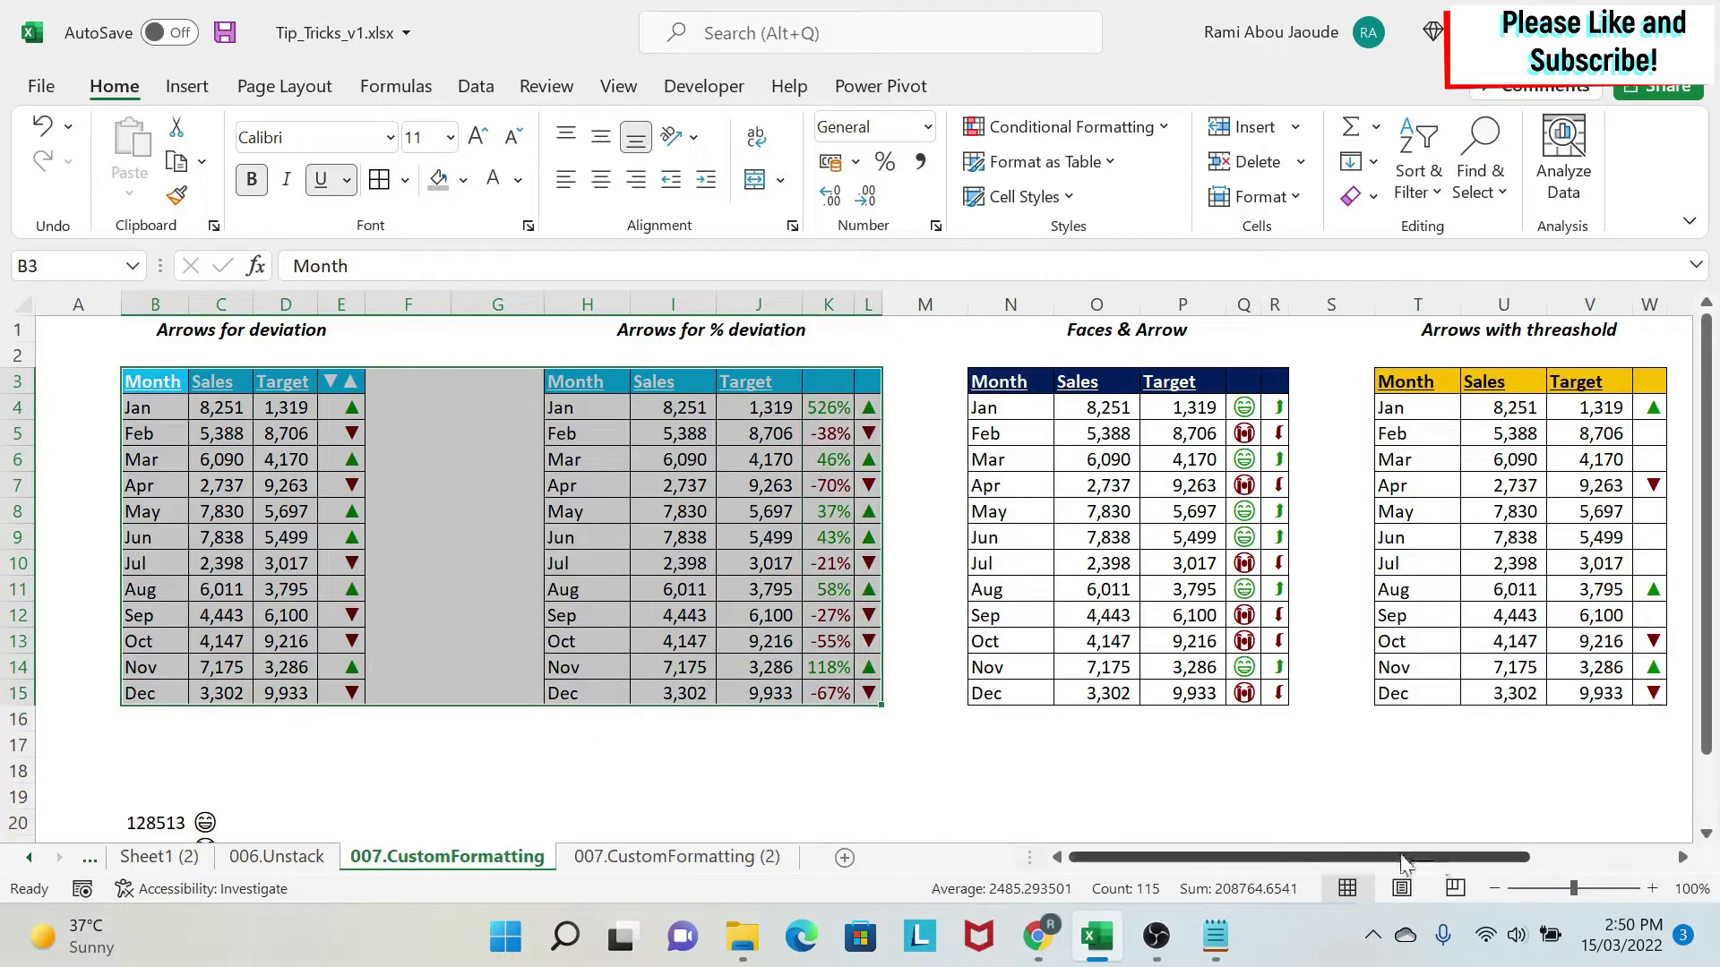
{"action": "left_click_drag", "start_coordinate": [1403, 857], "coordinate": [1543, 867]}
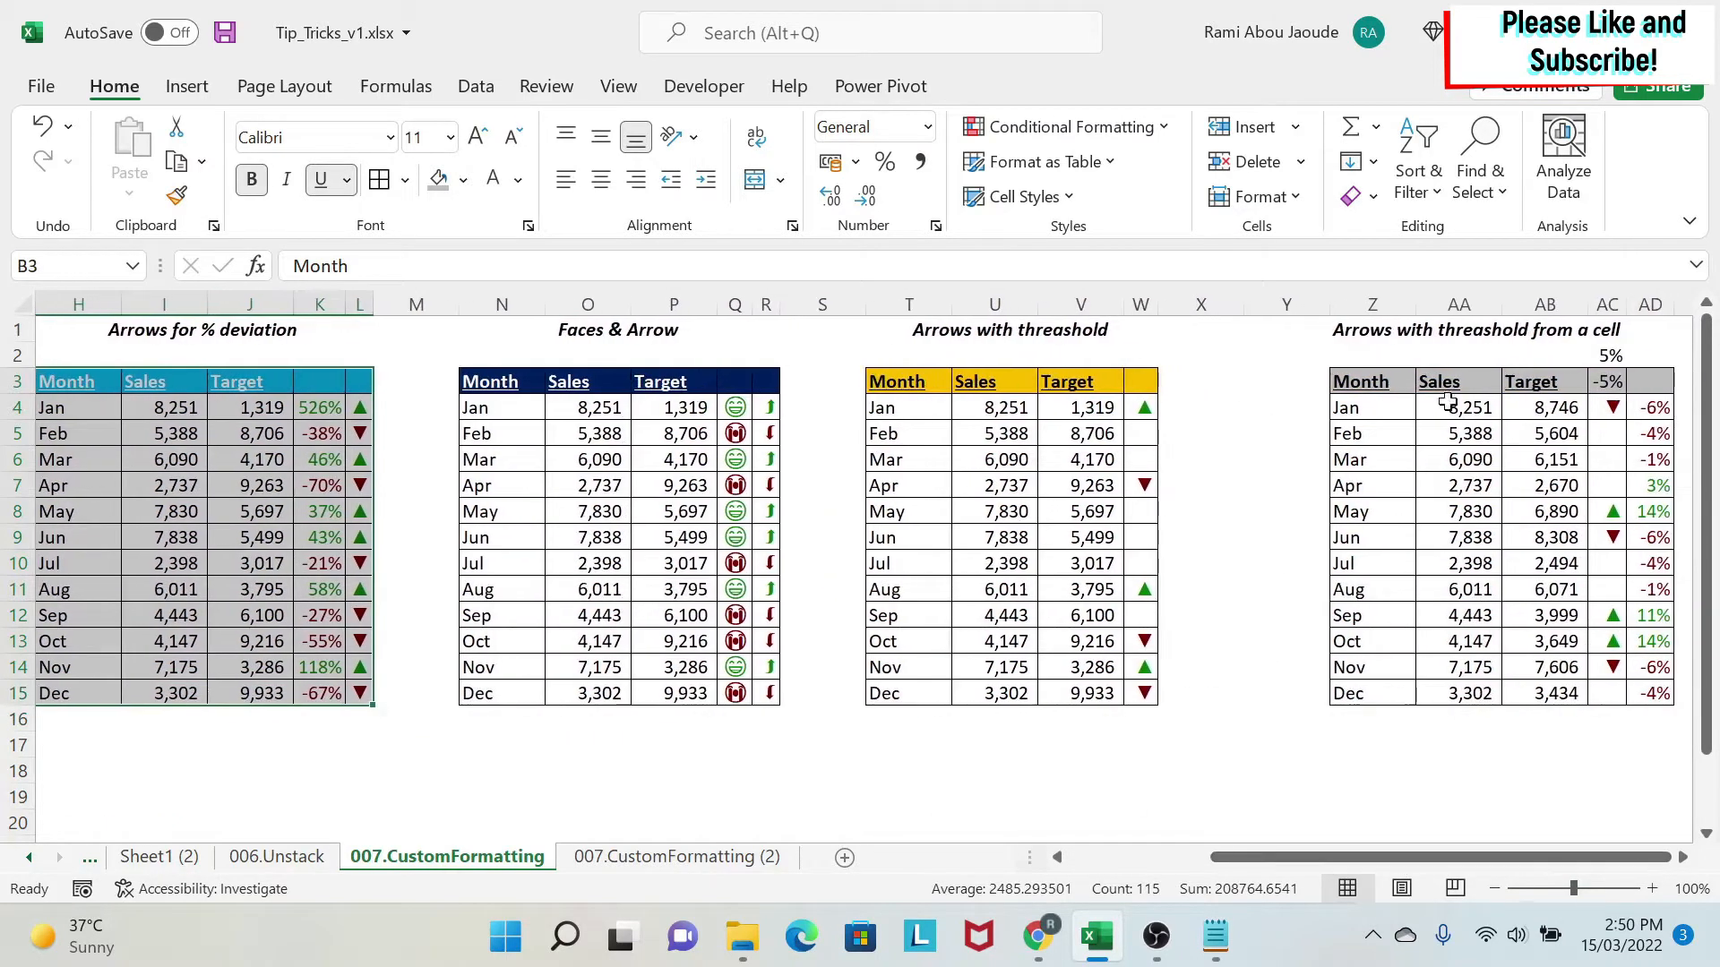
{"action": "left_click_drag", "start_coordinate": [1433, 857], "coordinate": [1292, 857]}
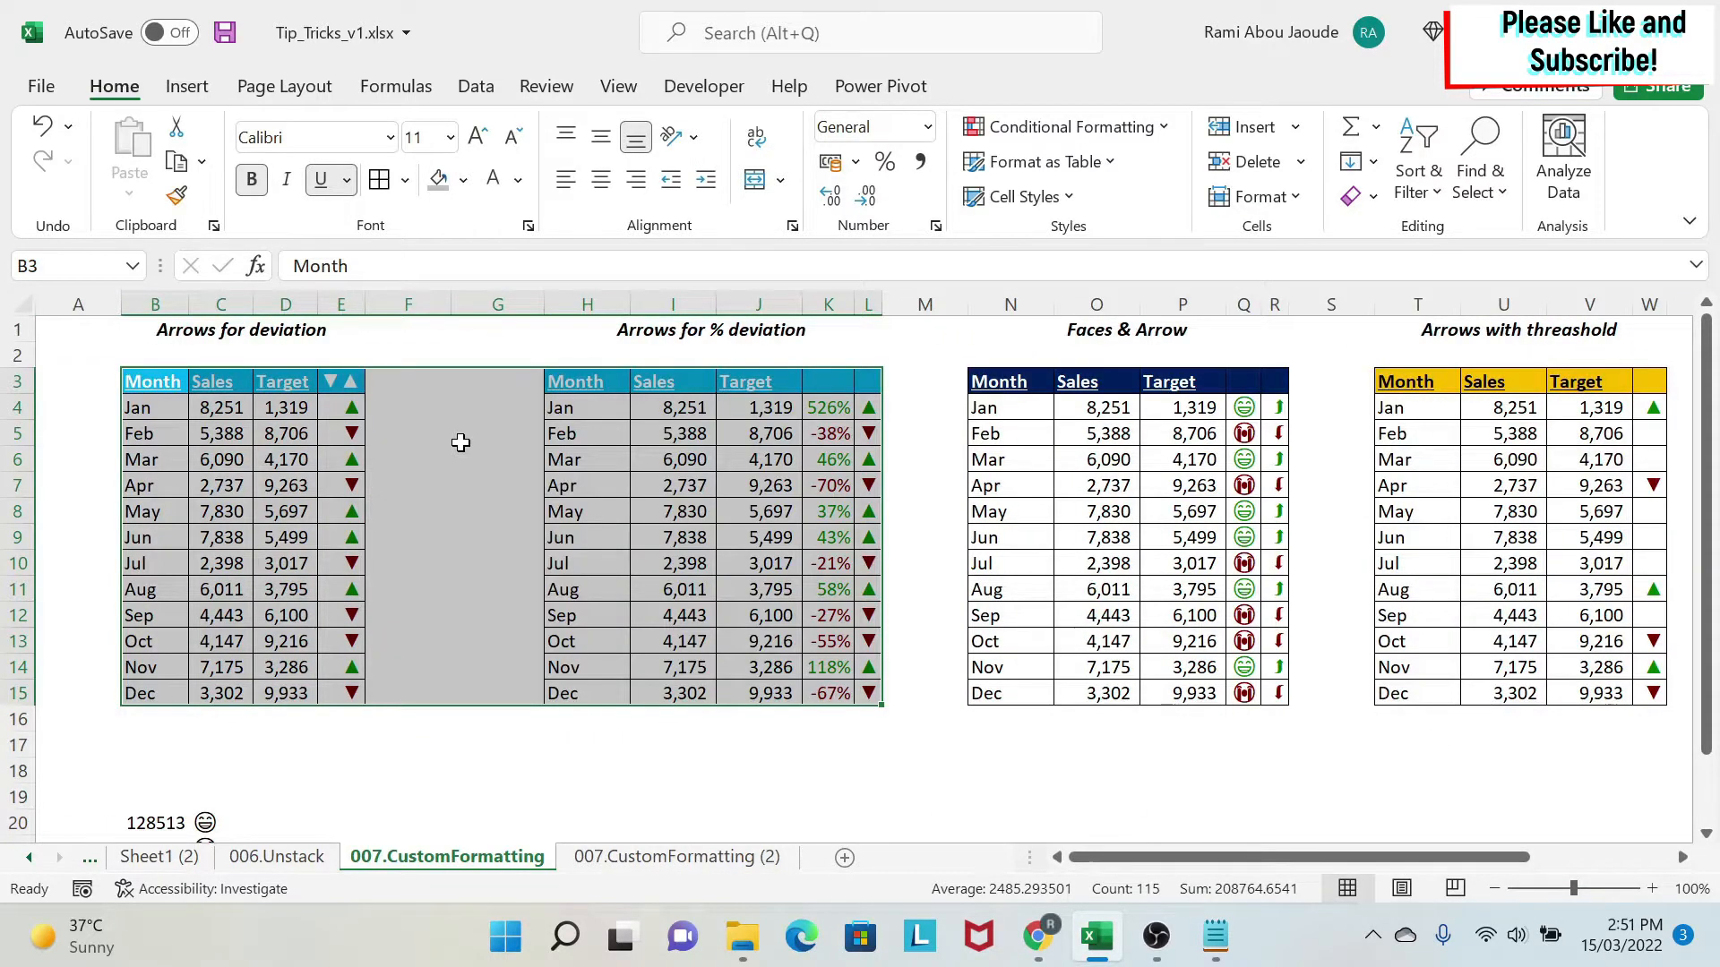
{"action": "left_click", "coordinate": [461, 437]}
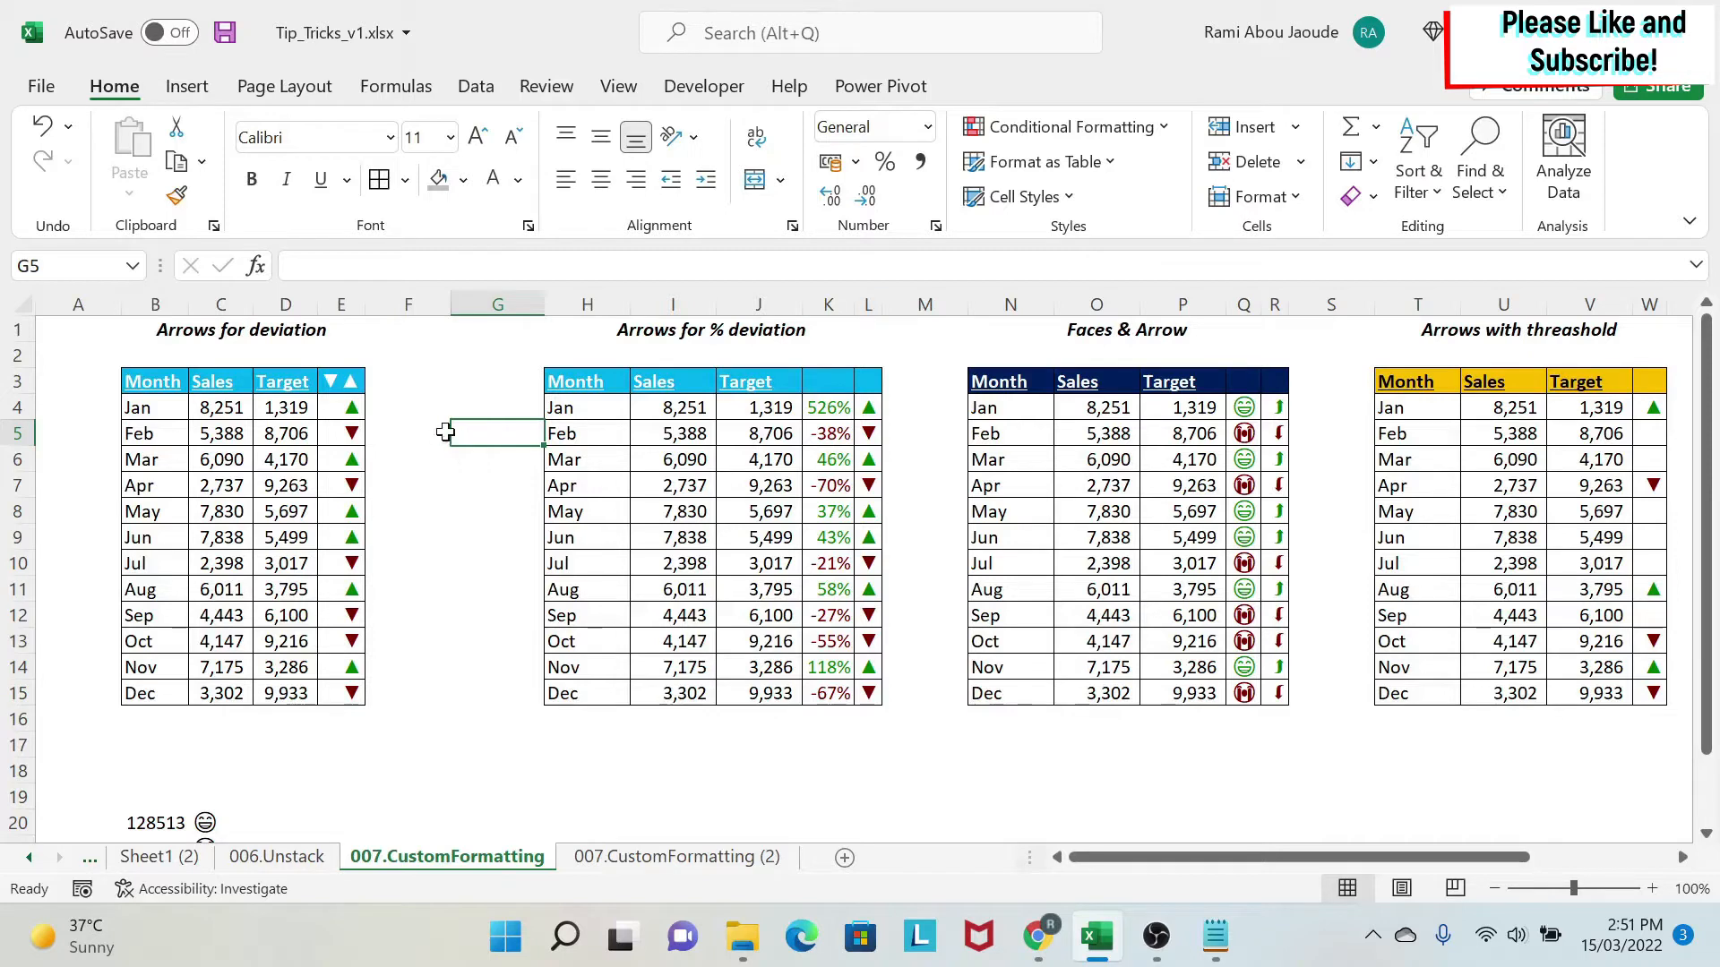
{"action": "left_click", "coordinate": [337, 489]}
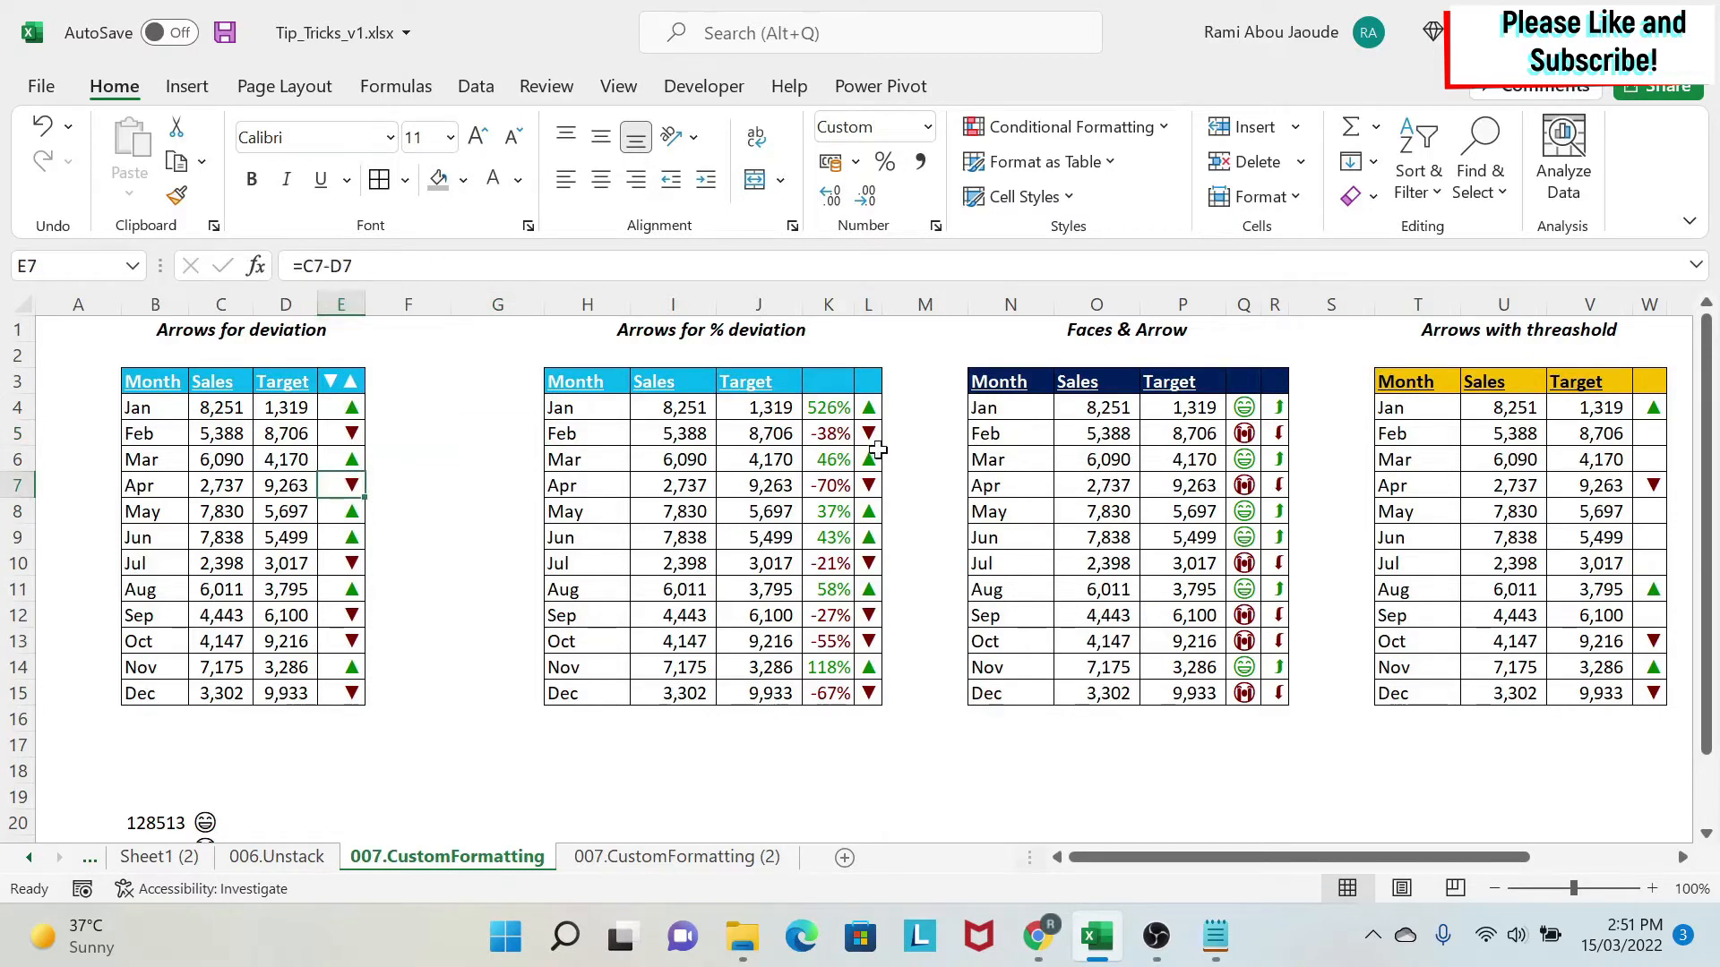
{"action": "left_click", "coordinate": [1243, 458]}
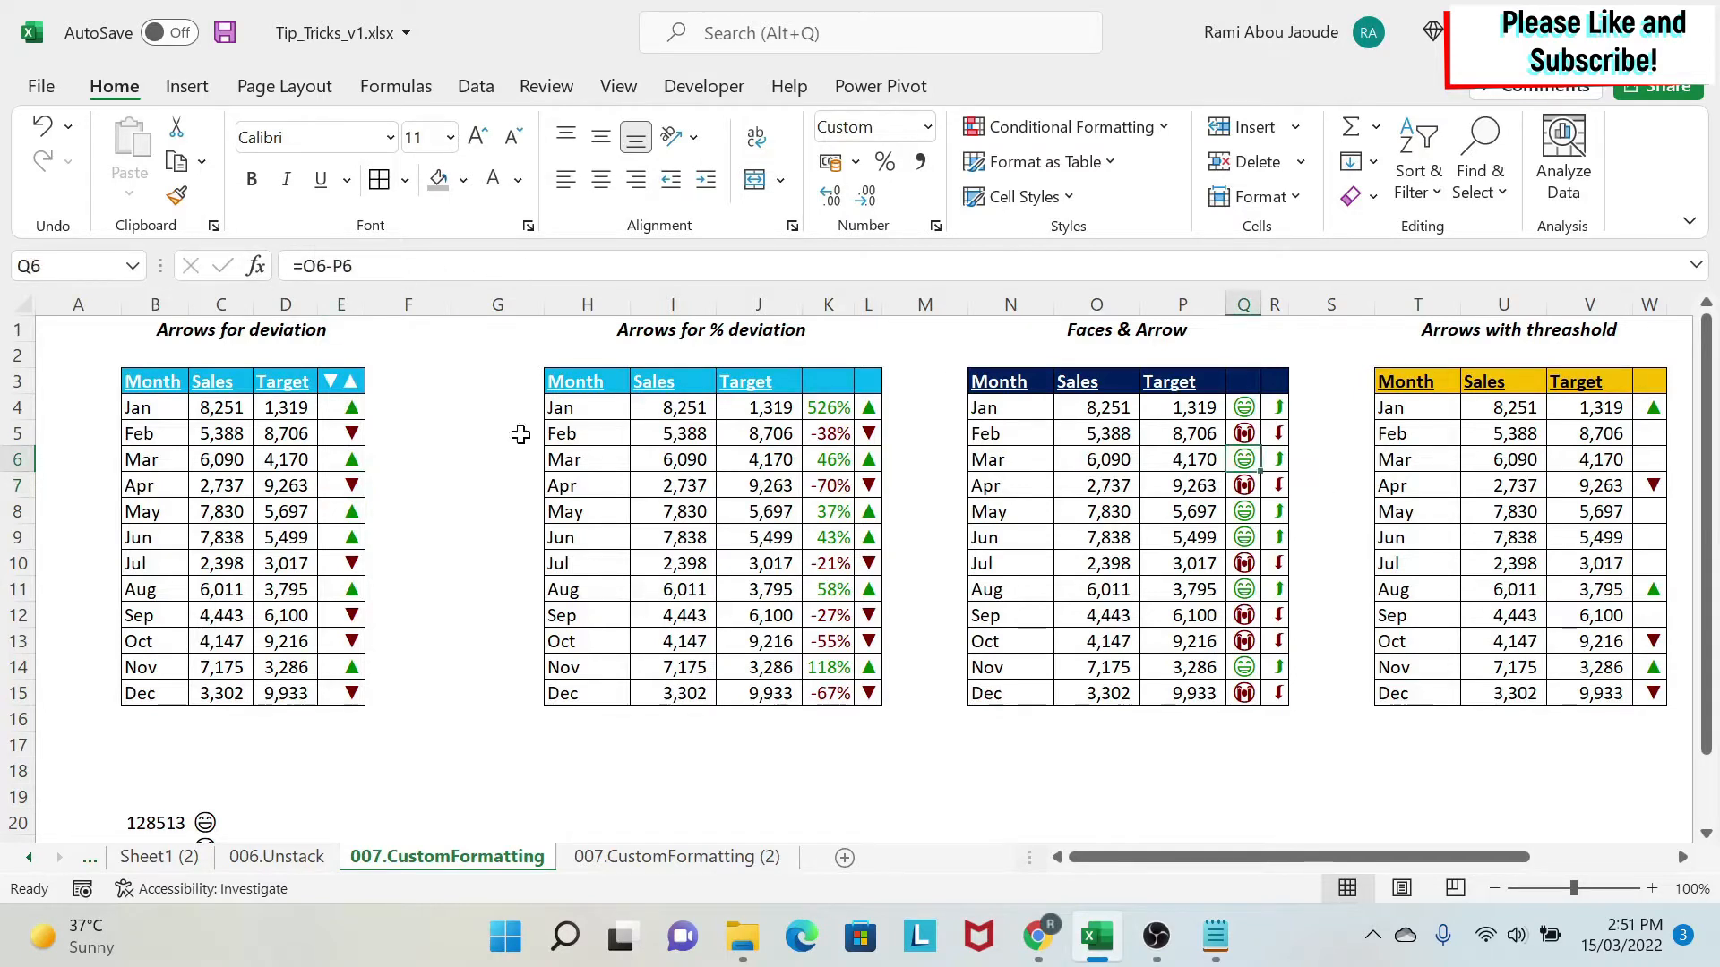
{"action": "left_click", "coordinate": [1280, 484]}
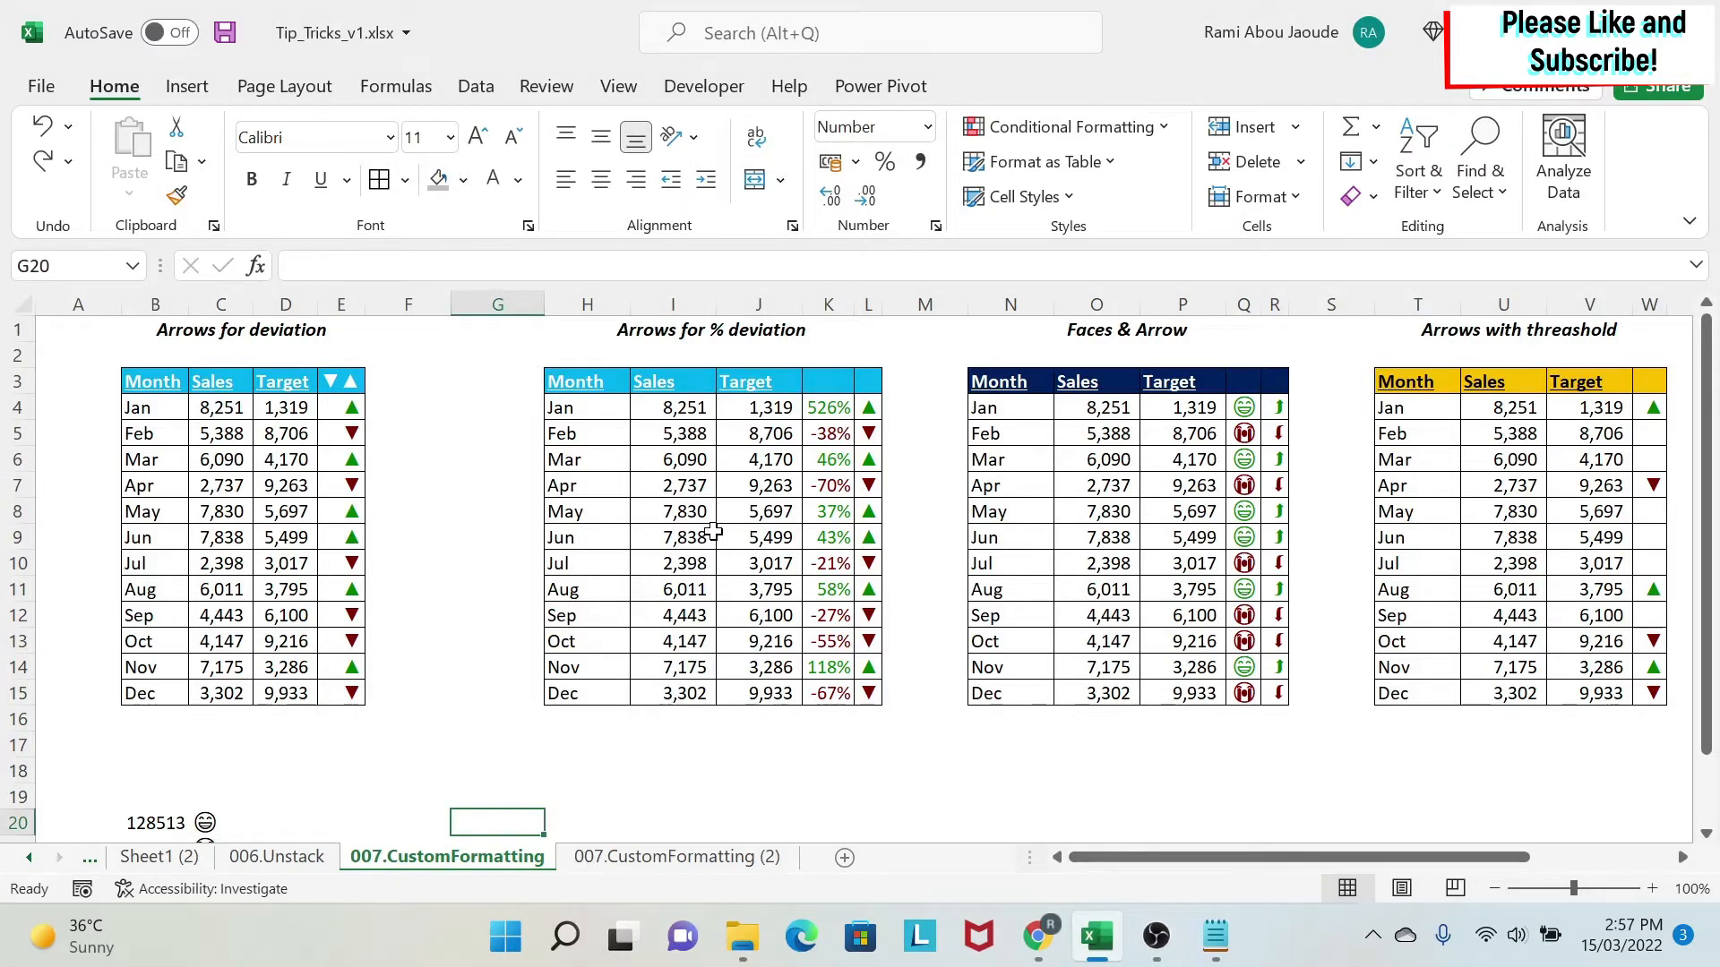
Enter the sample values 2,592, -2592, 0 and Text in cells G20 to G23
{"action": "scroll", "coordinate": [713, 532], "scroll_direction": "down", "scroll_amount": 3}
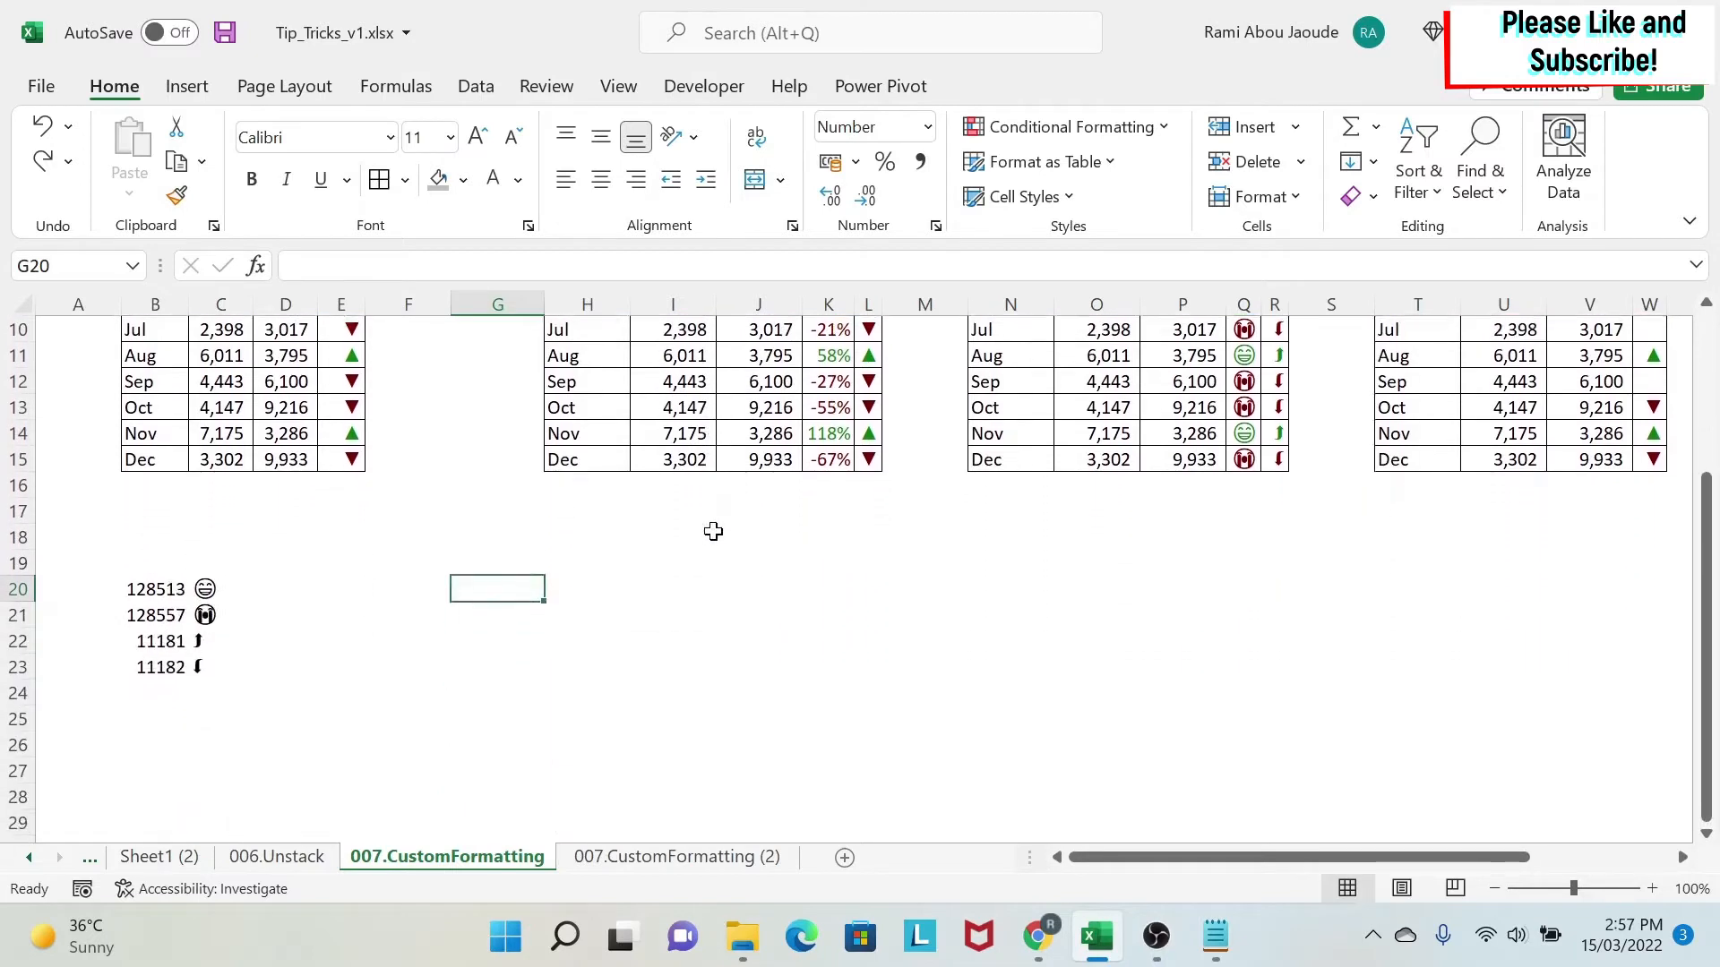
{"action": "type", "text": "="}
{"action": "key", "text": "BackSpace"}
{"action": "type", "text": "2,592"}
{"action": "key", "text": "Return"}
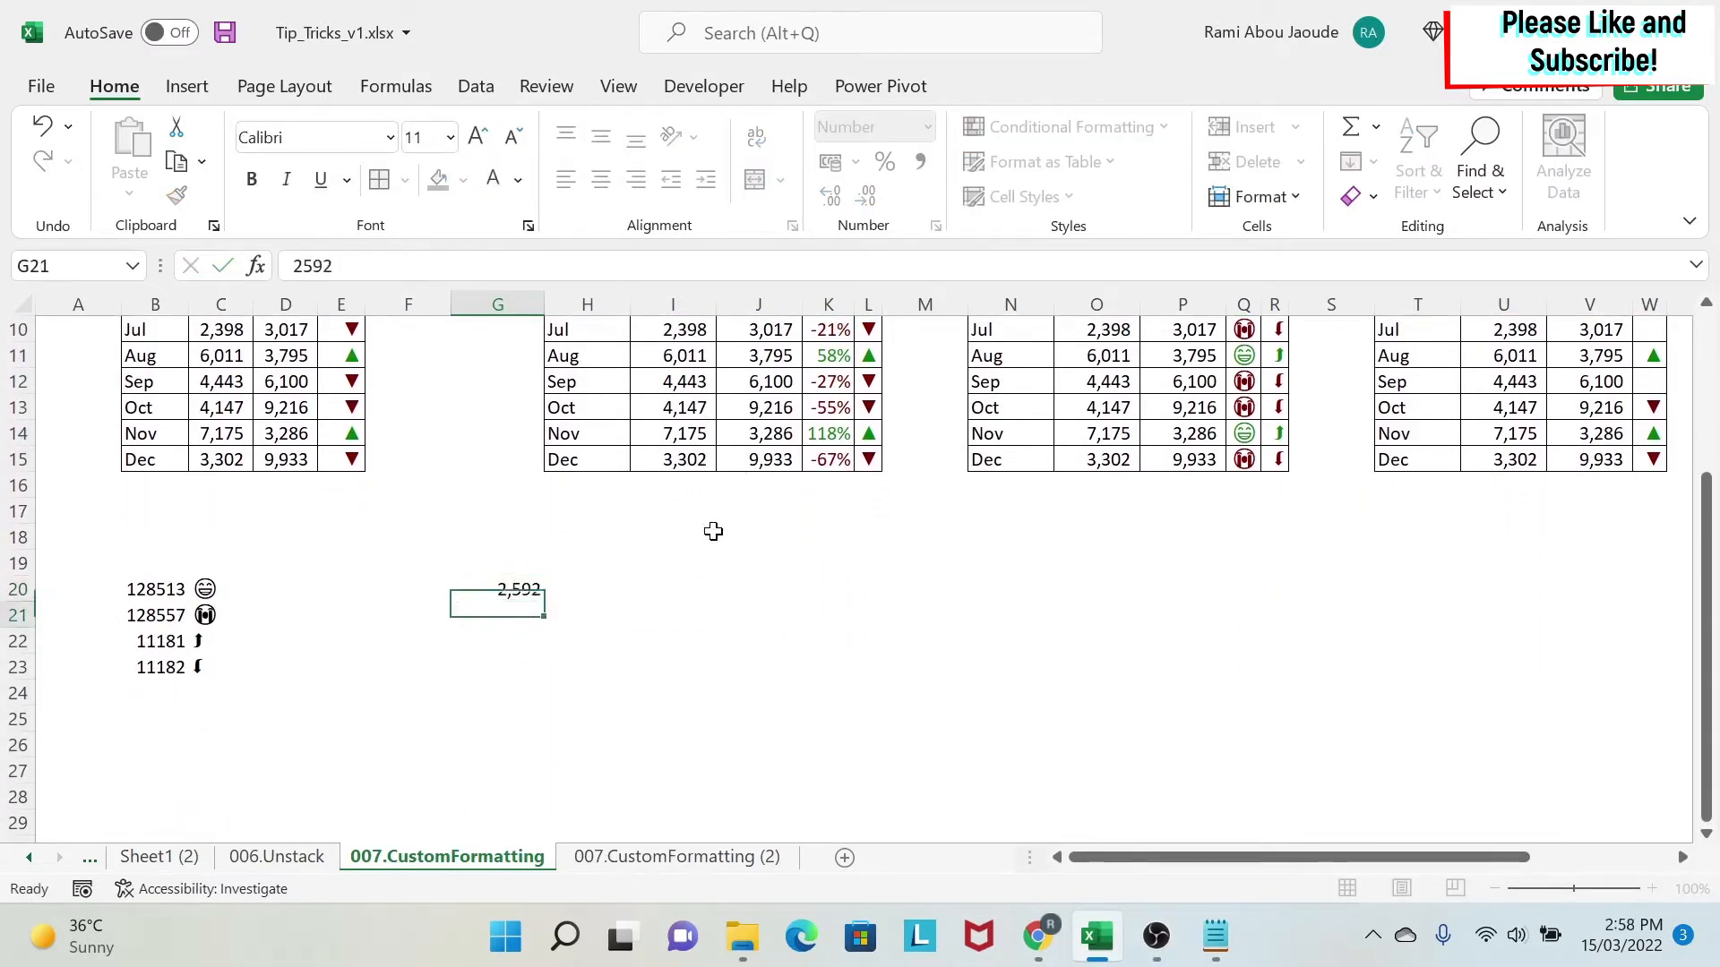
{"action": "type", "text": "-2592"}
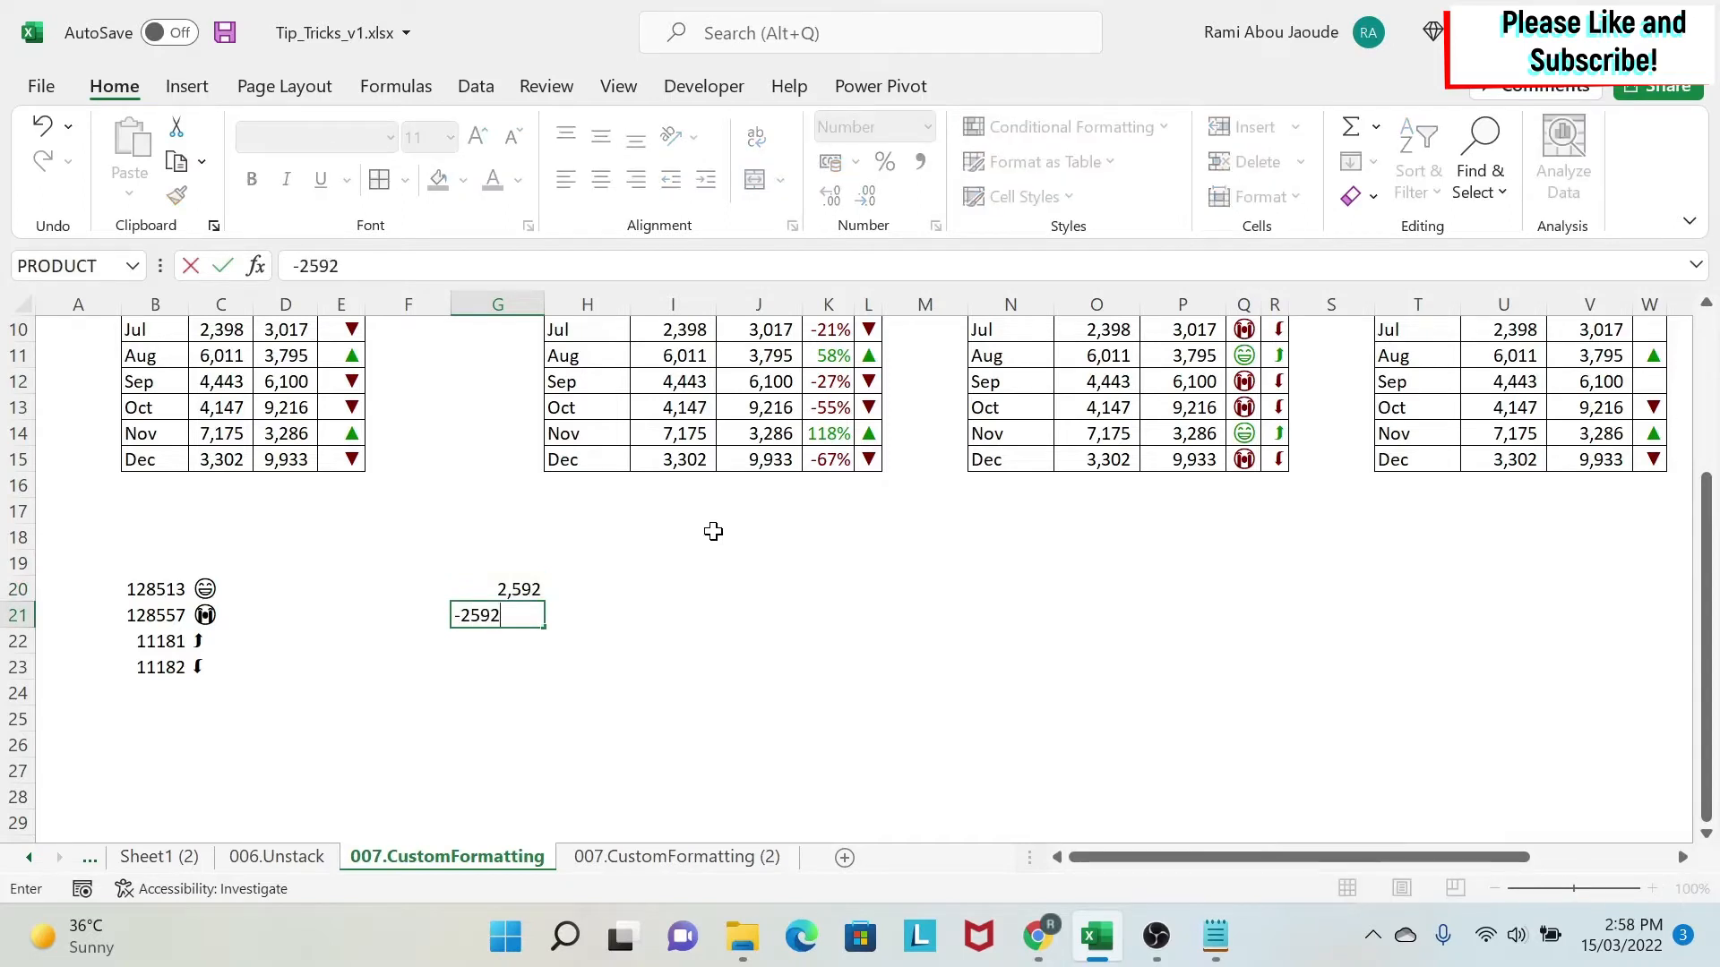
{"action": "key", "text": "Return"}
{"action": "type", "text": "0"}
{"action": "key", "text": "Return"}
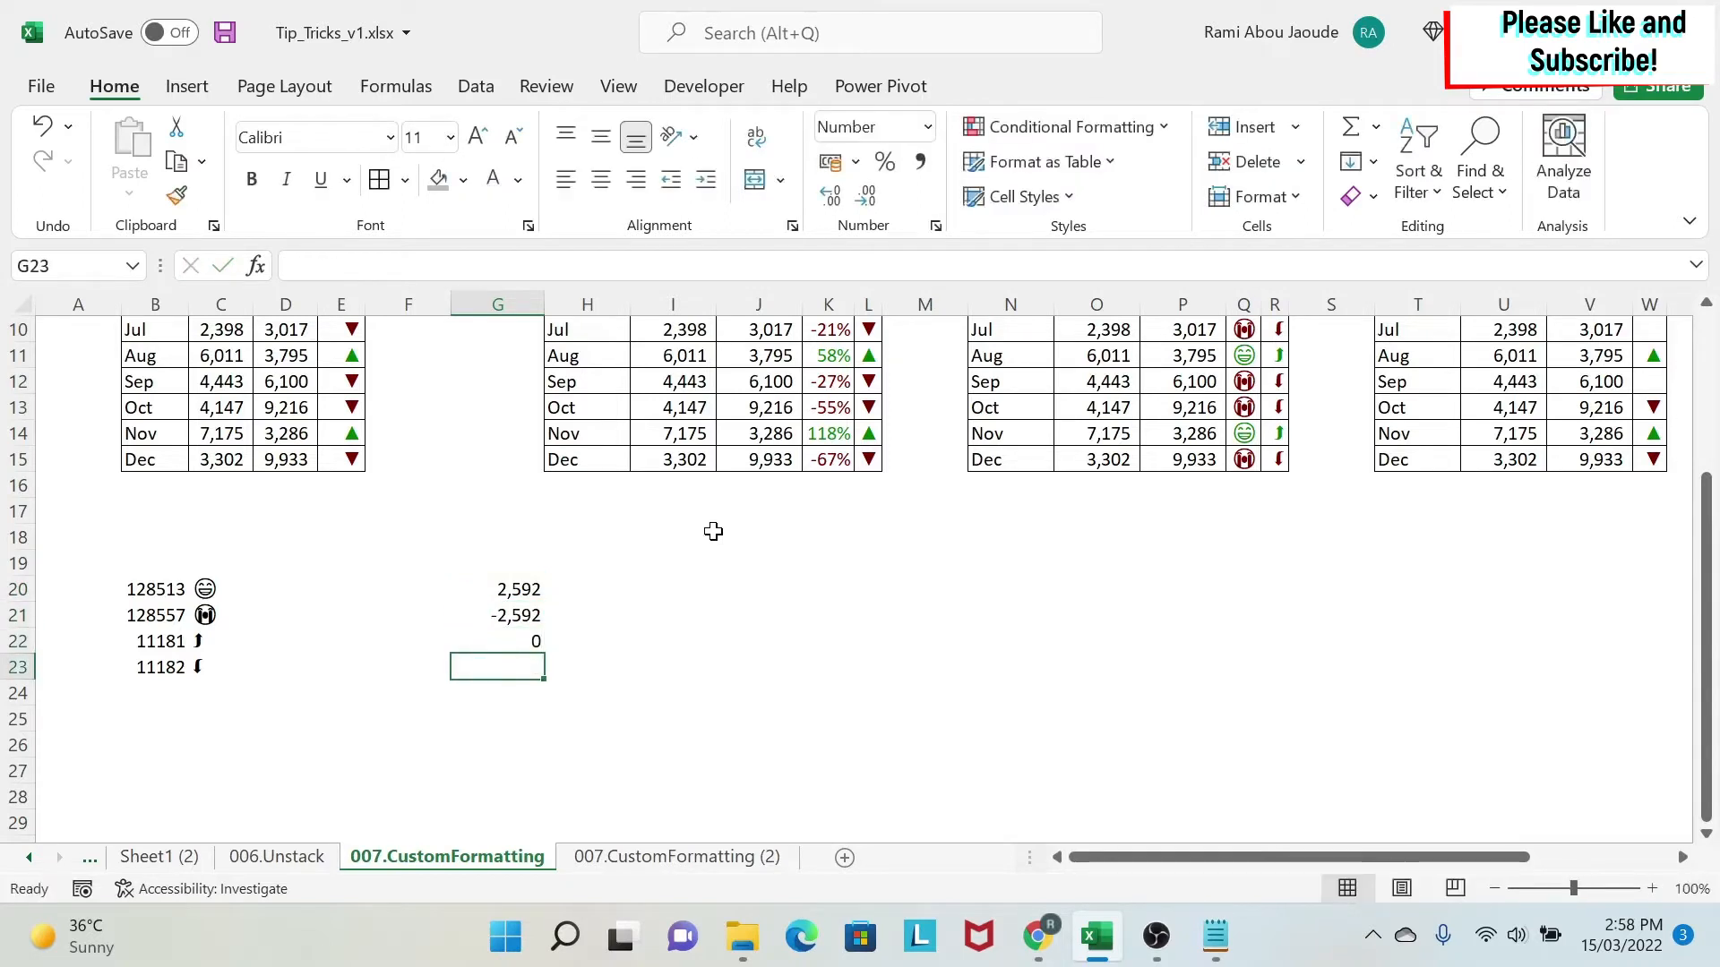
{"action": "type", "text": "Text"}
{"action": "key", "text": "Return"}
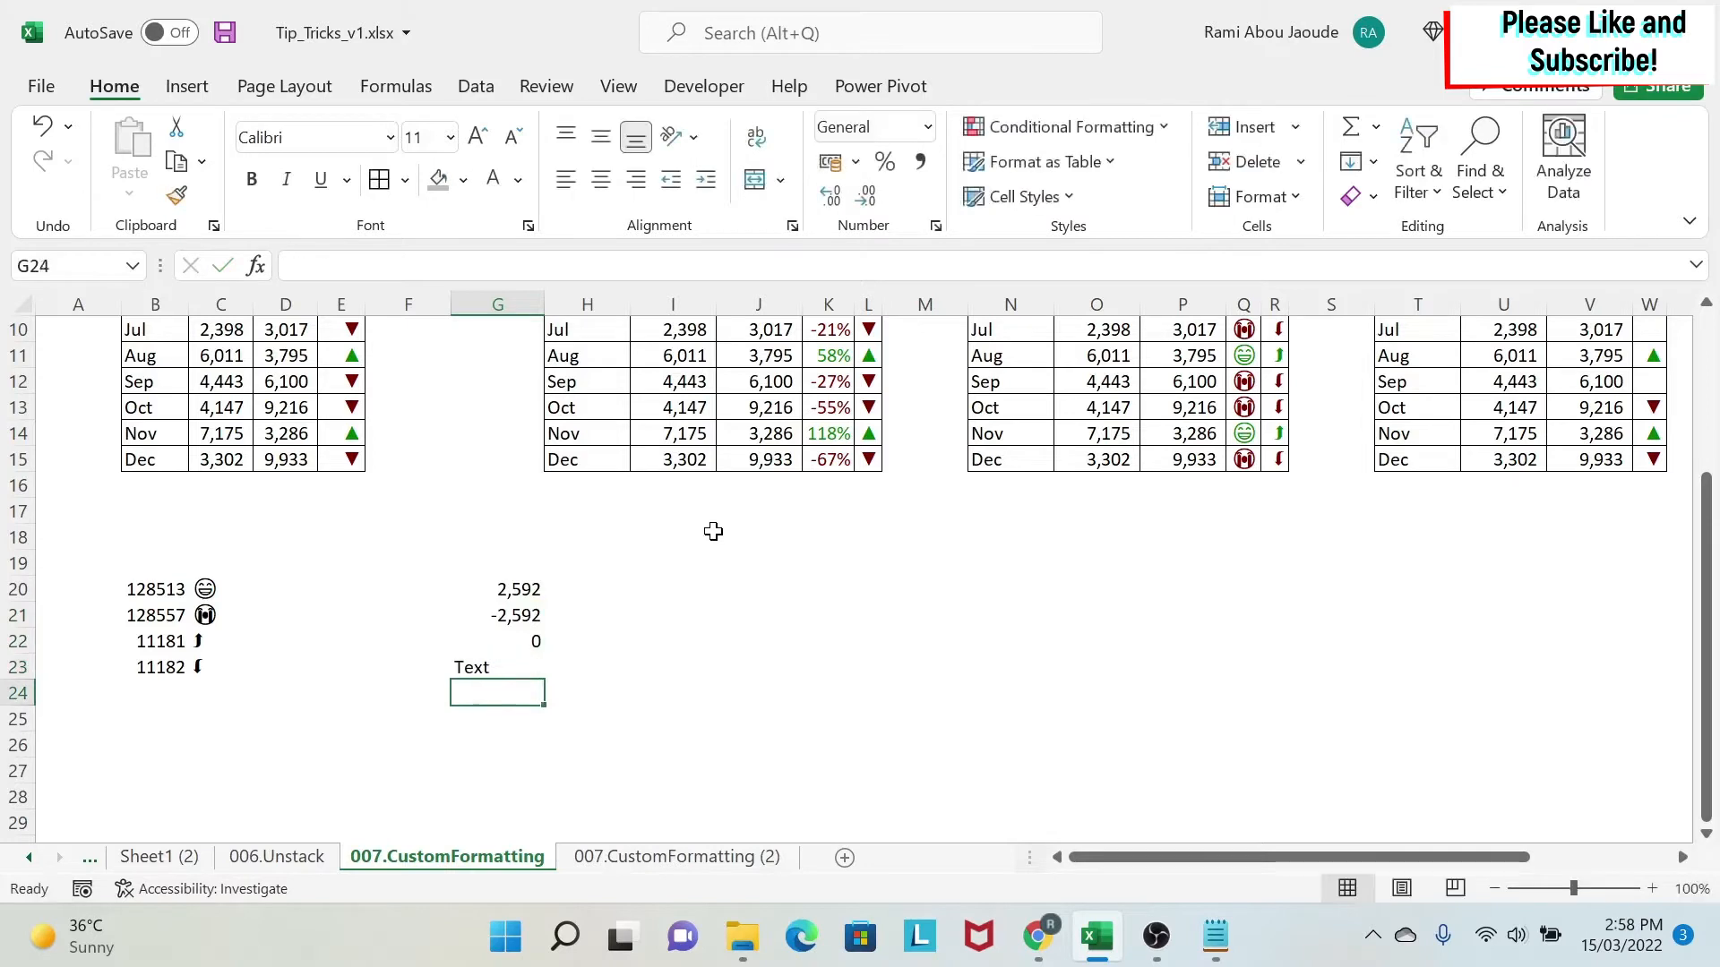
Preview the custom number formats General, 0, 0.00, #,##0 and #,##0.00 for cells G20:G23
{"action": "left_click_drag", "start_coordinate": [488, 589], "coordinate": [497, 667]}
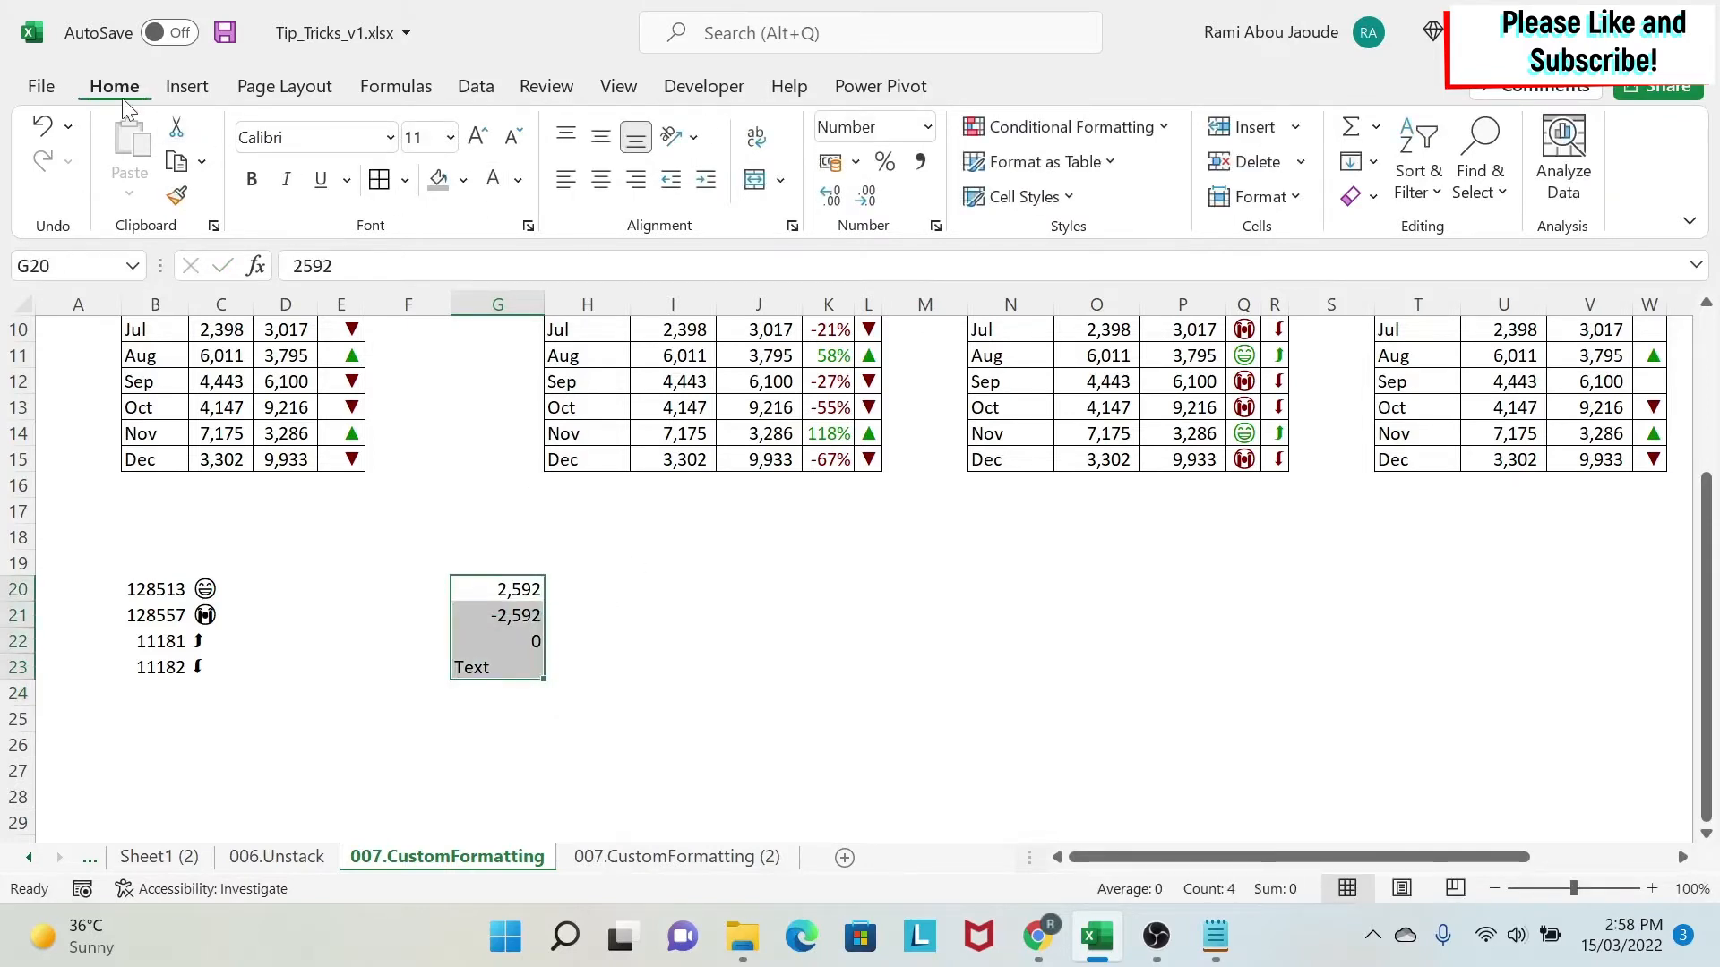
{"action": "left_click", "coordinate": [528, 227]}
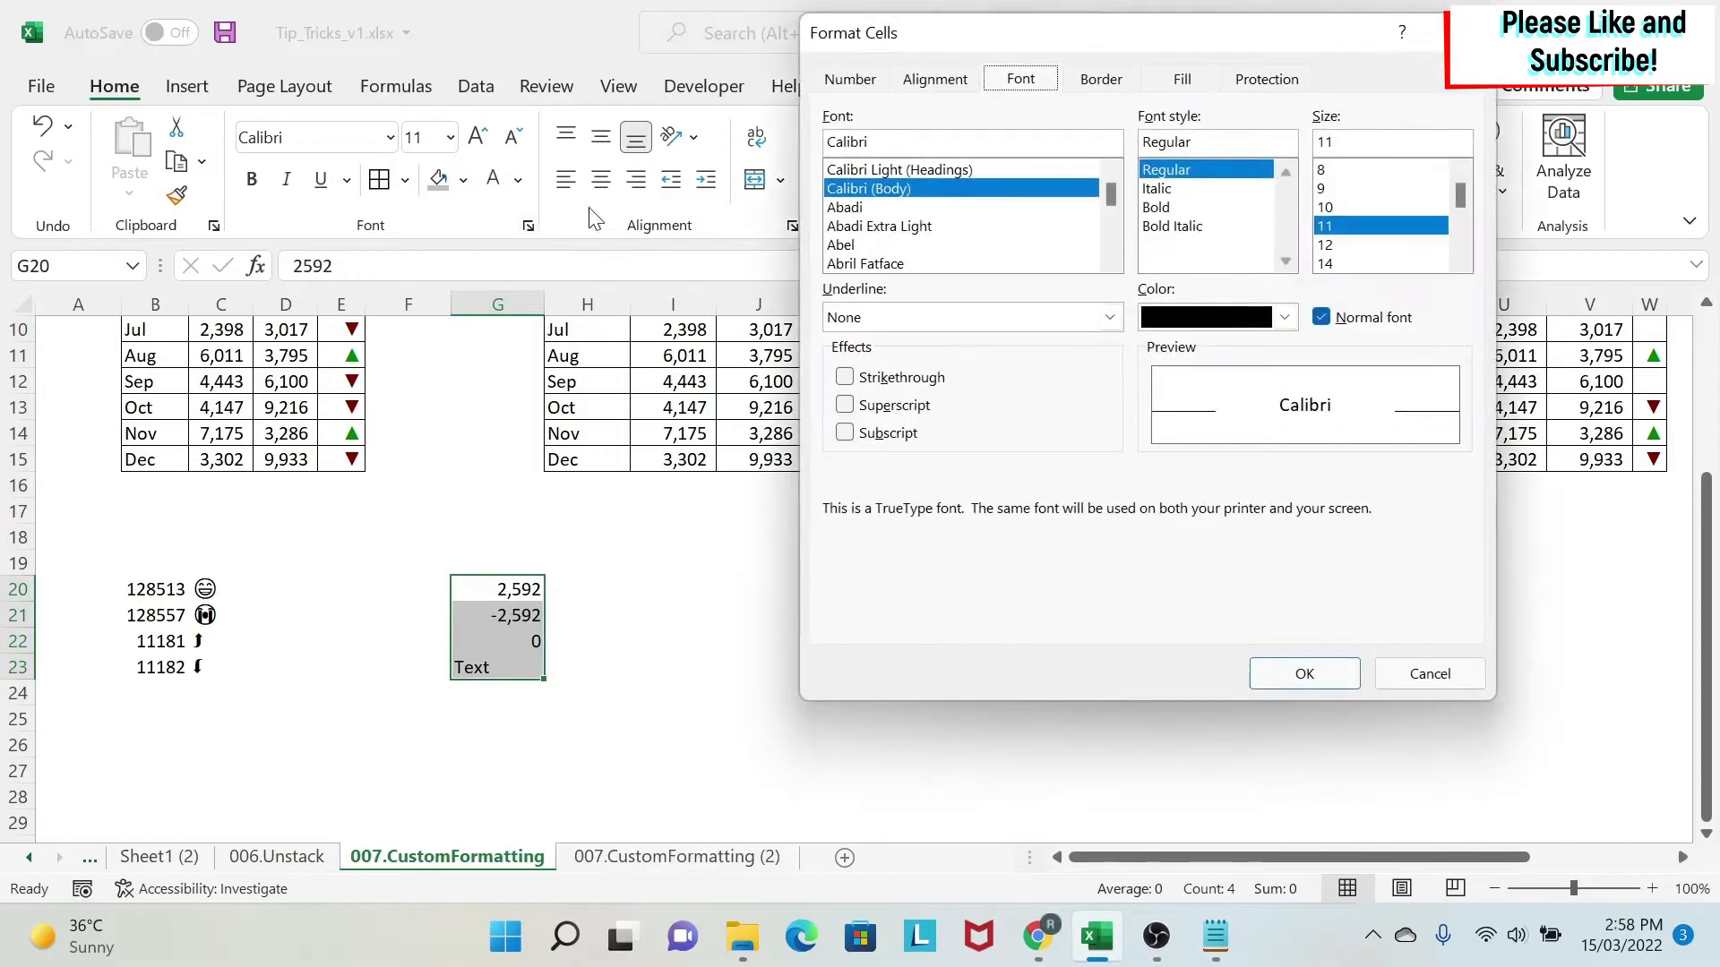
{"action": "left_click", "coordinate": [864, 82]}
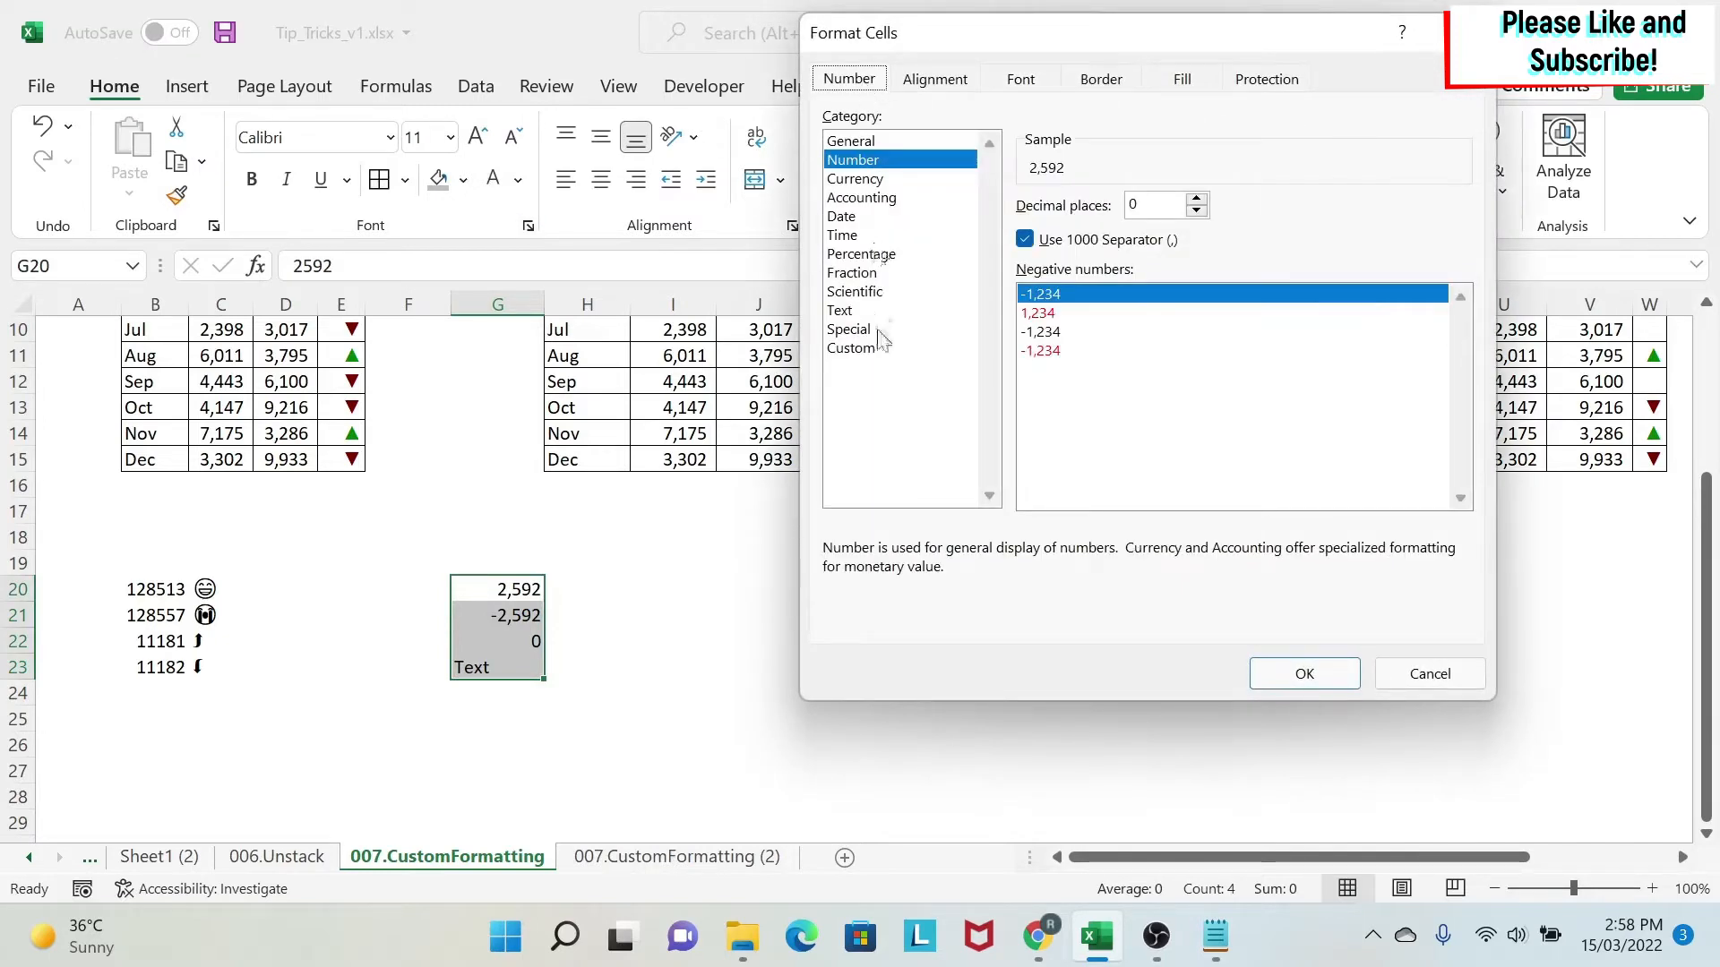
{"action": "left_click", "coordinate": [878, 351]}
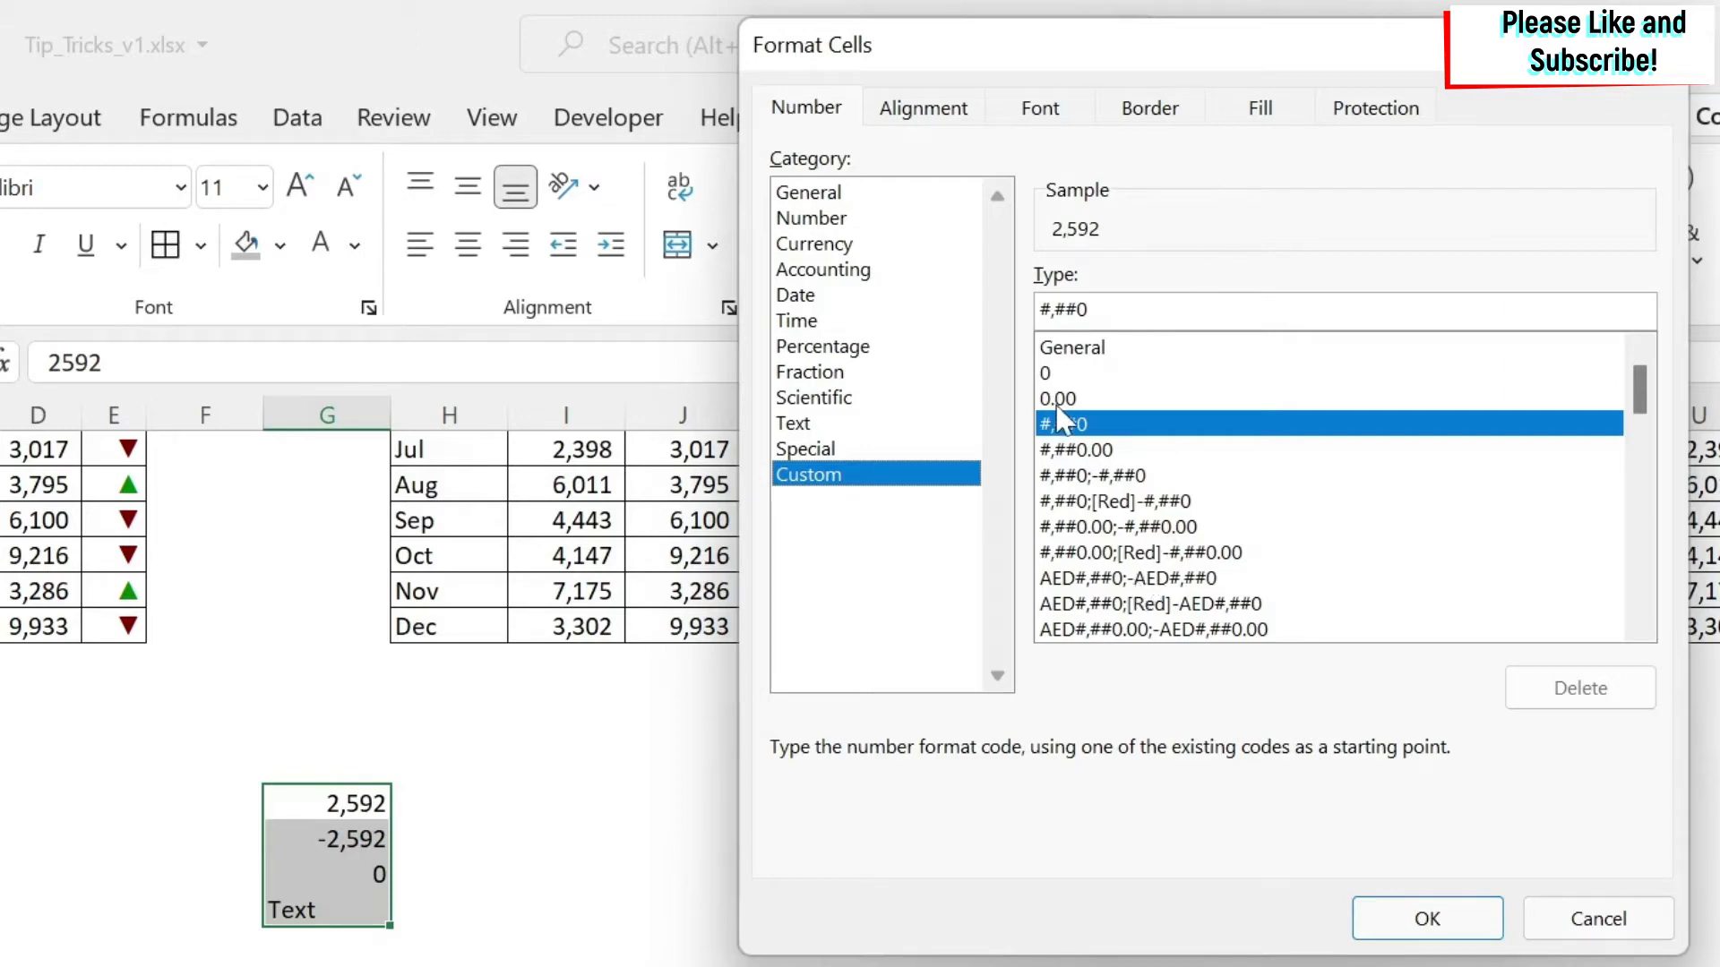
{"action": "left_click", "coordinate": [1111, 350]}
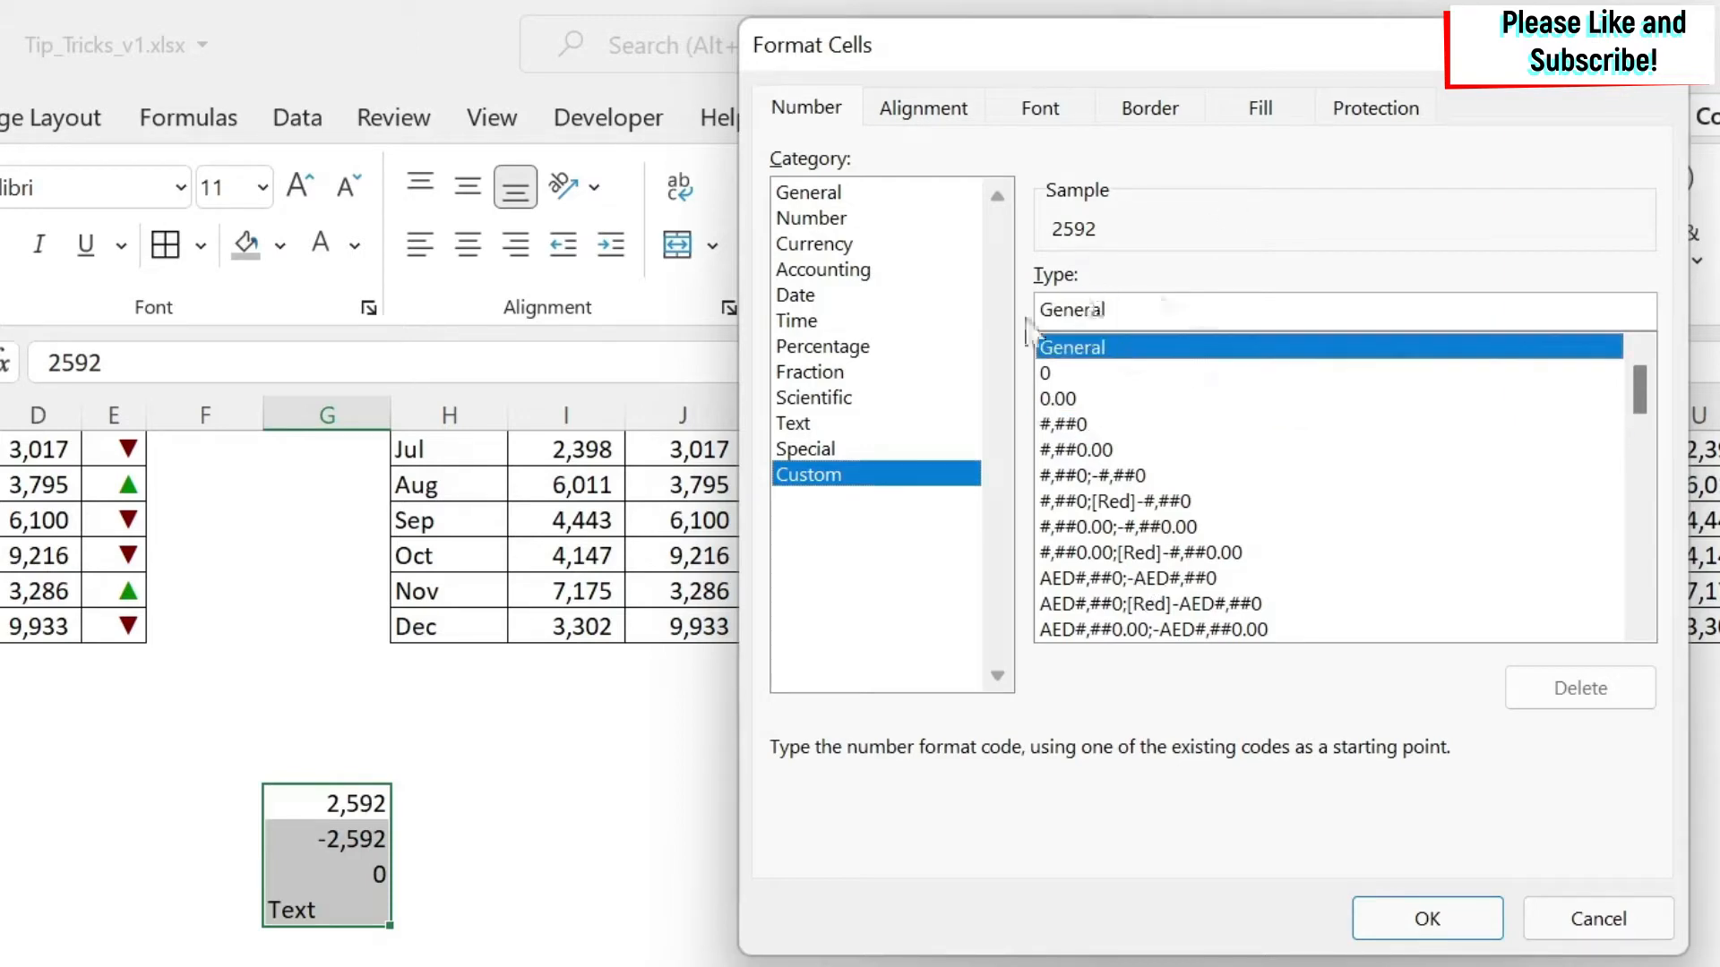
{"action": "left_click", "coordinate": [1113, 374]}
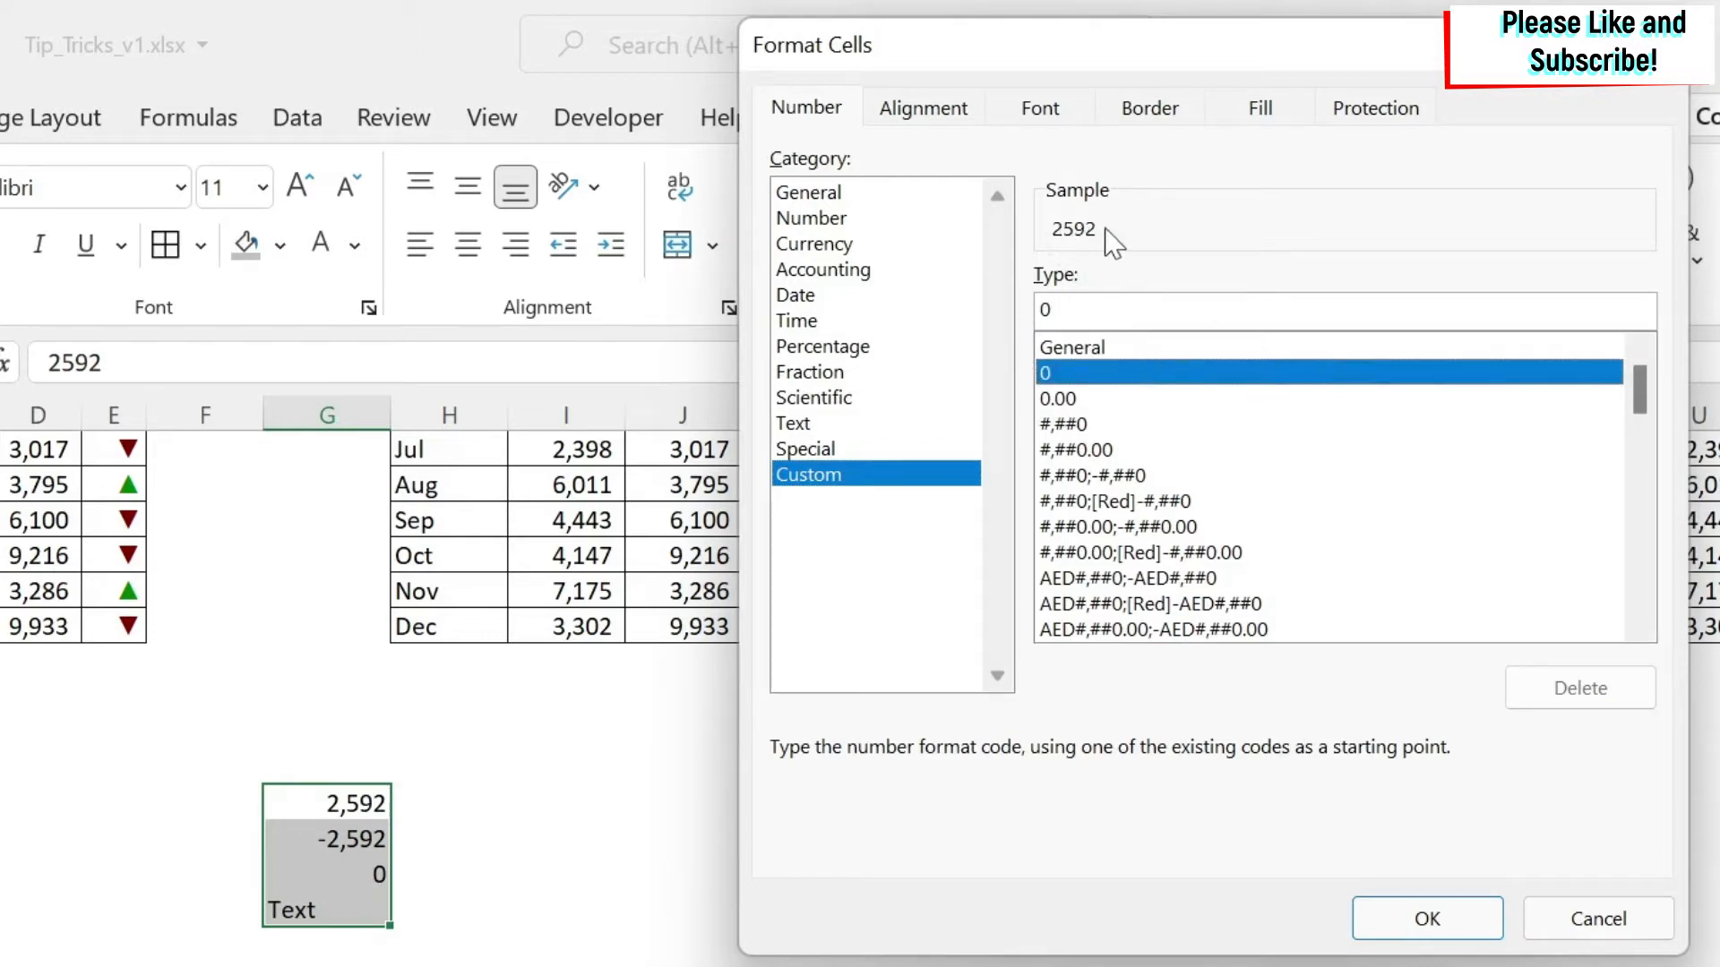
{"action": "left_click", "coordinate": [1105, 399]}
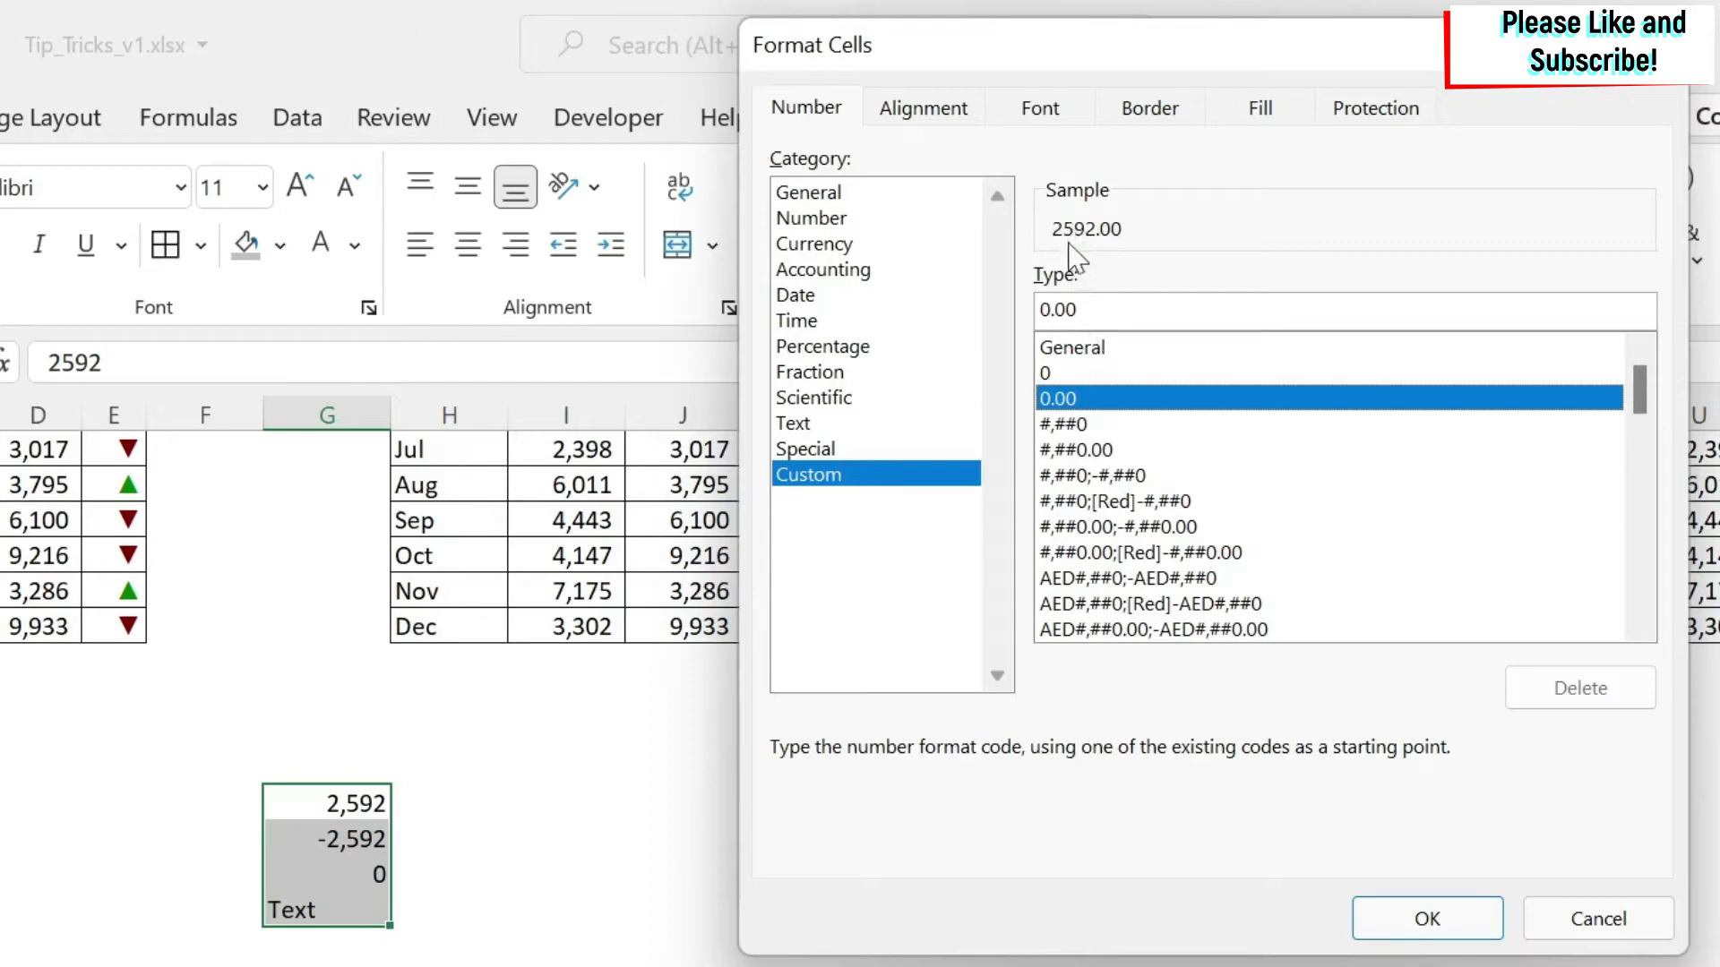
{"action": "left_click", "coordinate": [1128, 421]}
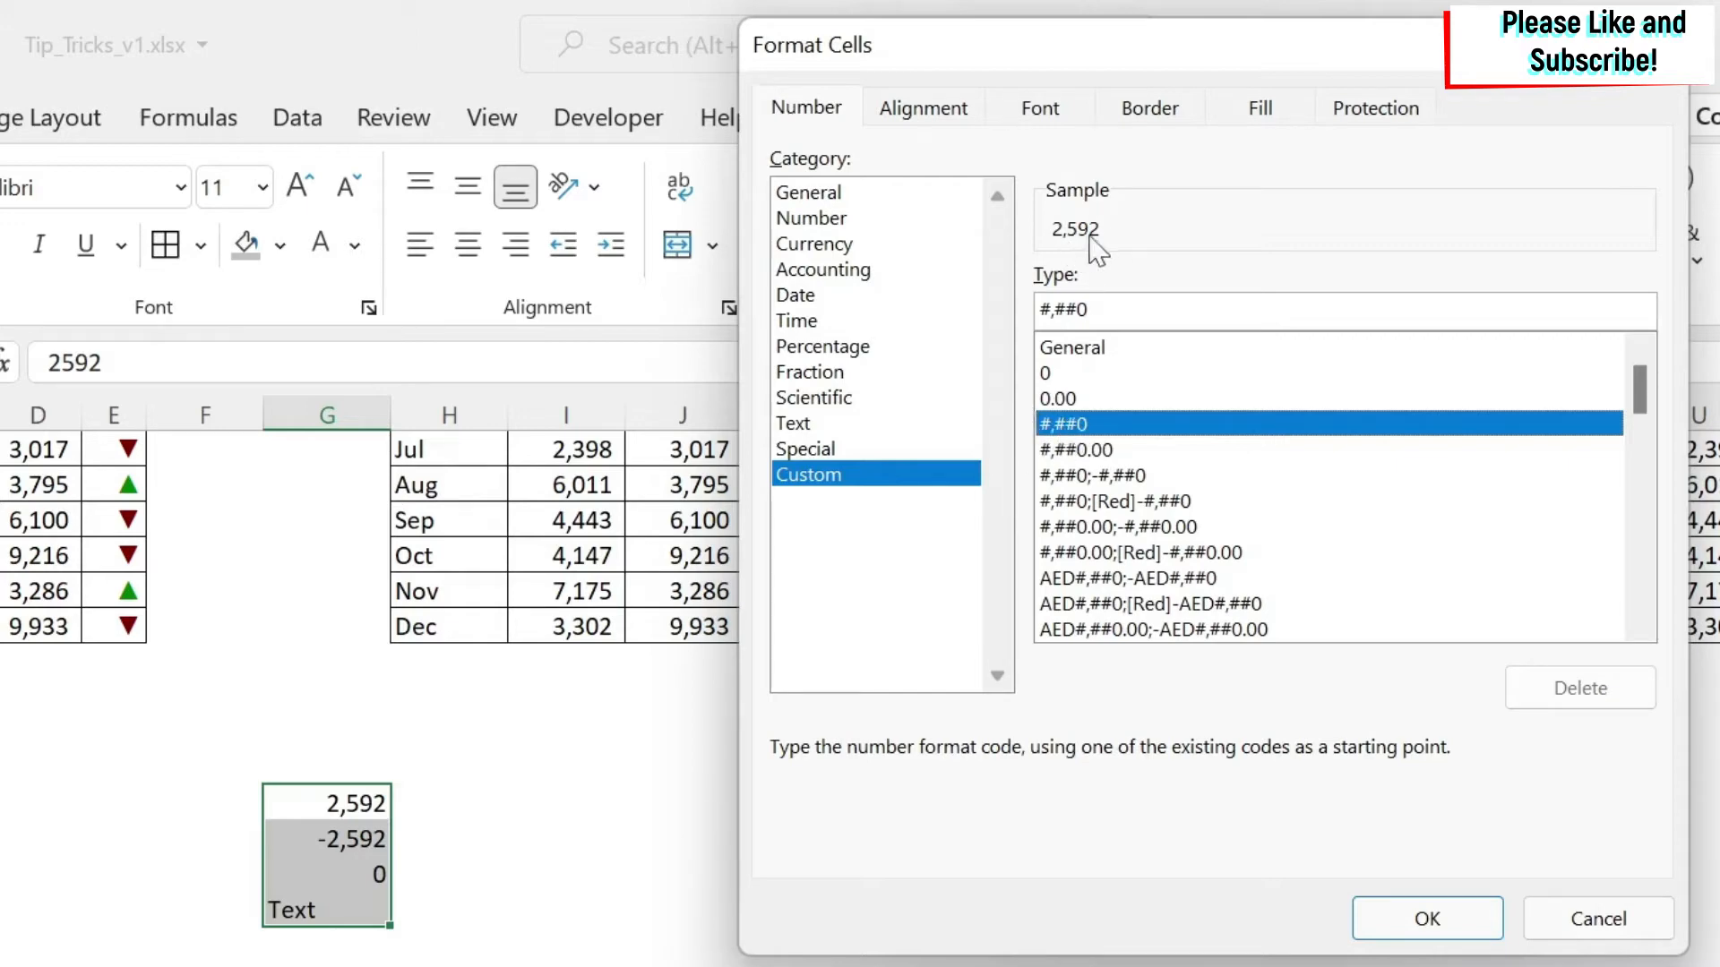
{"action": "left_click", "coordinate": [1122, 451]}
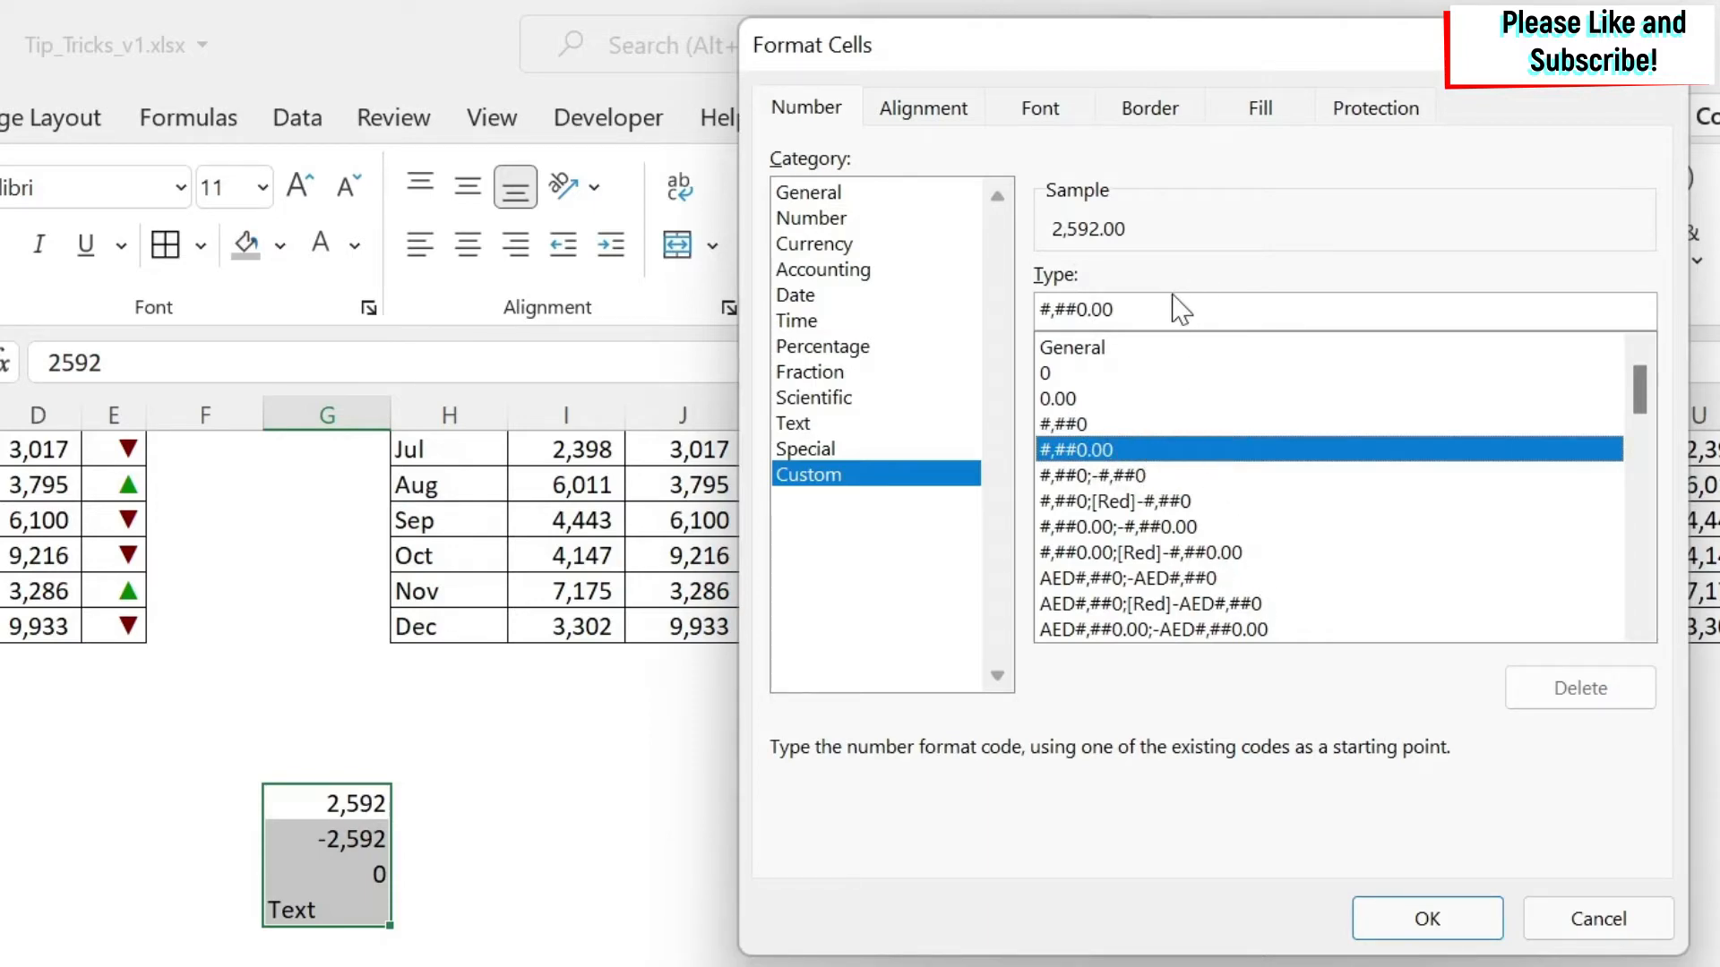
Apply the custom number format 0.00; to cells G20:G23
{"action": "left_click", "coordinate": [1102, 398]}
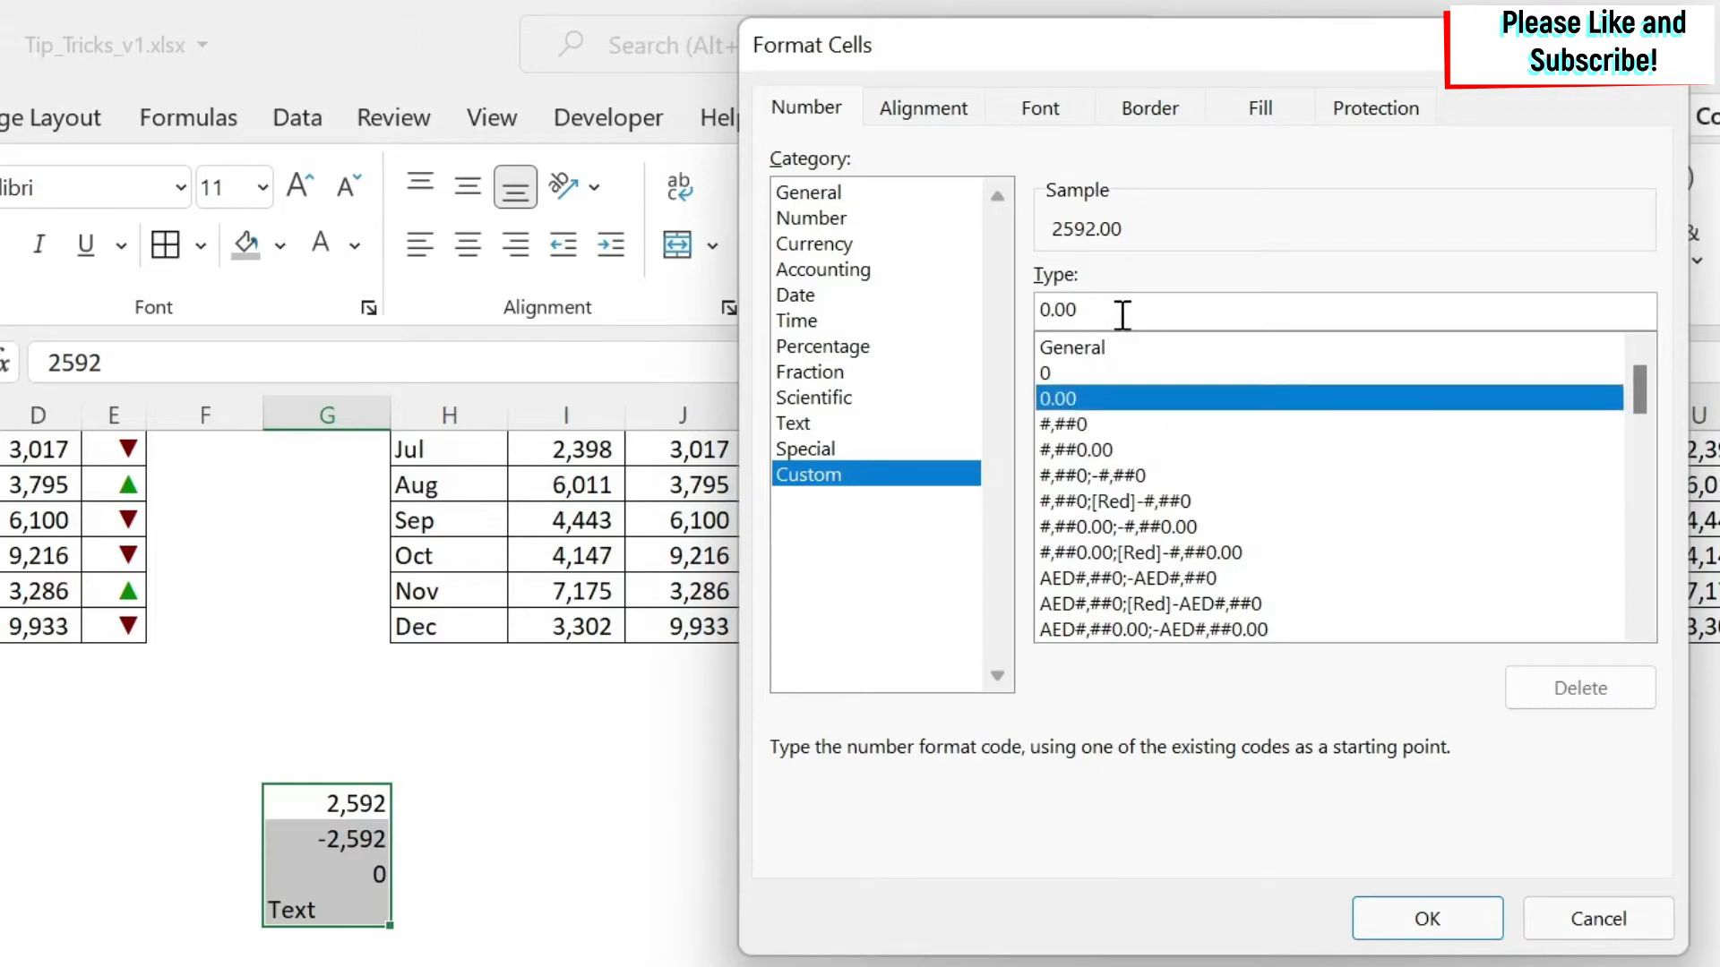
{"action": "type", "text": ";"}
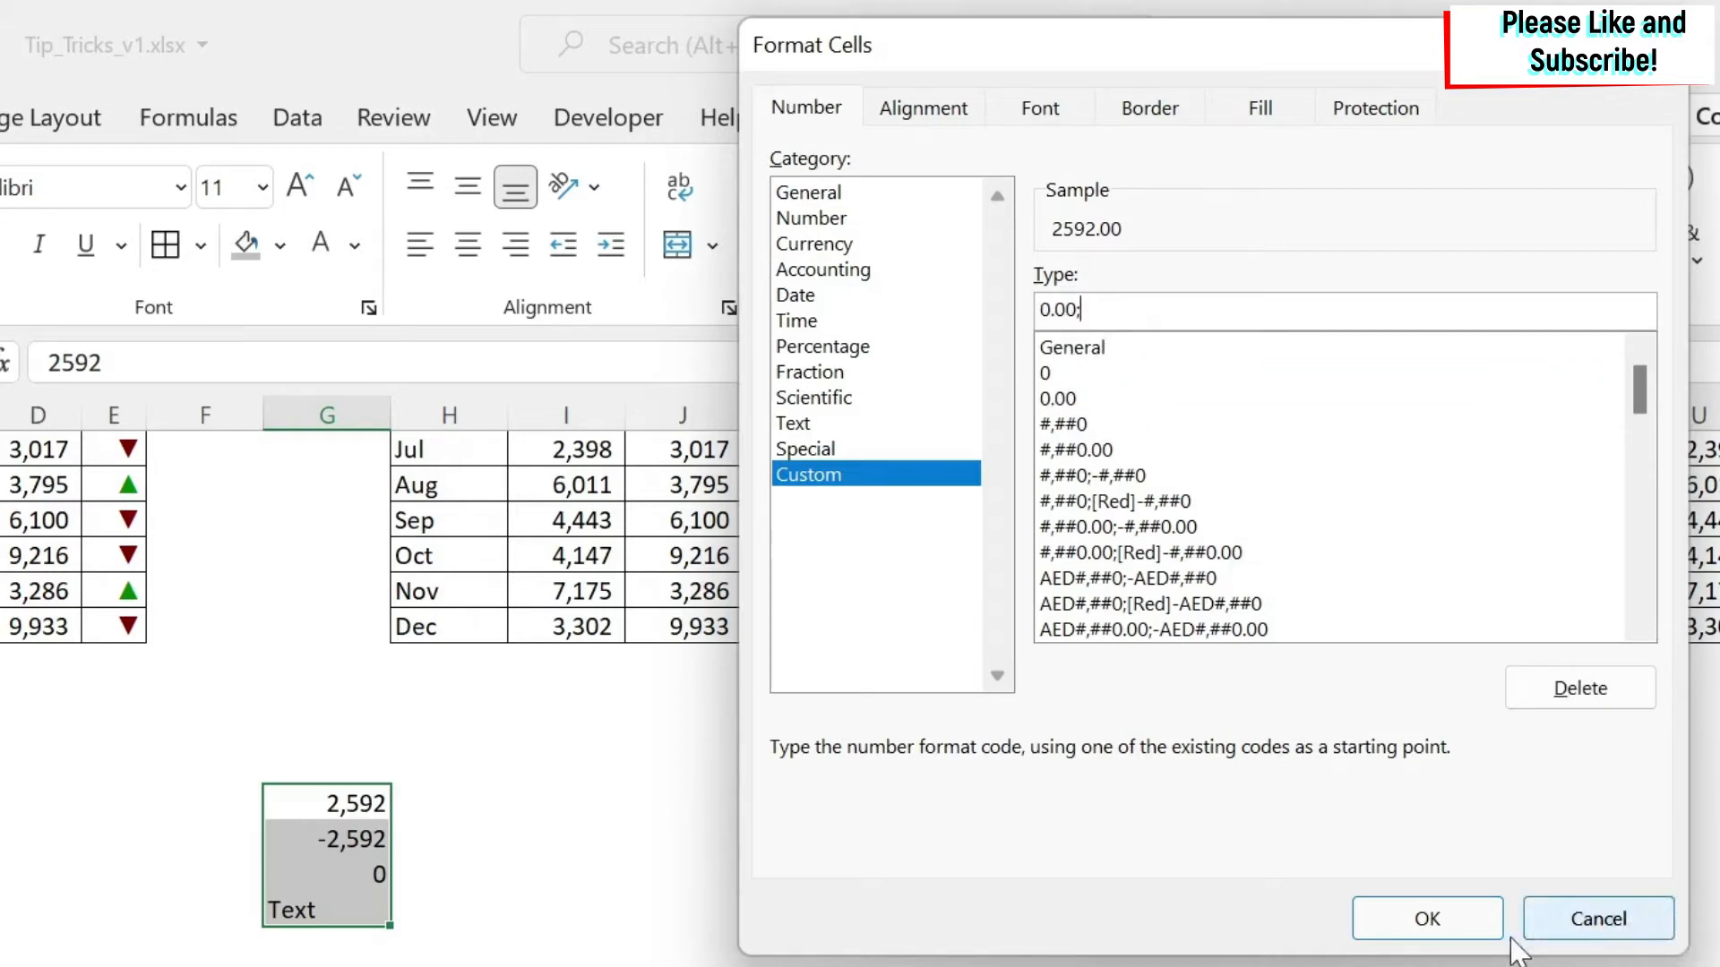
{"action": "left_click", "coordinate": [1451, 918]}
{"action": "left_click", "coordinate": [605, 941]}
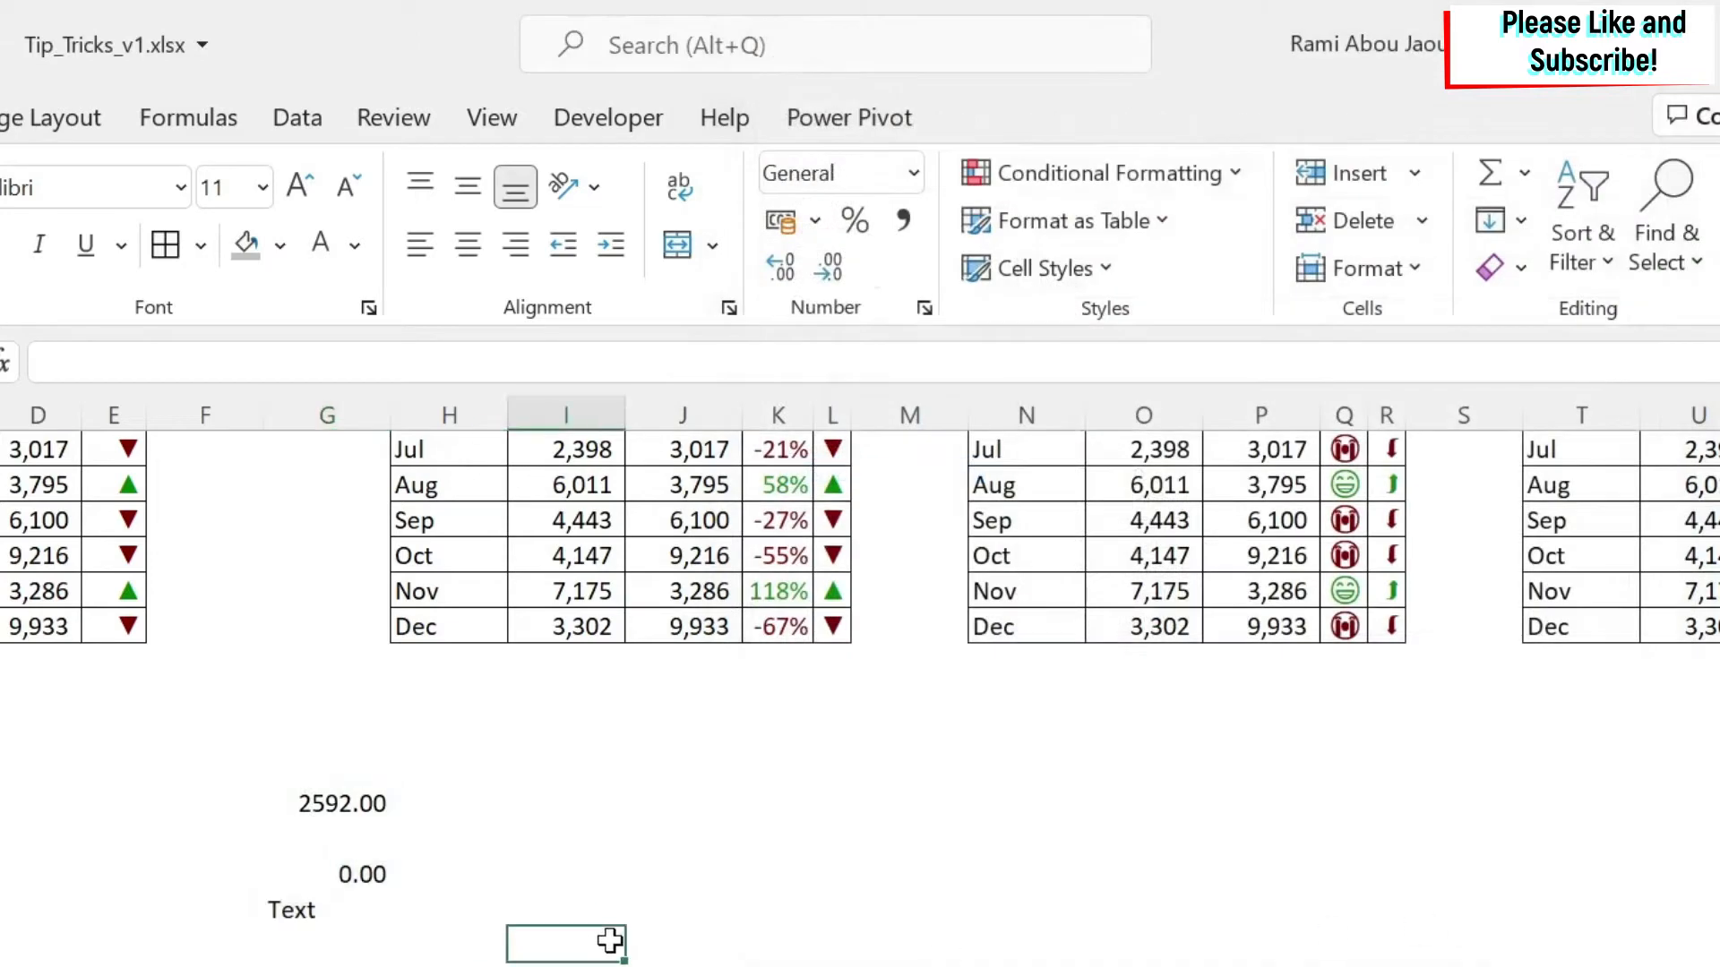
Compare the underlying values of cells G20, G22 and G21 with how they are displayed
{"action": "left_click", "coordinate": [359, 801]}
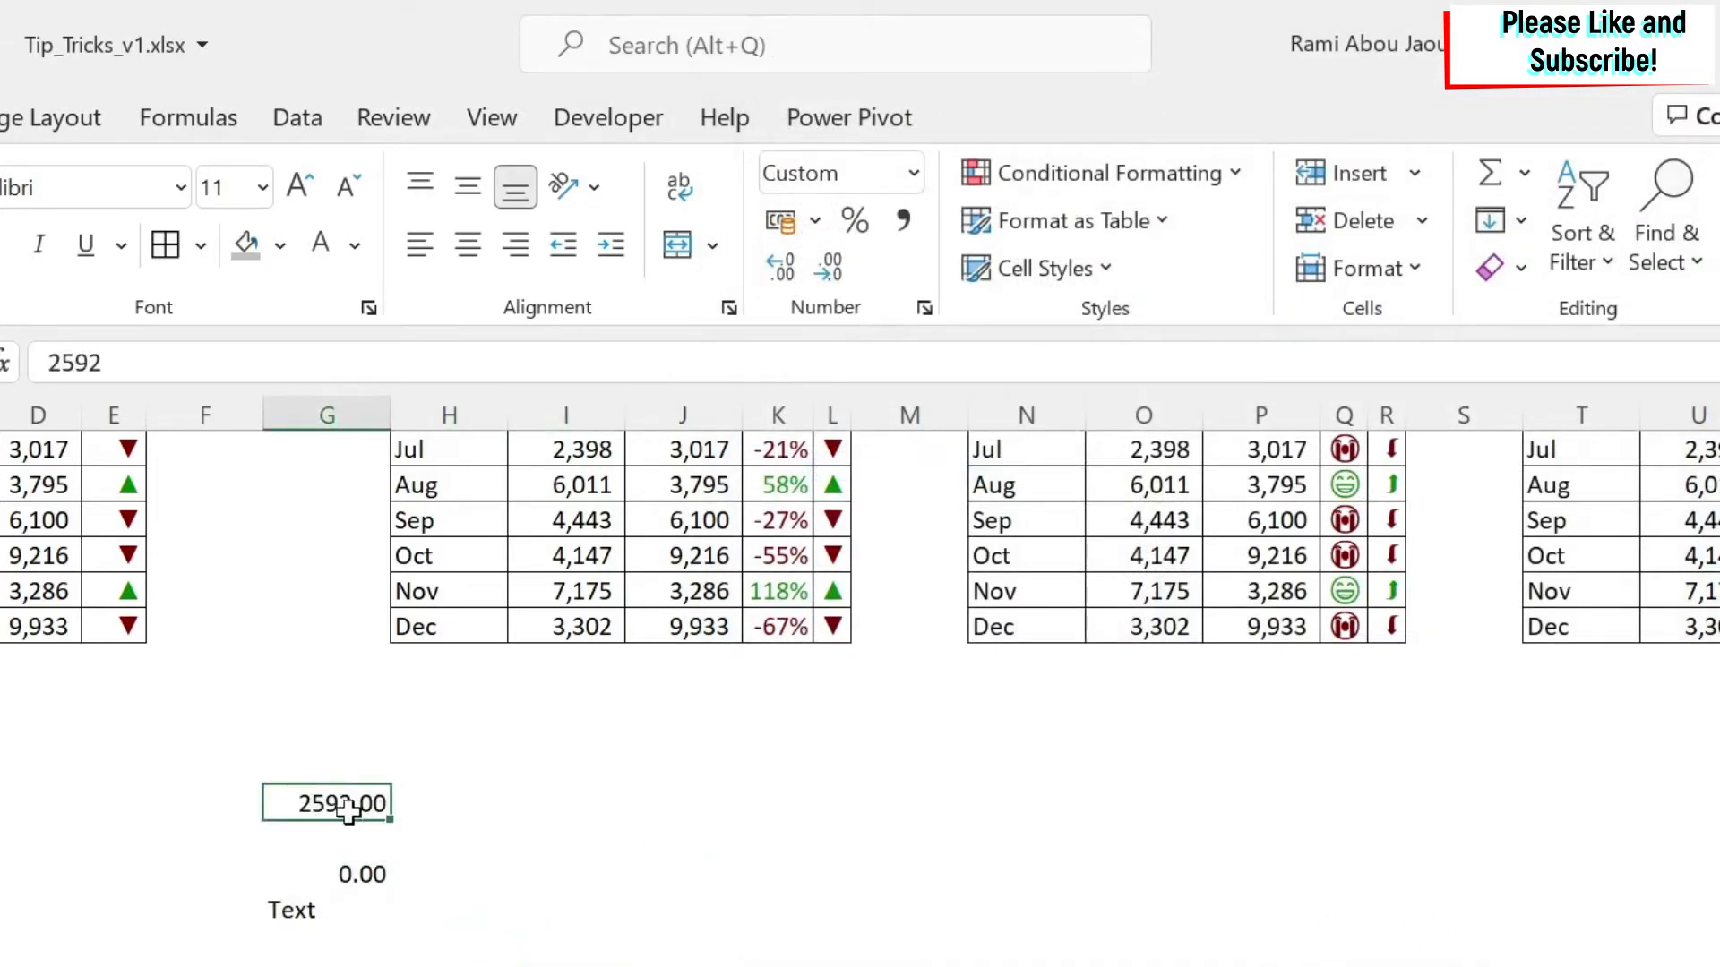
{"action": "left_click", "coordinate": [370, 875]}
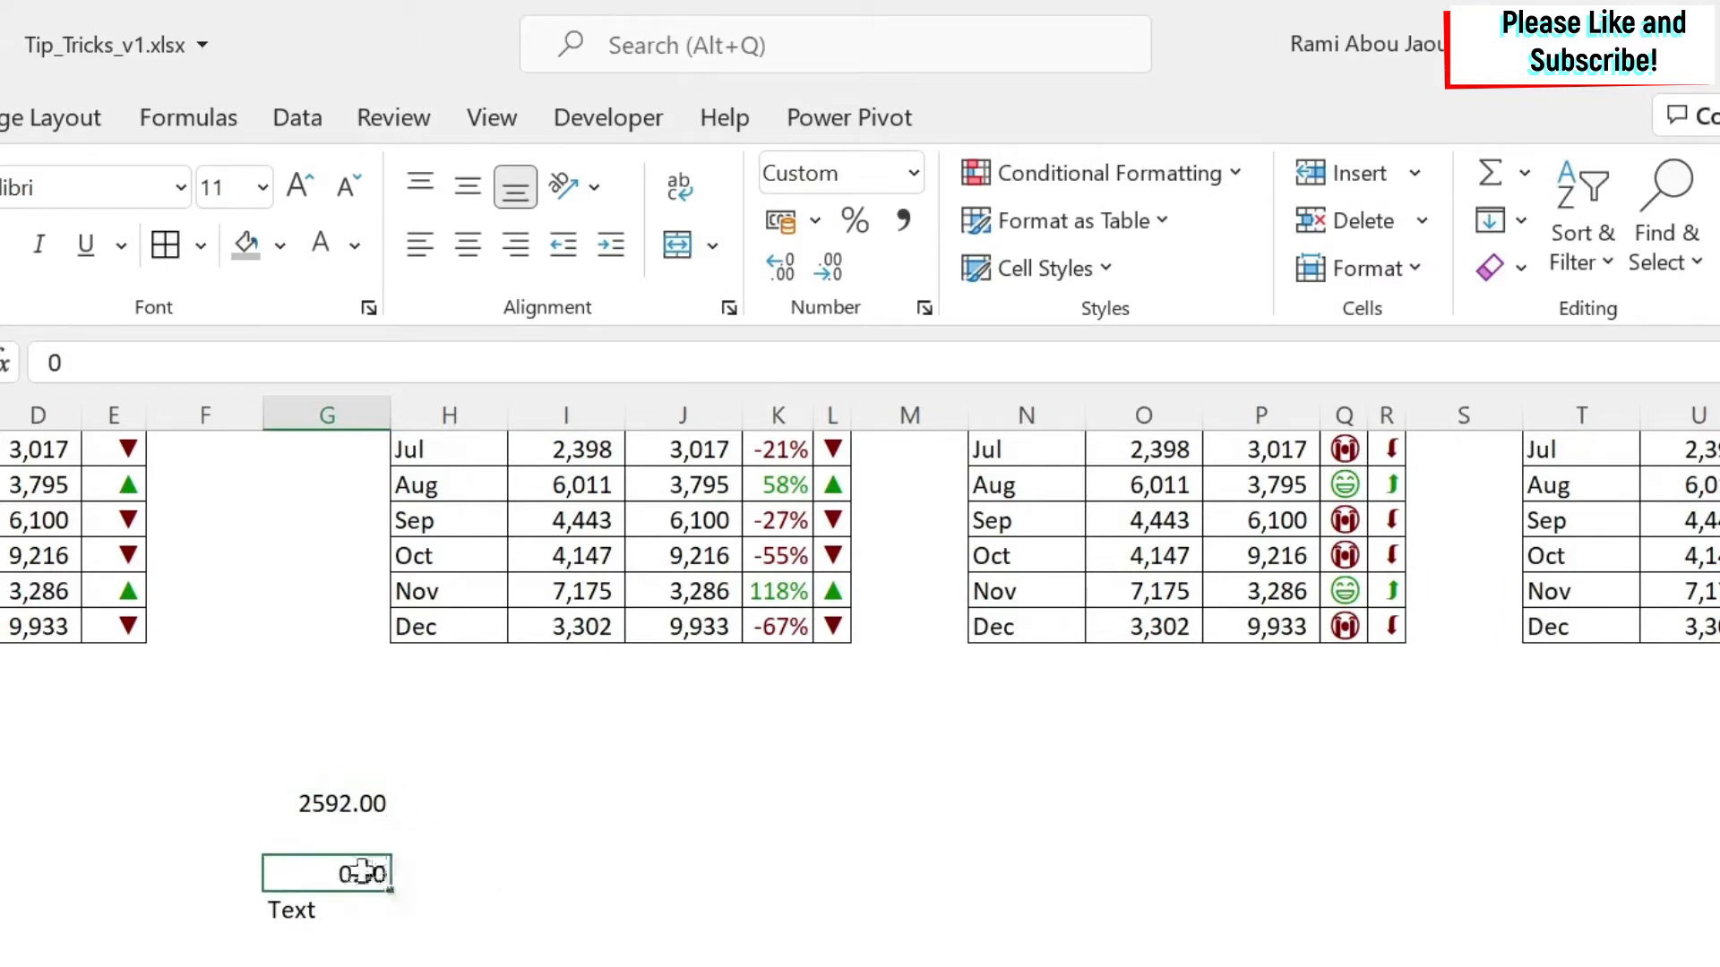
{"action": "left_click", "coordinate": [344, 839]}
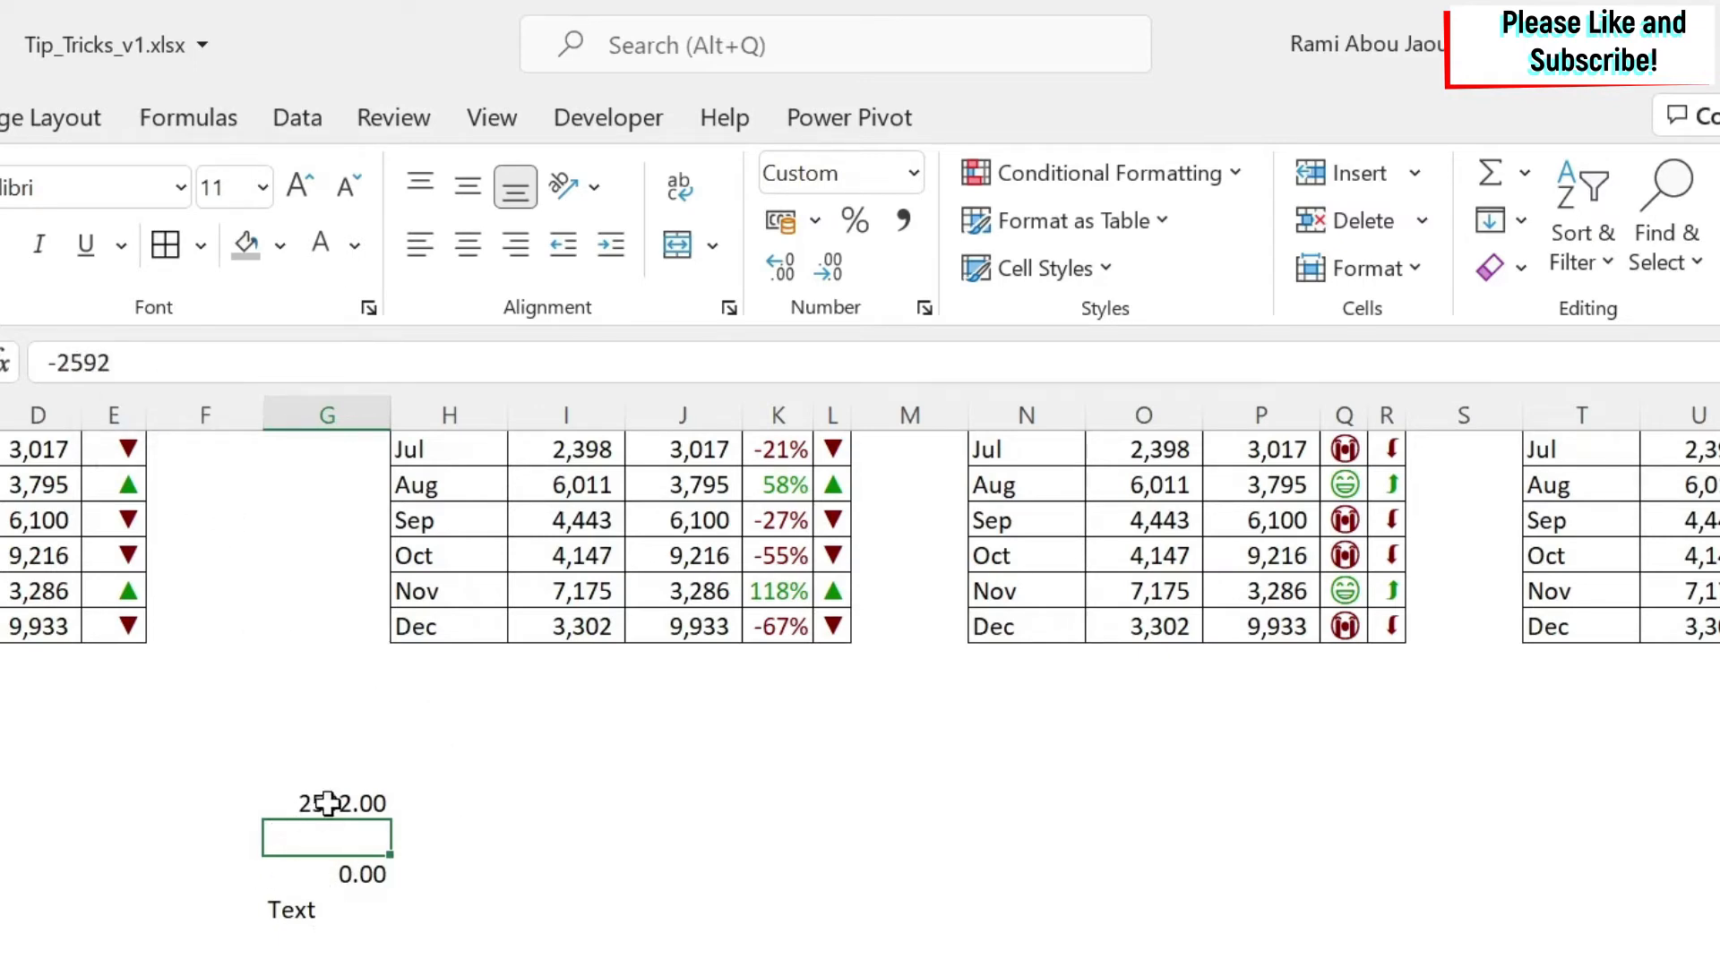
Preview the custom number format "Plus "0.00; for cells G20:G23
{"action": "left_click_drag", "start_coordinate": [324, 804], "coordinate": [319, 895]}
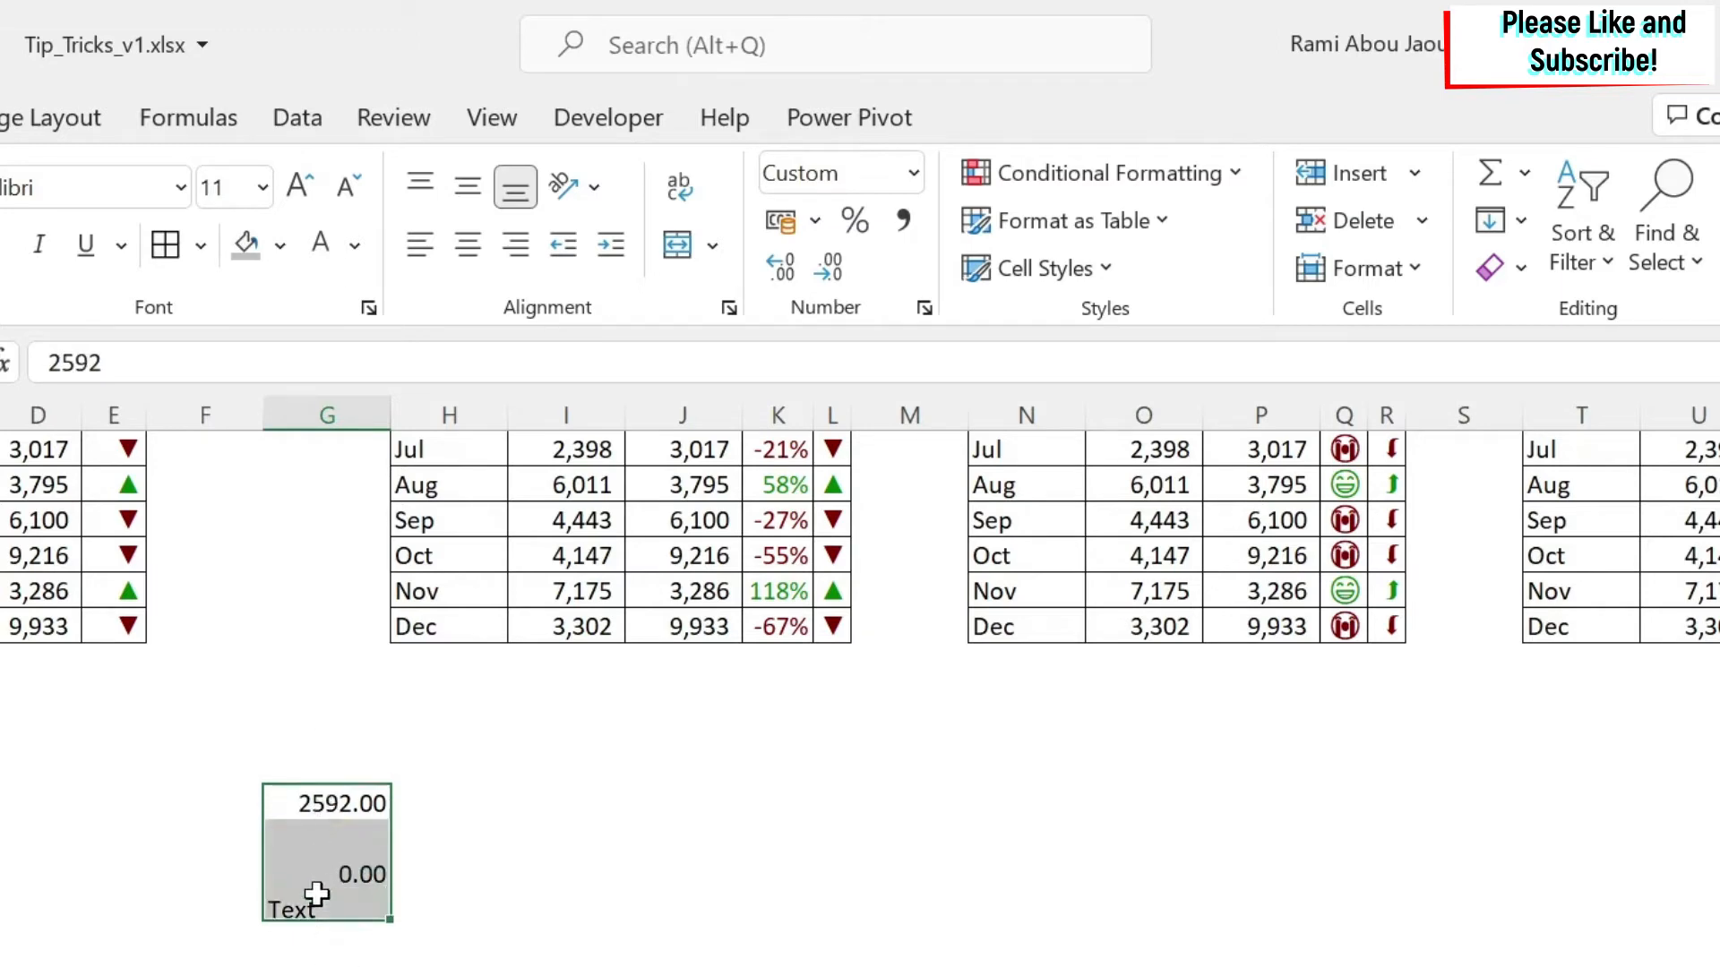
{"action": "left_click", "coordinate": [368, 309]}
{"action": "left_click", "coordinate": [806, 108]}
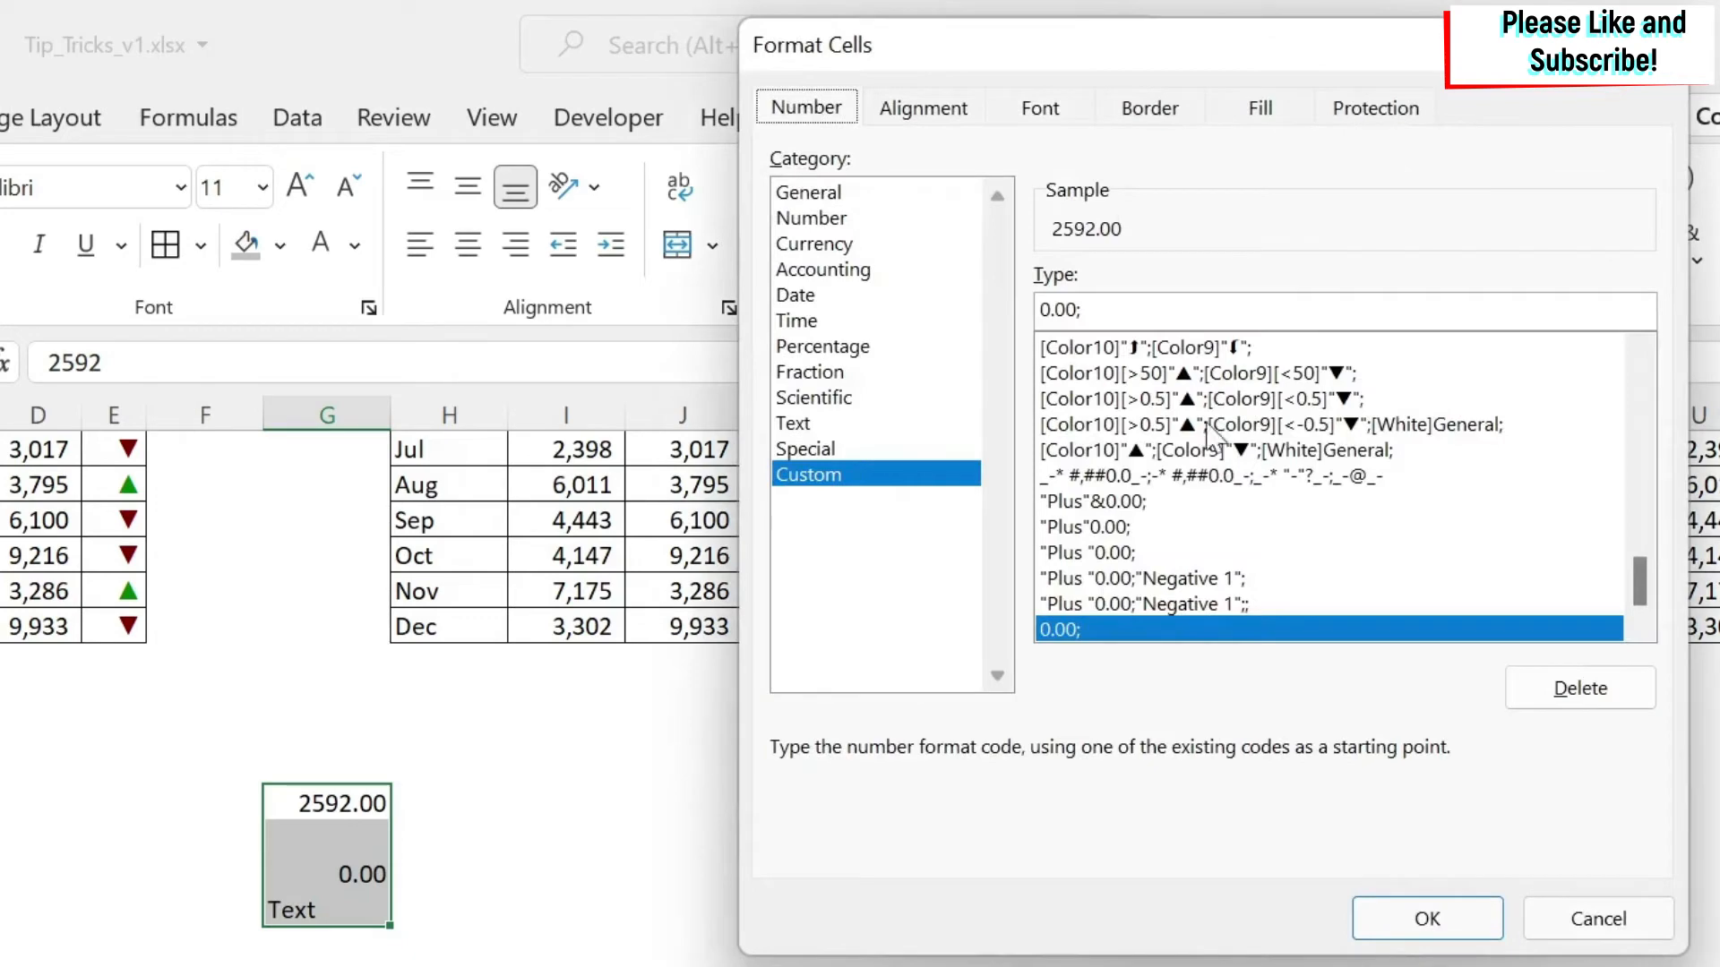
{"action": "left_click", "coordinate": [1044, 307]}
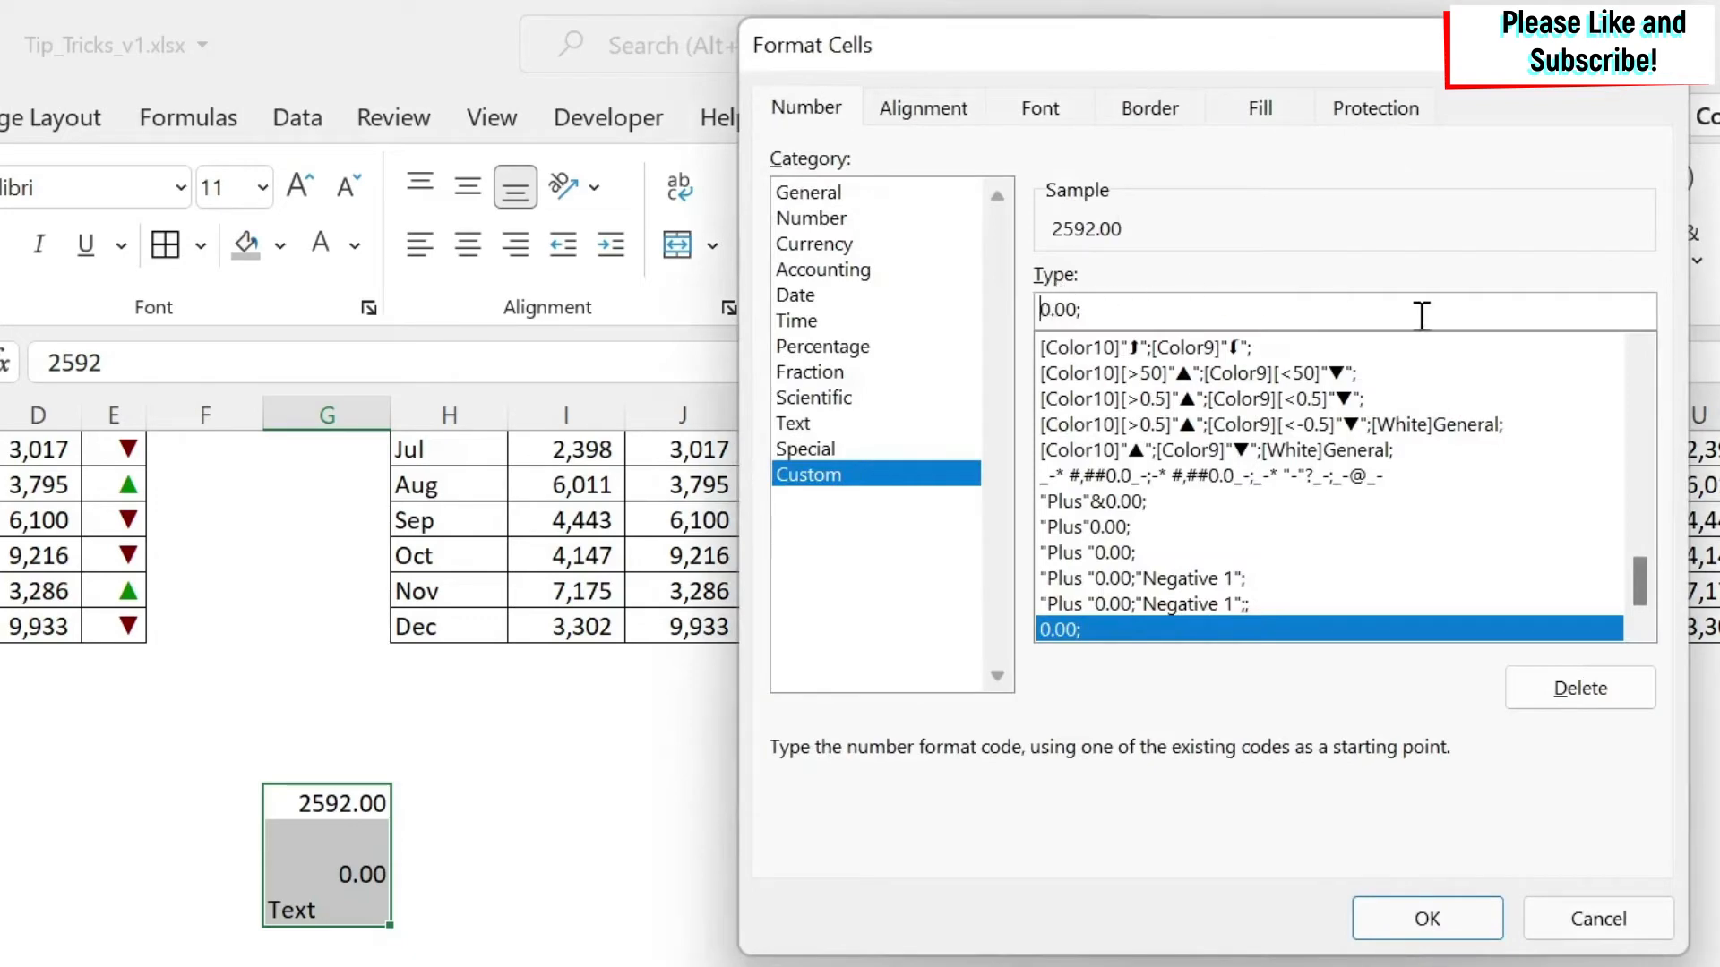
{"action": "type", "text": "\"Plus "}
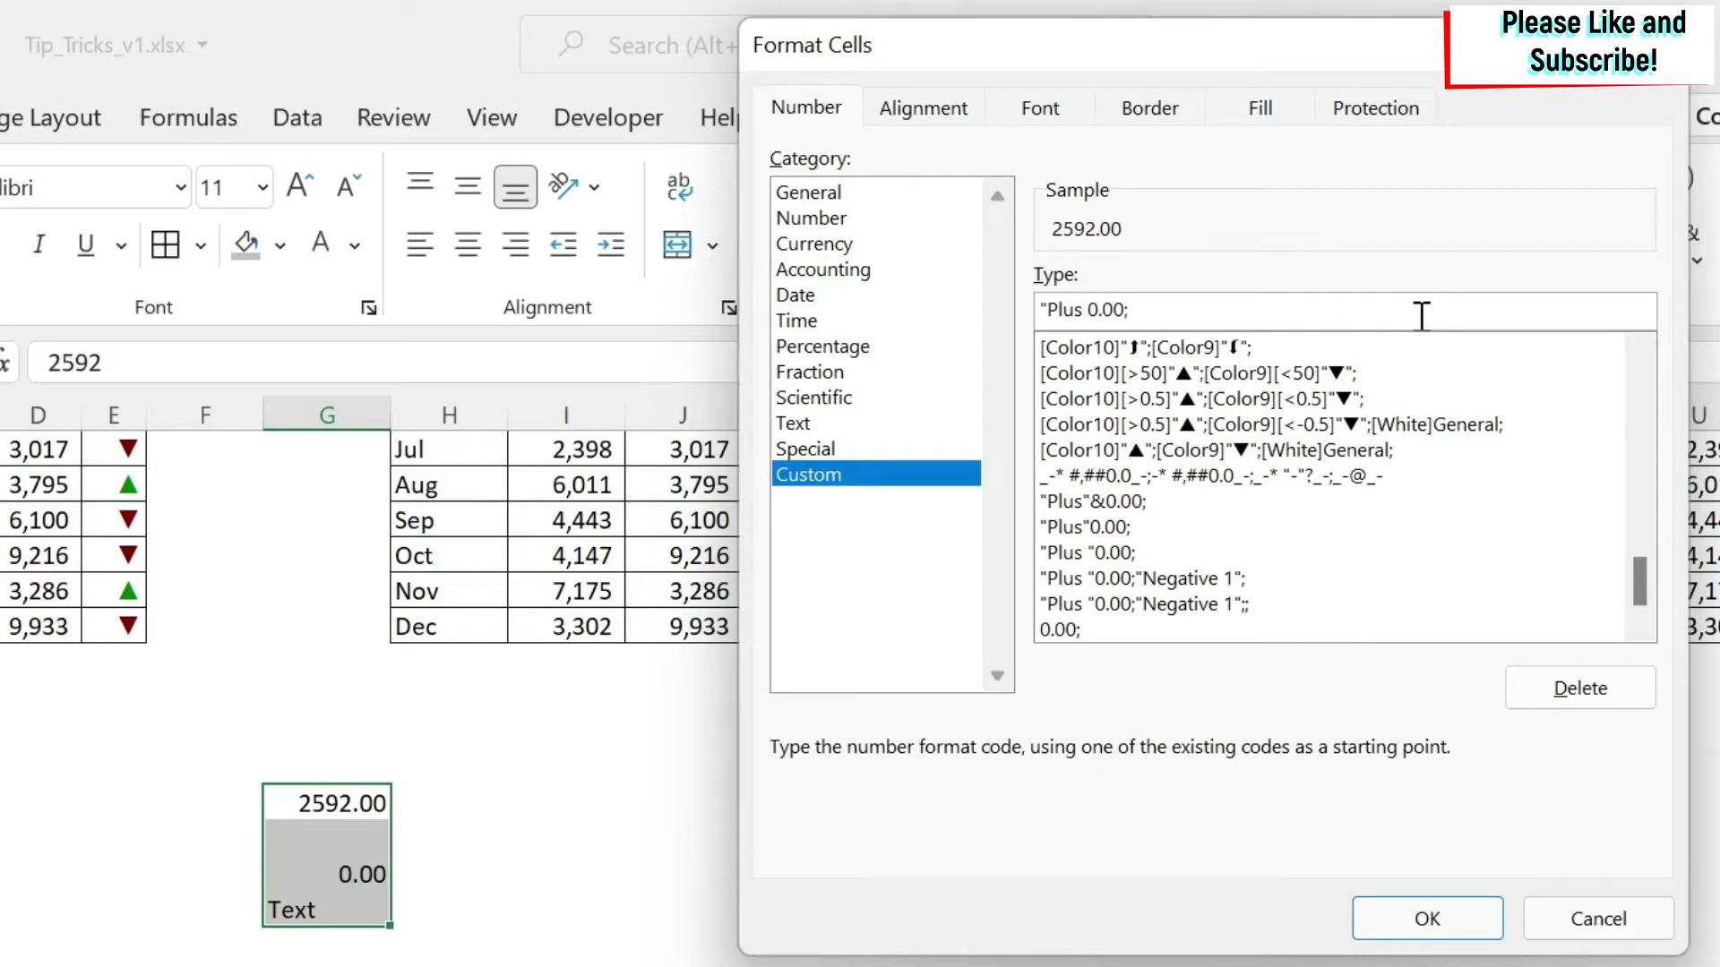
{"action": "type", "text": "\""}
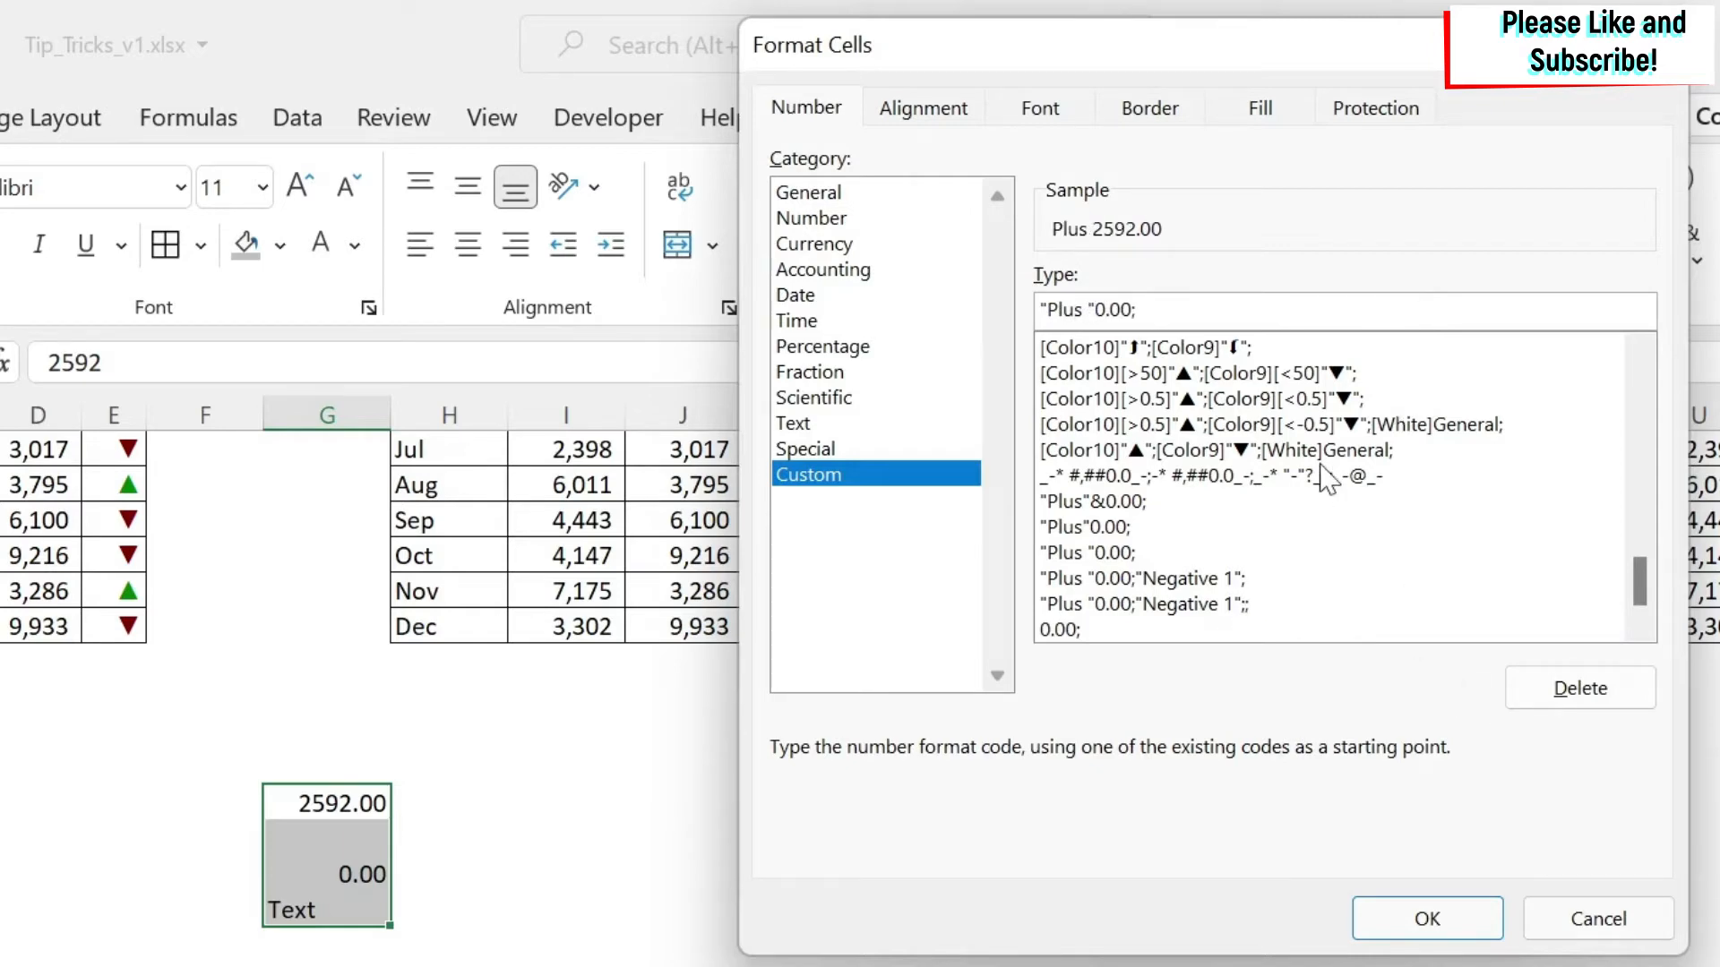
Base the custom format on #,##0 instead and apply "Plus "#,##0; to cells G20:G23
{"action": "scroll", "coordinate": [1330, 480], "scroll_direction": "up", "scroll_amount": 5}
{"action": "scroll", "coordinate": [1329, 481], "scroll_direction": "up", "scroll_amount": 4}
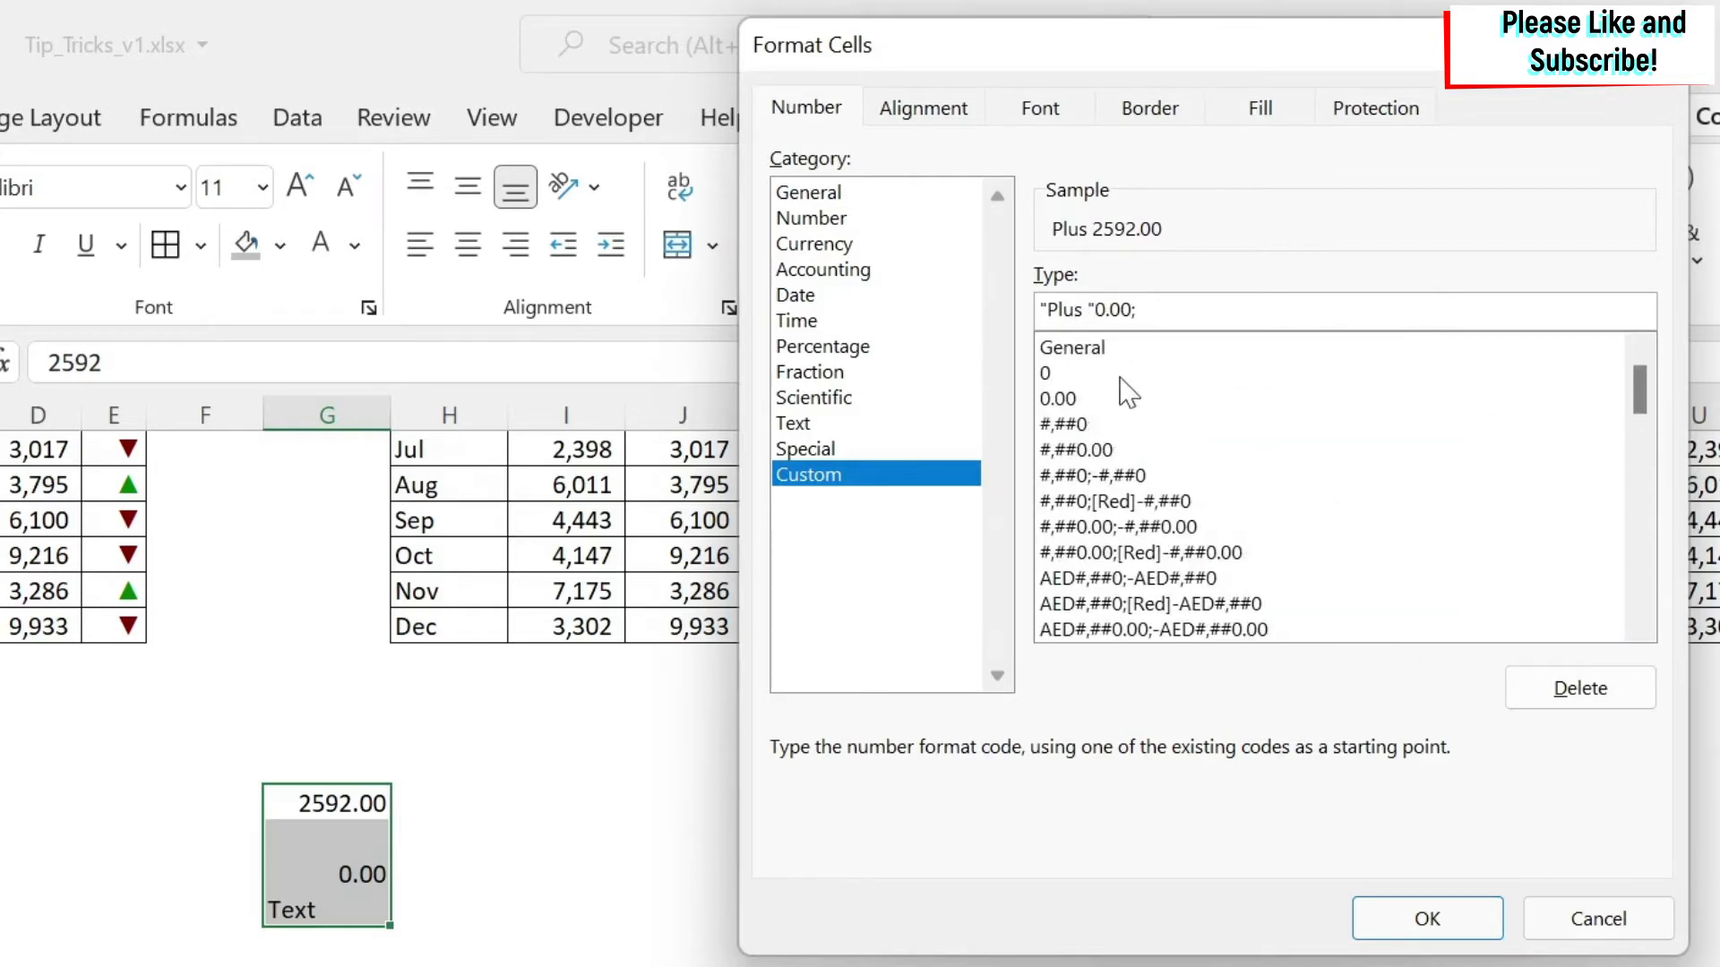
{"action": "left_click", "coordinate": [1095, 426]}
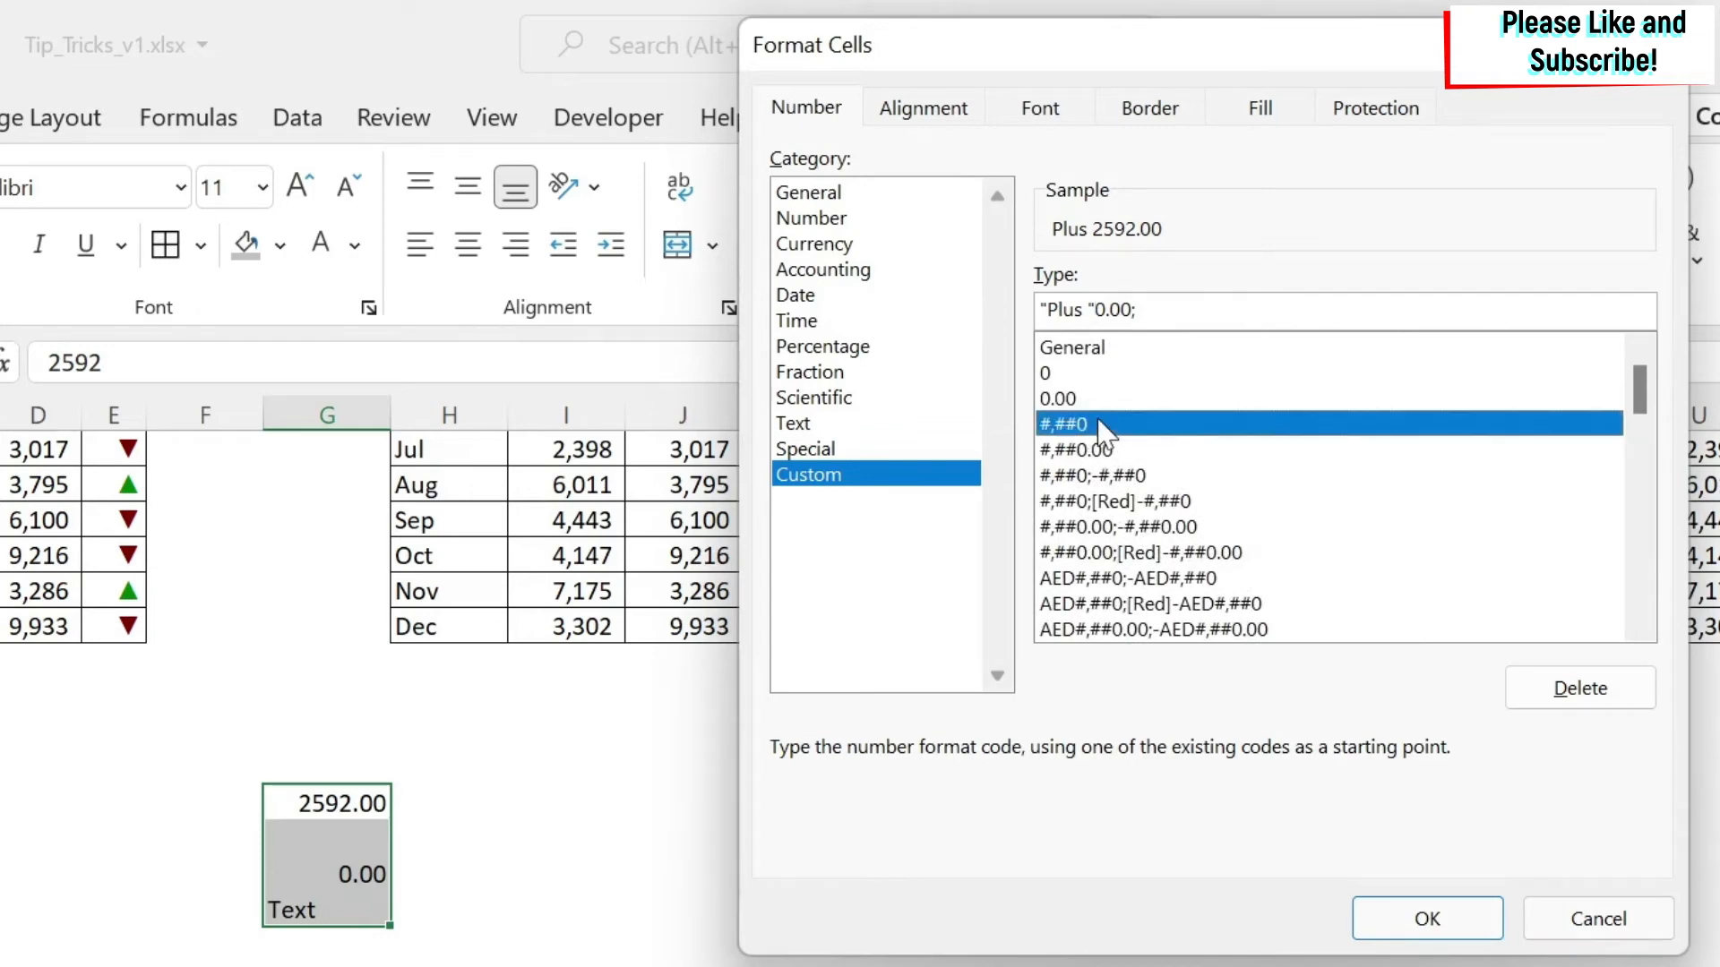
{"action": "left_click", "coordinate": [1048, 312]}
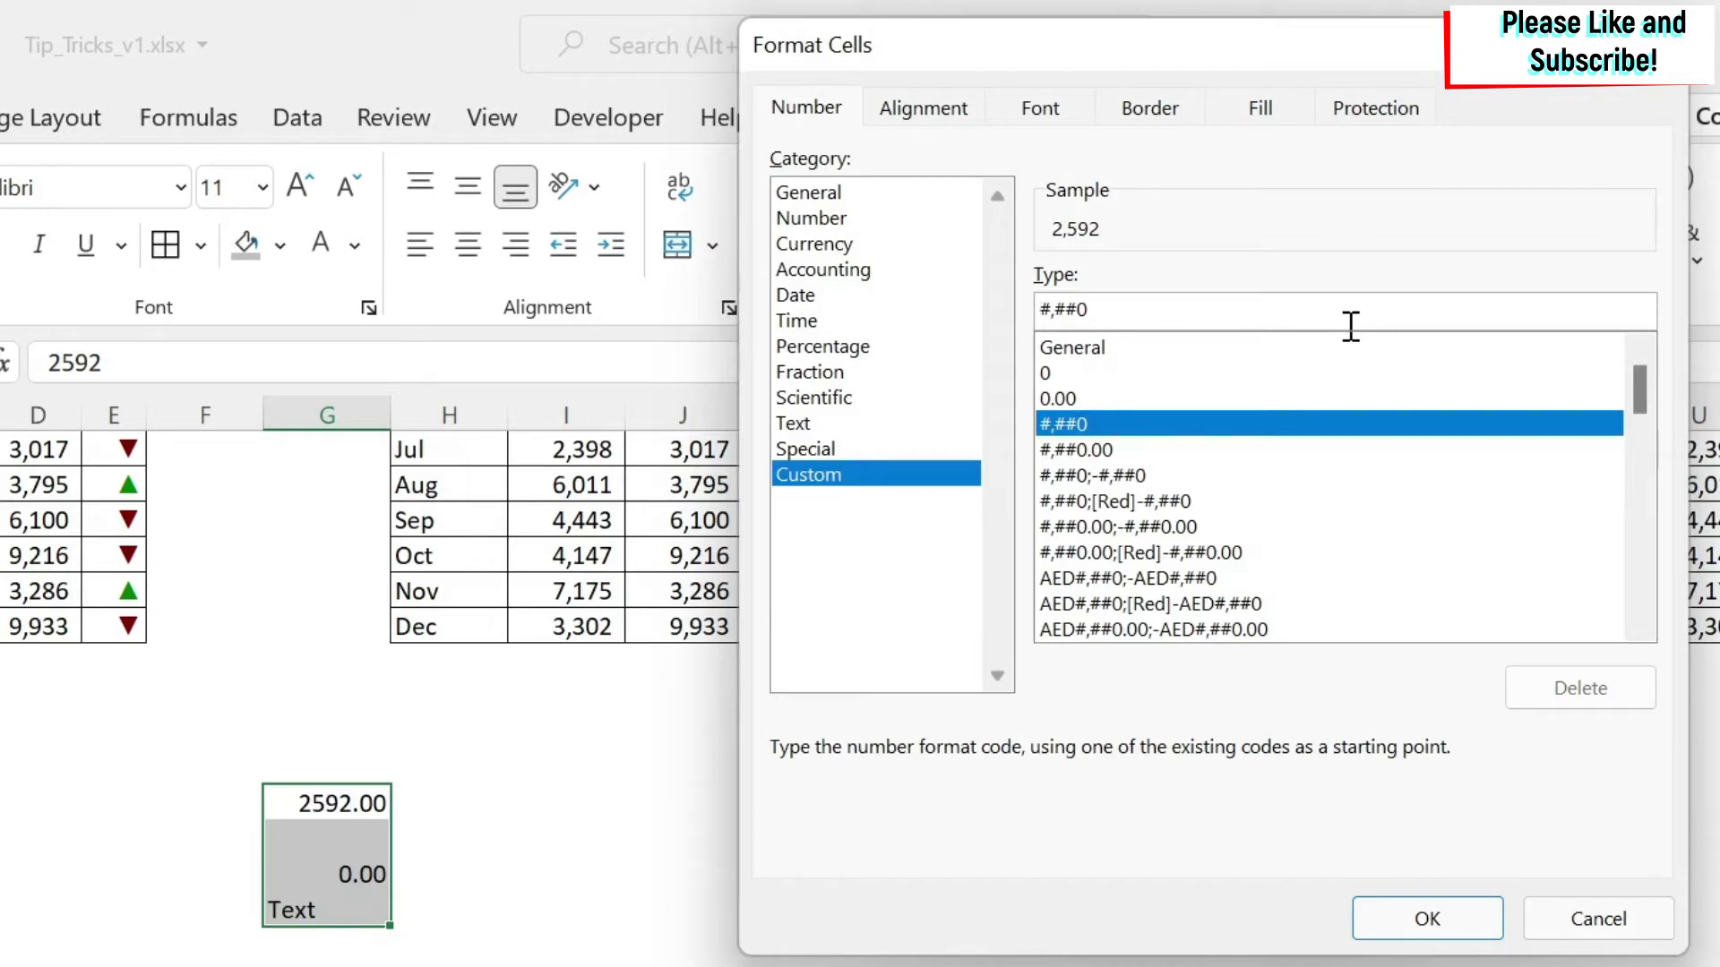
{"action": "type", "text": "\"Plus \""}
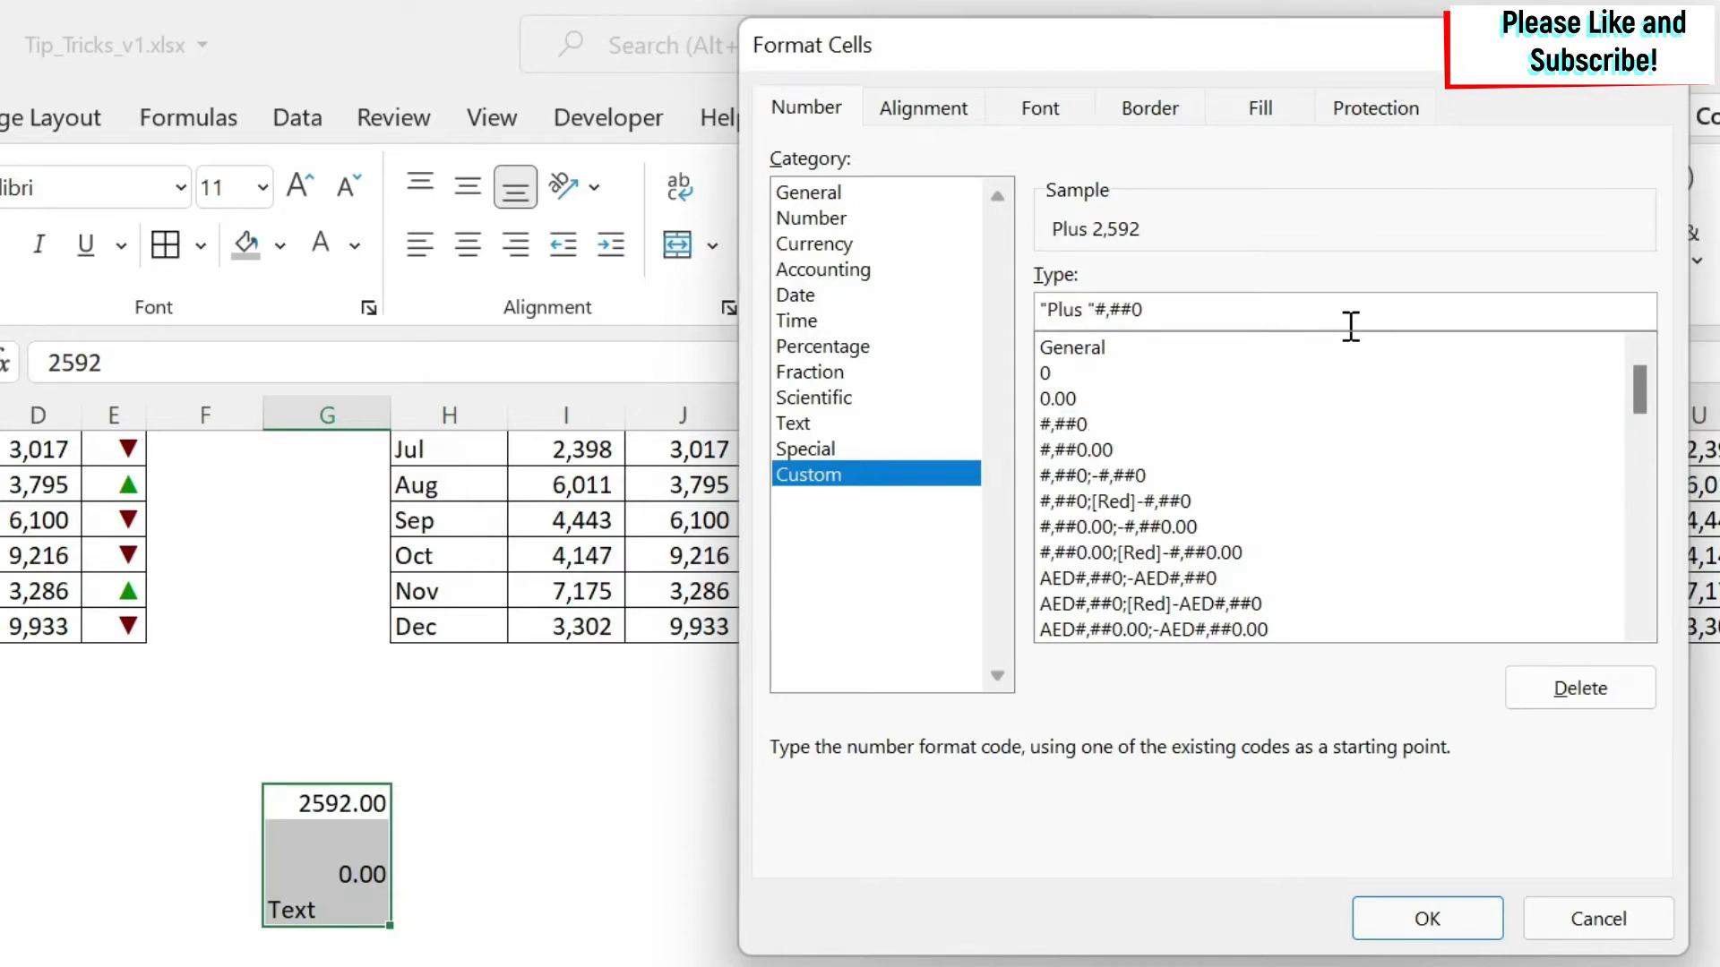
{"action": "type", "text": ";"}
{"action": "left_click", "coordinate": [1426, 915]}
{"action": "left_click", "coordinate": [778, 943]}
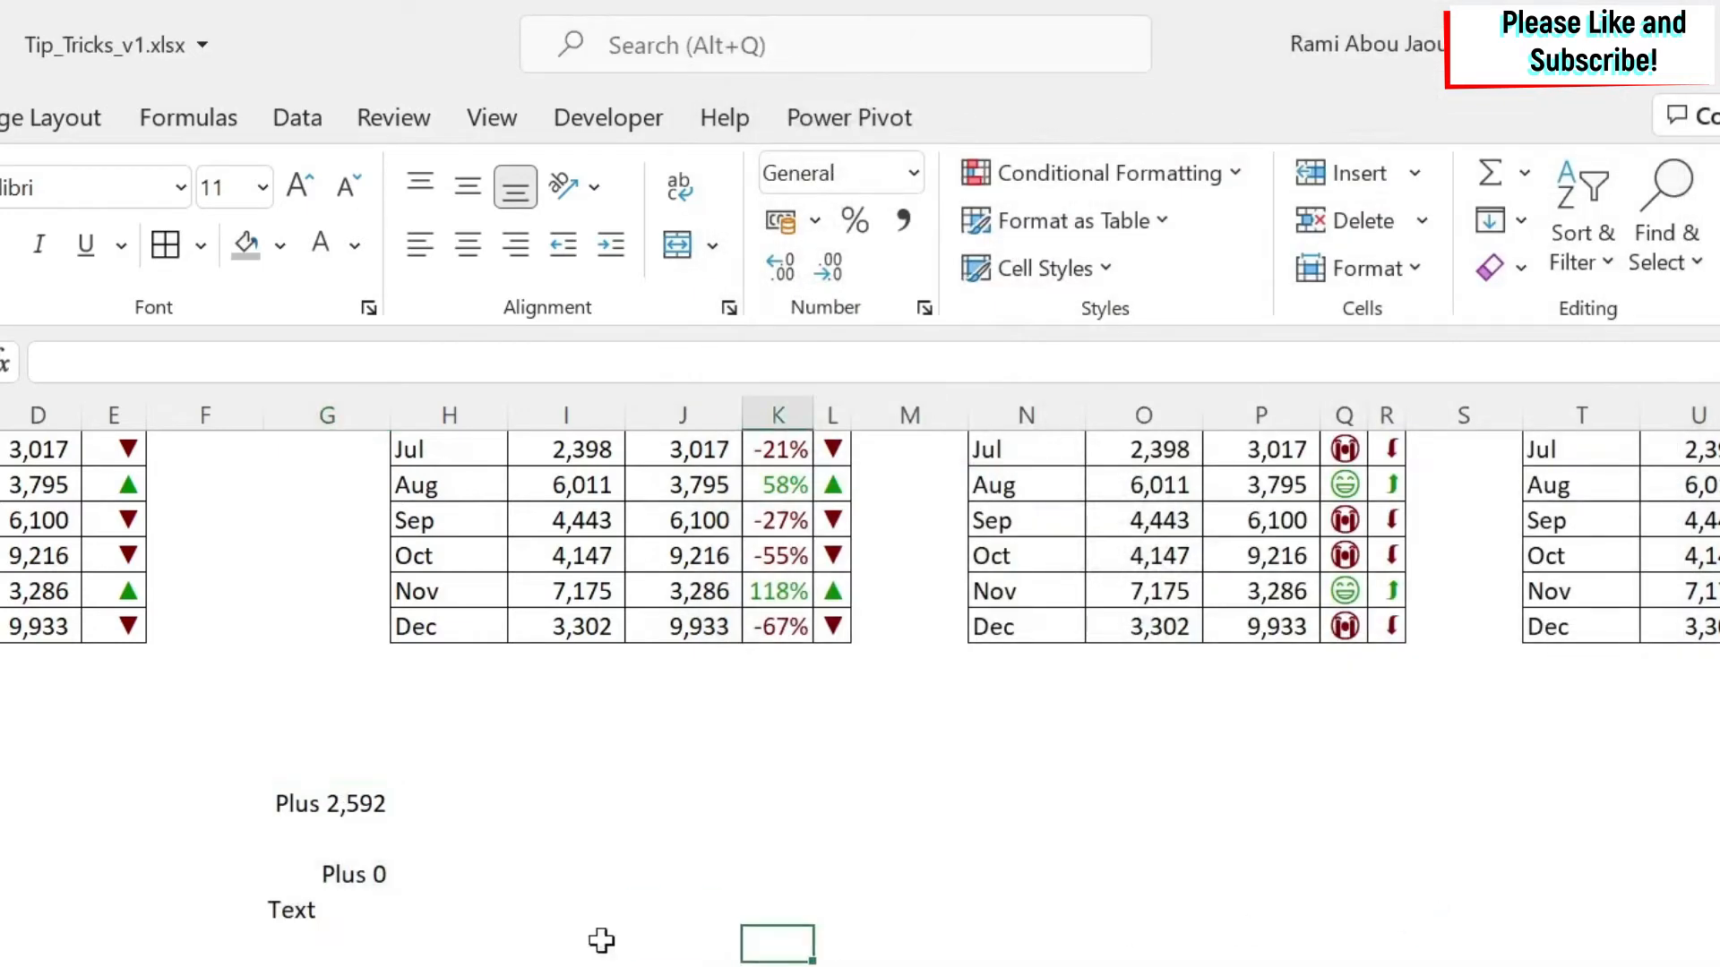
Test the format in cell G20 by entering 456 and replacing it with 2,490
{"action": "left_click", "coordinate": [342, 803]}
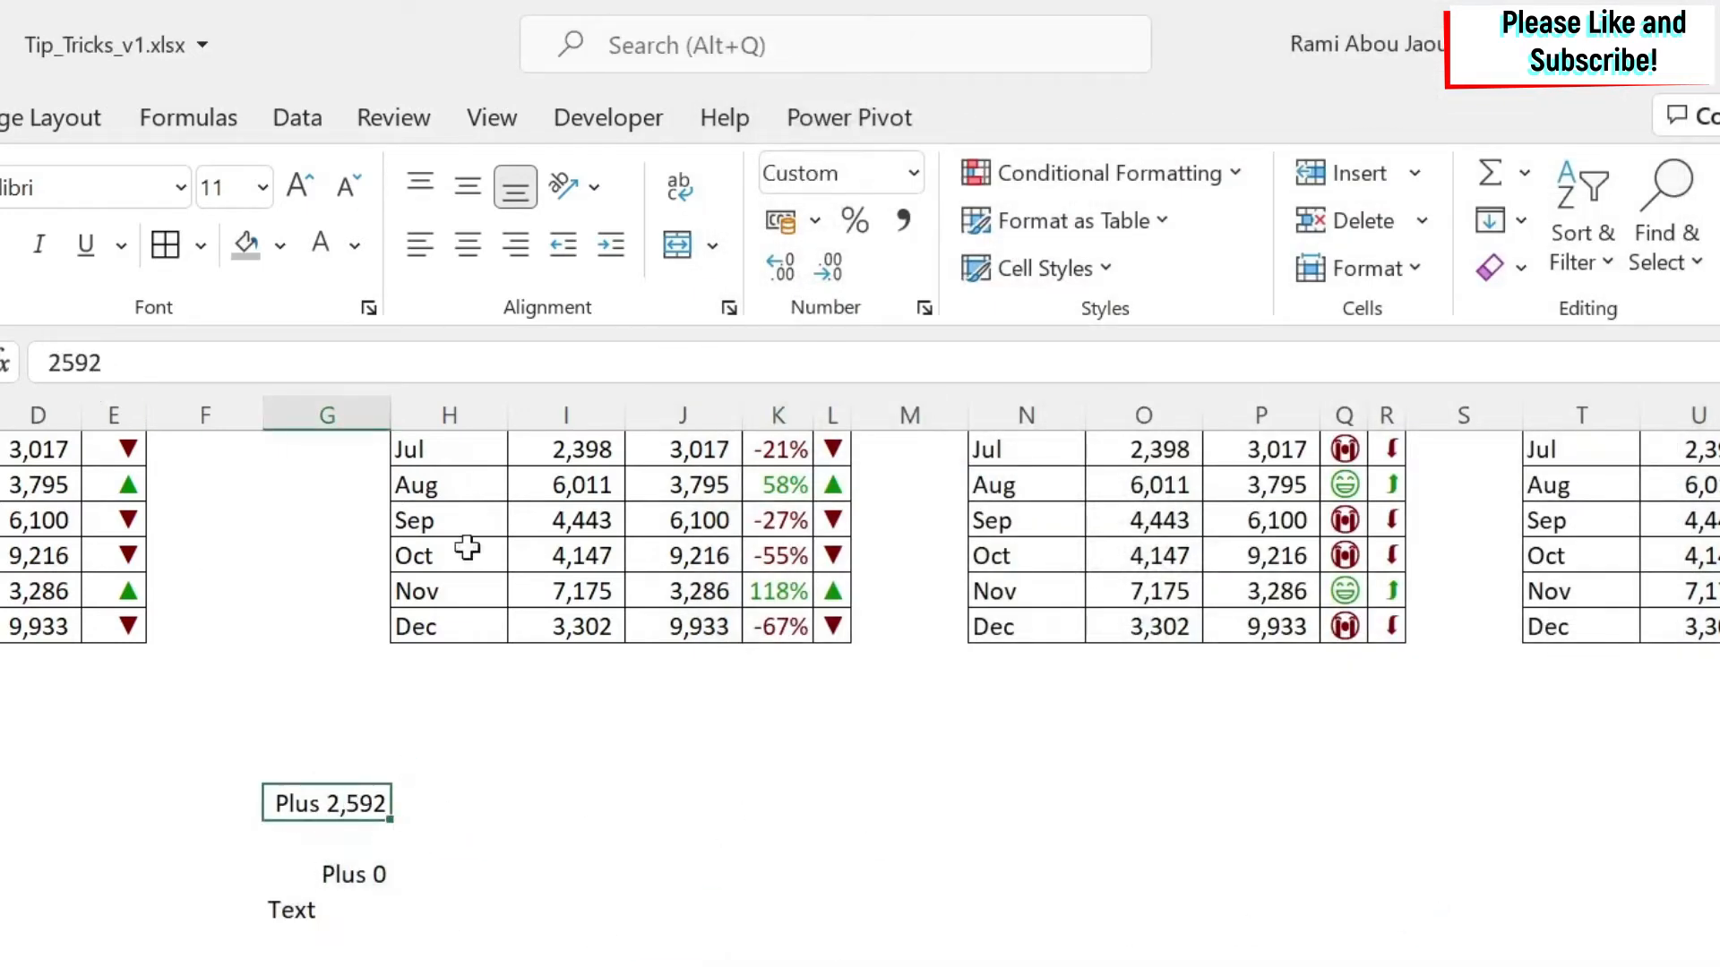
{"action": "type", "text": "456"}
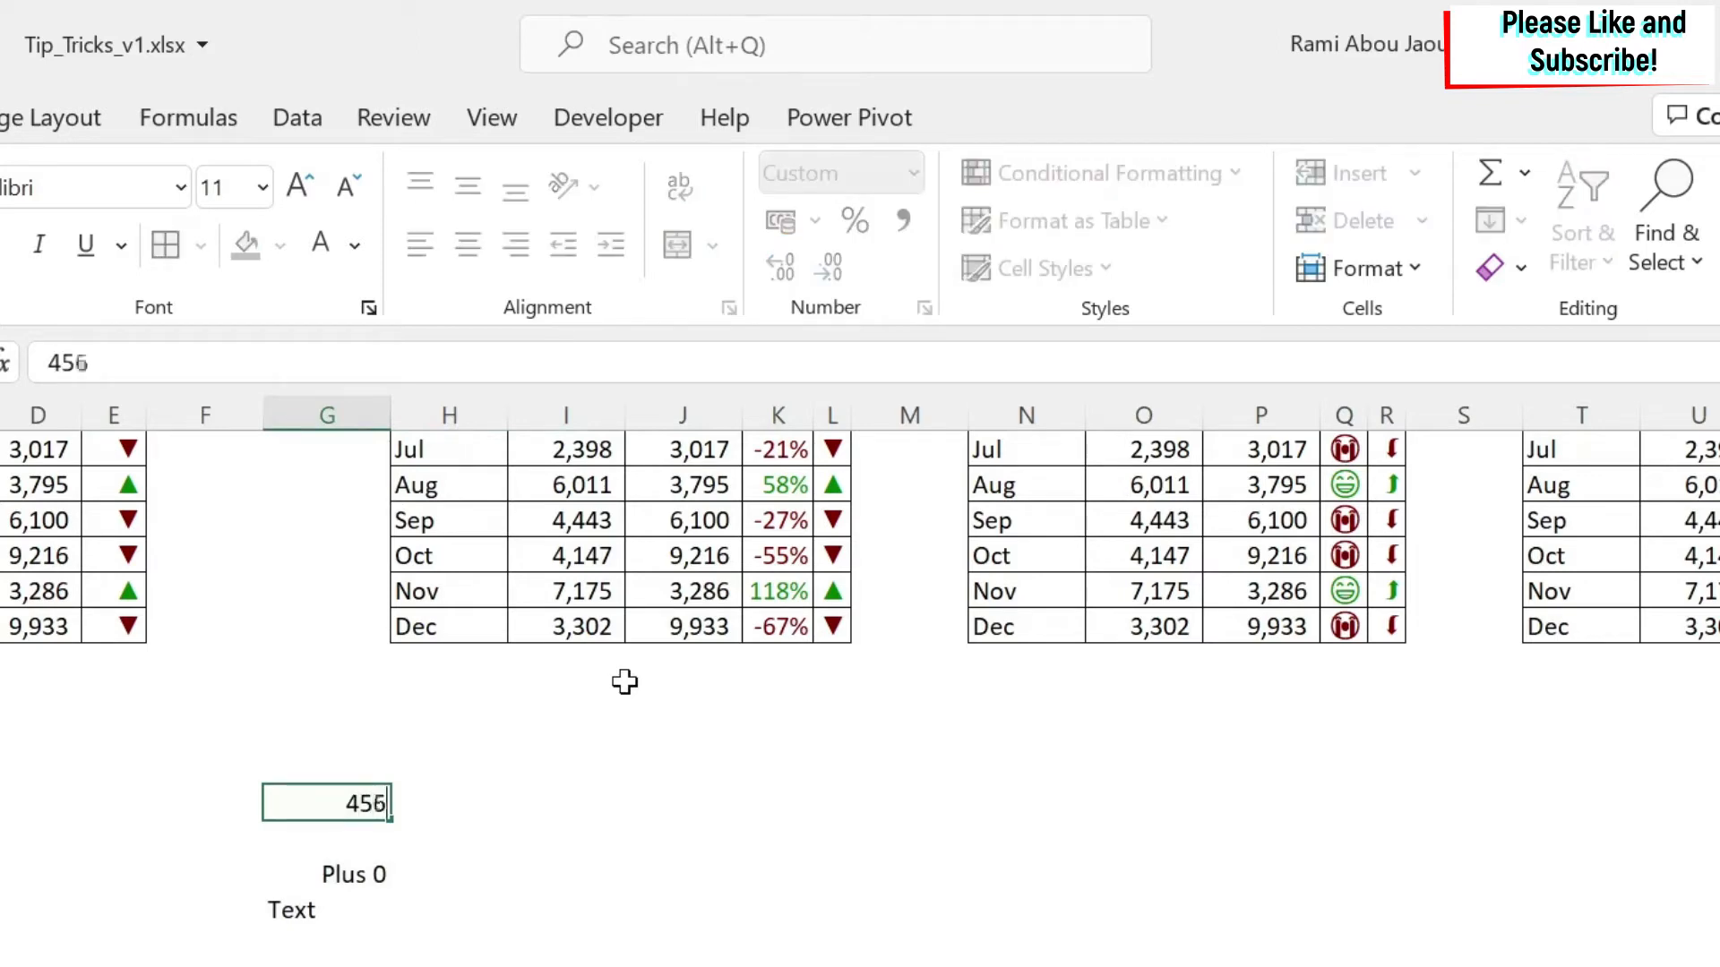
{"action": "key", "text": "Return"}
{"action": "key", "text": "Up"}
{"action": "type", "text": "2,490"}
{"action": "key", "text": "Return"}
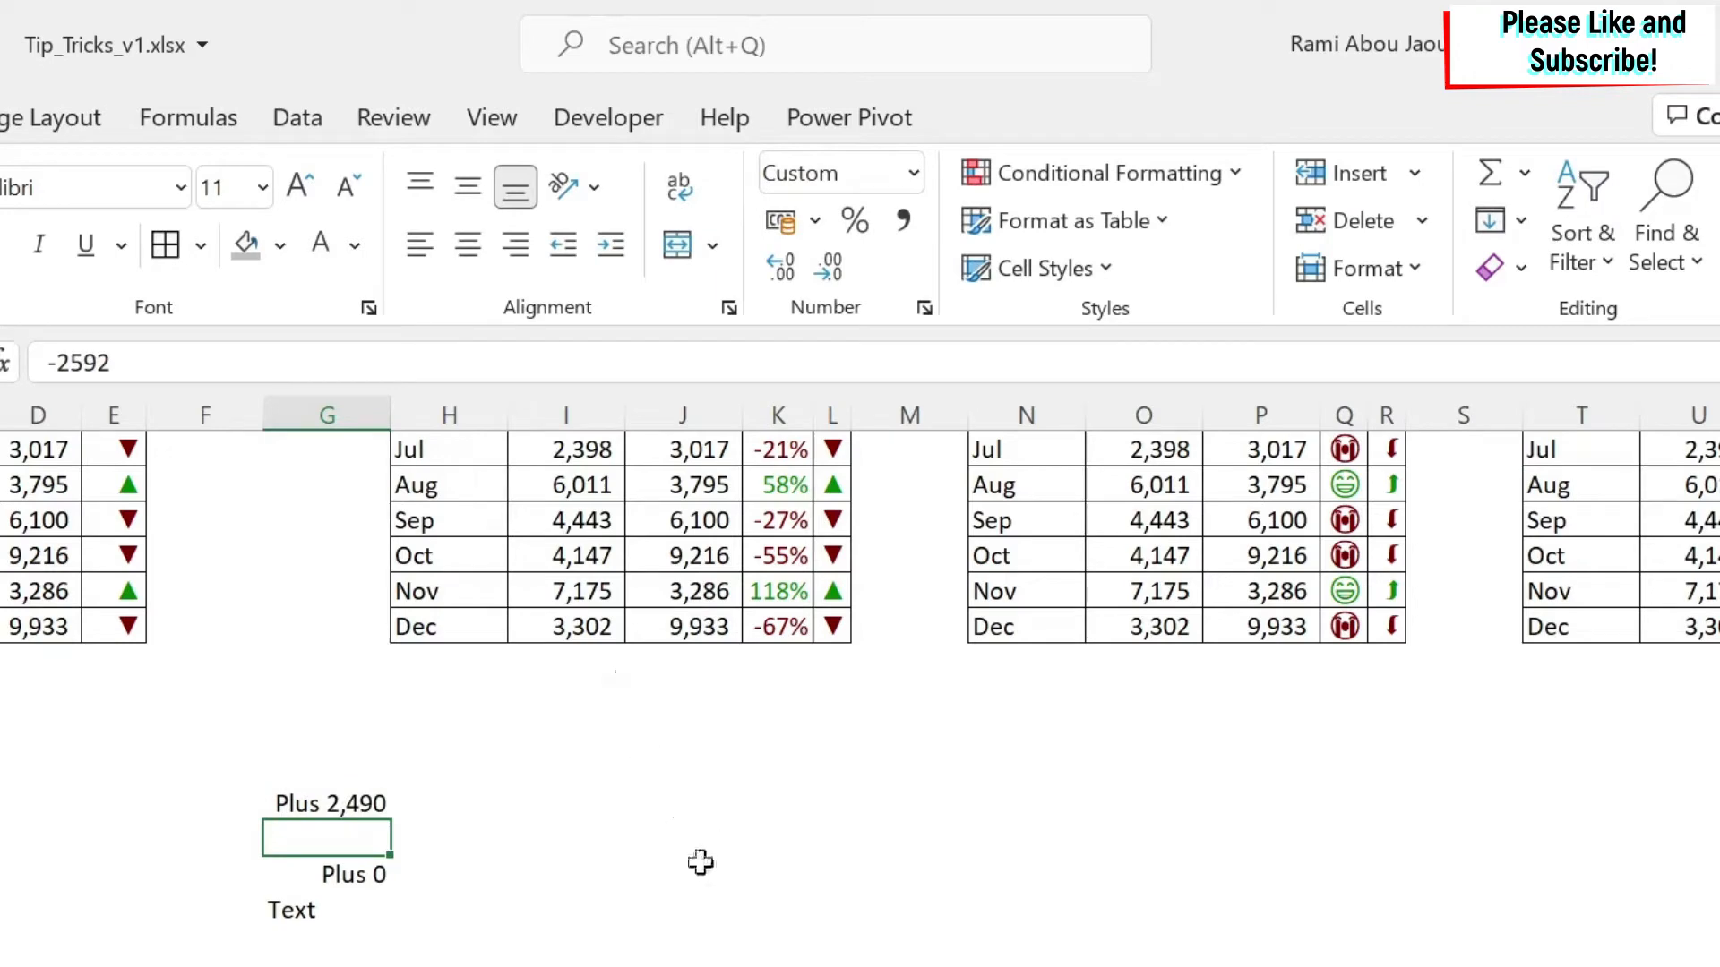
Test calculating with the formatted cell by entering =G20*2 in H20, and clear H20 after comparing both cells
{"action": "left_click", "coordinate": [347, 797]}
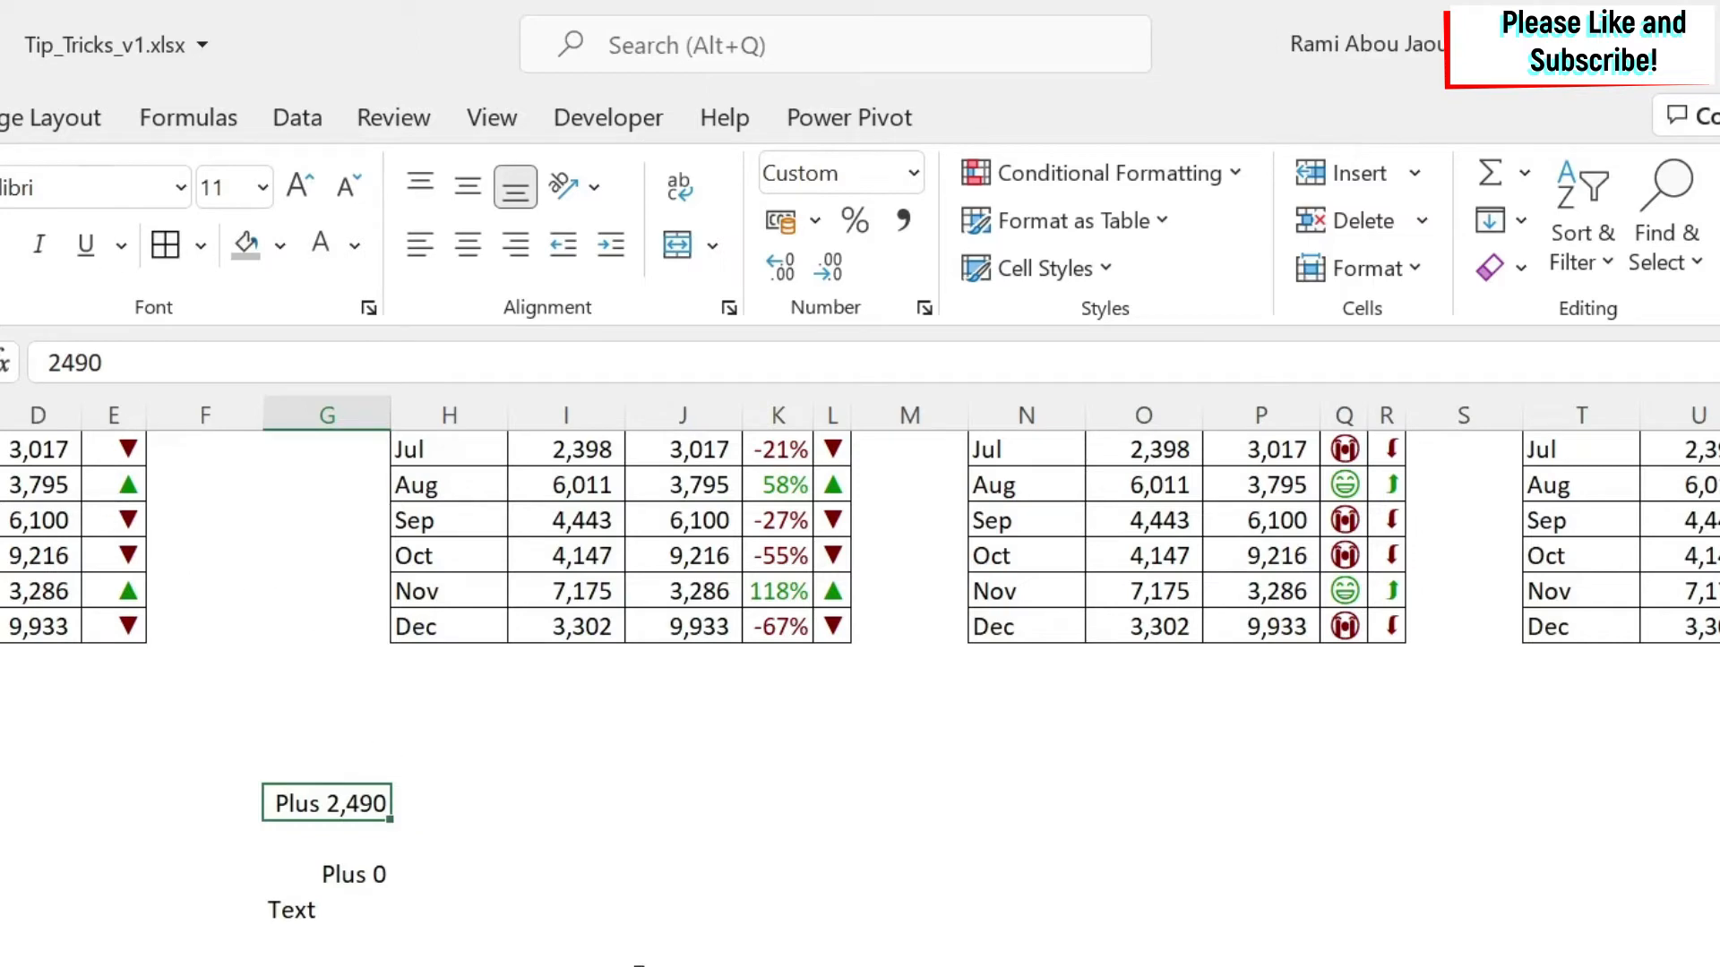
{"action": "left_click", "coordinate": [449, 804]}
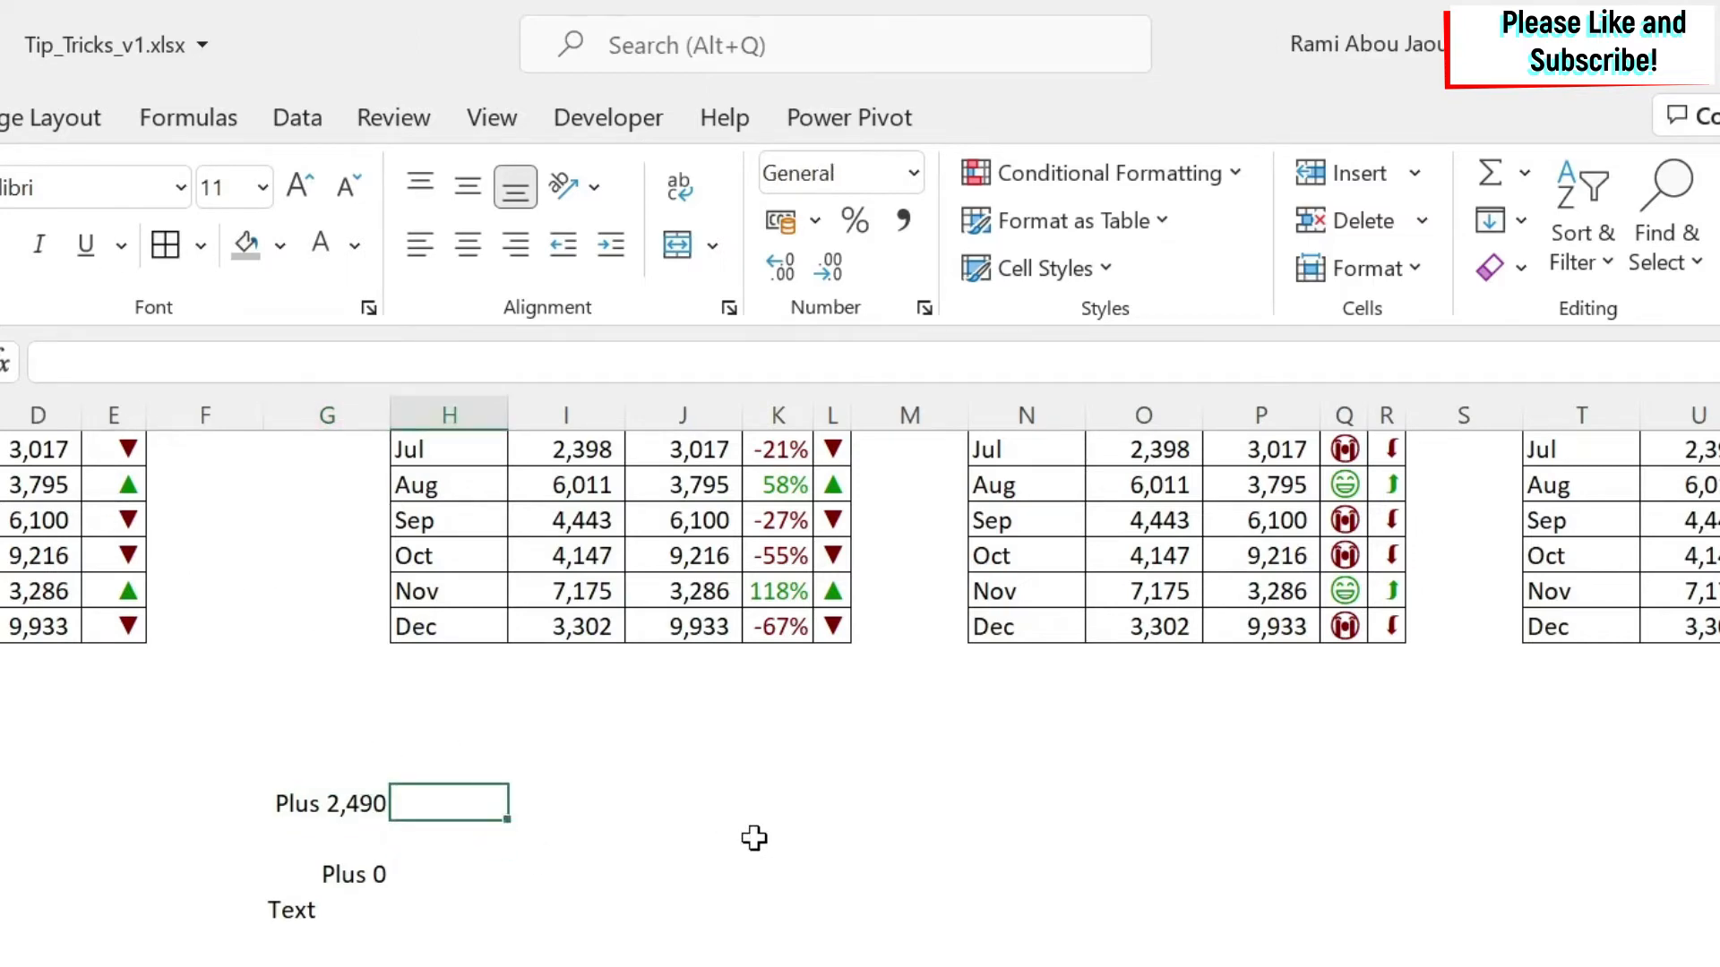
{"action": "type", "text": "="}
{"action": "key", "text": "Left"}
{"action": "type", "text": "*2"}
{"action": "key", "text": "Return"}
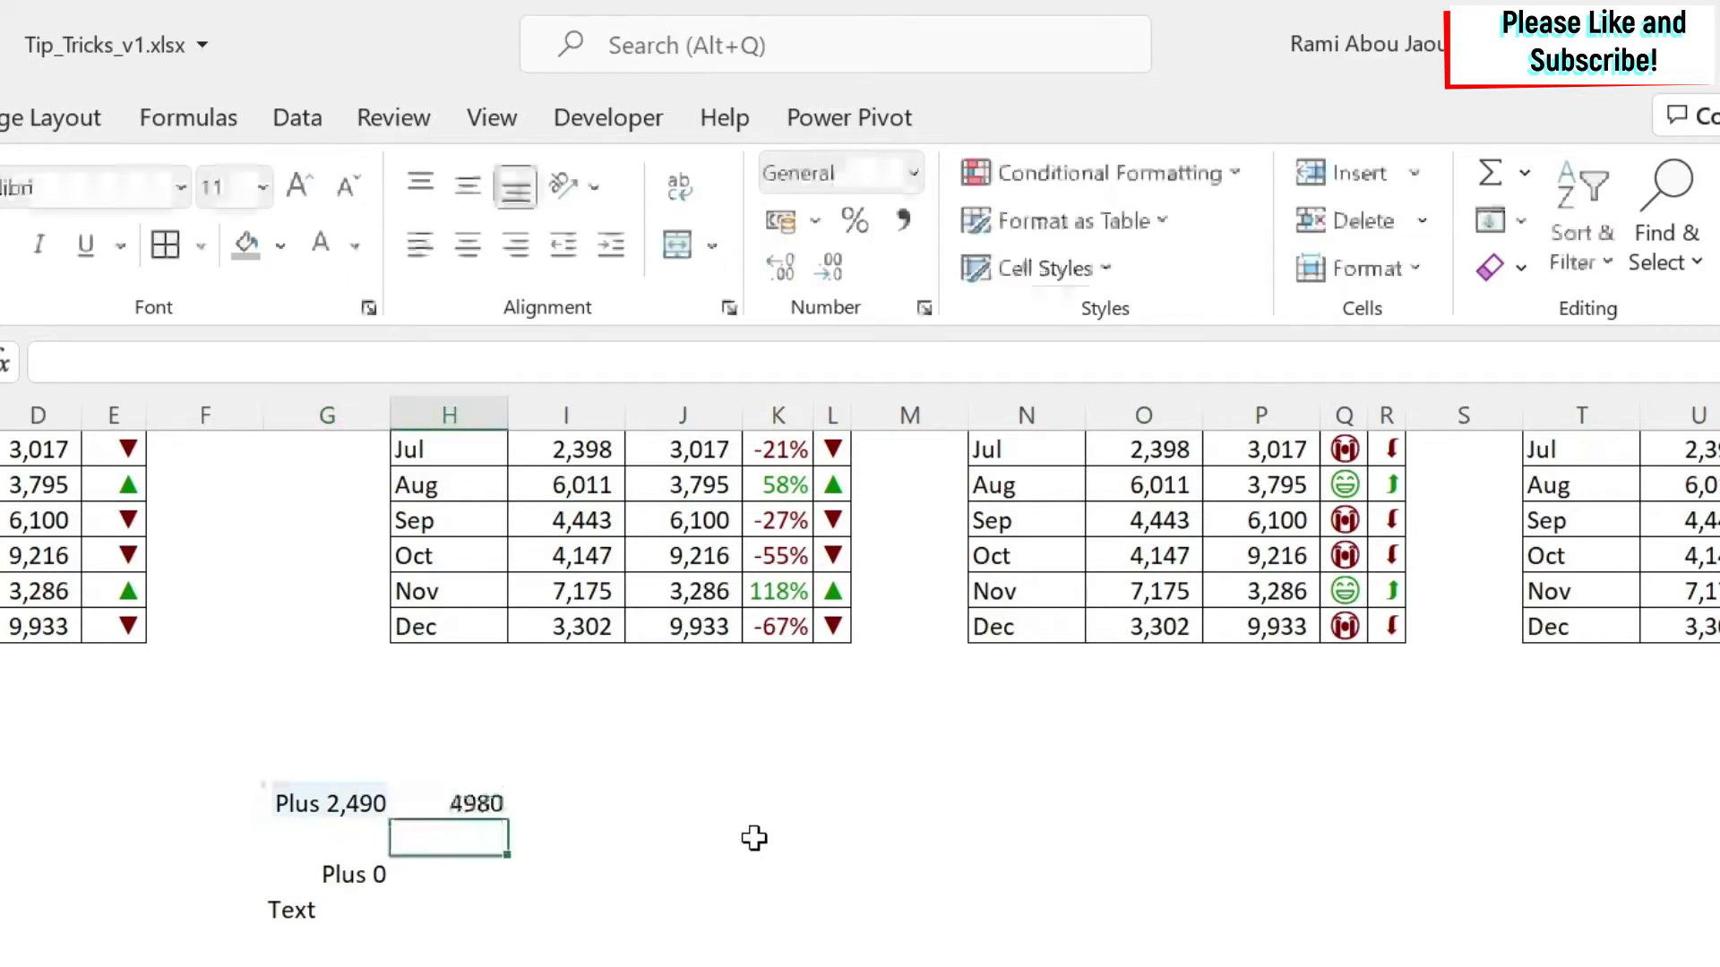
{"action": "left_click", "coordinate": [333, 800]}
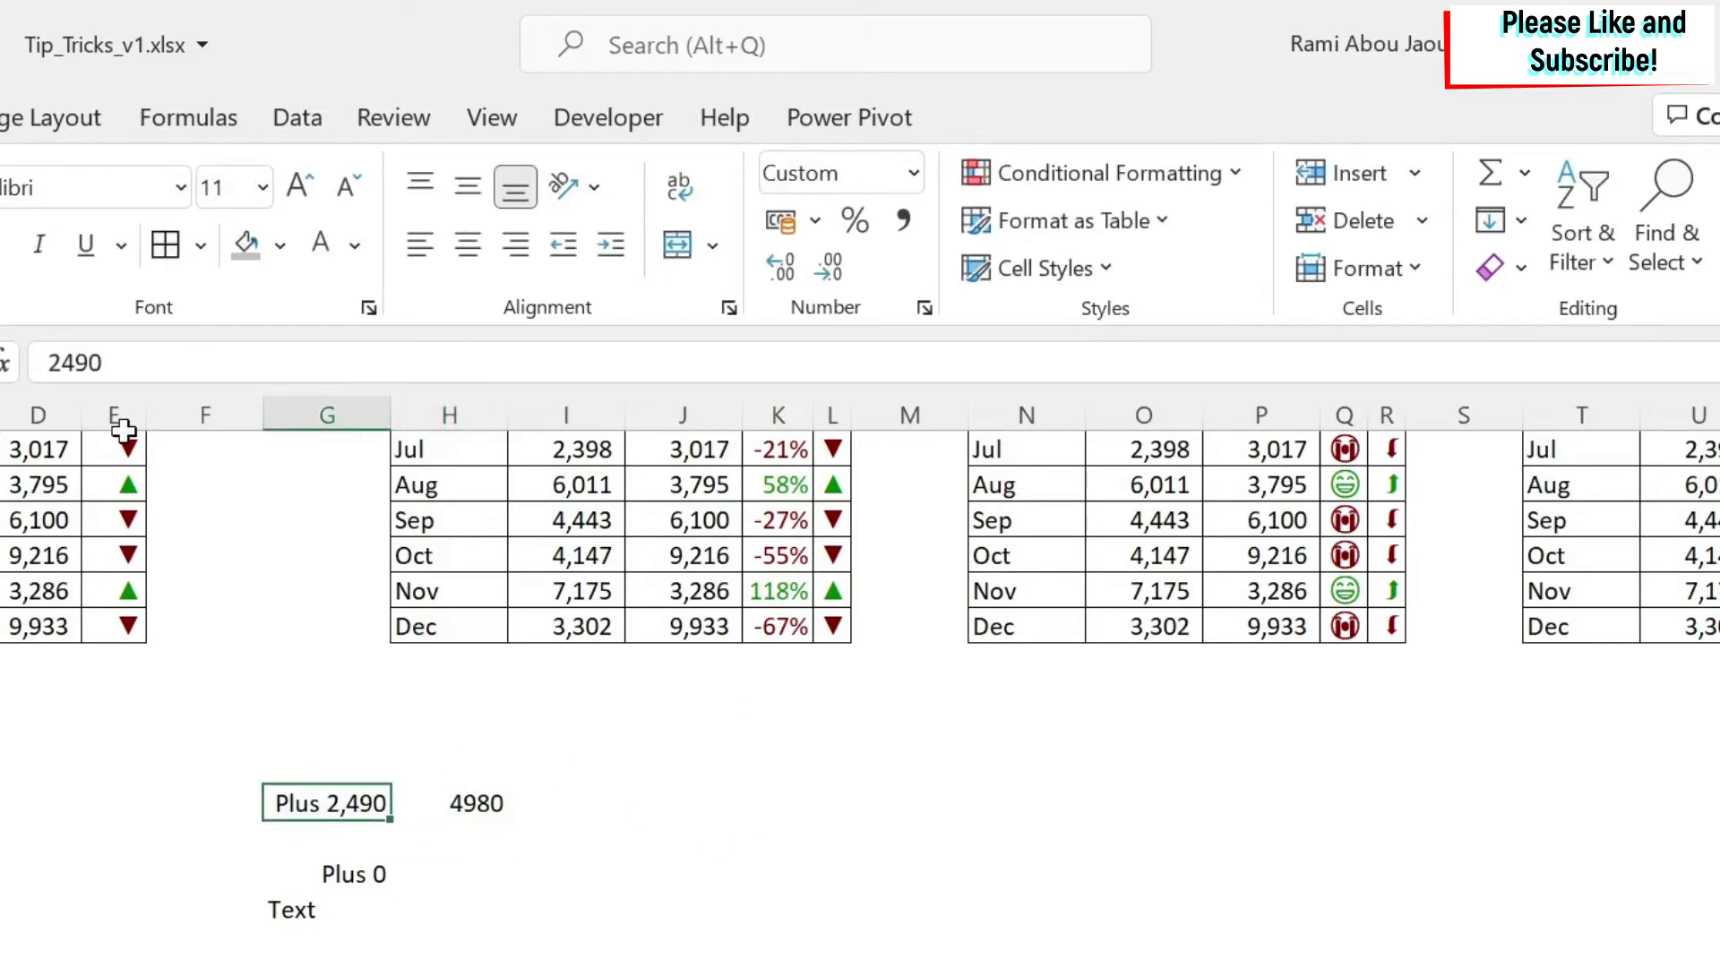
{"action": "left_click", "coordinate": [493, 809]}
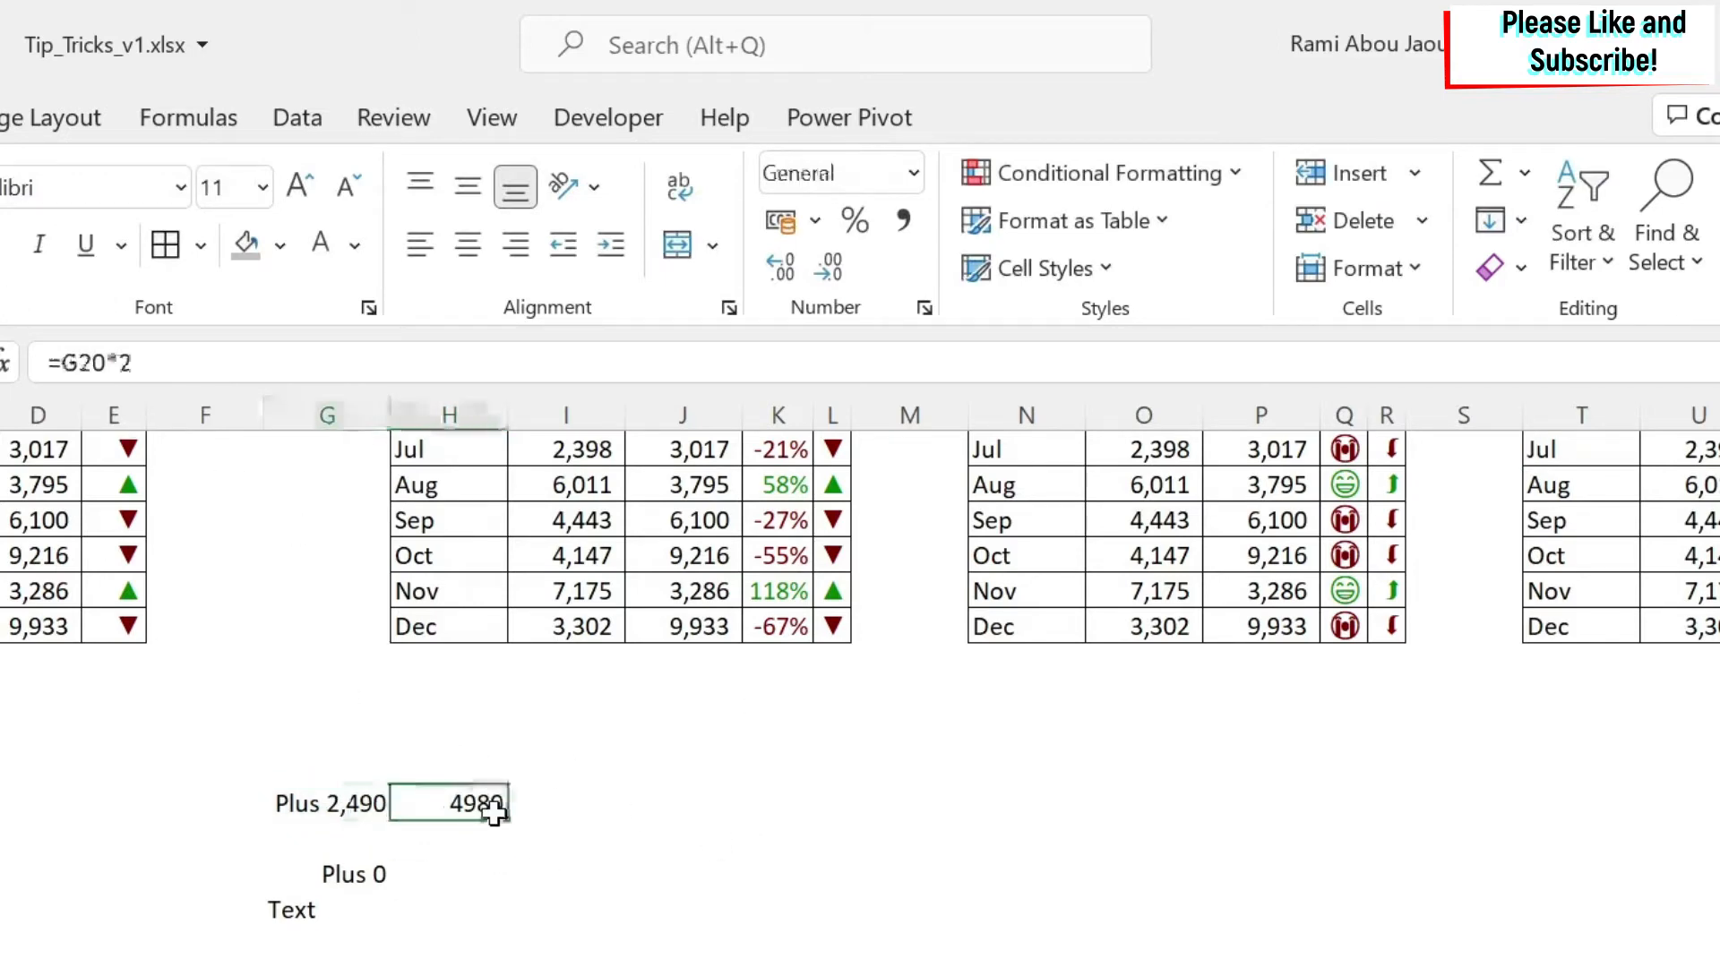
{"action": "key", "text": "Delete"}
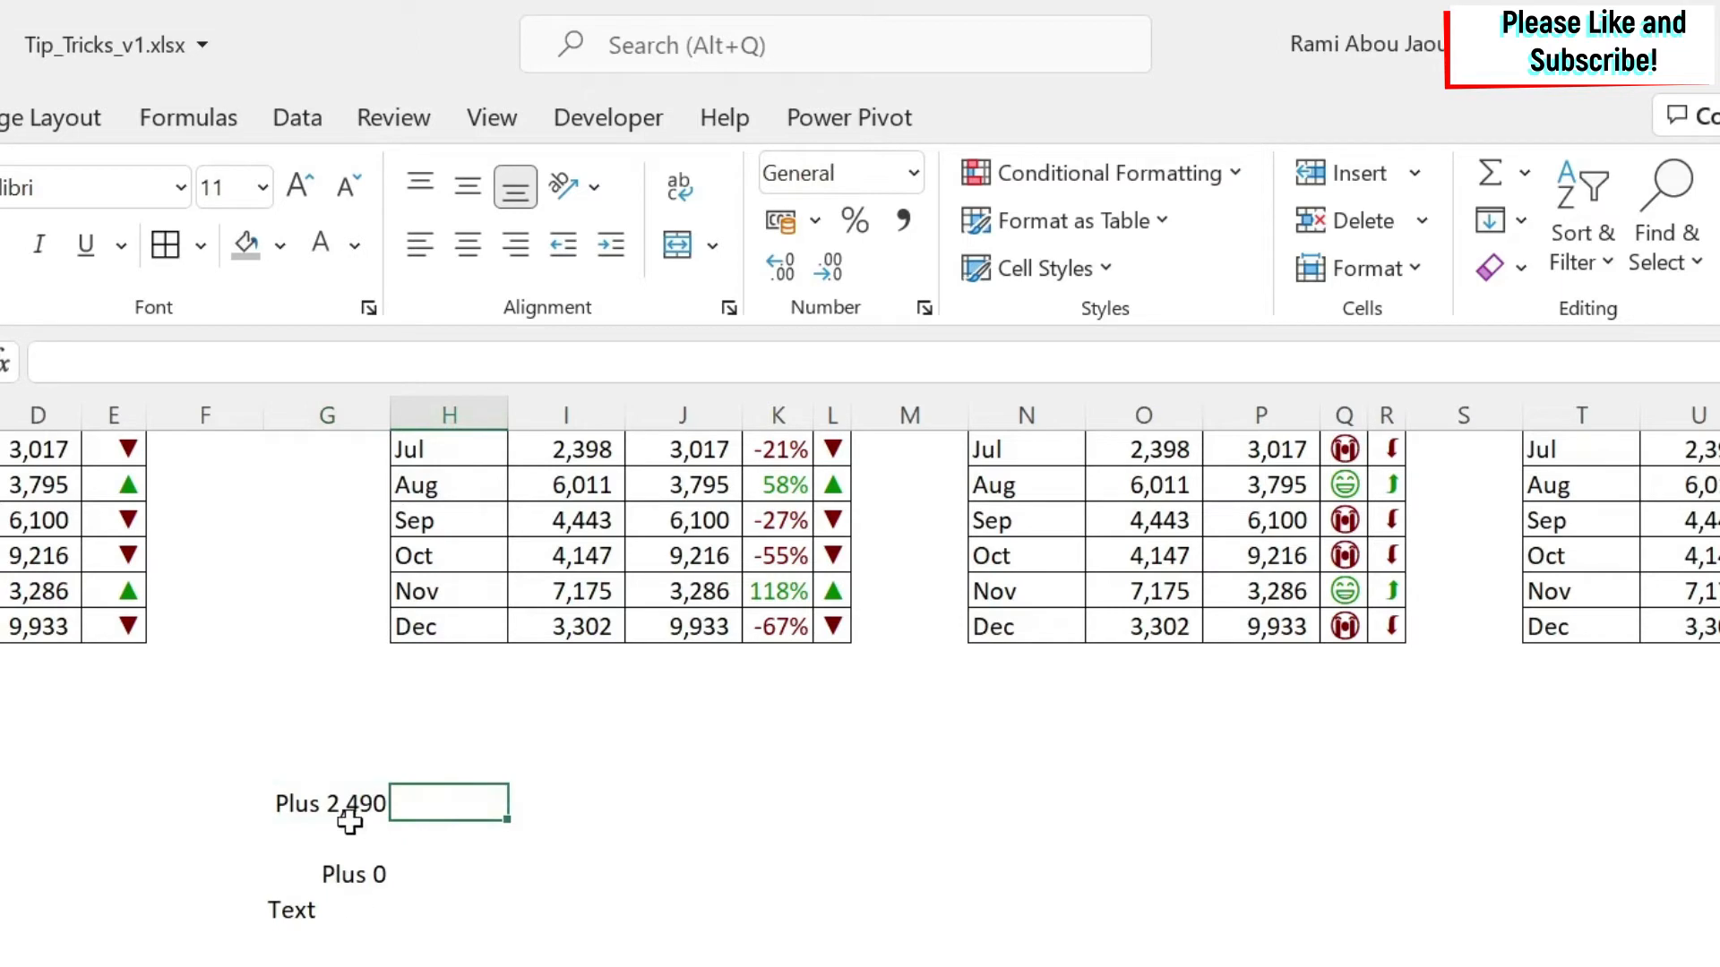
Extend the custom number format of cells G20:G23 to "Plus "#,##0;[Red]-0.00; so negative values get their own section
{"action": "left_click_drag", "start_coordinate": [365, 798], "coordinate": [353, 906]}
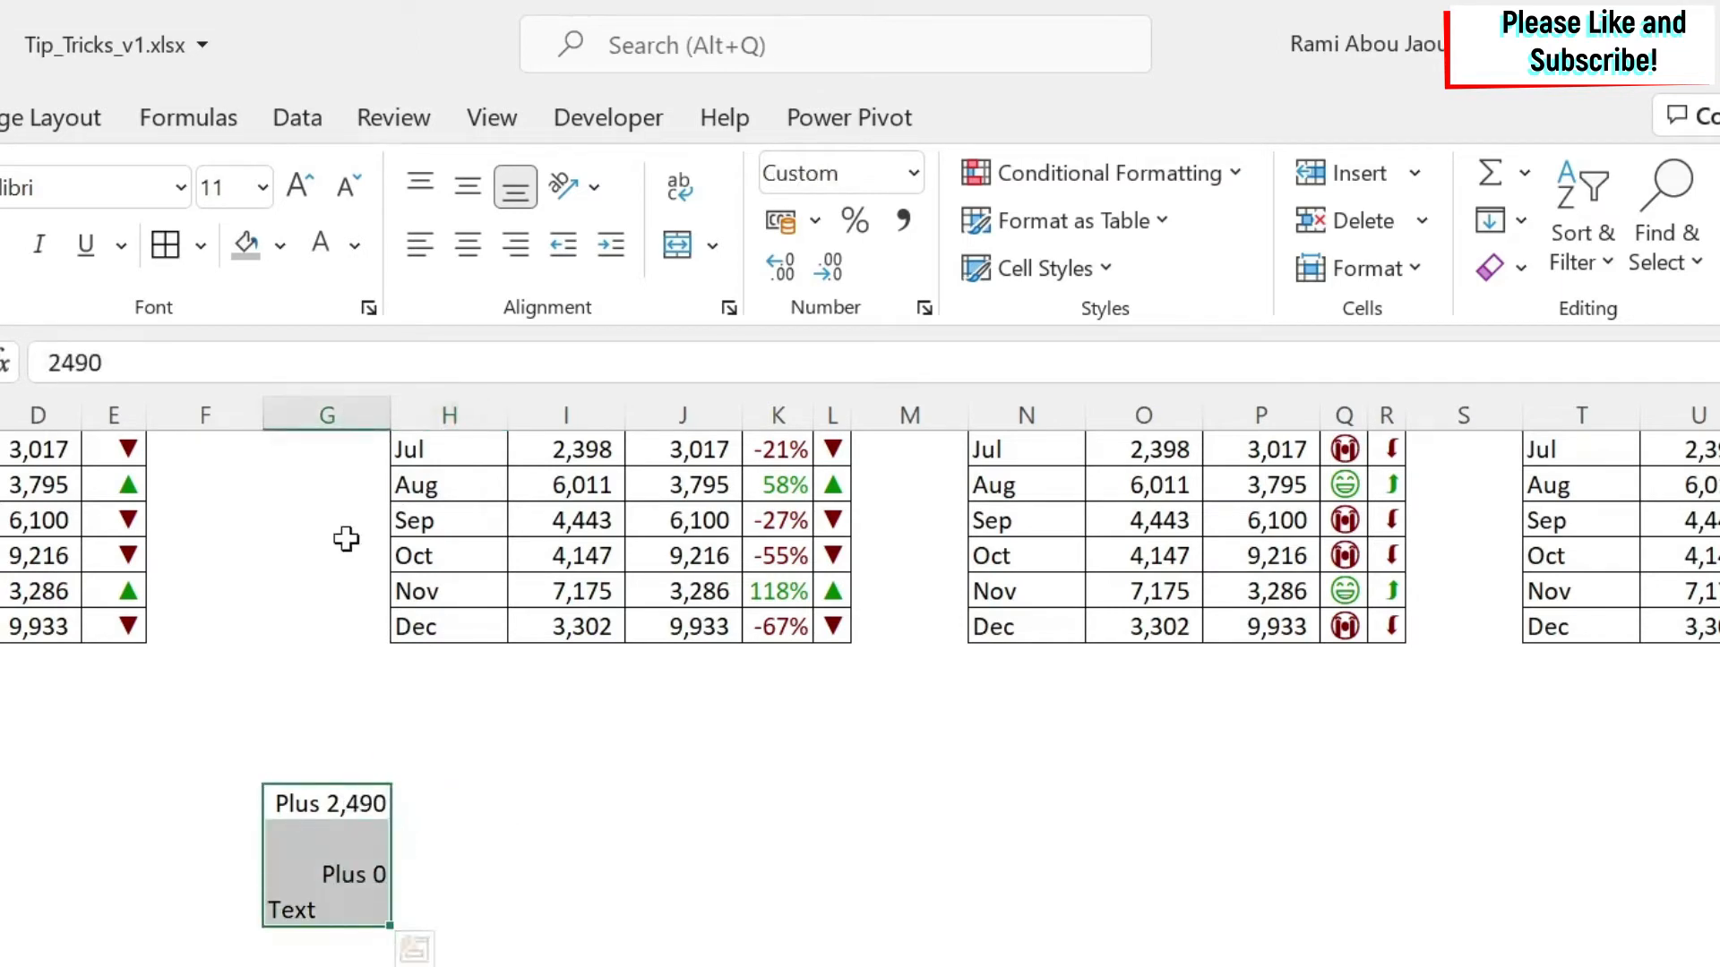
{"action": "left_click", "coordinate": [368, 309]}
{"action": "left_click", "coordinate": [800, 118]}
{"action": "left_click", "coordinate": [1178, 304]}
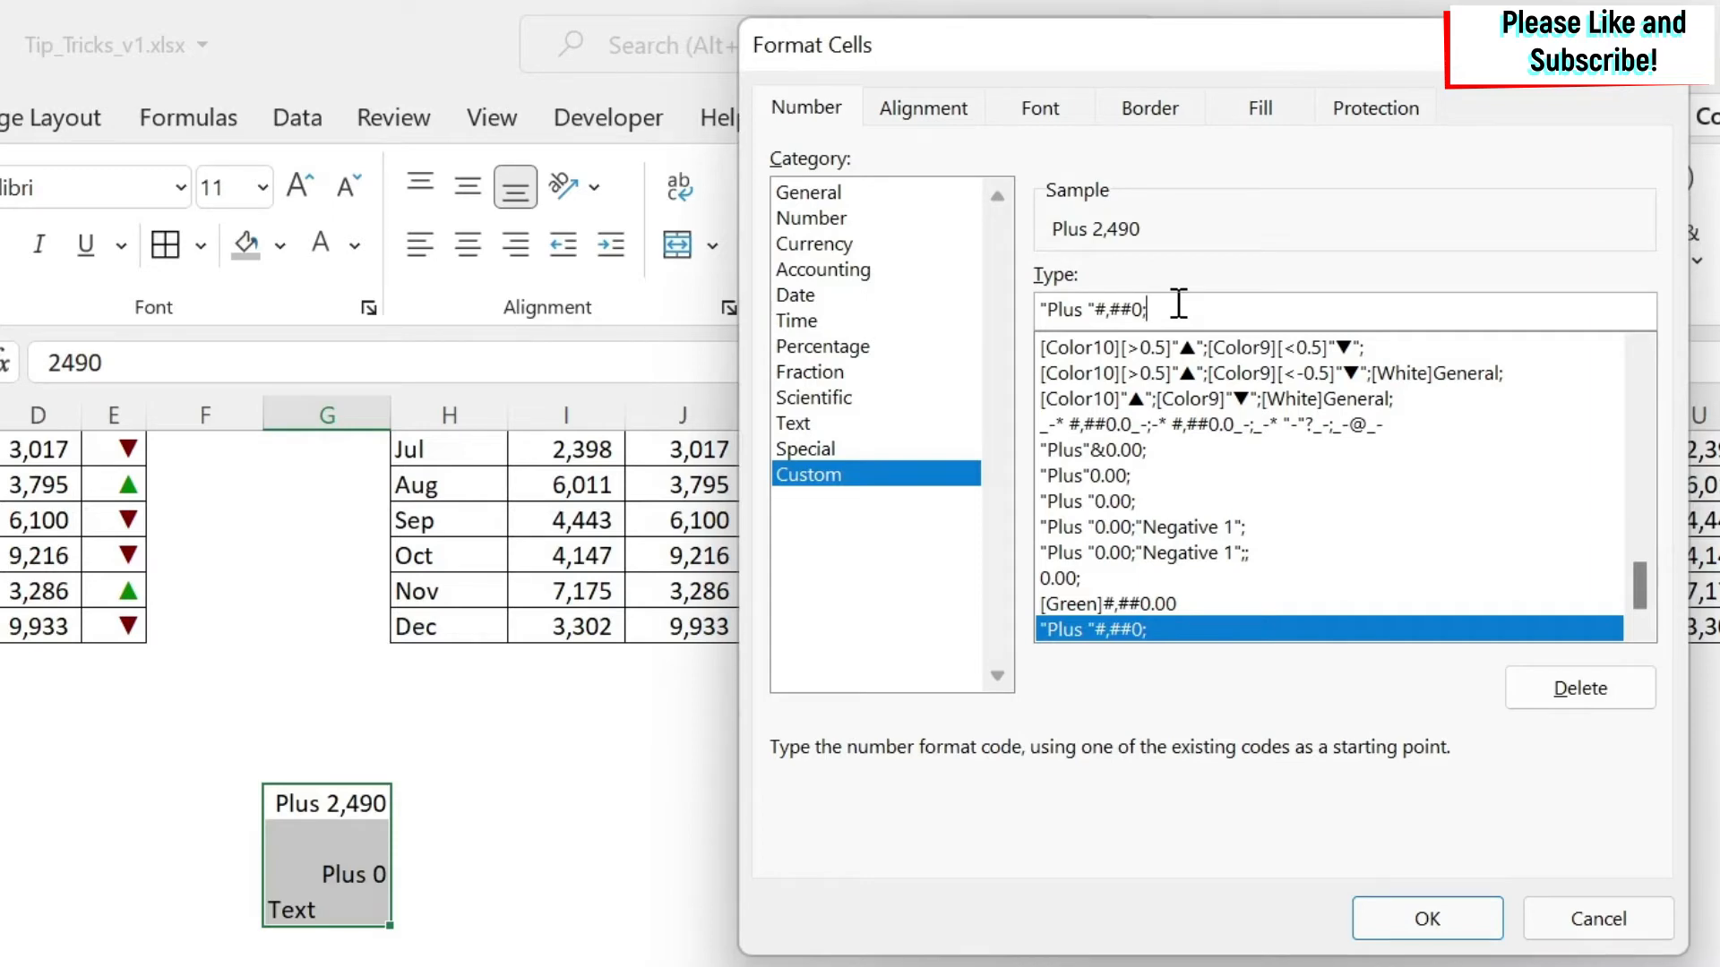
{"action": "type", "text": "[red]-0.00;"}
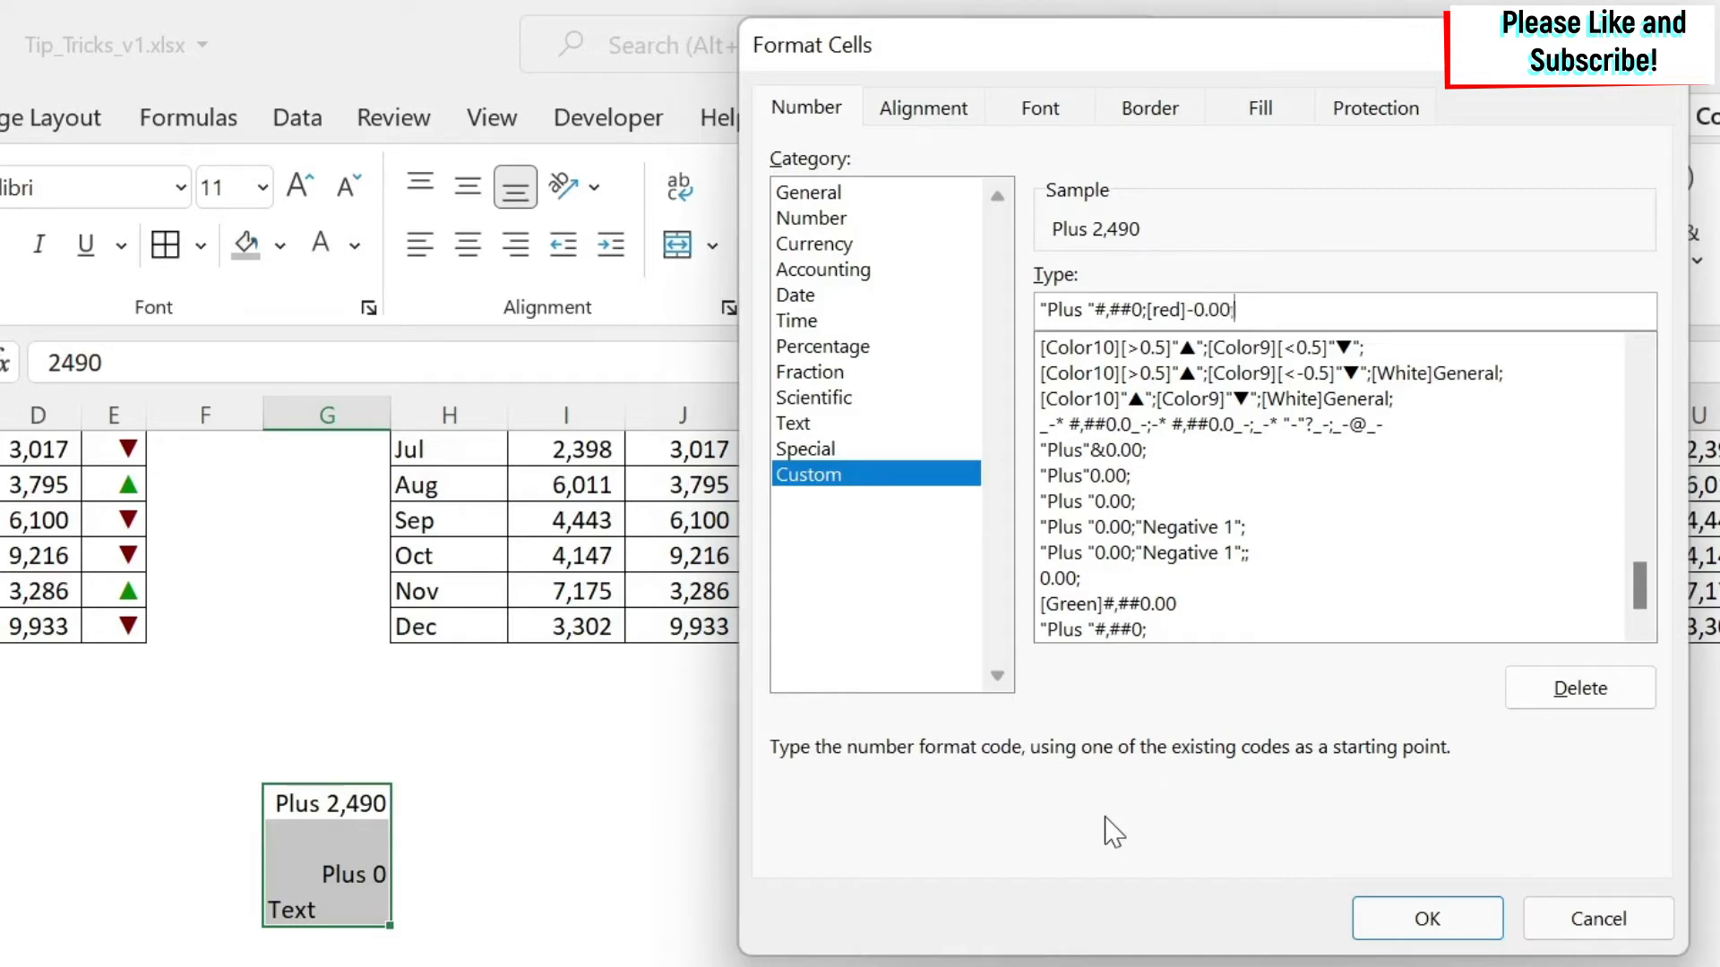
{"action": "left_click", "coordinate": [1416, 917]}
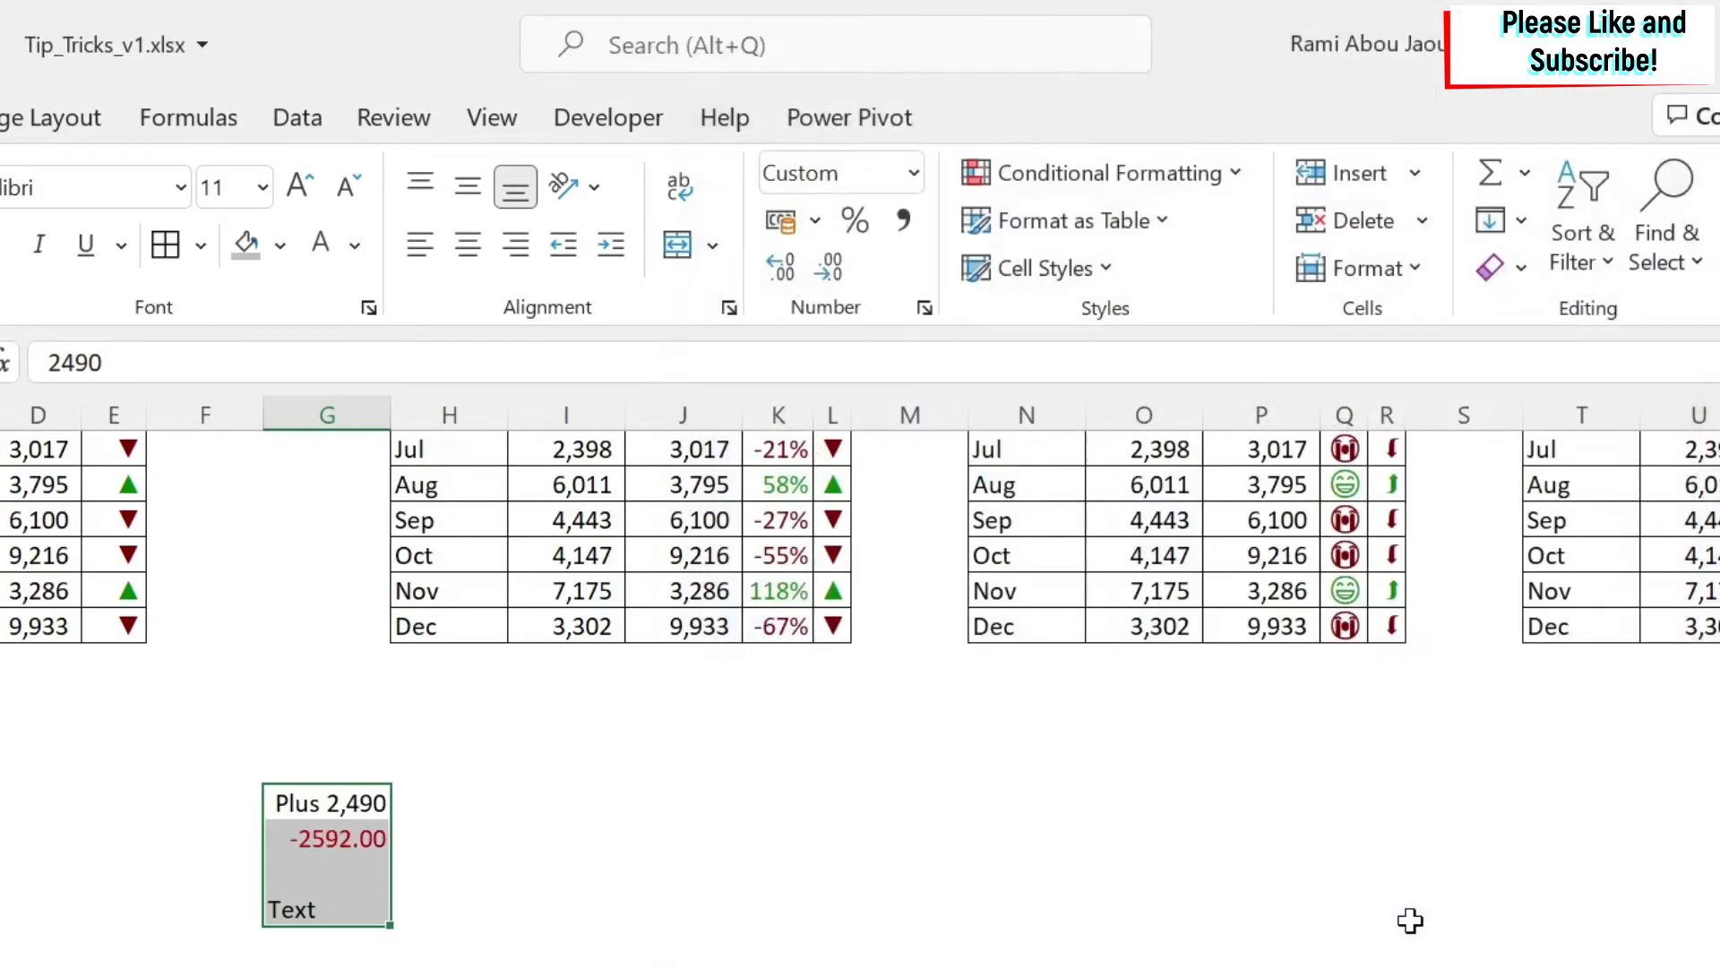
Compare the underlying values of cells G21 and G20 with their display and review the arrow and symbol tables
{"action": "left_click", "coordinate": [357, 837]}
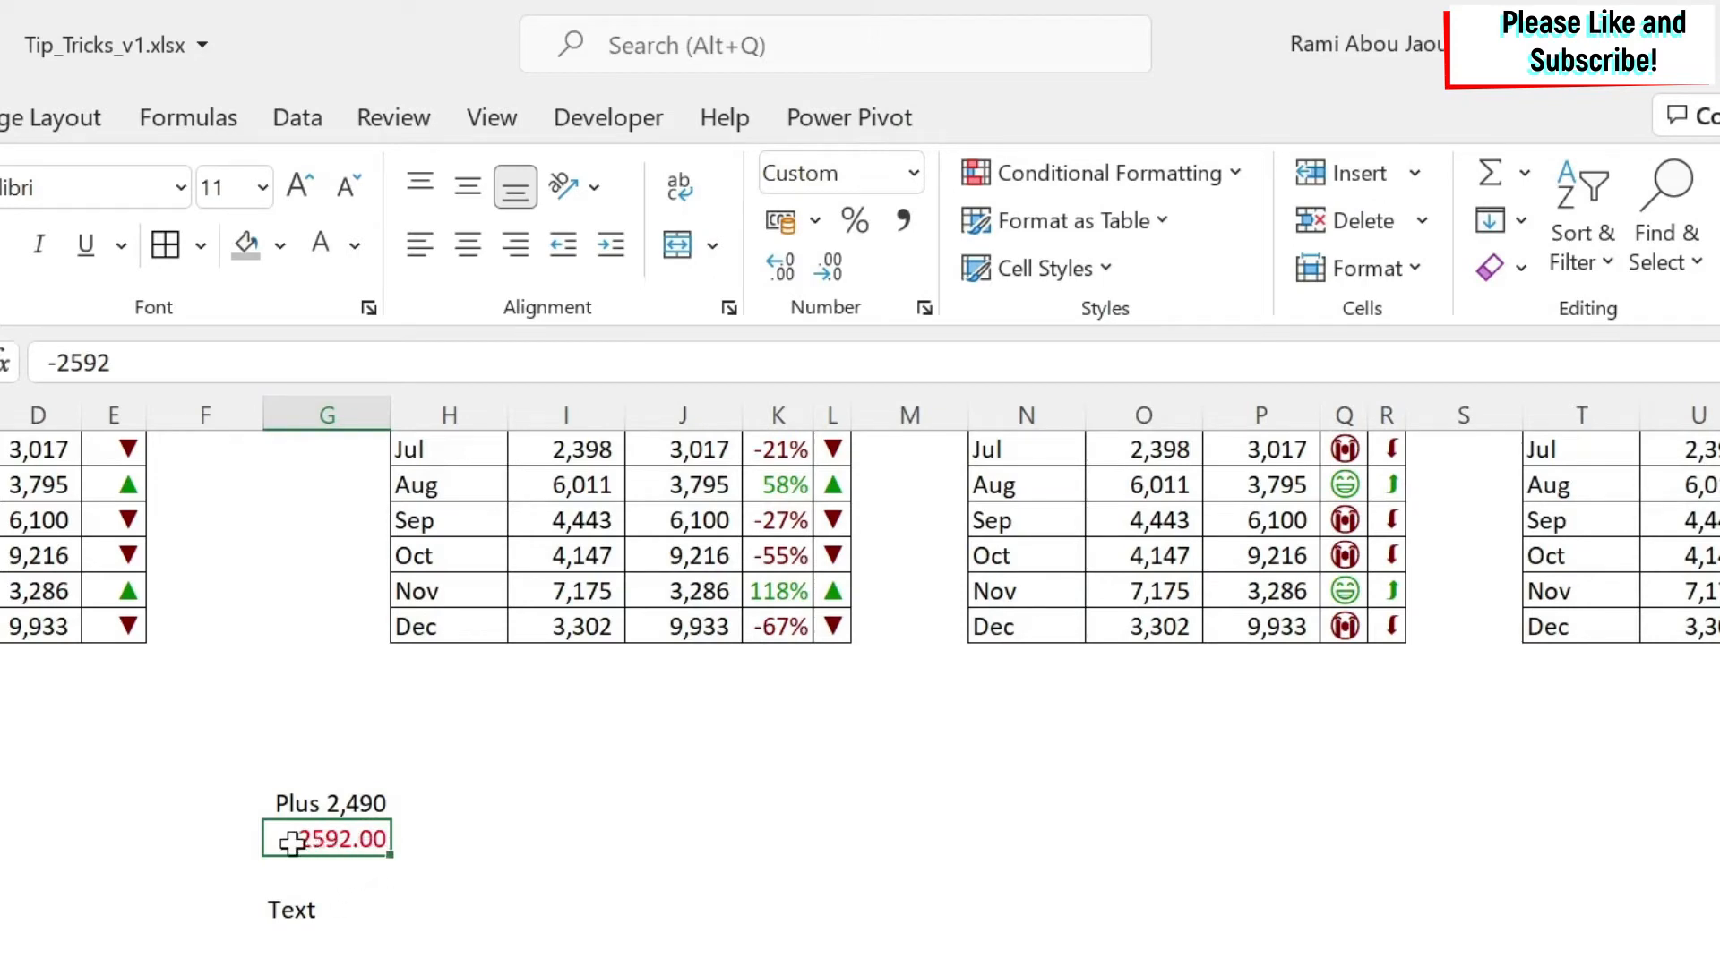
{"action": "left_click", "coordinate": [337, 802]}
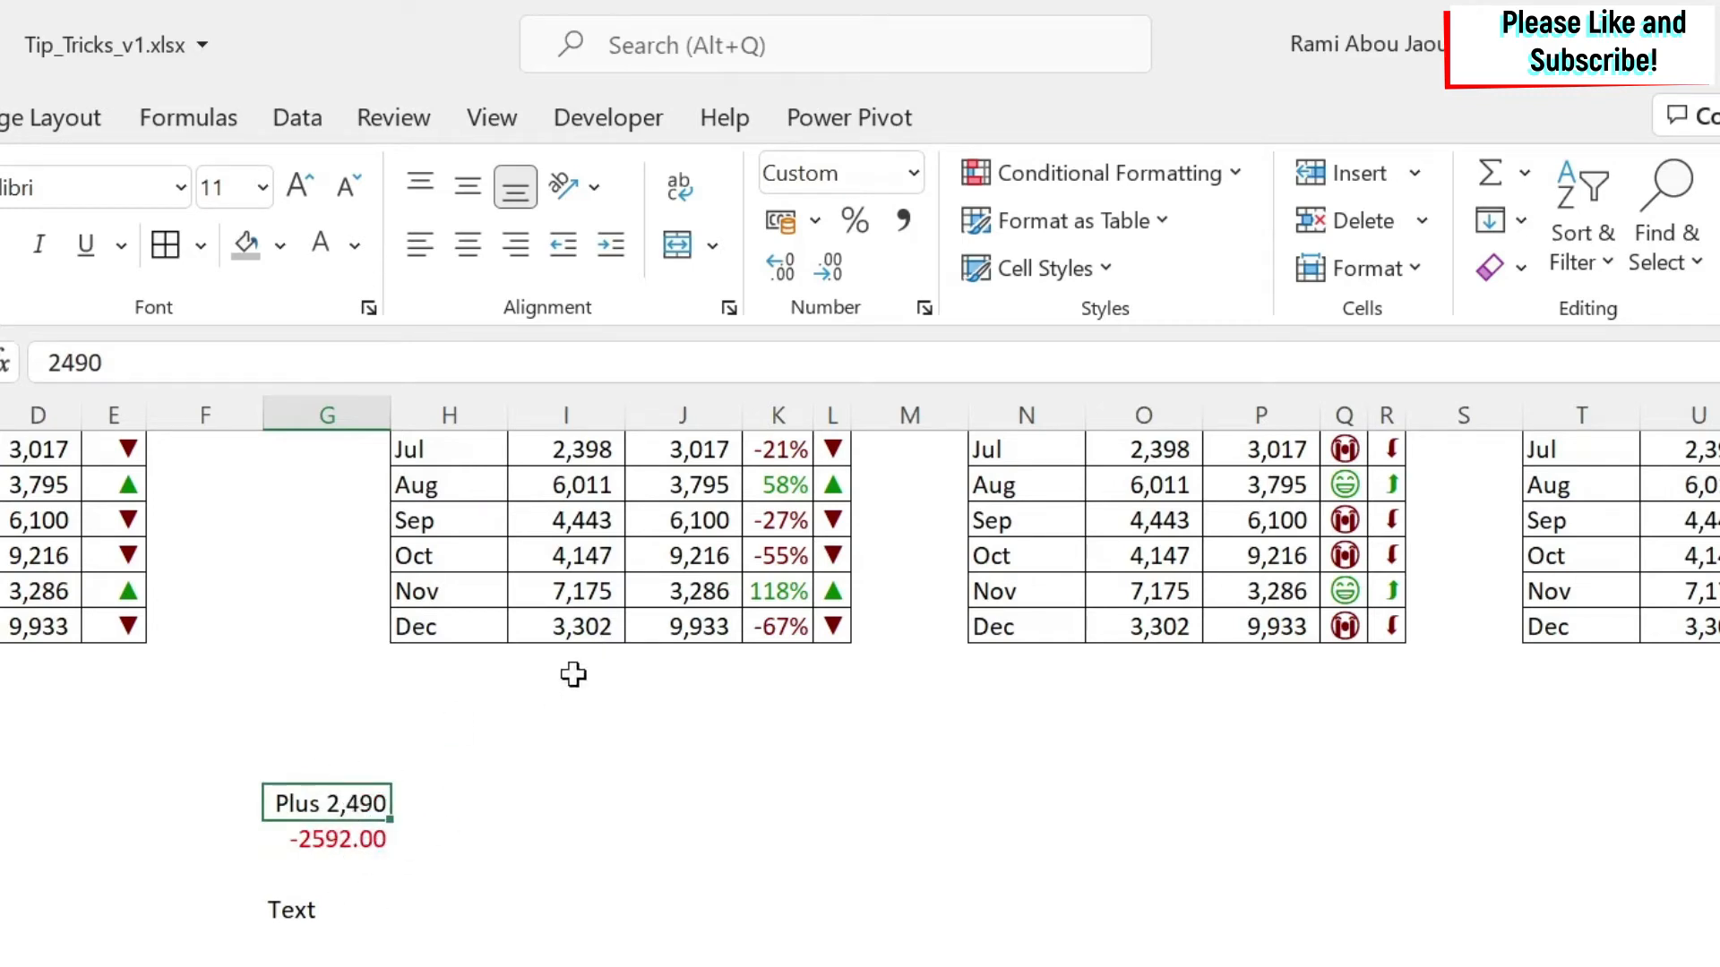
{"action": "scroll", "coordinate": [873, 669], "scroll_direction": "up", "scroll_amount": 2}
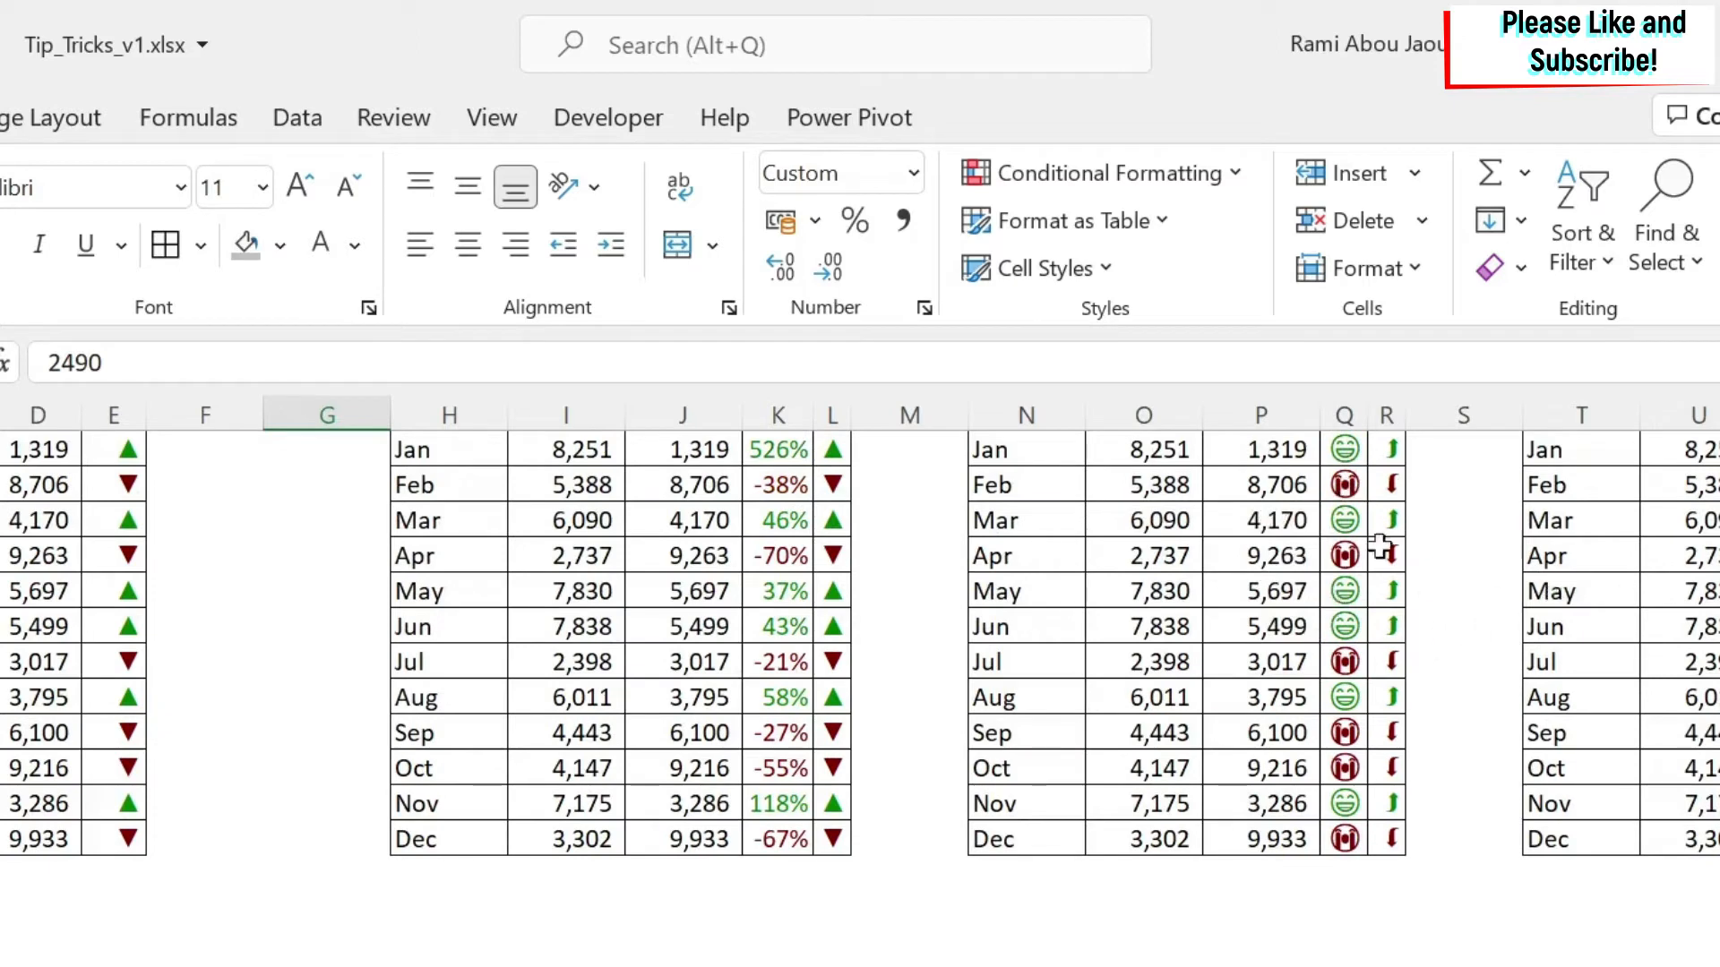
{"action": "scroll", "coordinate": [515, 836], "scroll_direction": "down", "scroll_amount": 1}
{"action": "scroll", "coordinate": [465, 944], "scroll_direction": "down", "scroll_amount": 1}
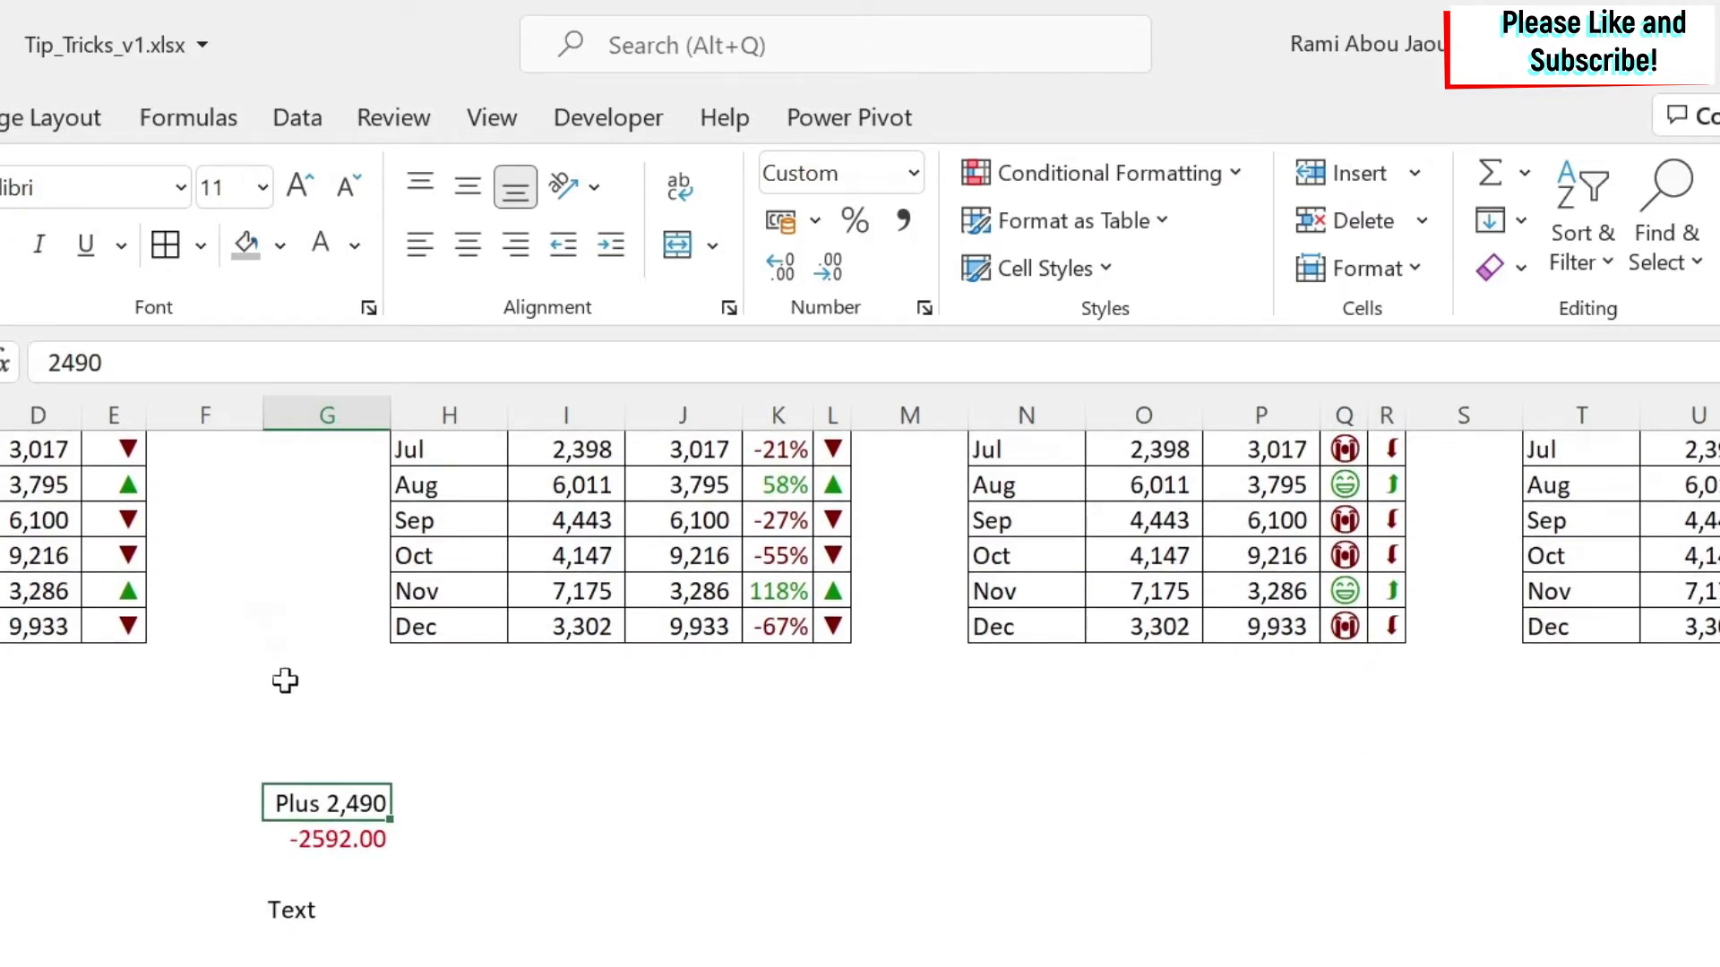
Add a zero section to the format of cell G22, making it "Plus "#,##0;[Red]-0.00;"zero";
{"action": "left_click", "coordinate": [329, 867]}
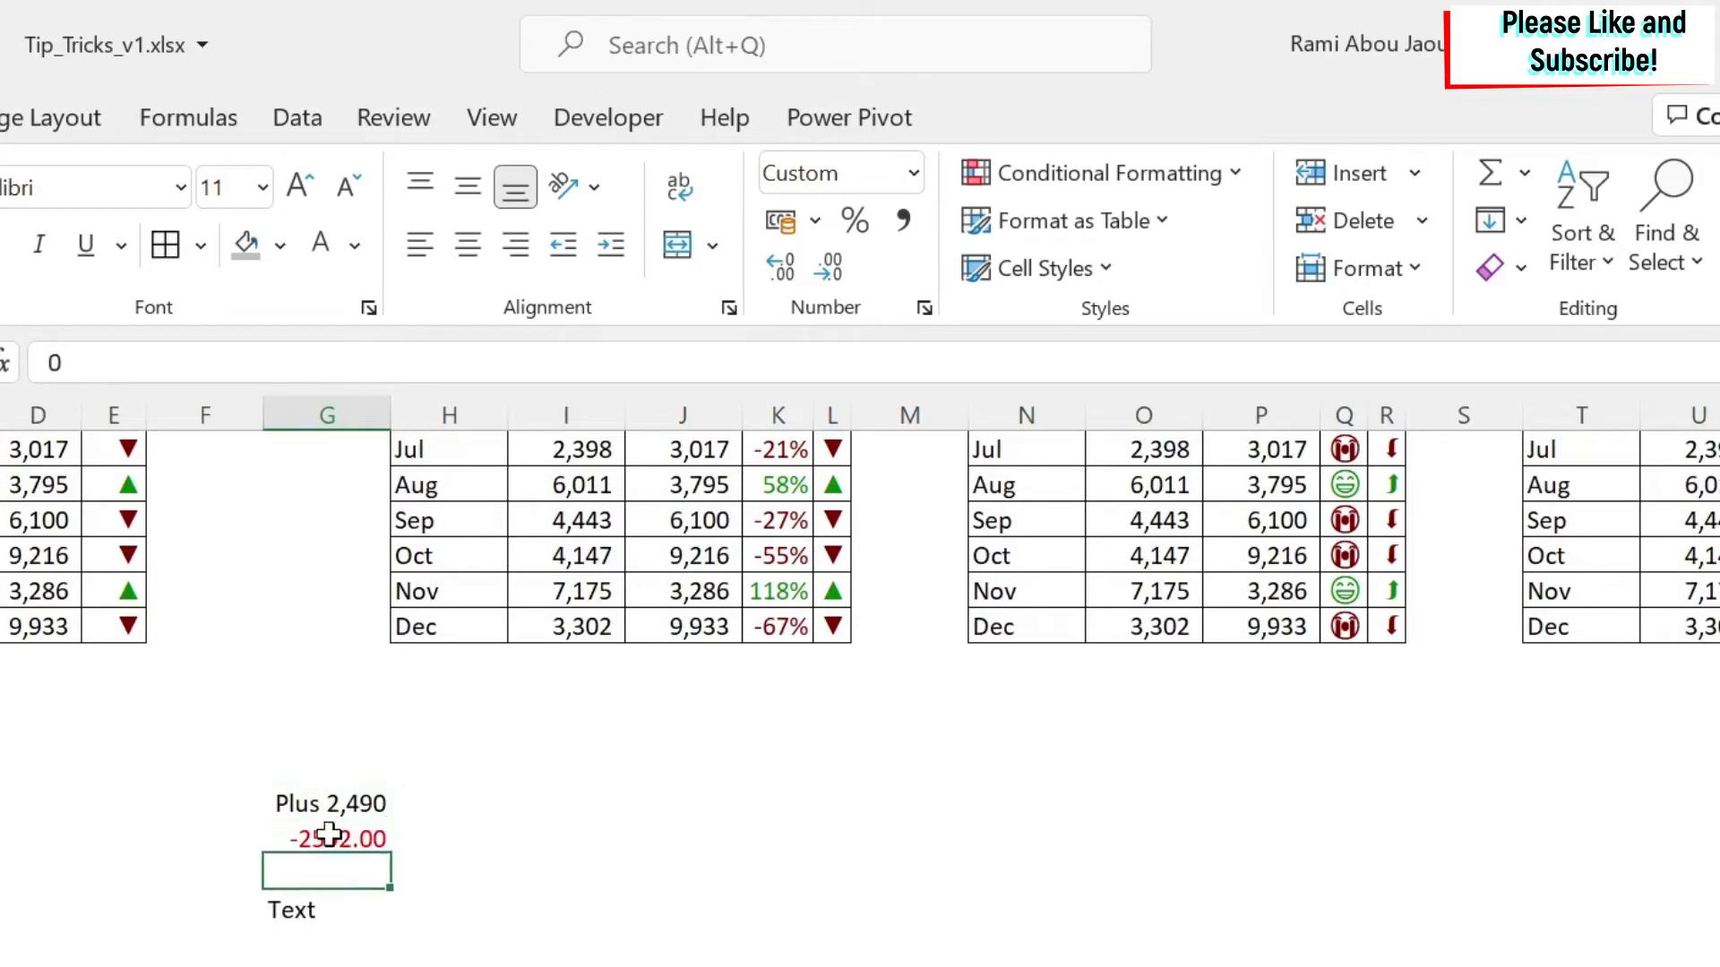
{"action": "left_click", "coordinate": [368, 308]}
{"action": "left_click", "coordinate": [831, 114]}
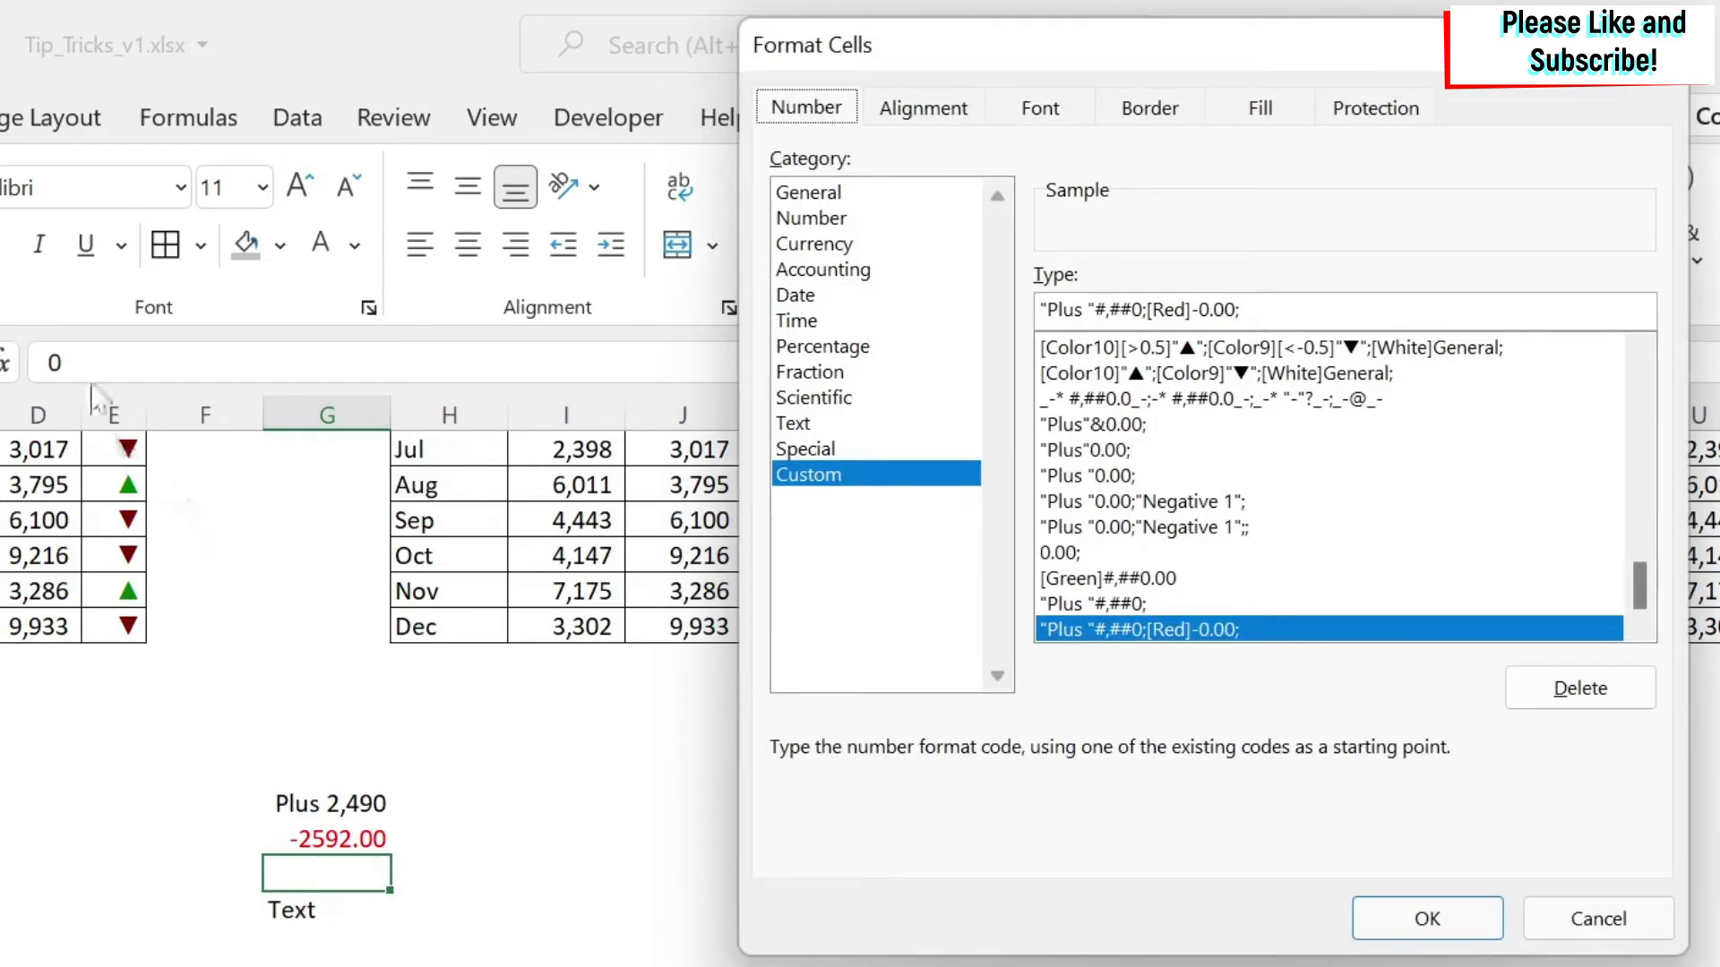
{"action": "left_click", "coordinate": [1323, 300]}
{"action": "type", "text": "\"zero\";"}
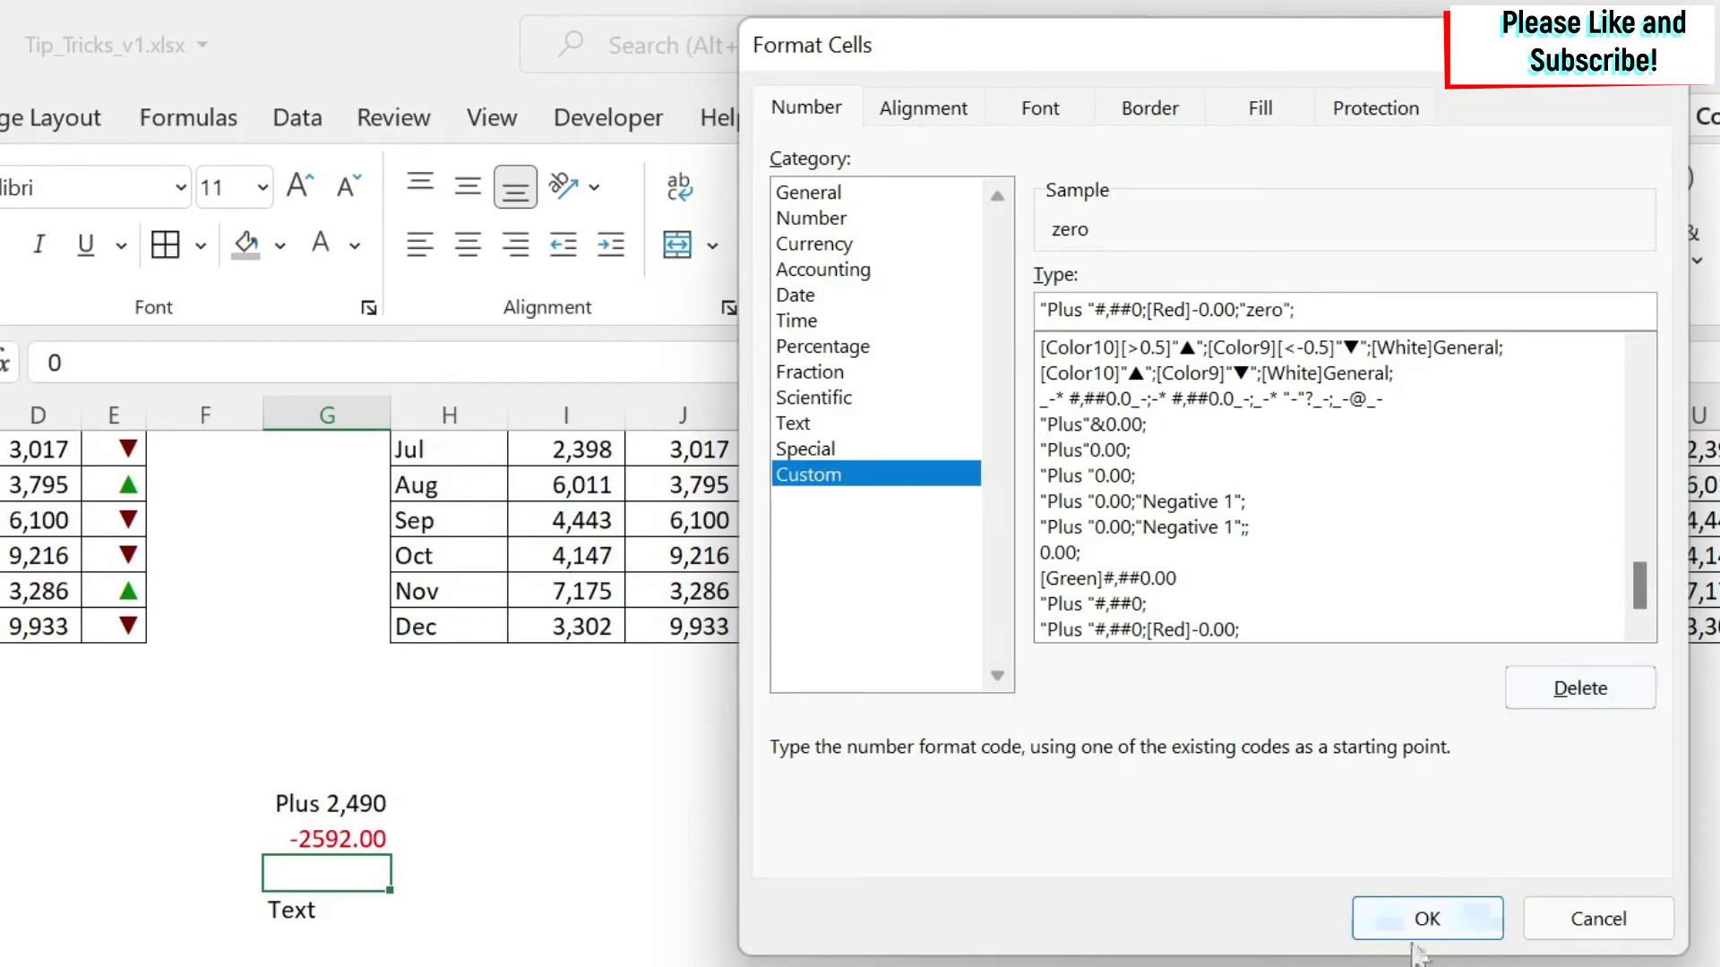
{"action": "left_click", "coordinate": [1424, 917]}
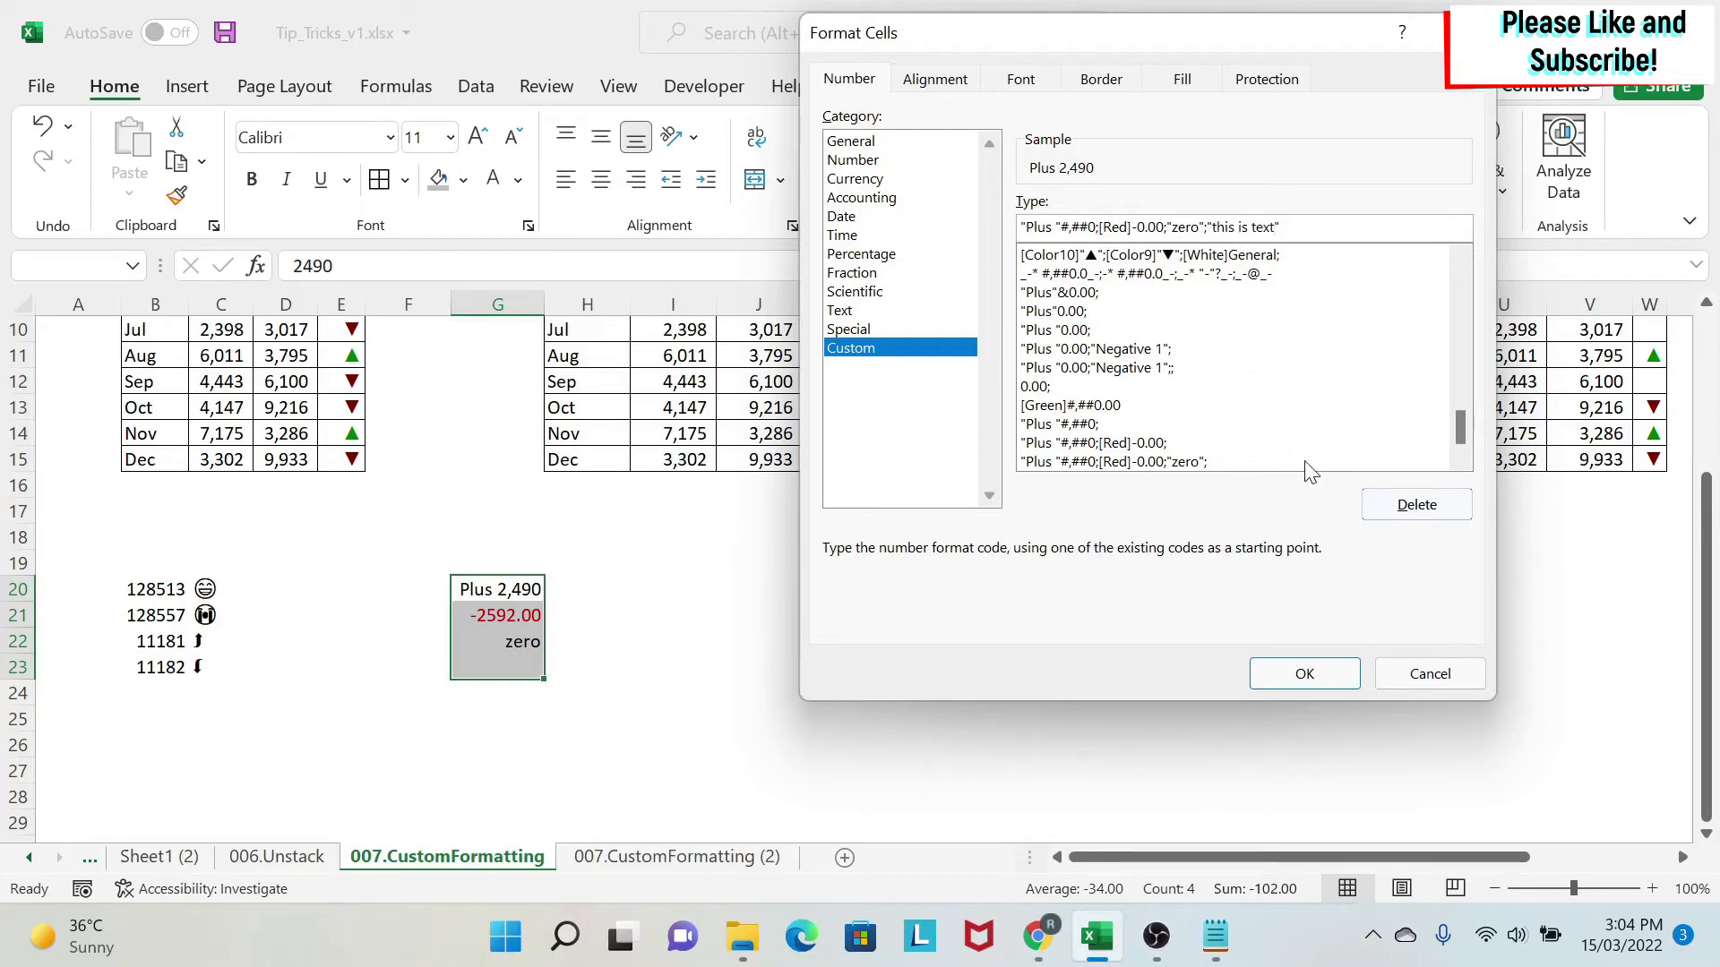
Apply the custom number format "Plus "#,##0;[Red]-0.00;"zero";"this is text" to cells G20:G23
{"action": "left_click", "coordinate": [1304, 674]}
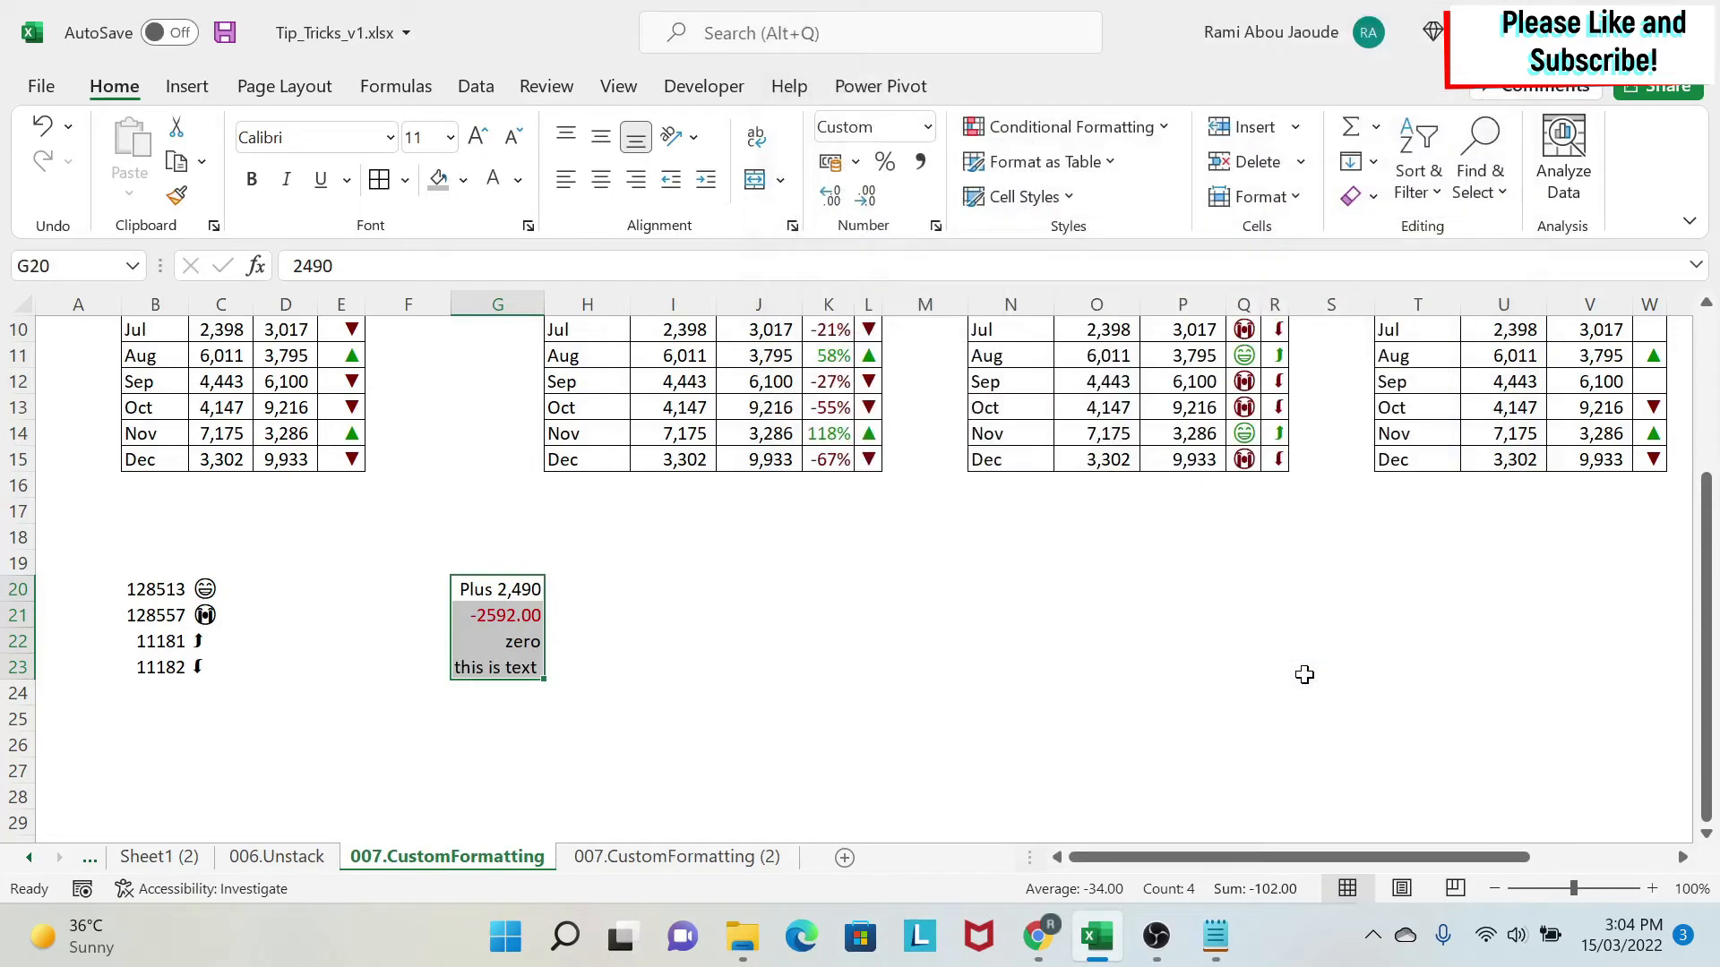
{"action": "left_click", "coordinate": [707, 690]}
Replace the text in cell G23 with rererf and compare the cell's content with its display
{"action": "left_click", "coordinate": [498, 667]}
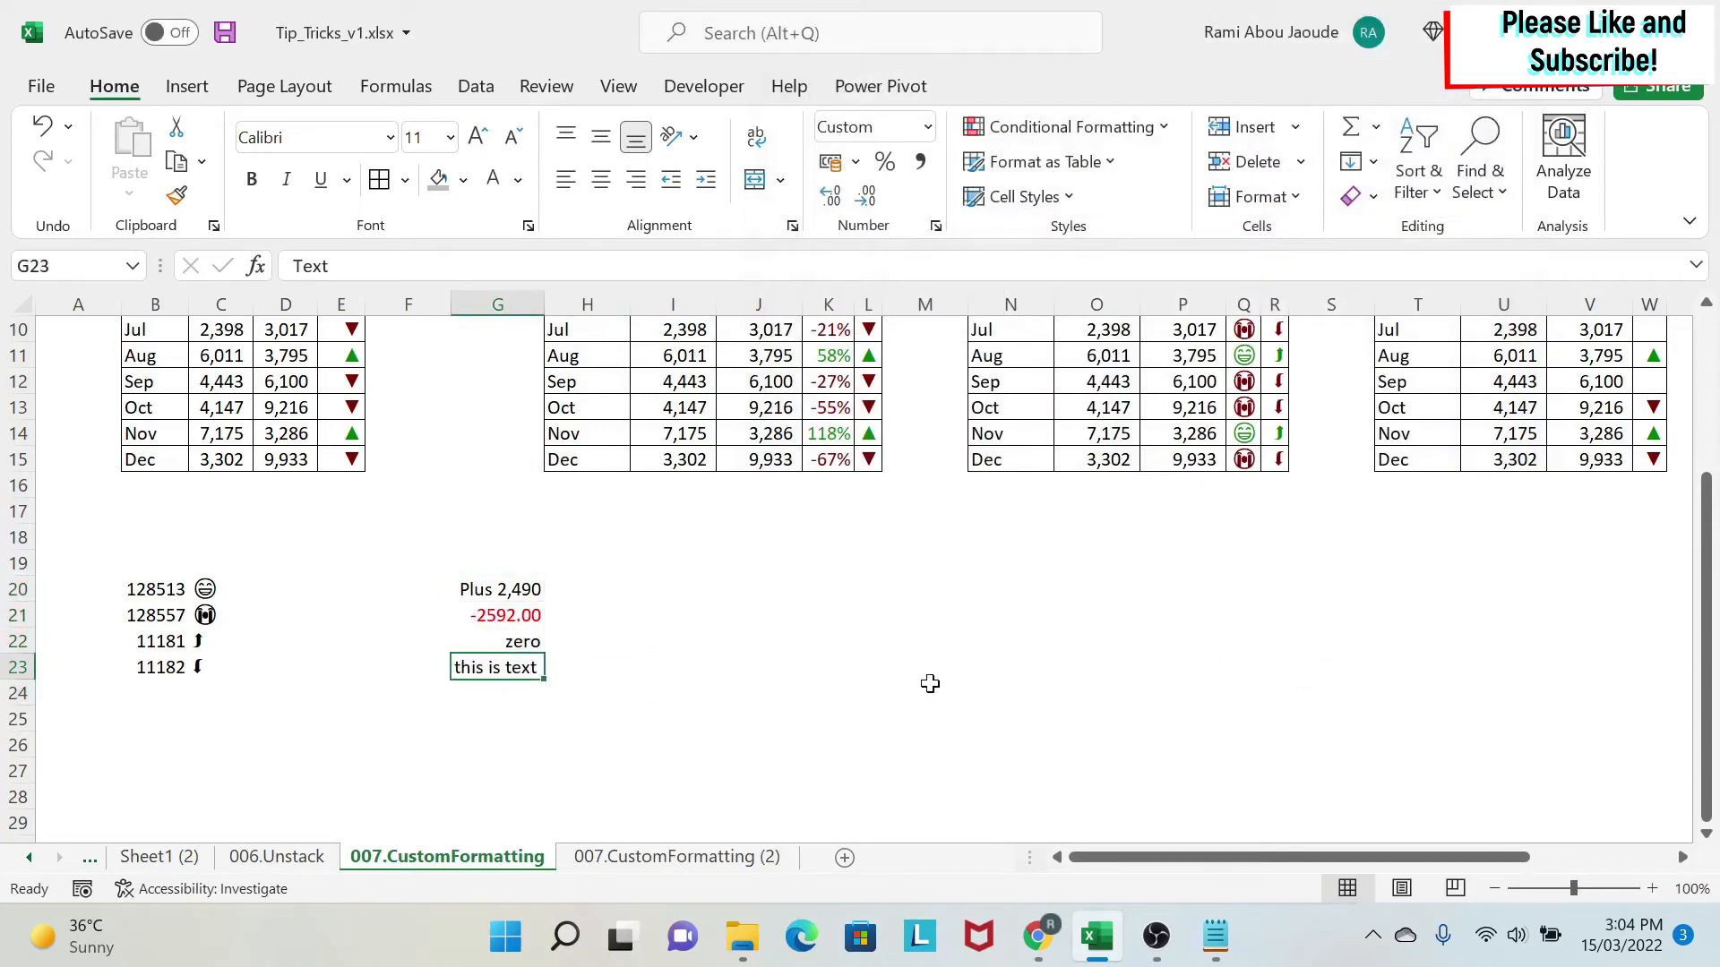
{"action": "type", "text": "rer"}
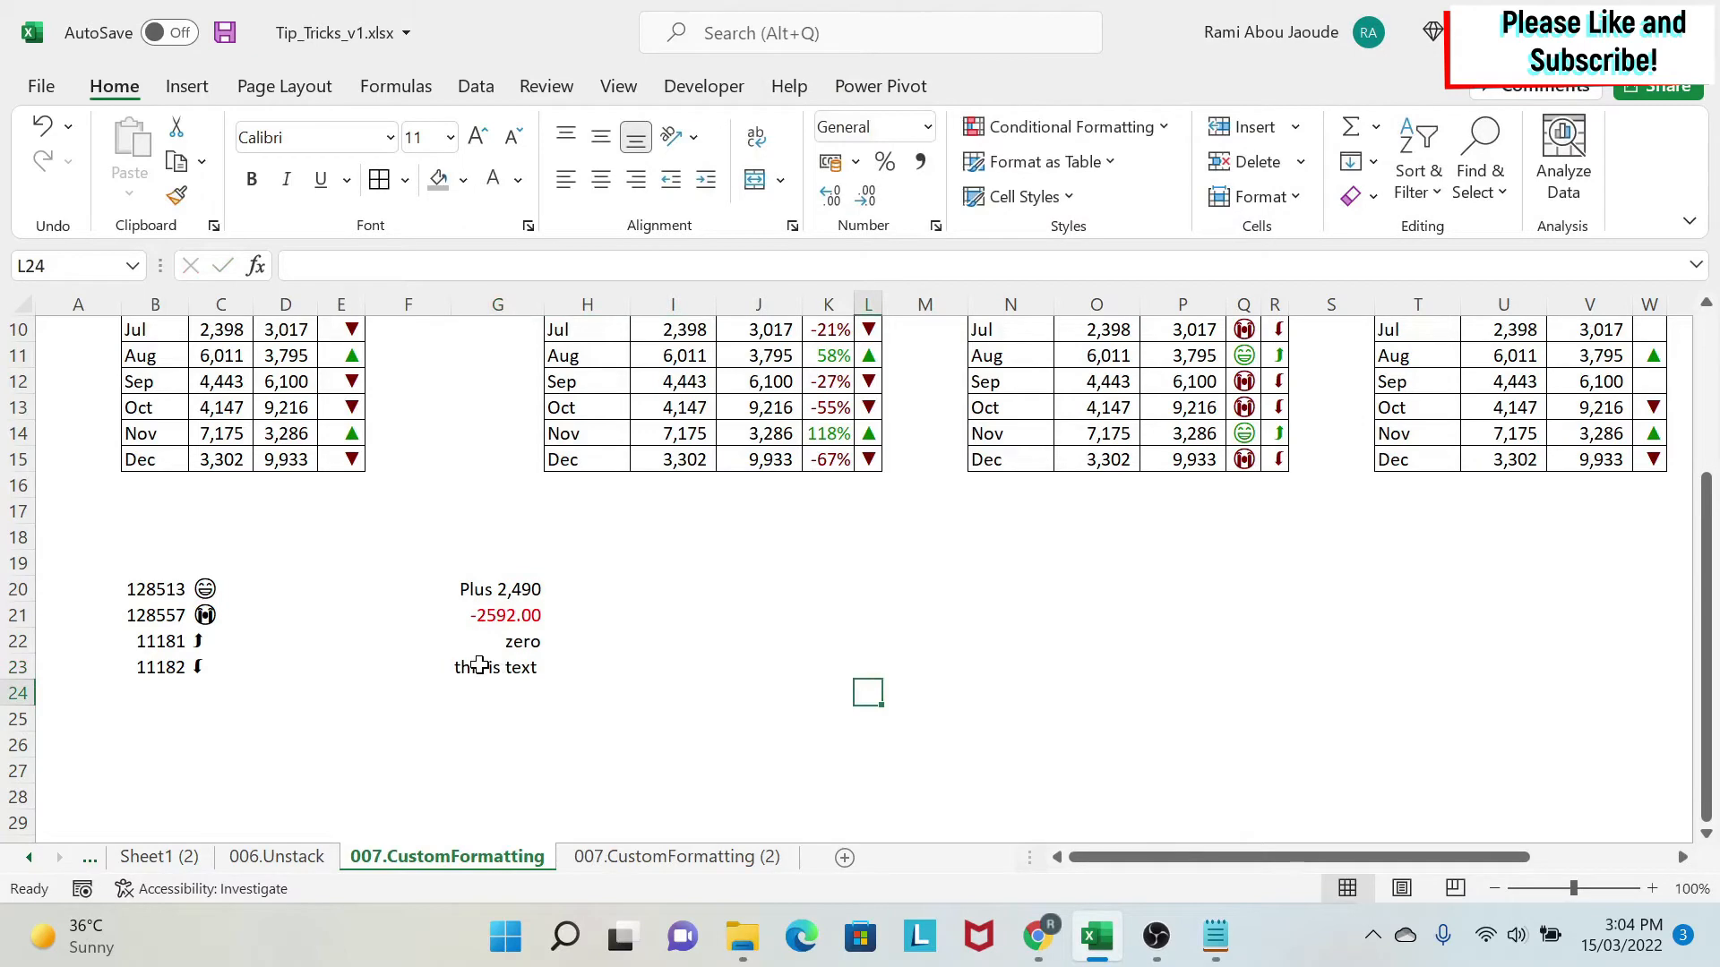
{"action": "left_click", "coordinate": [484, 667]}
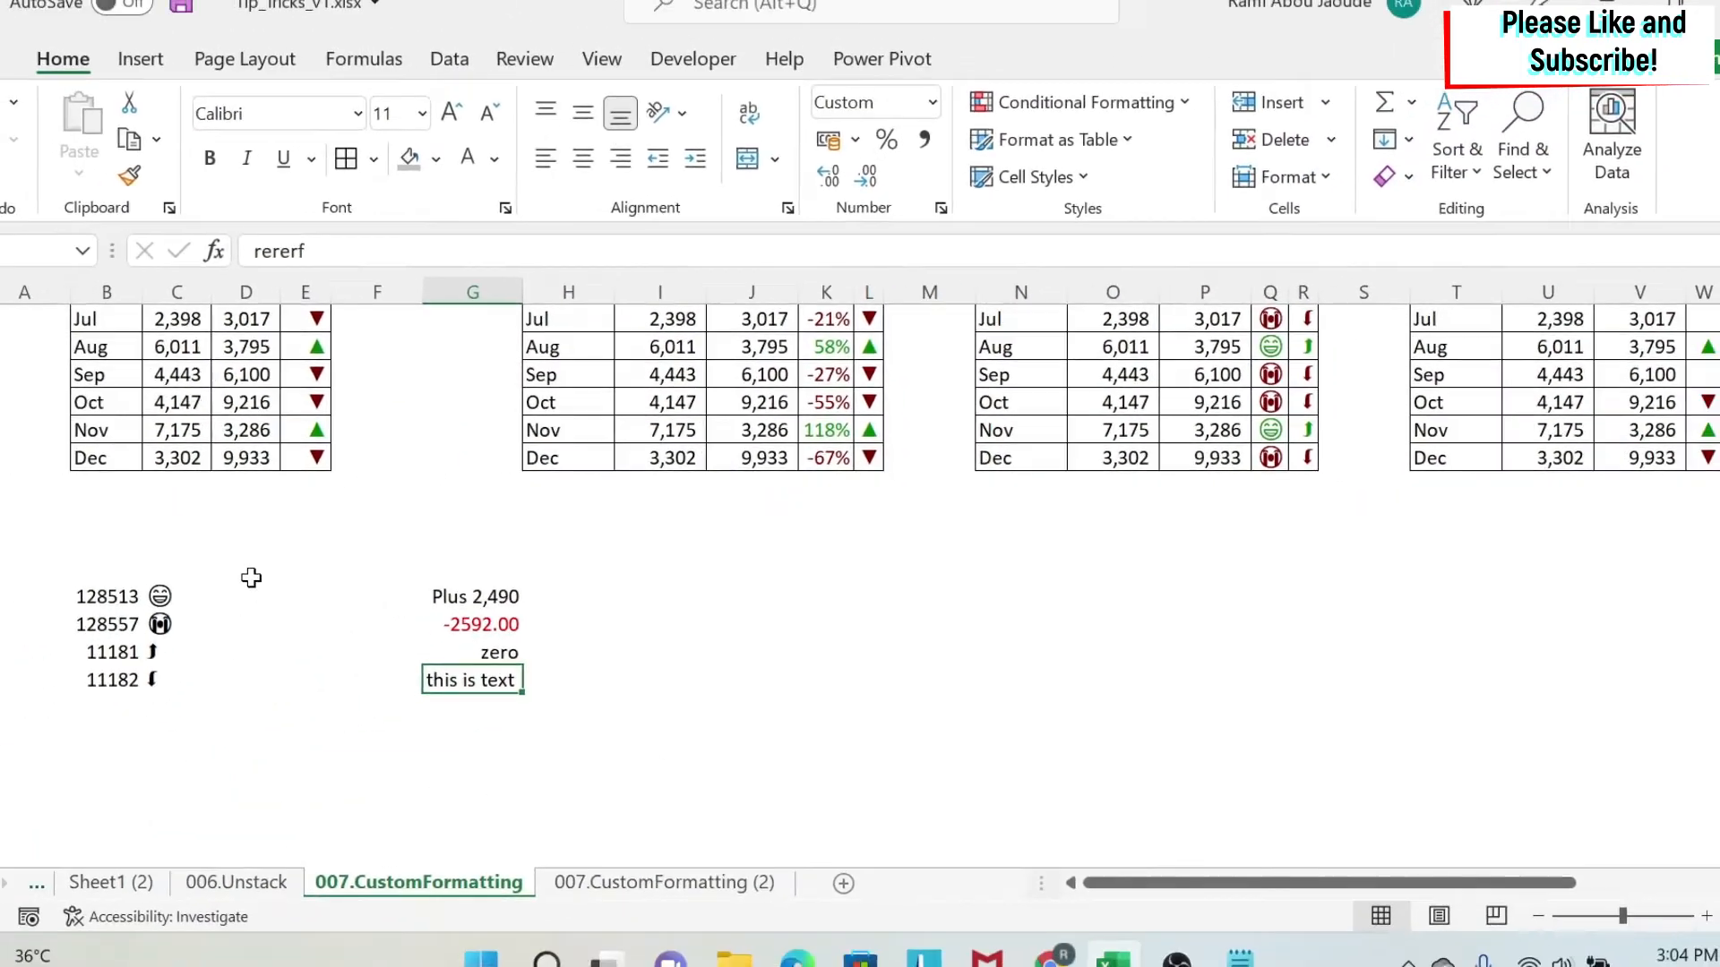
Review the finished deviation tables and open the sheet 007.CustomFormatting (2)
{"action": "scroll", "coordinate": [245, 576], "scroll_direction": "up", "scroll_amount": 3}
{"action": "left_click", "coordinate": [156, 370]}
{"action": "left_click_drag", "start_coordinate": [156, 370], "coordinate": [837, 694]}
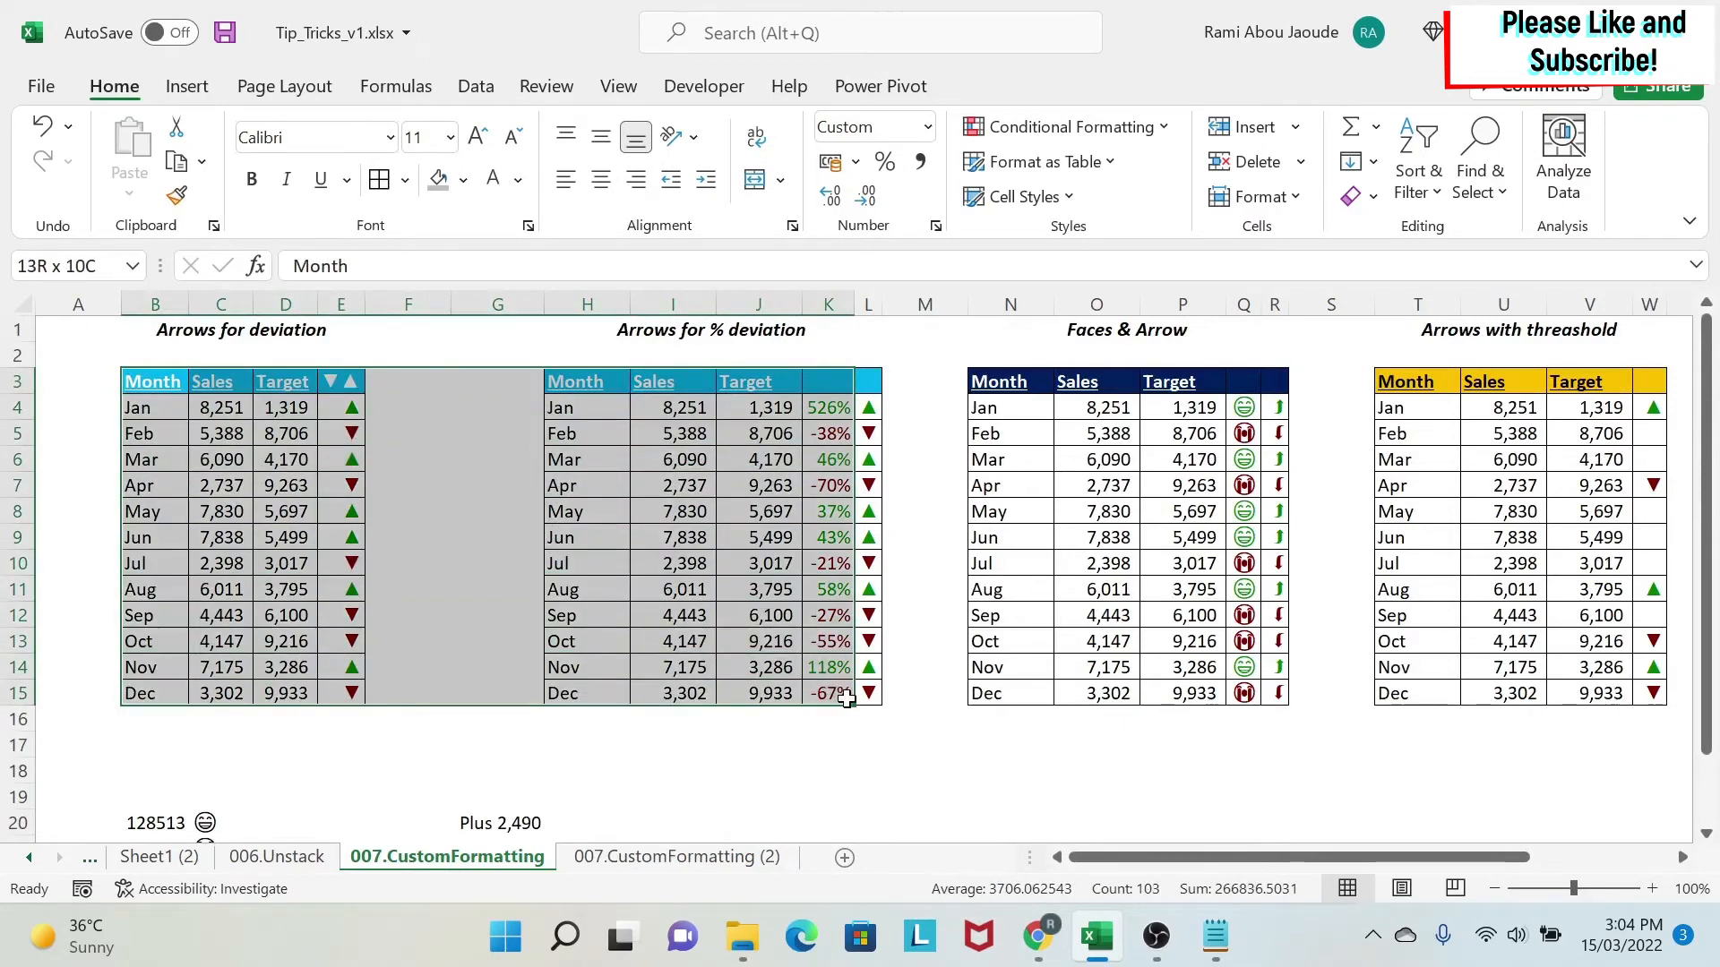
{"action": "left_click", "coordinate": [676, 860]}
{"action": "left_click", "coordinate": [457, 562]}
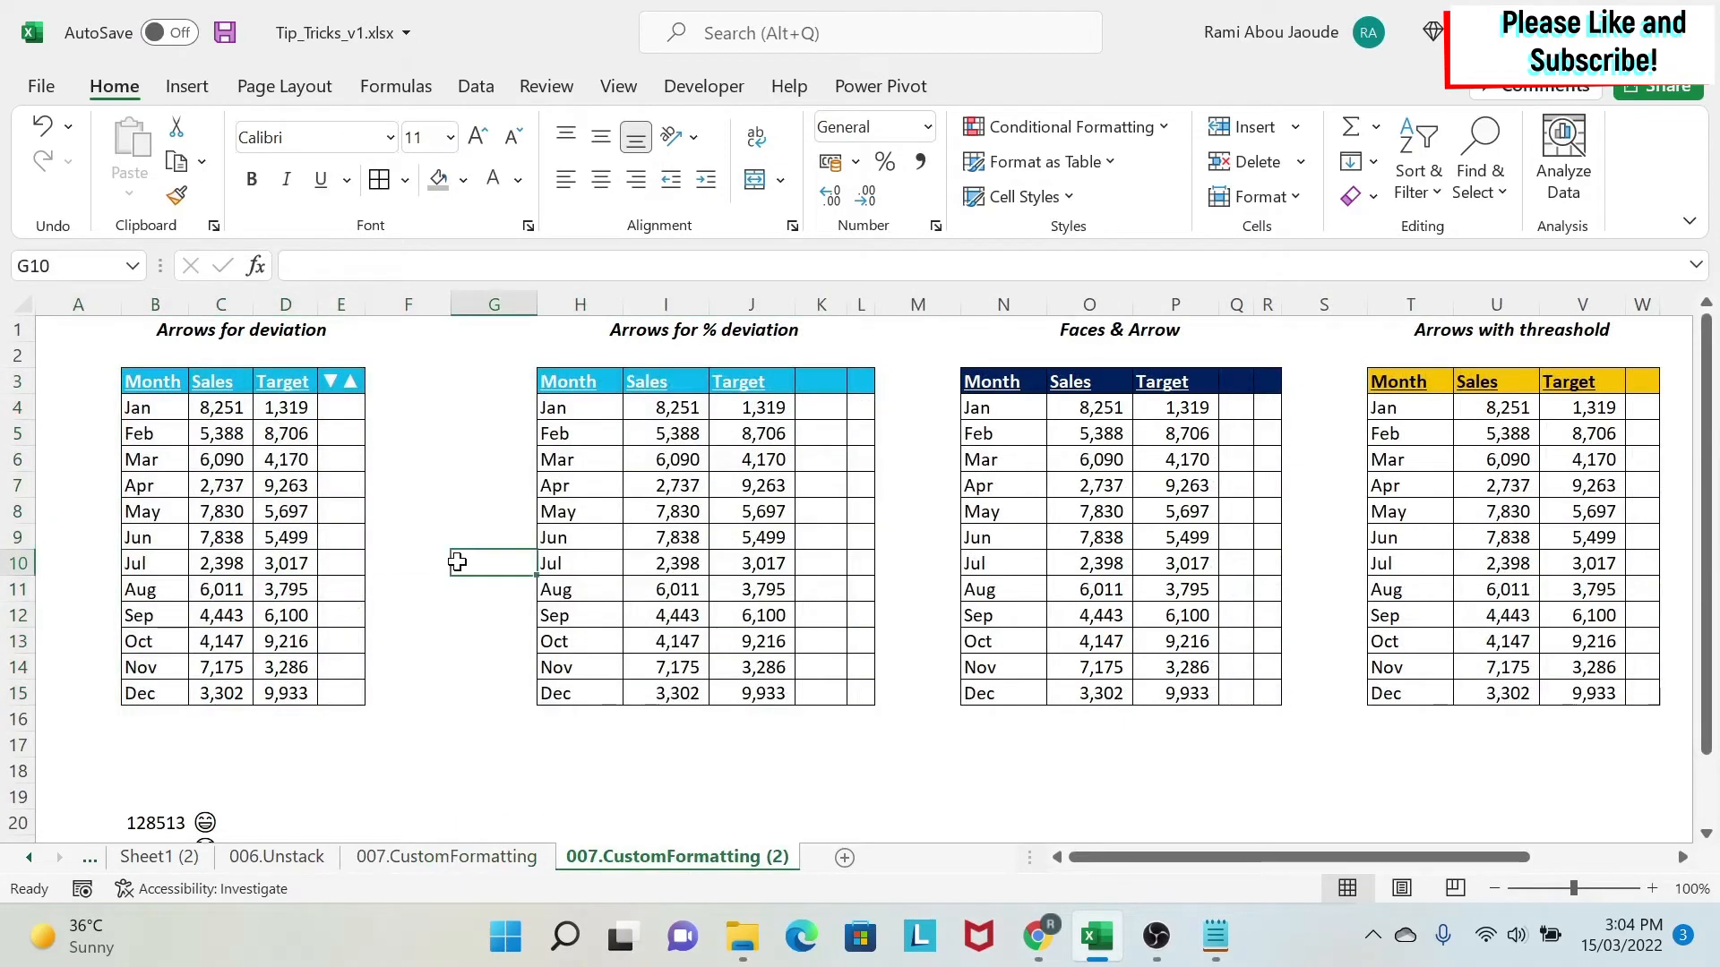
Examine the empty symbol columns E4:E15 and K4:L15, and January's Sales and Target cells in the first table
{"action": "left_click_drag", "start_coordinate": [340, 407], "coordinate": [341, 694]}
{"action": "left_click_drag", "start_coordinate": [824, 408], "coordinate": [863, 695]}
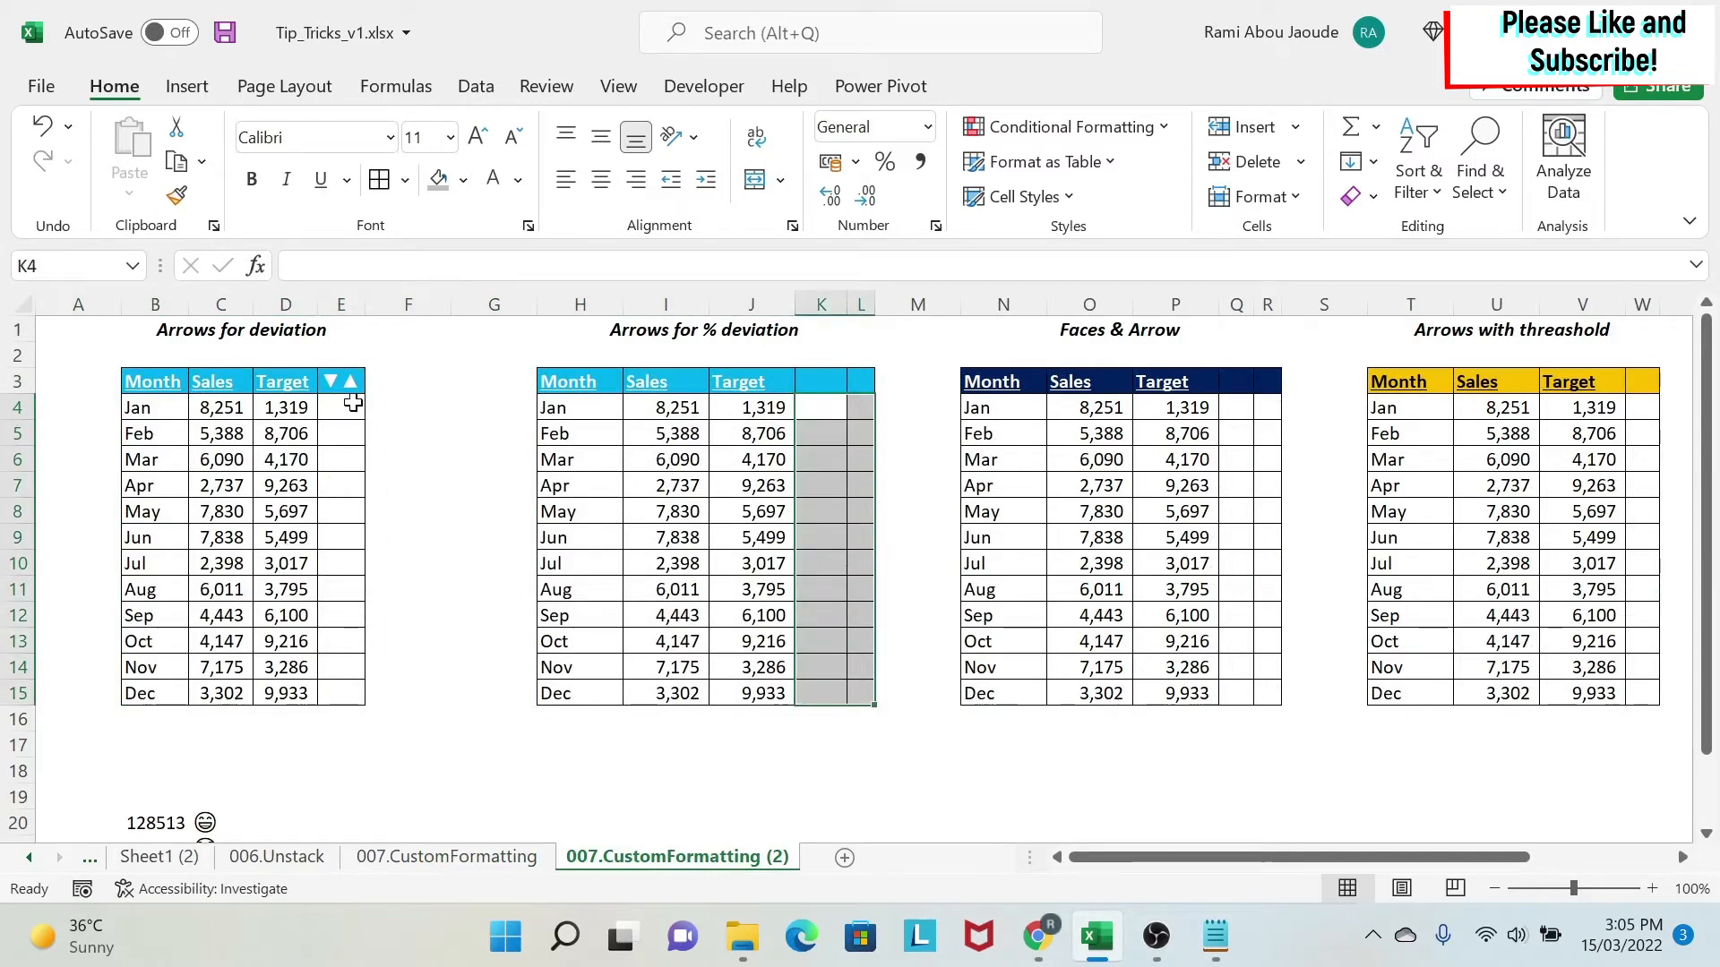
{"action": "left_click", "coordinate": [349, 405]}
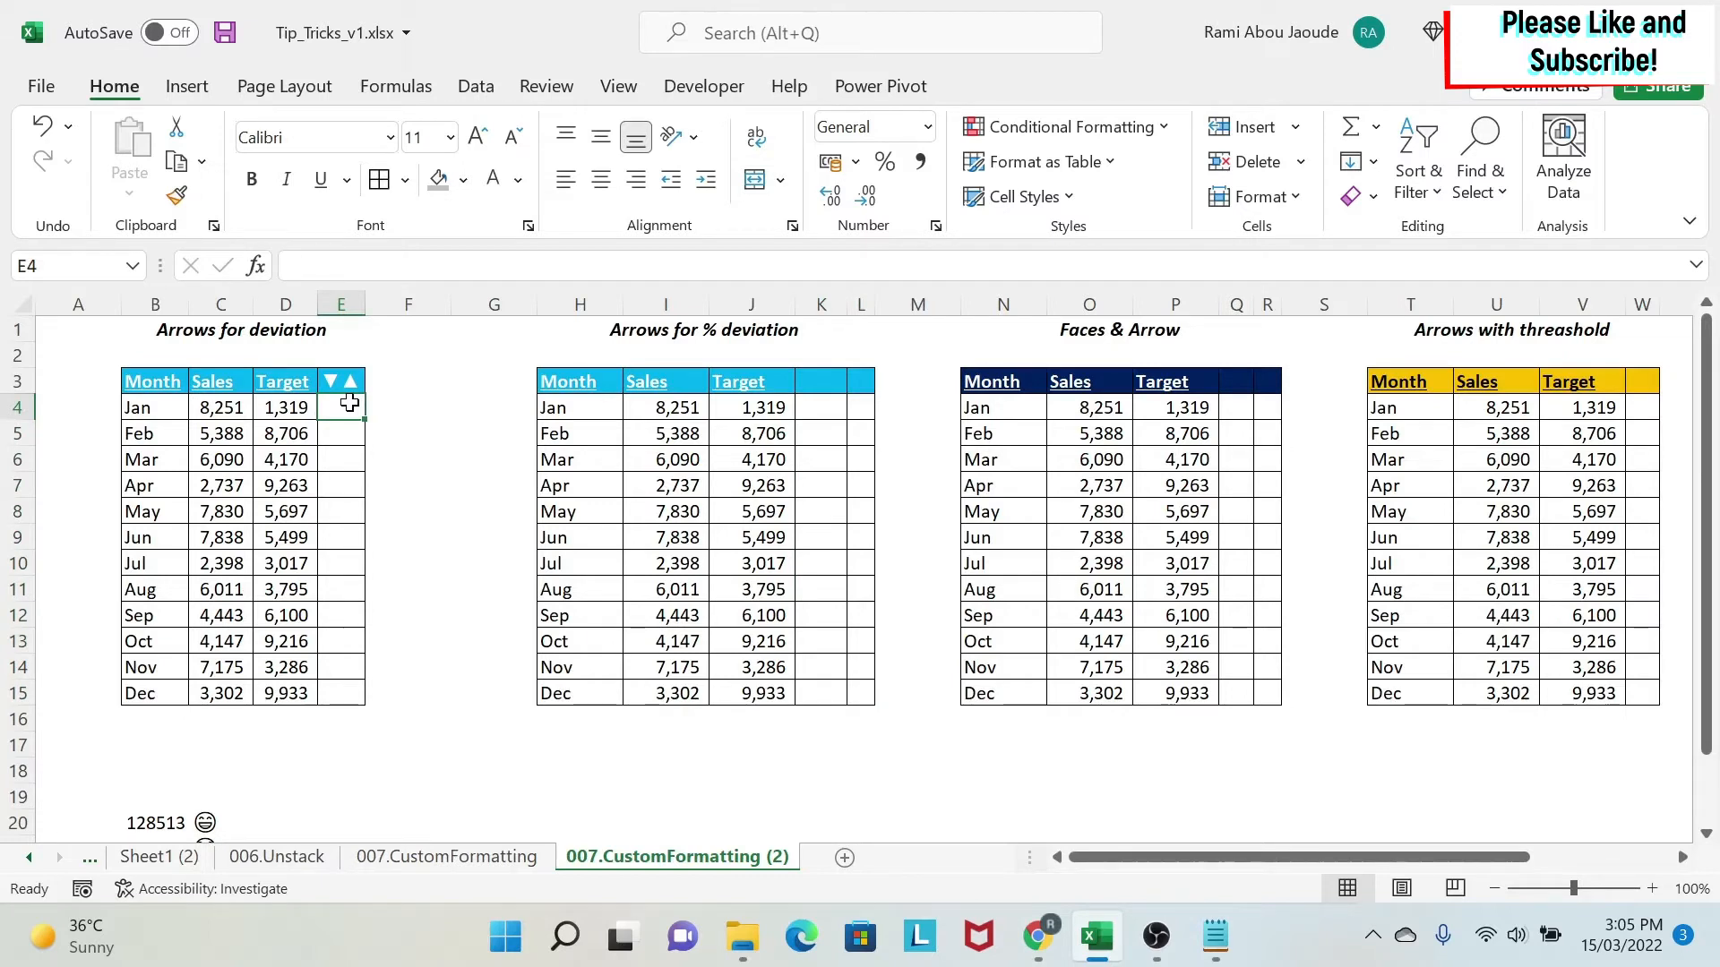
{"action": "left_click", "coordinate": [213, 409]}
{"action": "left_click", "coordinate": [291, 409]}
{"action": "left_click", "coordinate": [207, 409]}
{"action": "left_click", "coordinate": [294, 410]}
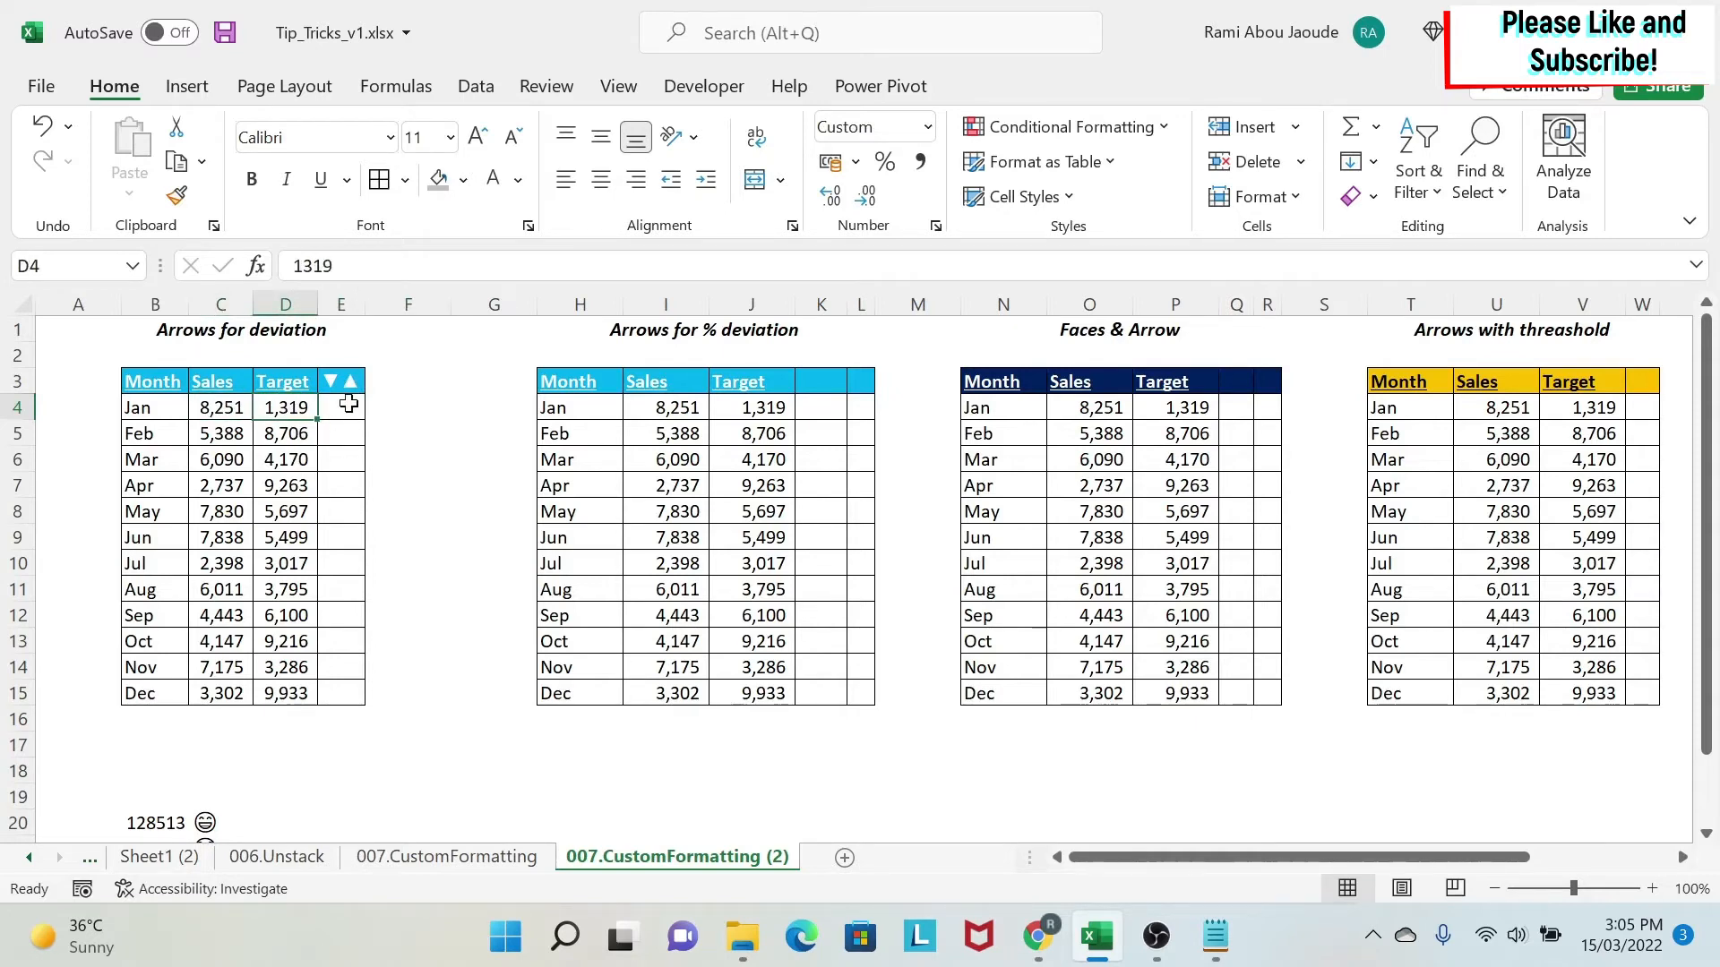
Calculate January's deviation in cell E4 with =C4-D4 and fill the formula down to E15
{"action": "left_click", "coordinate": [343, 404]}
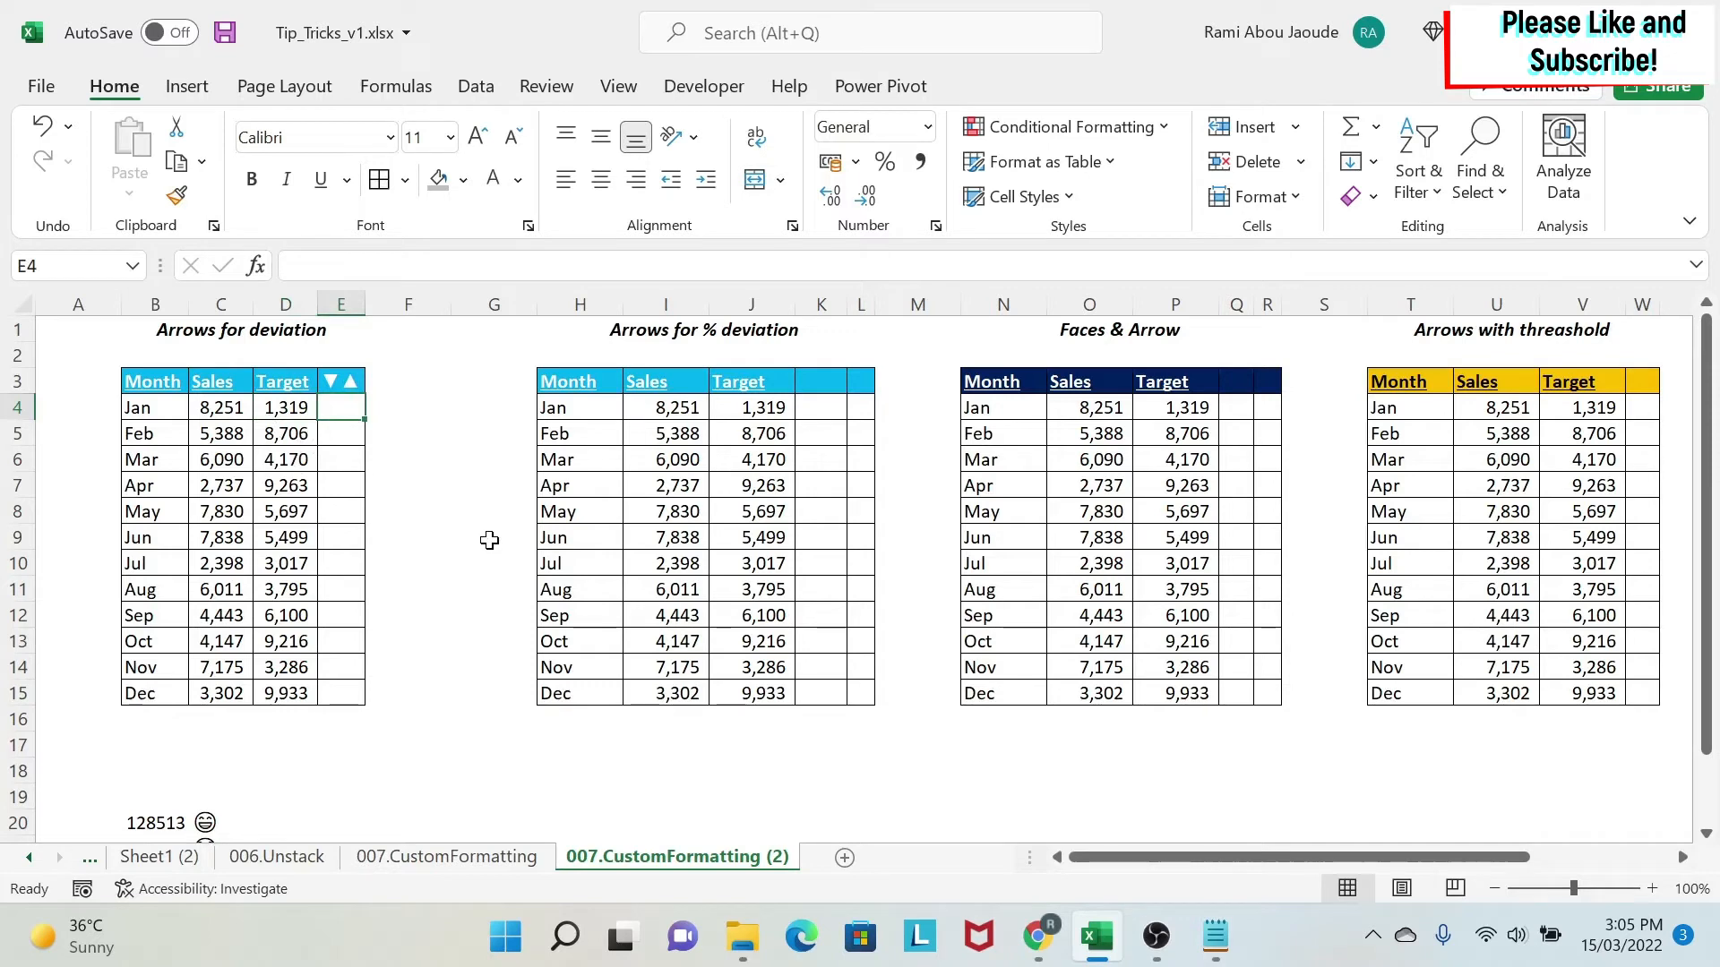
{"action": "type", "text": "="}
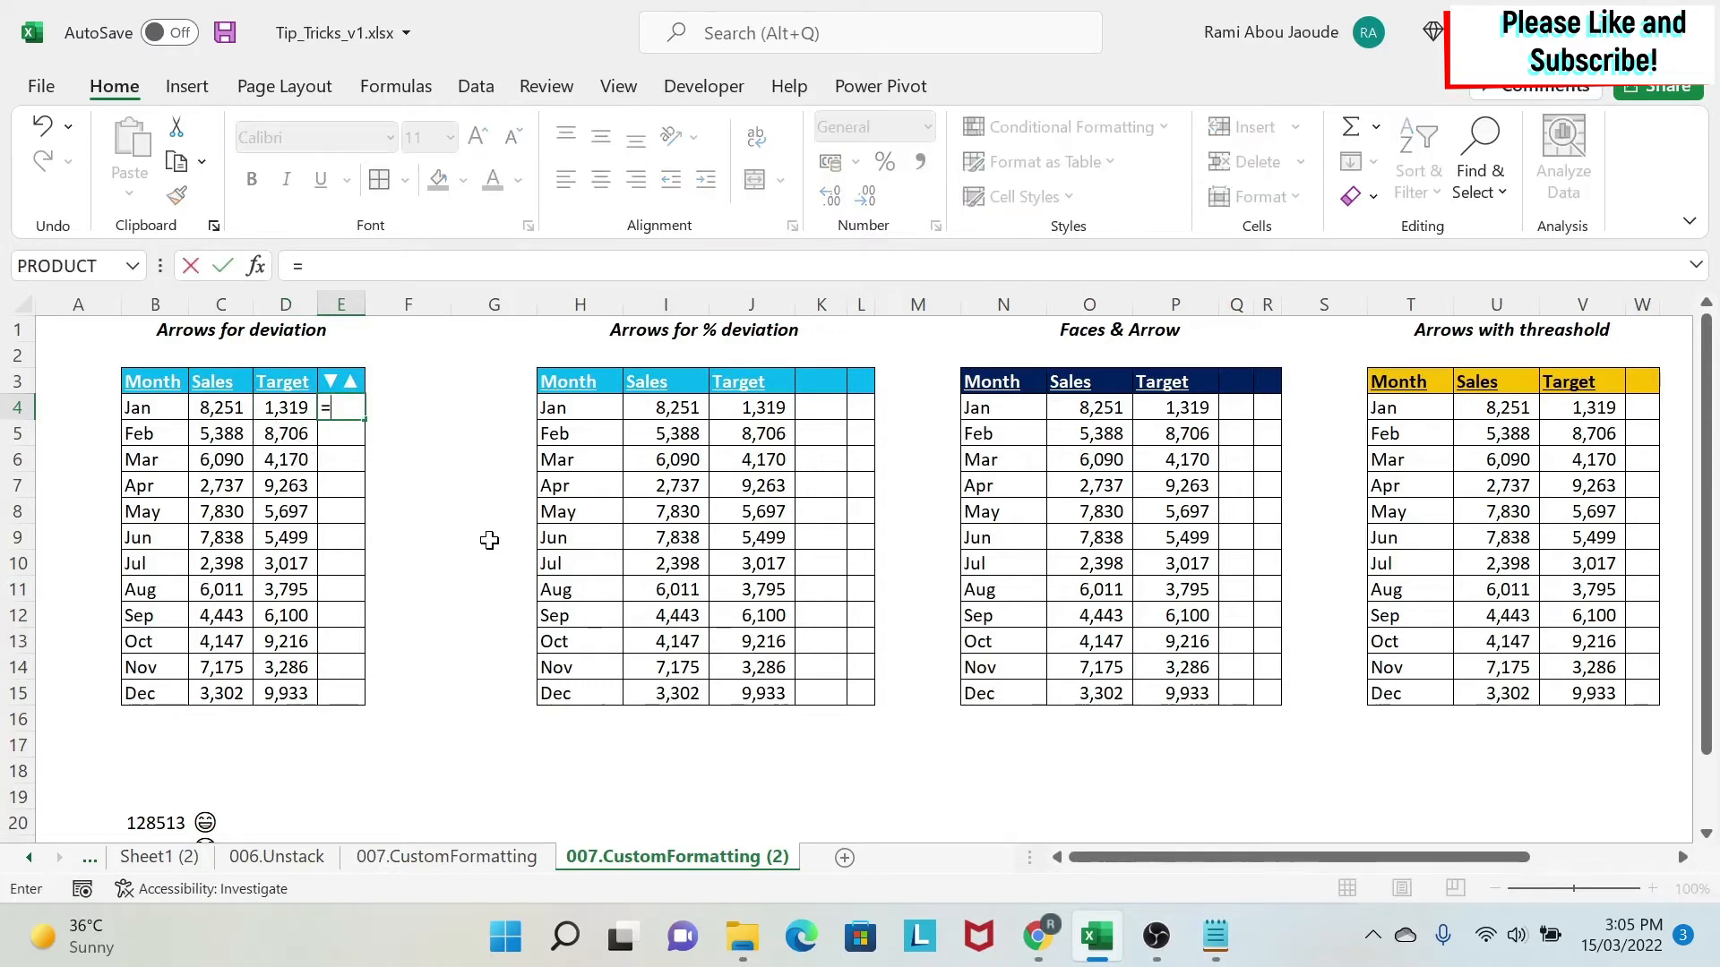
{"action": "left_click", "coordinate": [215, 407]}
{"action": "type", "text": "-"}
{"action": "left_click", "coordinate": [283, 408]}
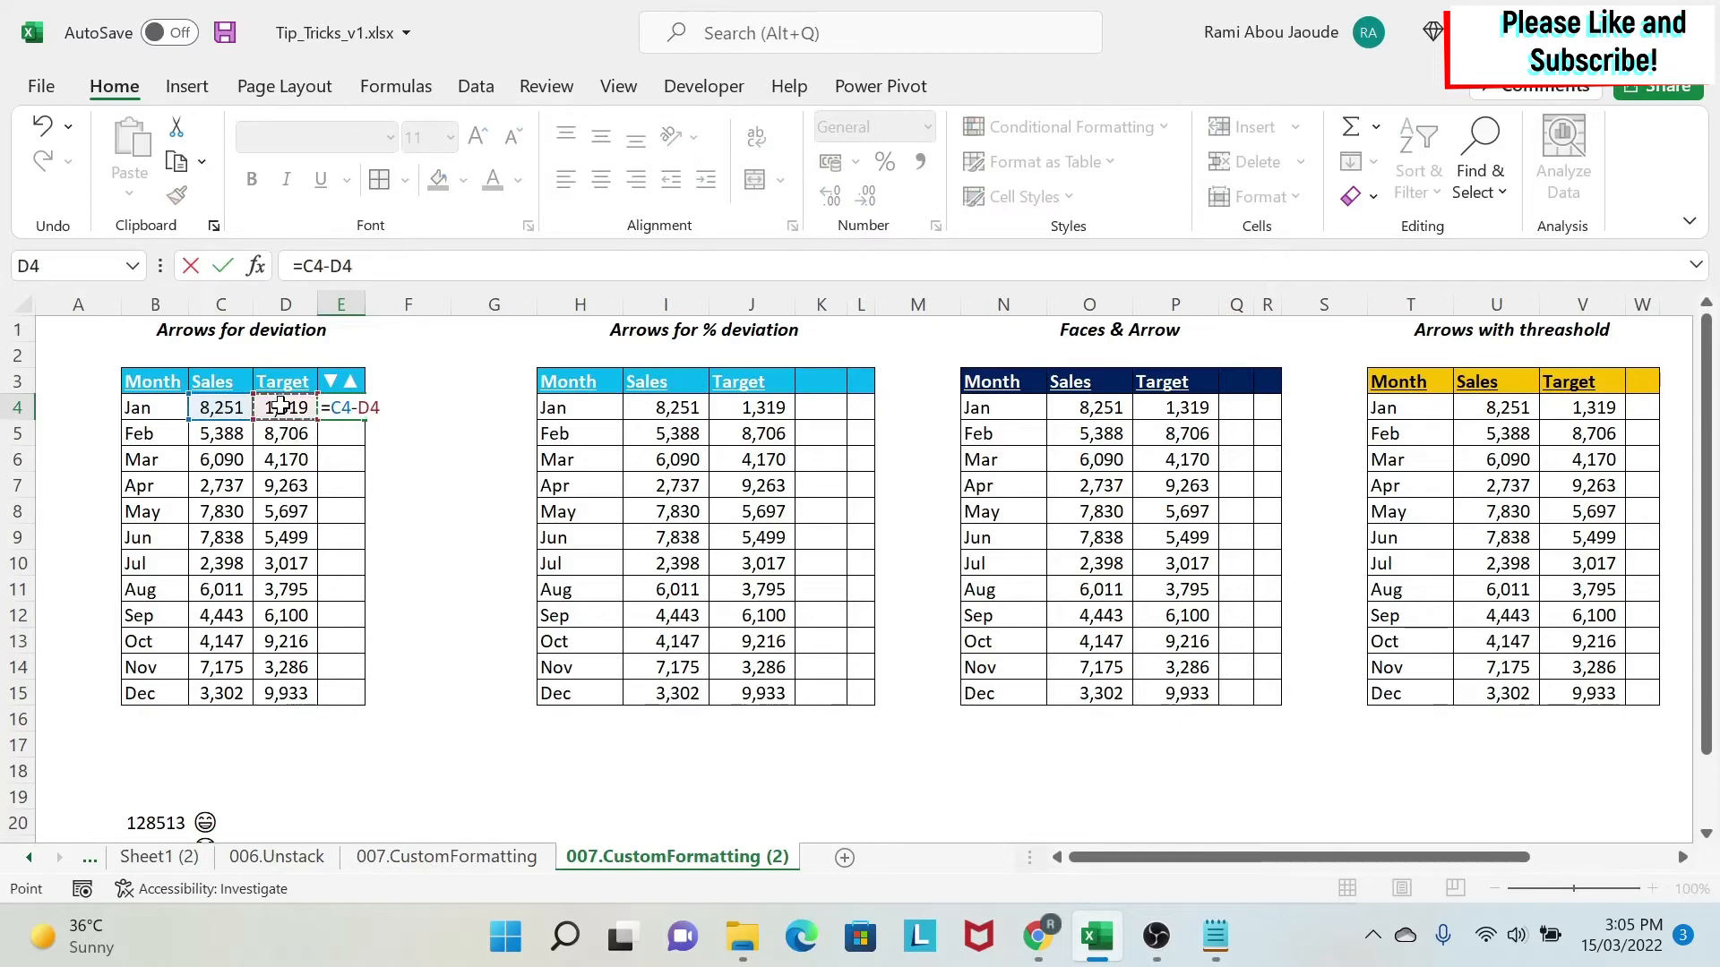
{"action": "key", "text": "Return"}
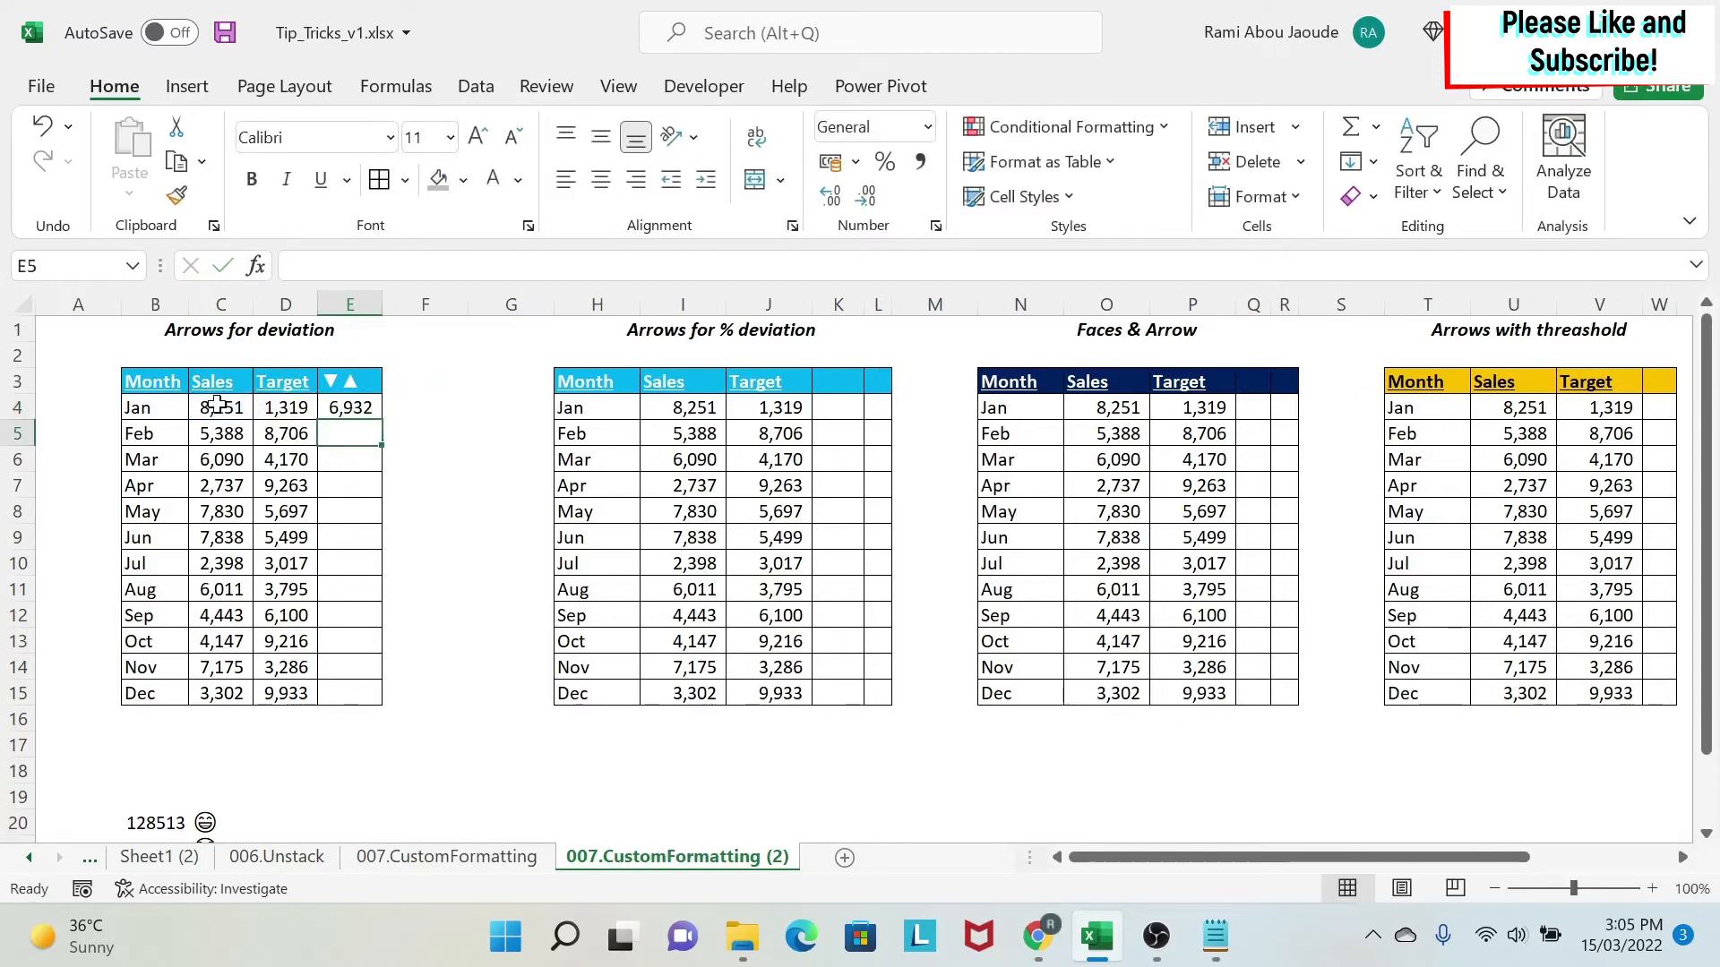
{"action": "left_click", "coordinate": [335, 409]}
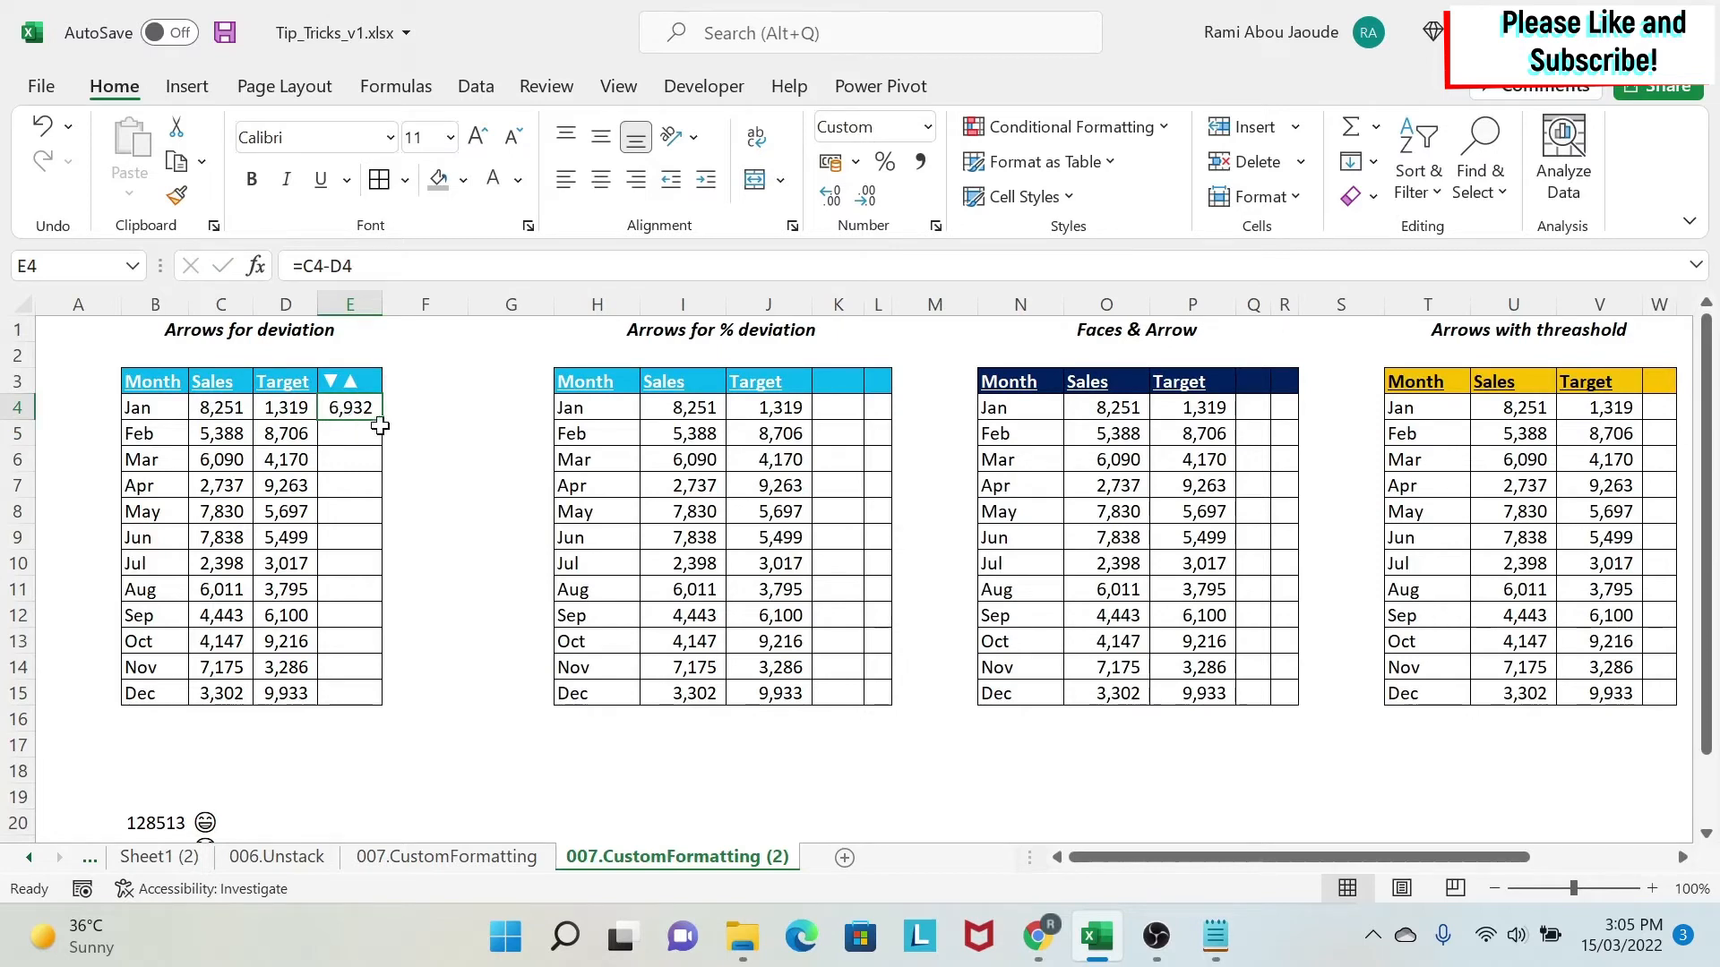
{"action": "left_click_drag", "start_coordinate": [382, 420], "coordinate": [396, 710]}
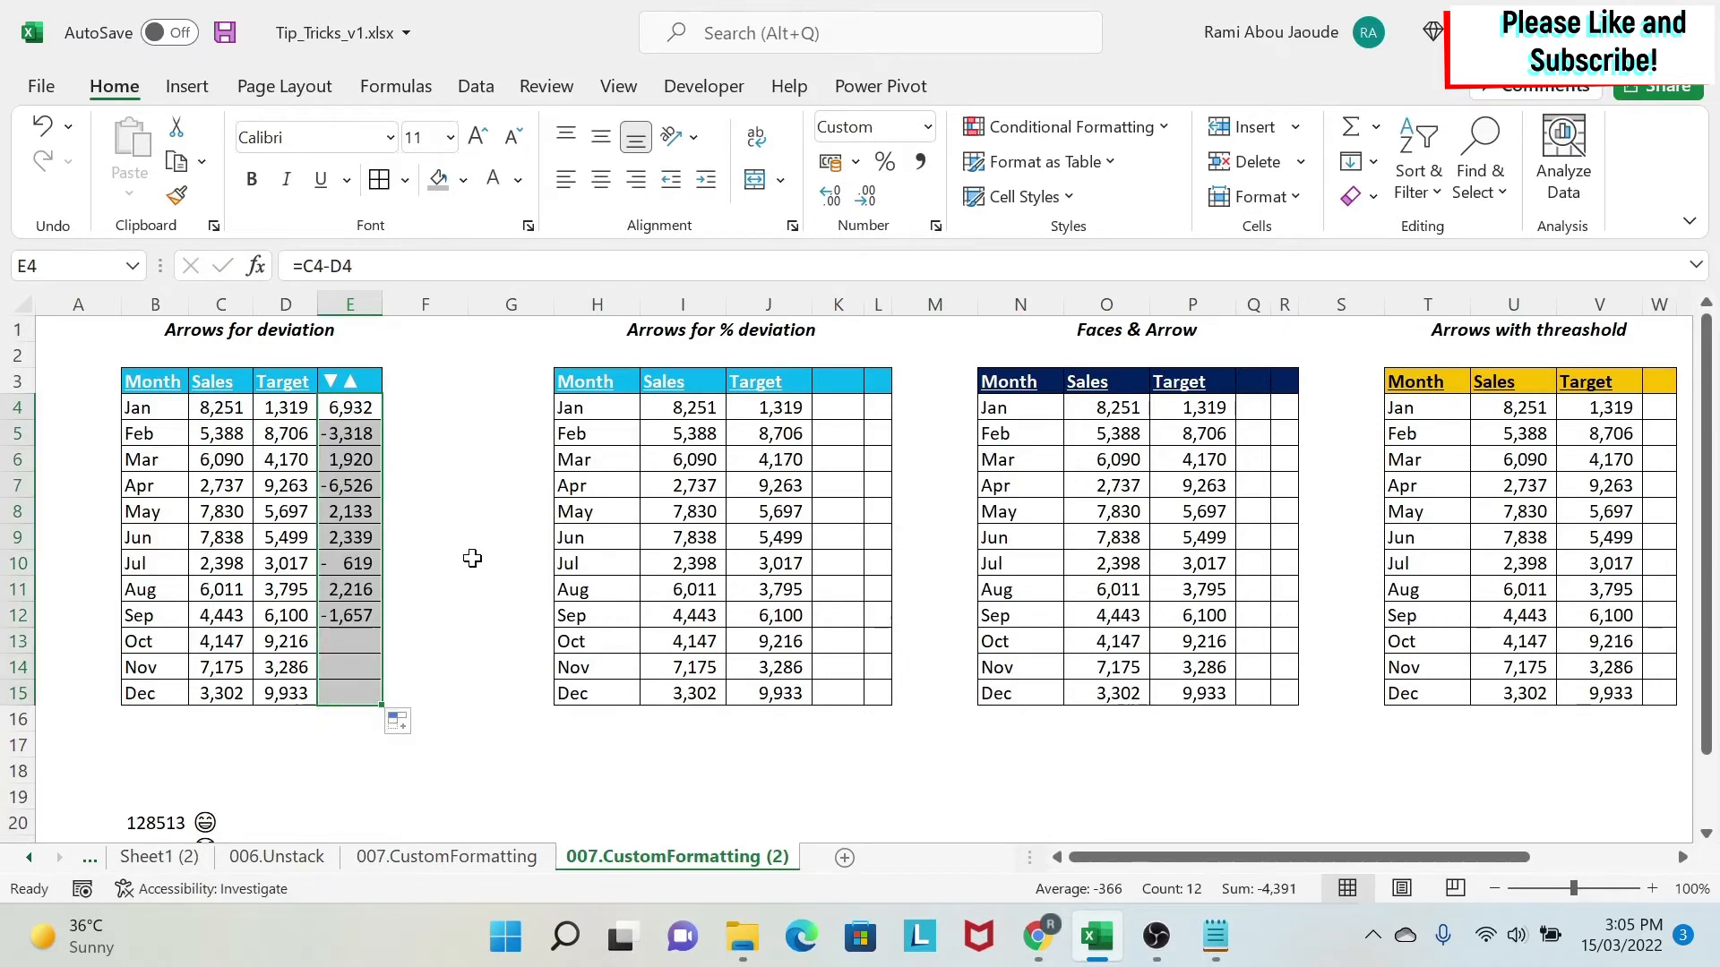
{"action": "left_click", "coordinate": [473, 558]}
Insert an extra Black Up-Pointing Triangle from the Geometric Shapes symbols into header cell E3 and delete it again
{"action": "left_click", "coordinate": [363, 383]}
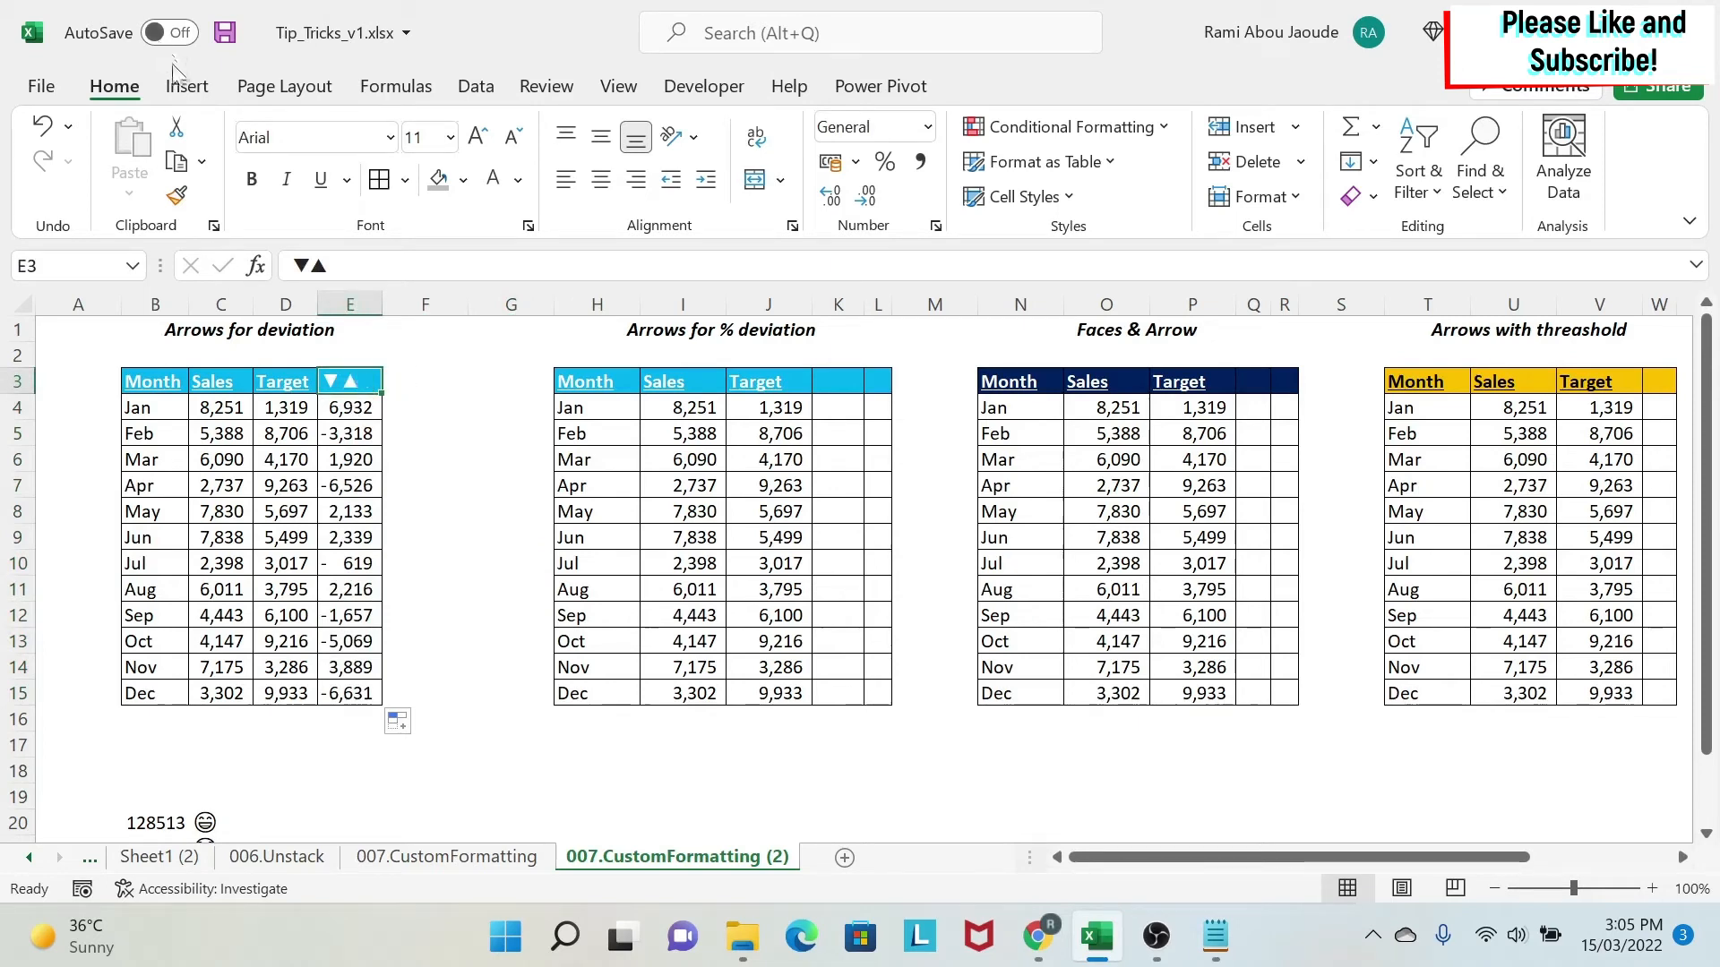
{"action": "left_click", "coordinate": [187, 86]}
{"action": "left_click", "coordinate": [1531, 176]}
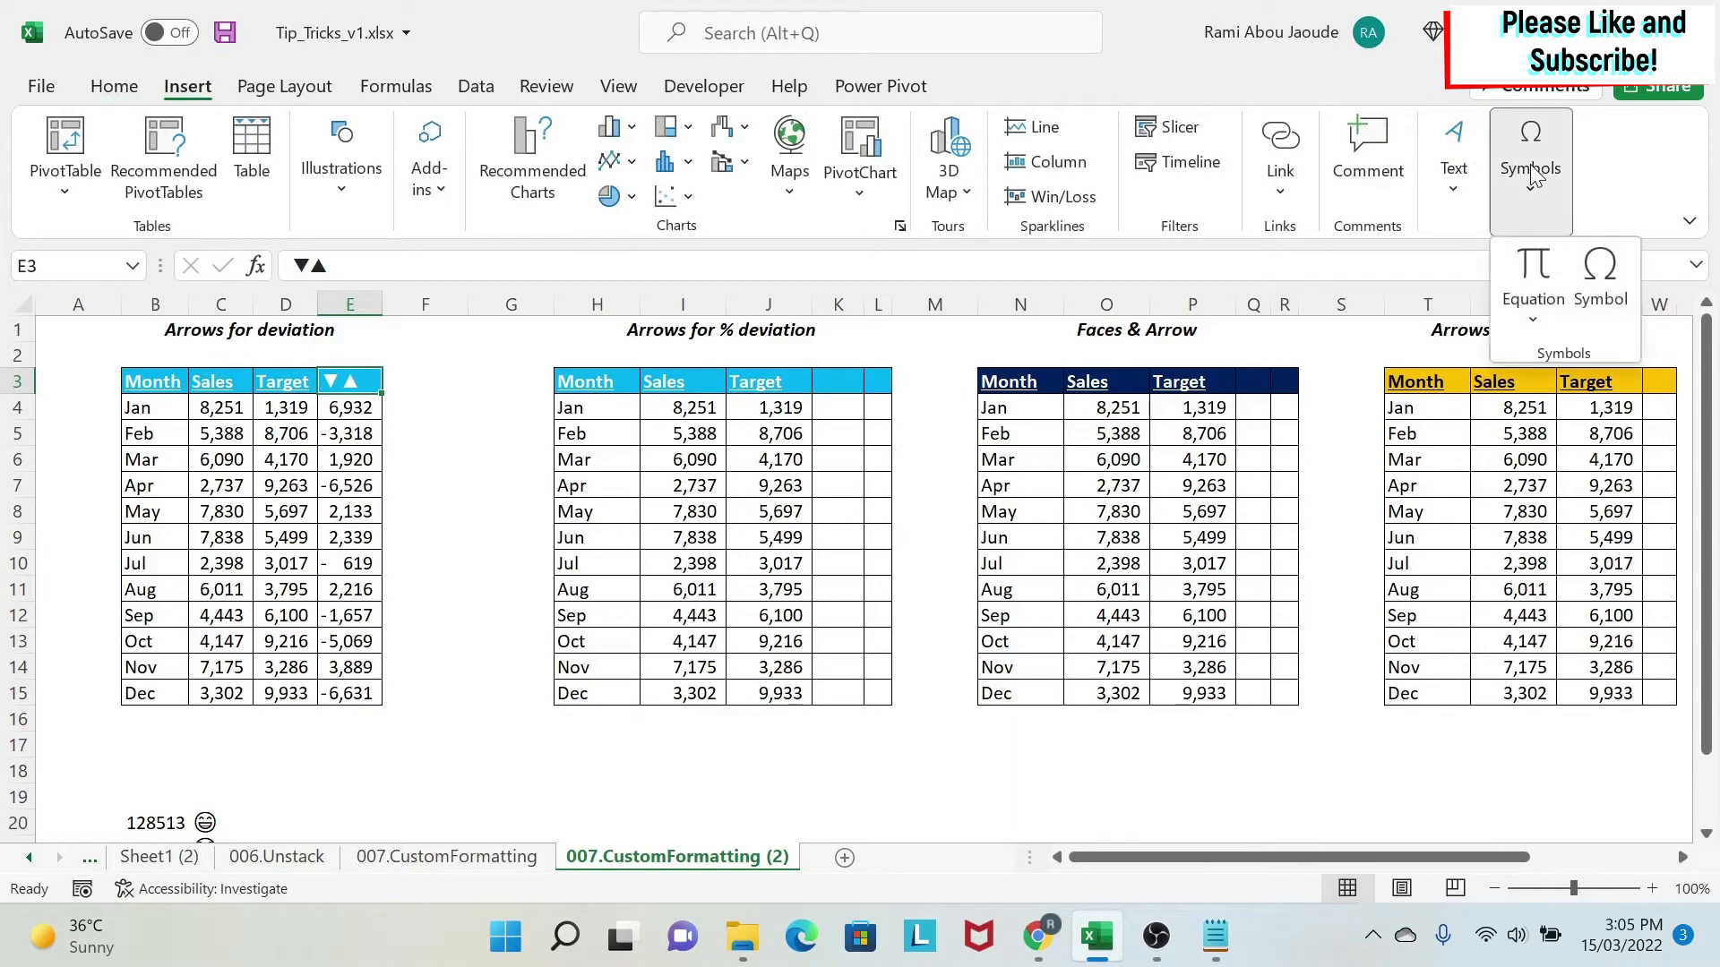
{"action": "left_click", "coordinate": [1603, 288]}
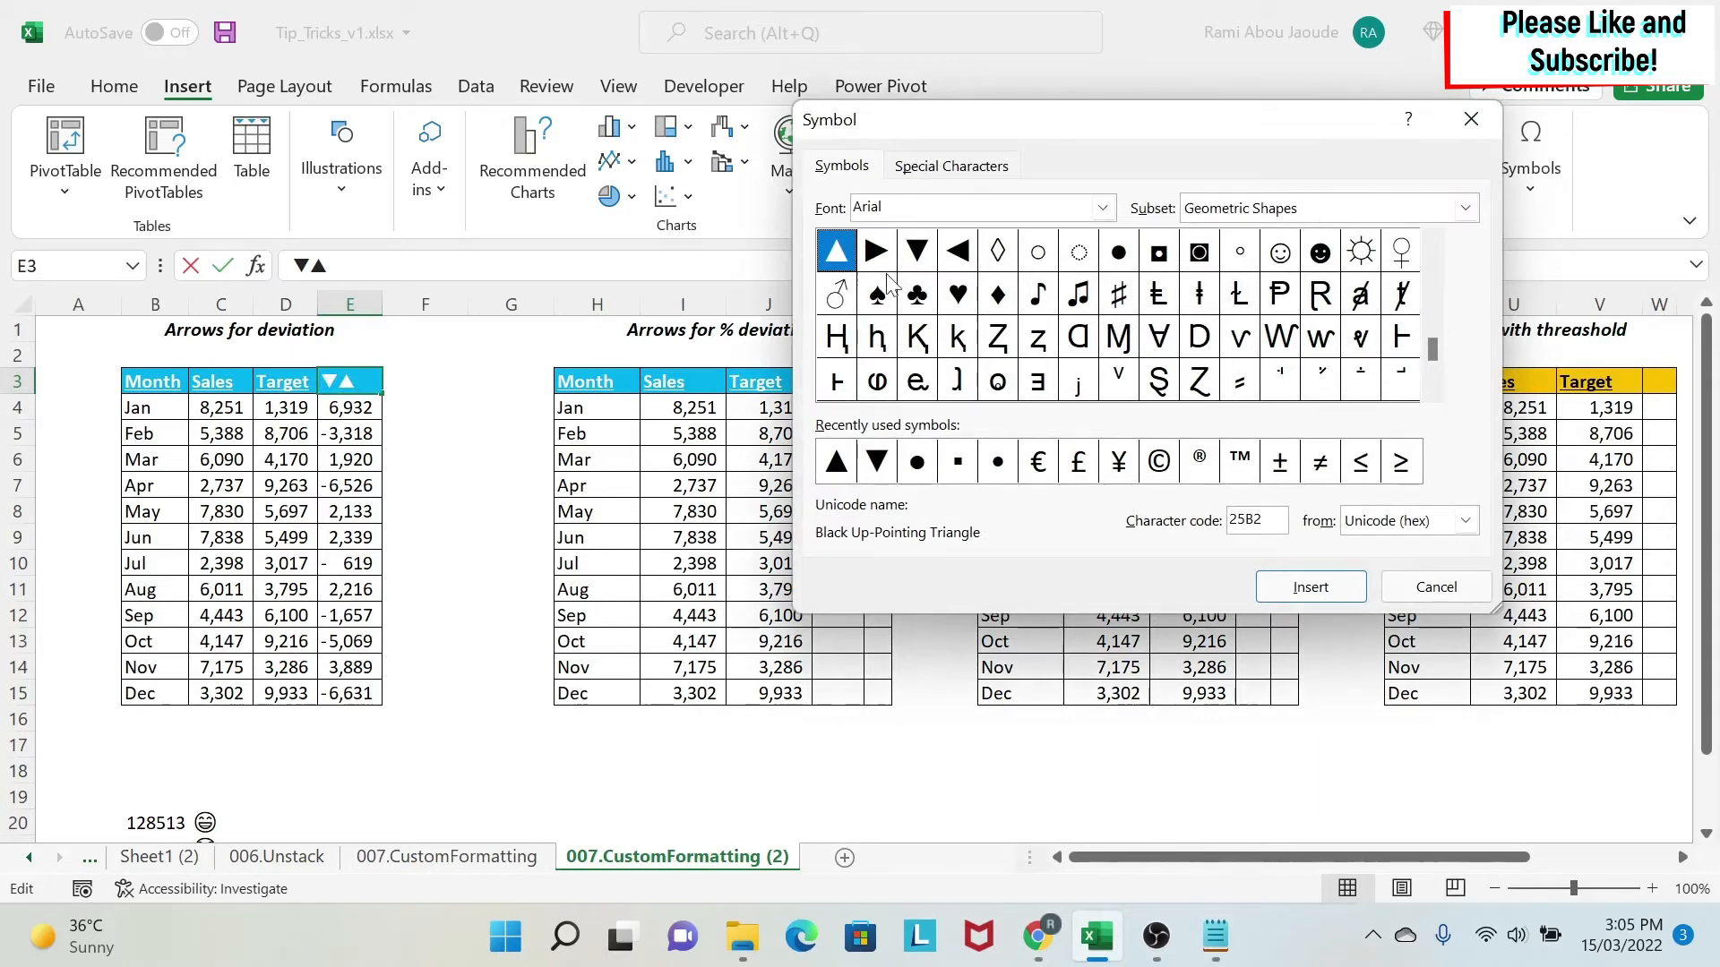
{"action": "double_click", "coordinate": [842, 259]}
{"action": "left_click", "coordinate": [1436, 588]}
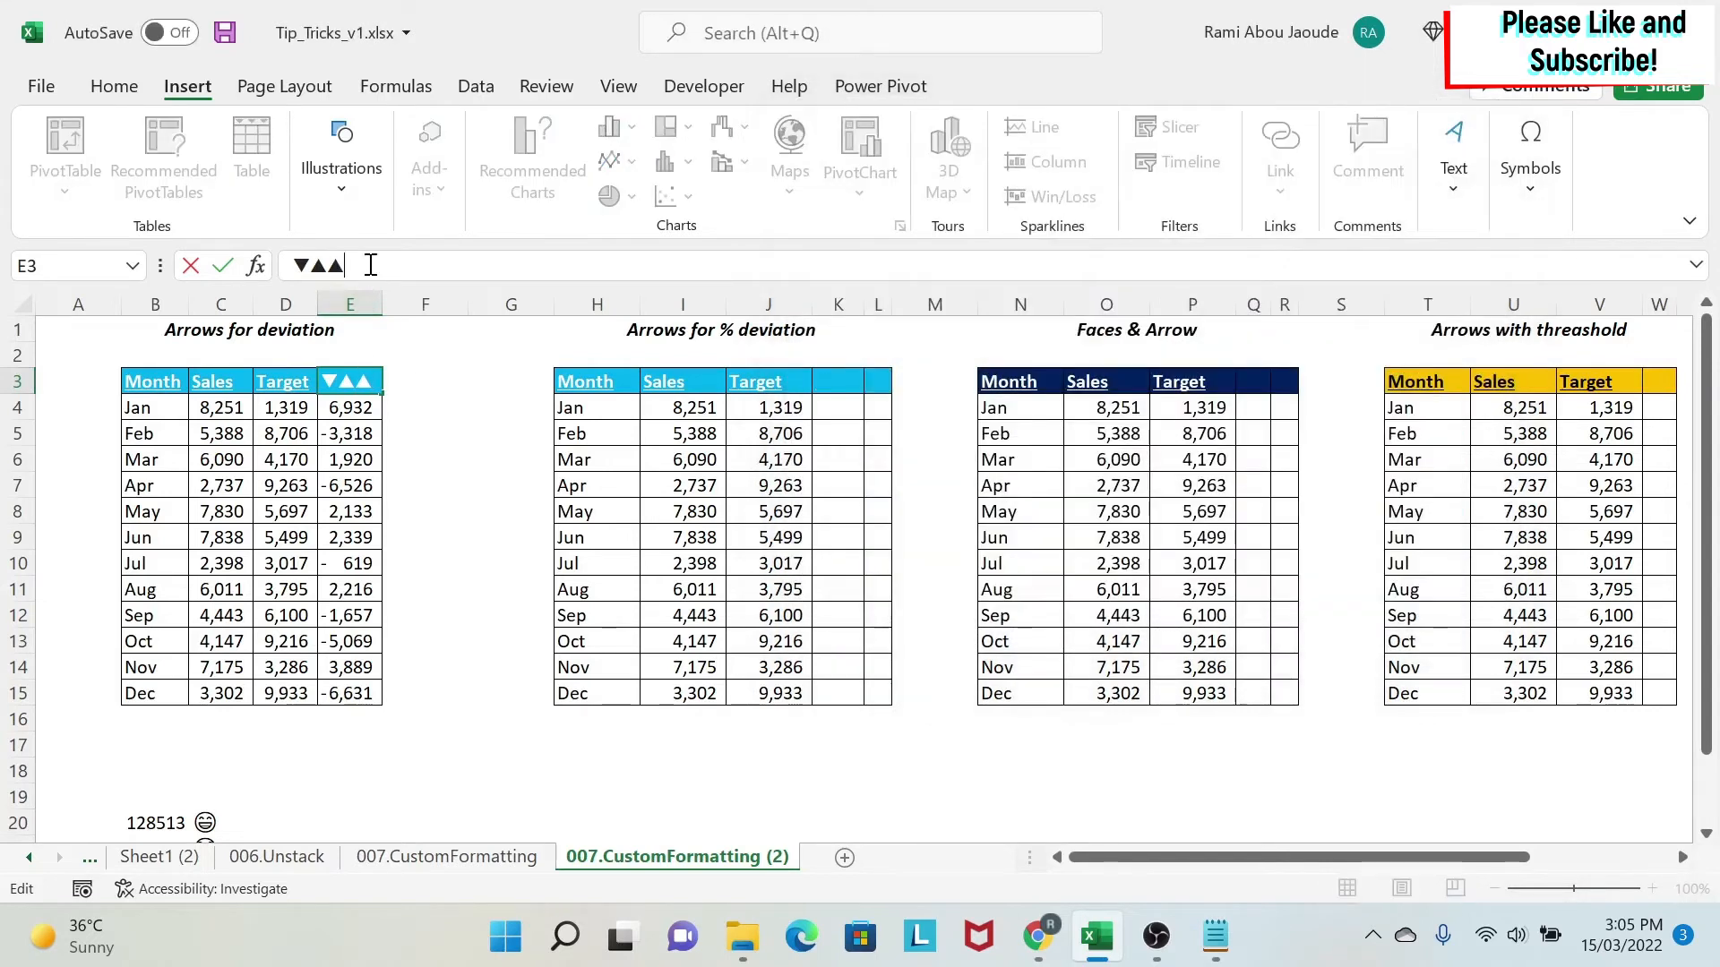
{"action": "key", "text": "BackSpace"}
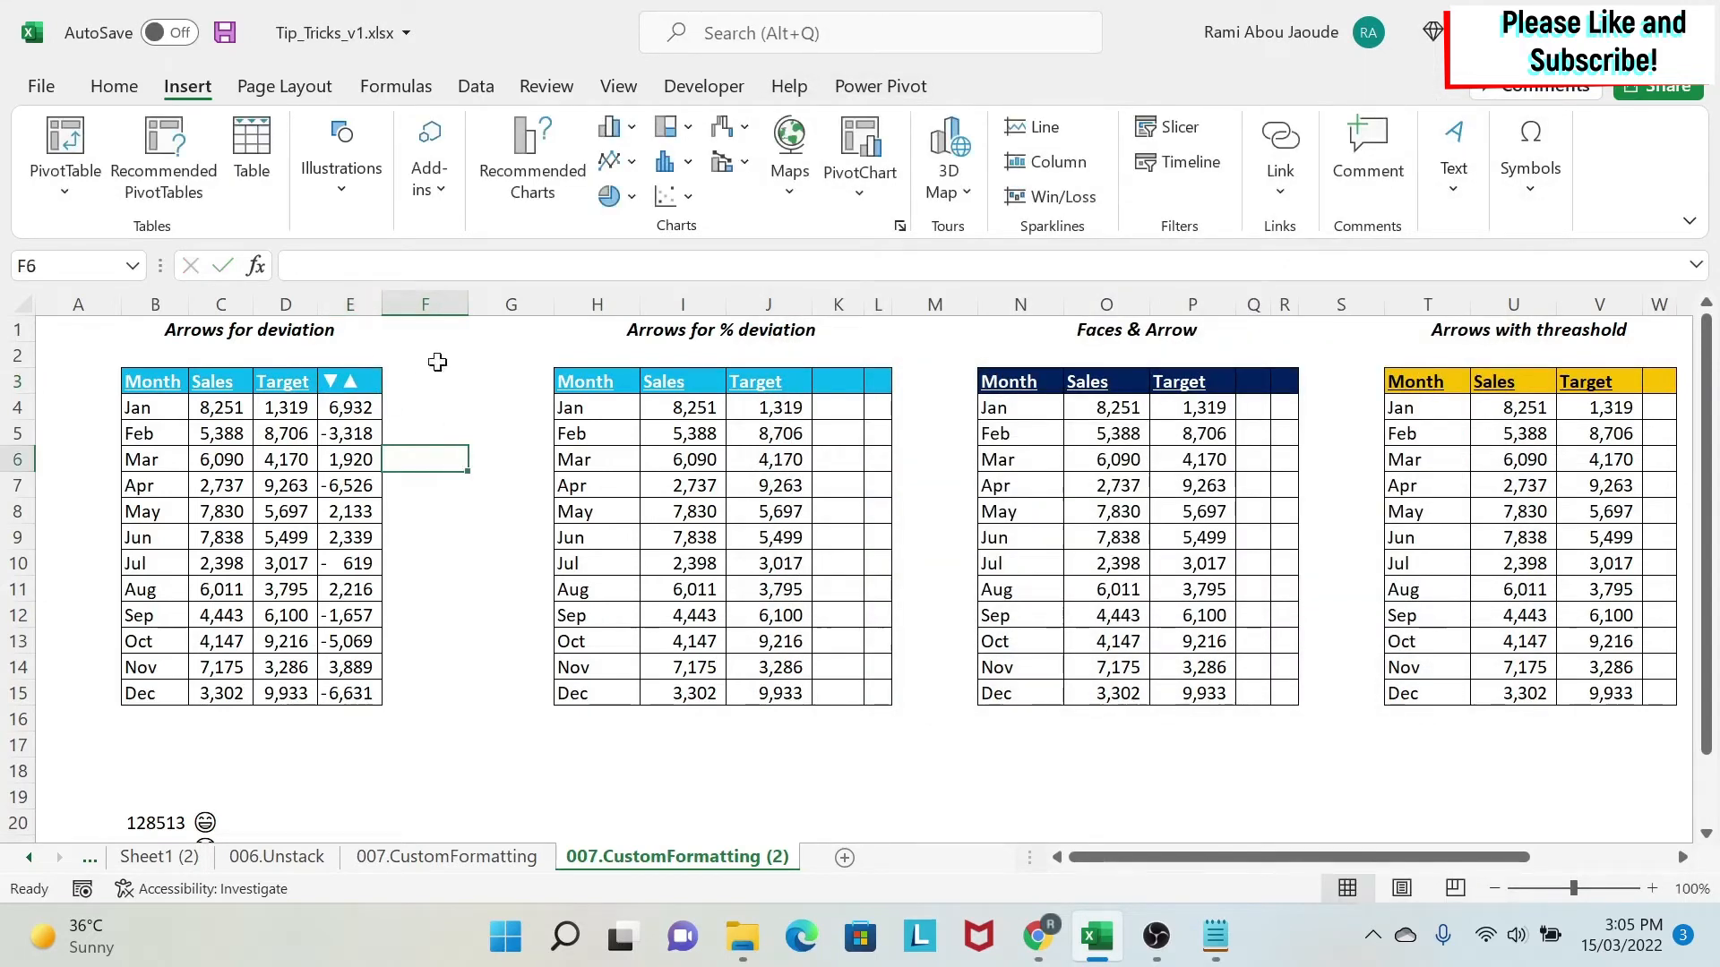
Copy the ▼▲ symbols from header cell E3 into the untitled Notepad file and return to the workbook
{"action": "left_click", "coordinate": [224, 265]}
{"action": "key", "text": "ctrl+c"}
{"action": "left_click", "coordinate": [412, 447]}
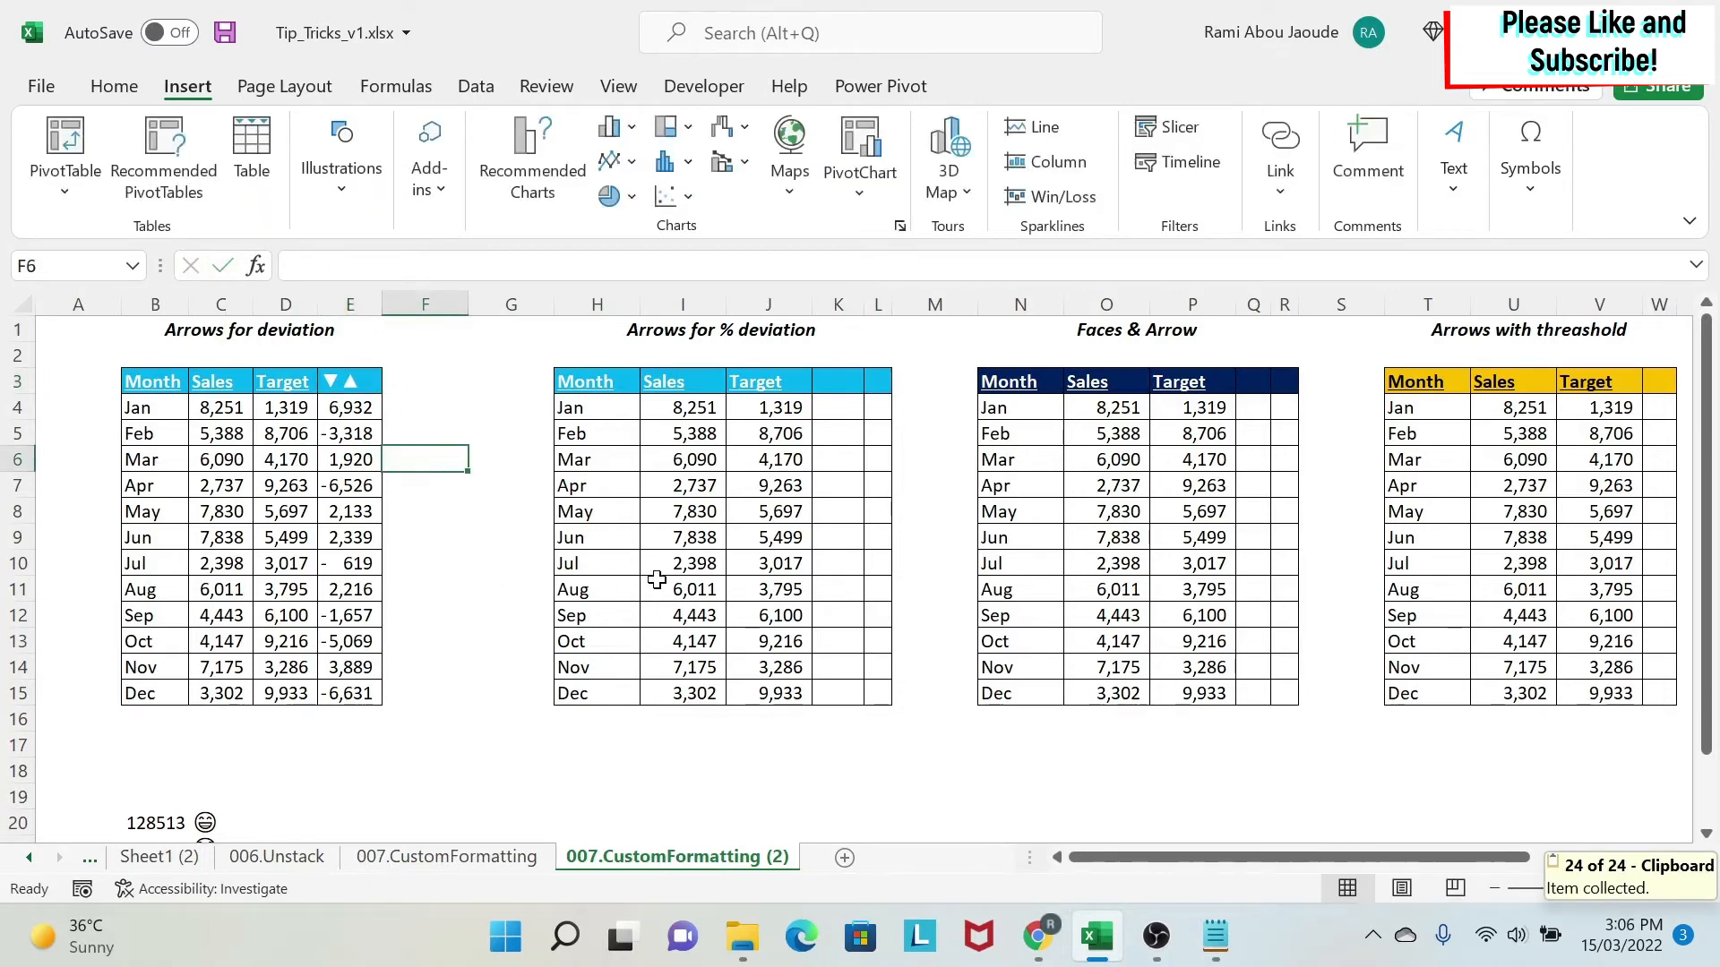
{"action": "left_click", "coordinate": [1215, 936]}
{"action": "key", "text": "ctrl+v"}
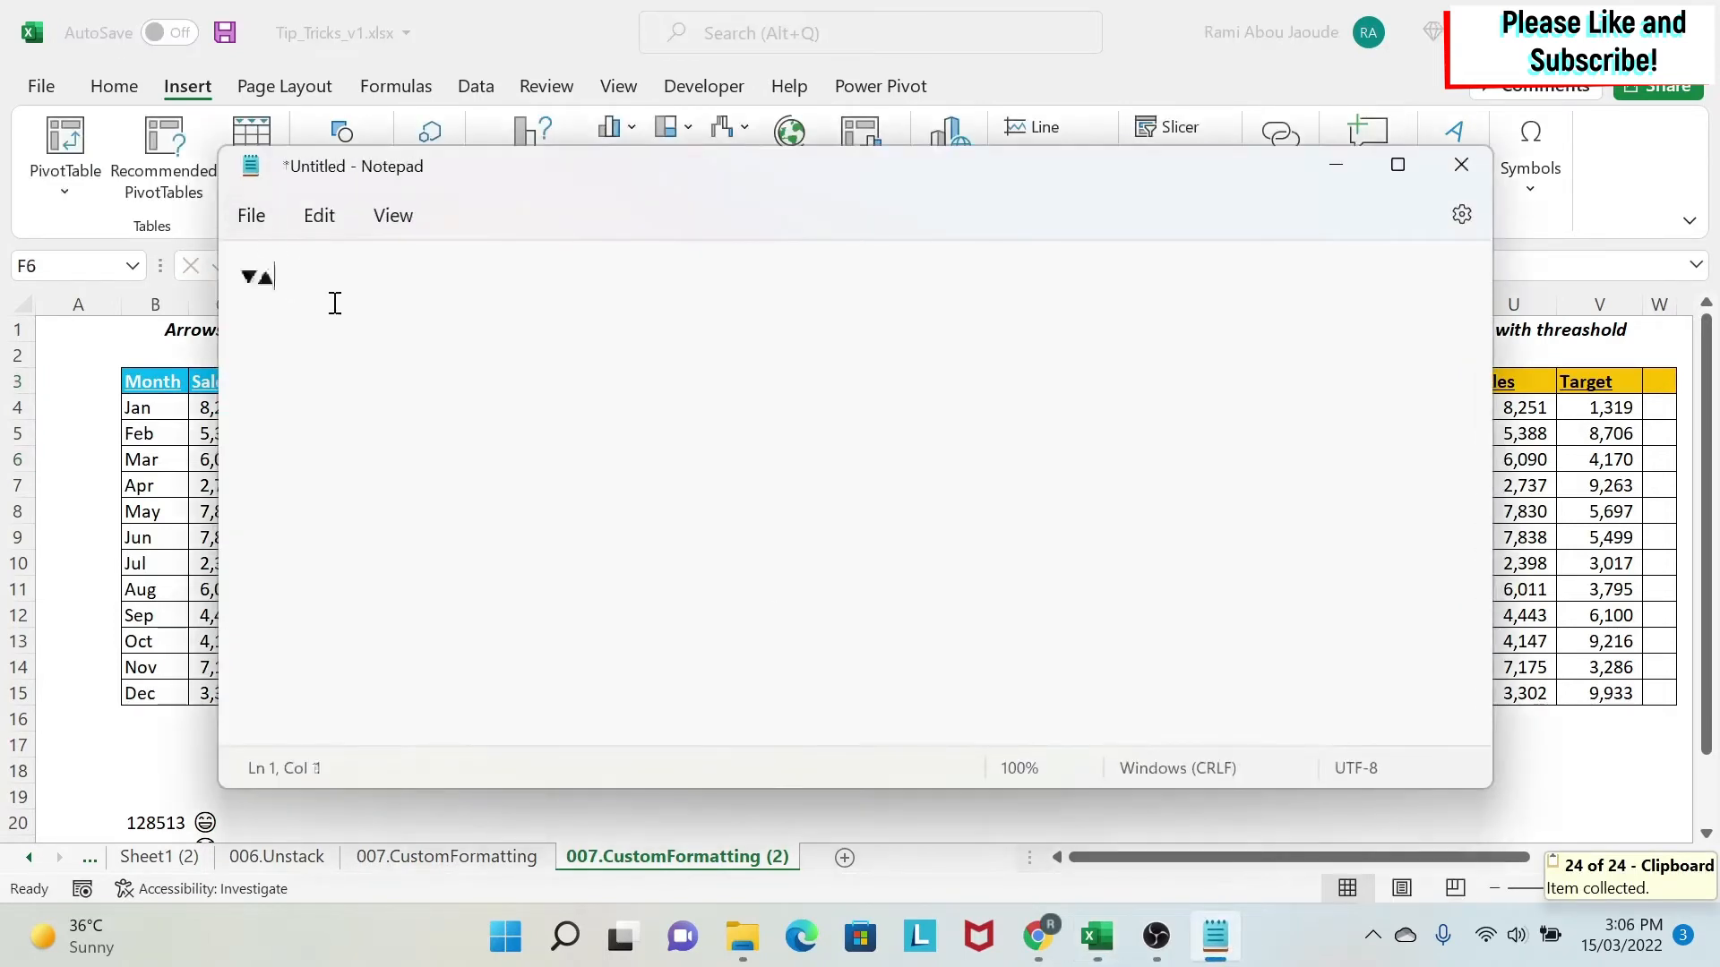
{"action": "key", "text": "alt+Tab"}
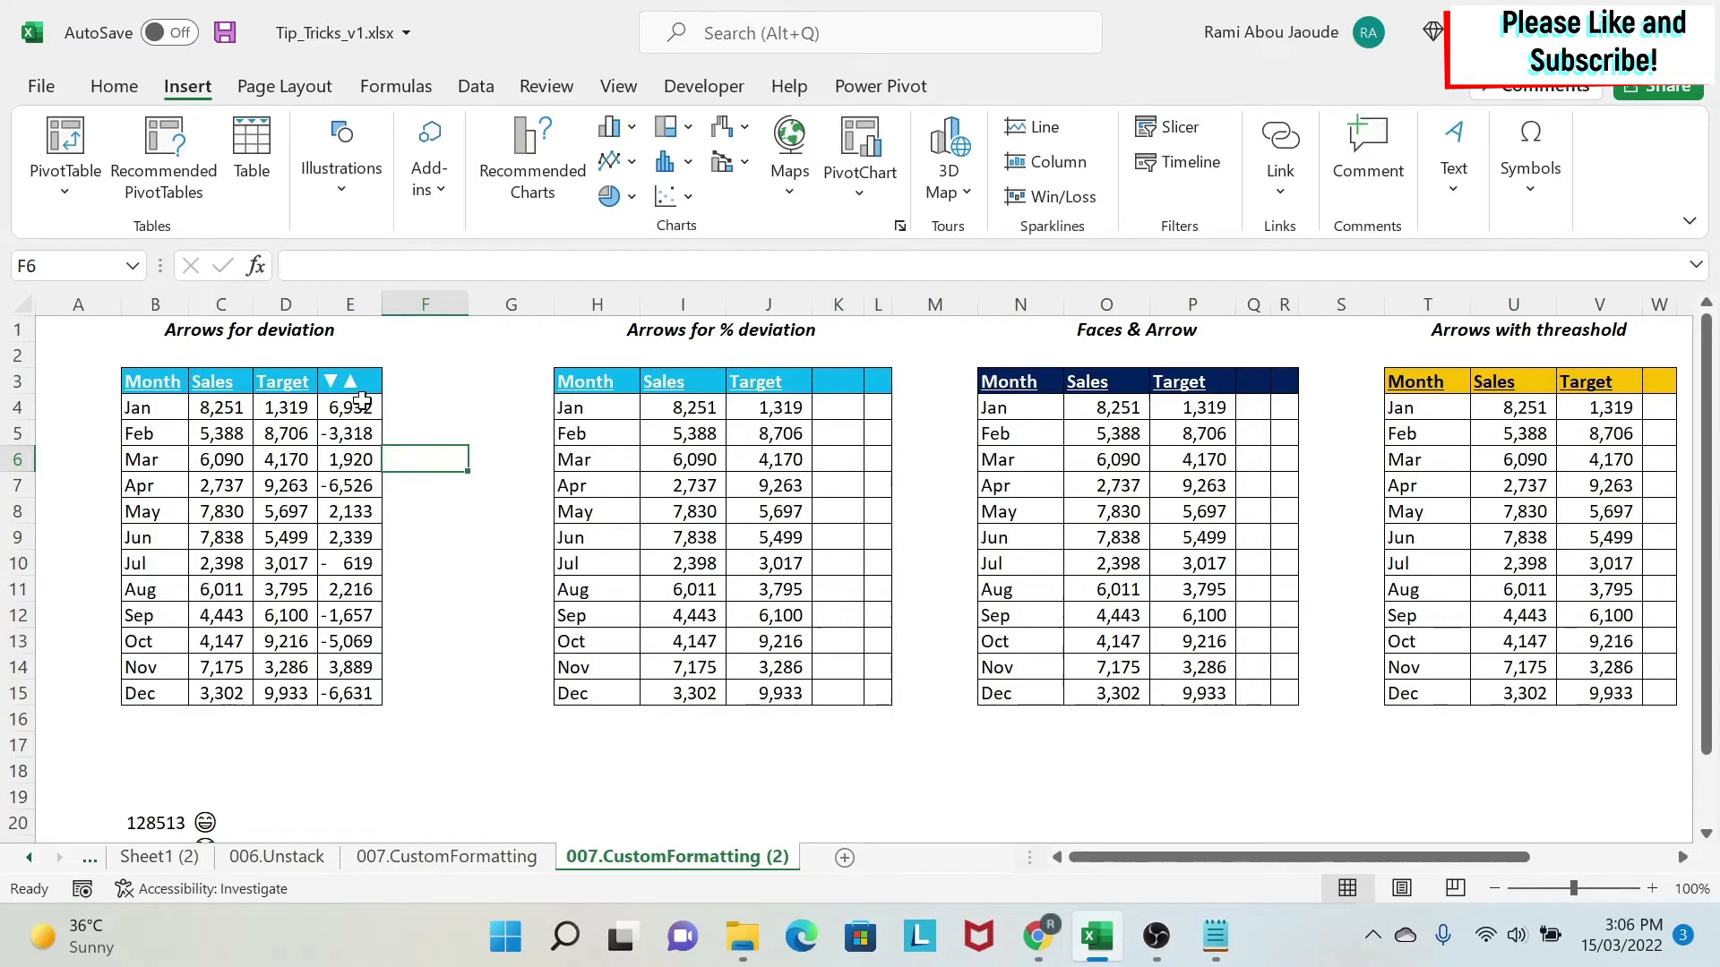
Open the custom number format of the deviation cells E4:E15 and clear the existing format code
{"action": "left_click_drag", "start_coordinate": [360, 409], "coordinate": [362, 694]}
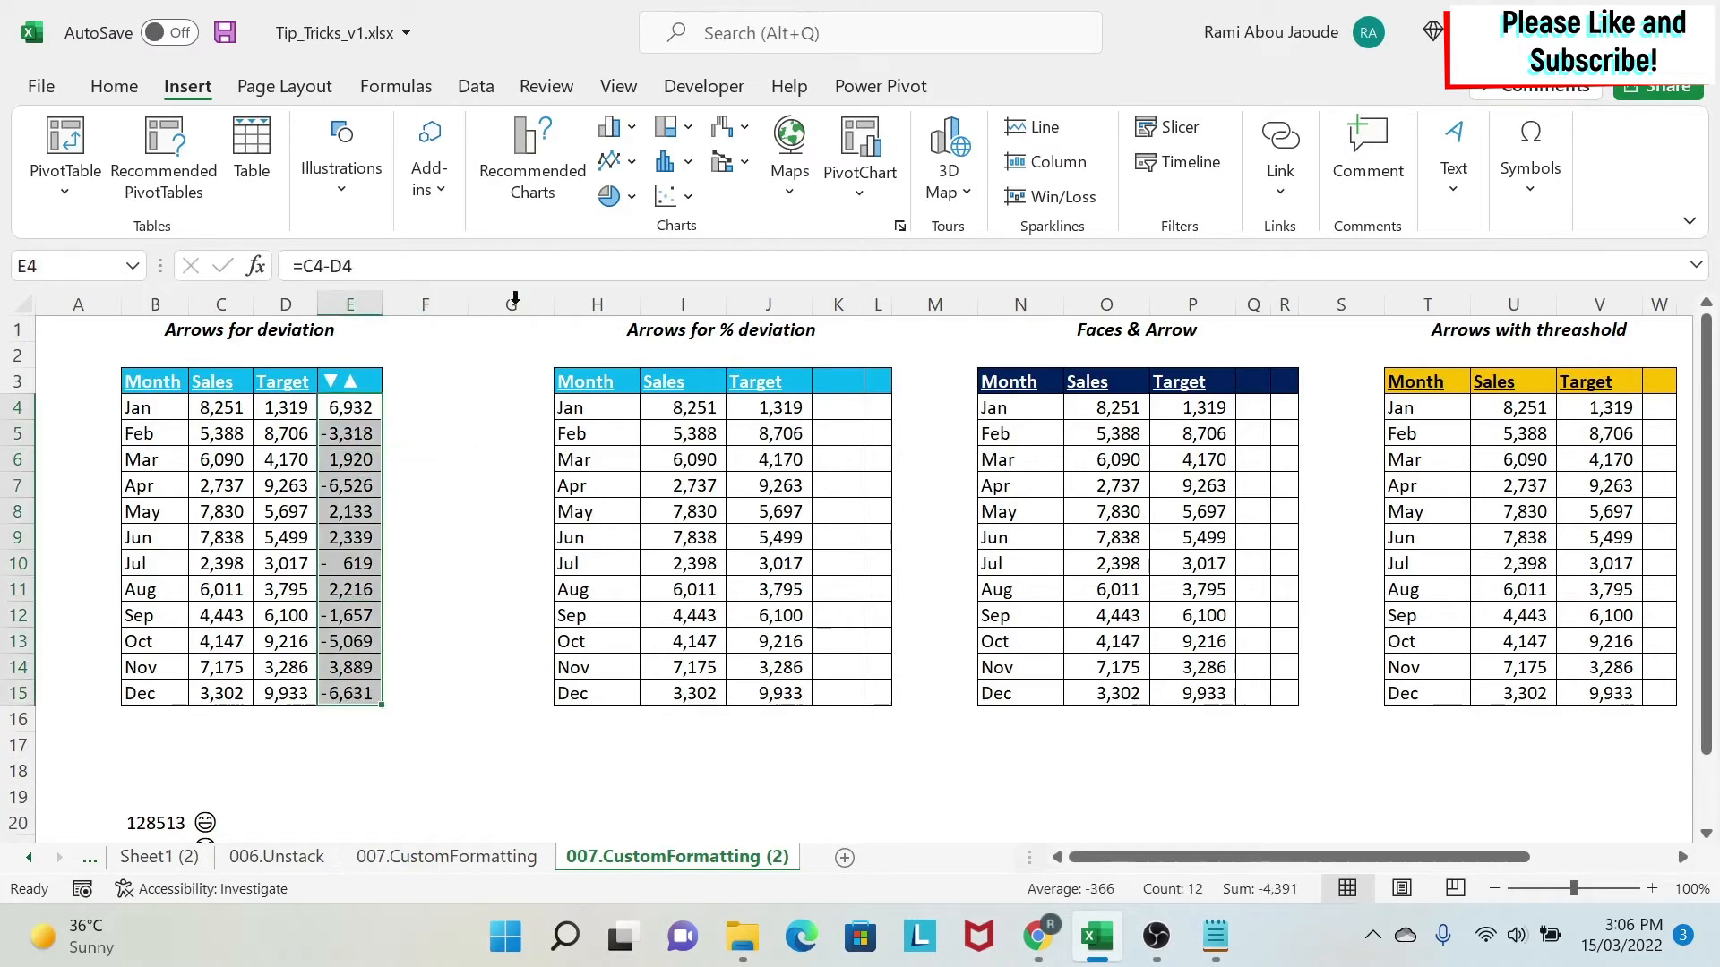
{"action": "left_click", "coordinate": [113, 84]}
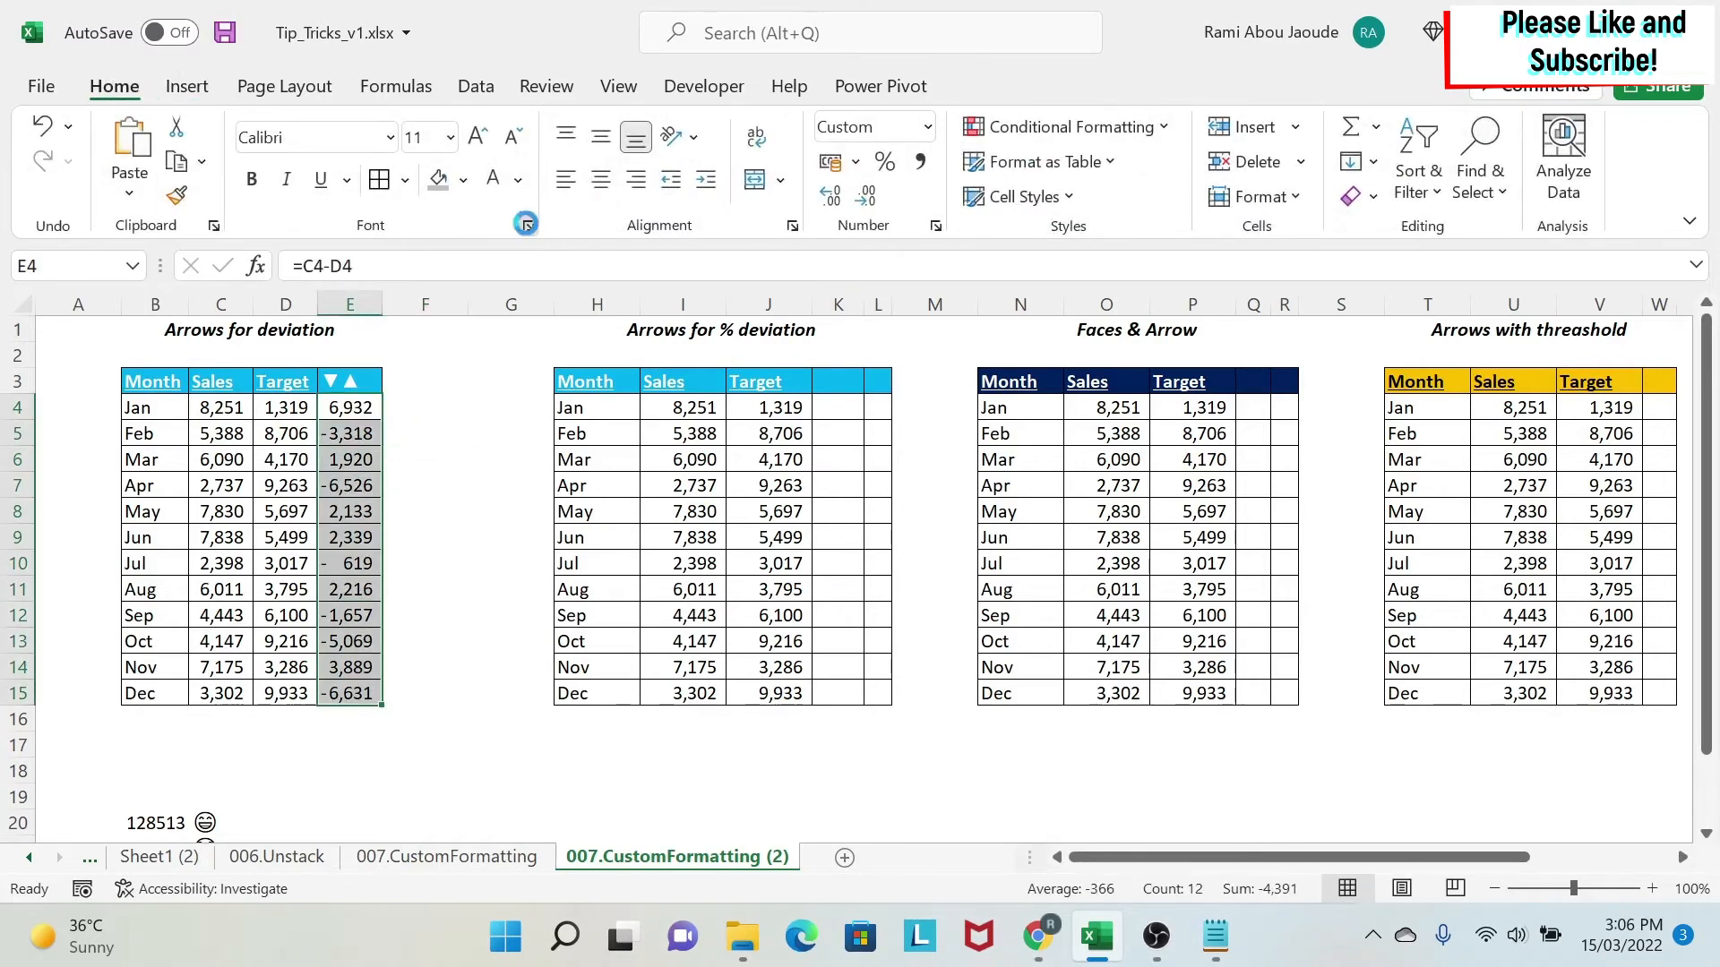
{"action": "left_click", "coordinate": [529, 225]}
{"action": "left_click", "coordinate": [850, 80]}
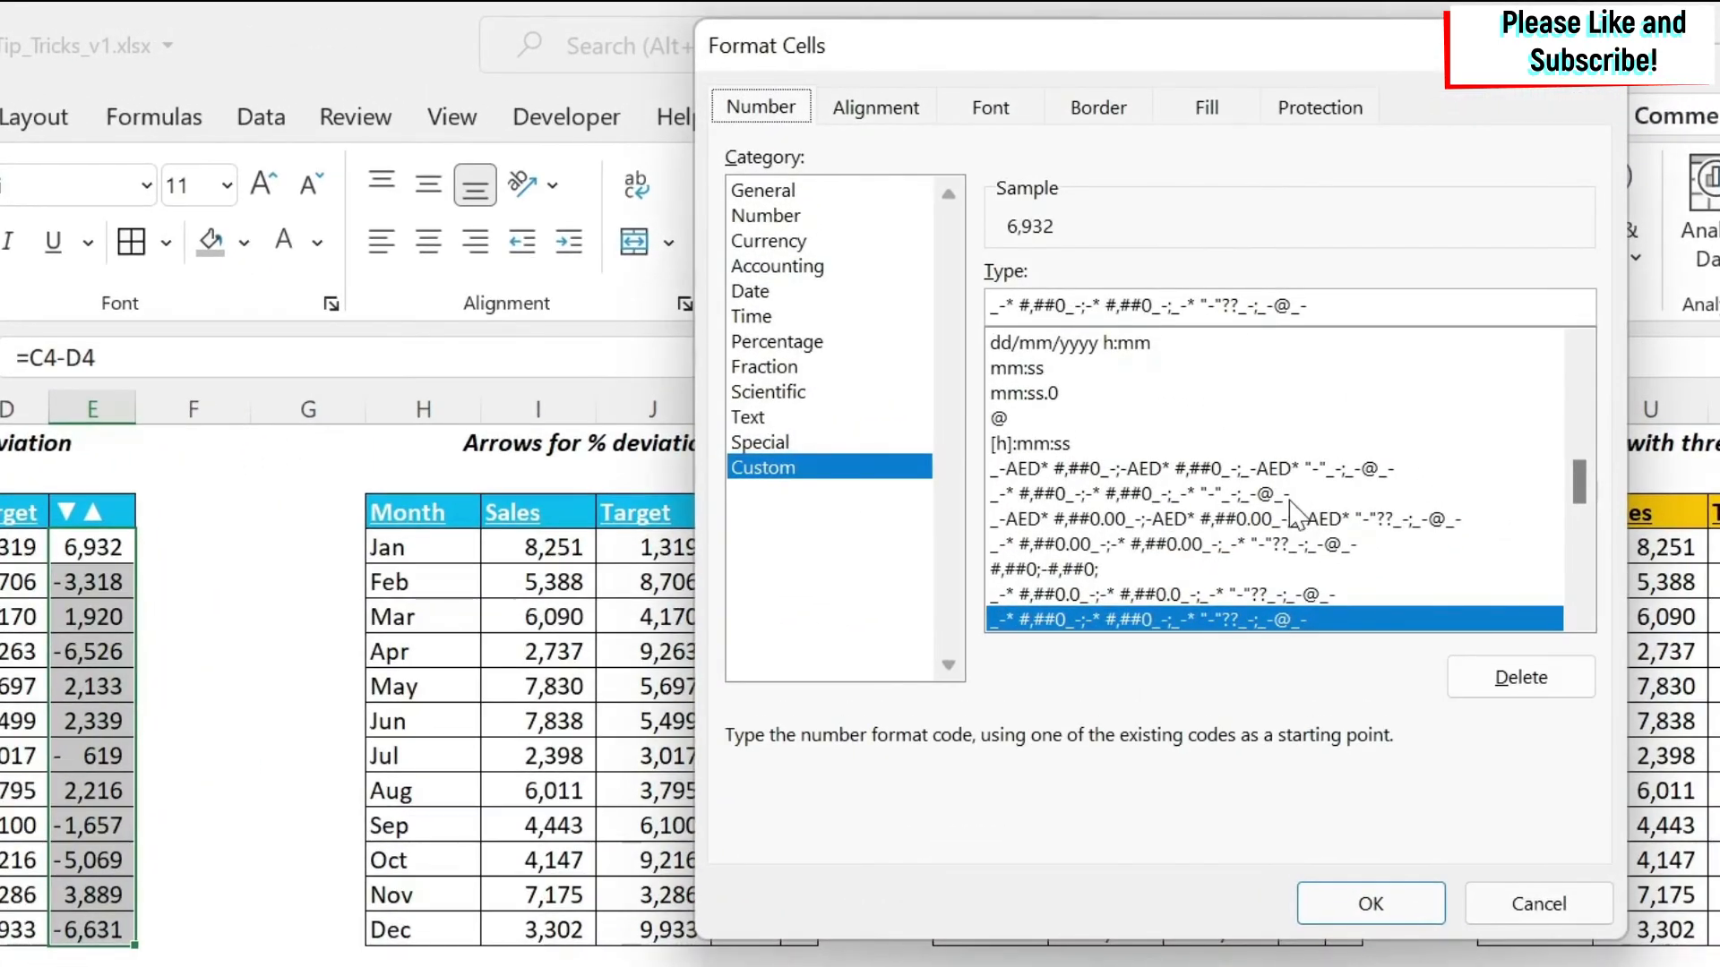
{"action": "left_click_drag", "start_coordinate": [1363, 309], "coordinate": [985, 306]}
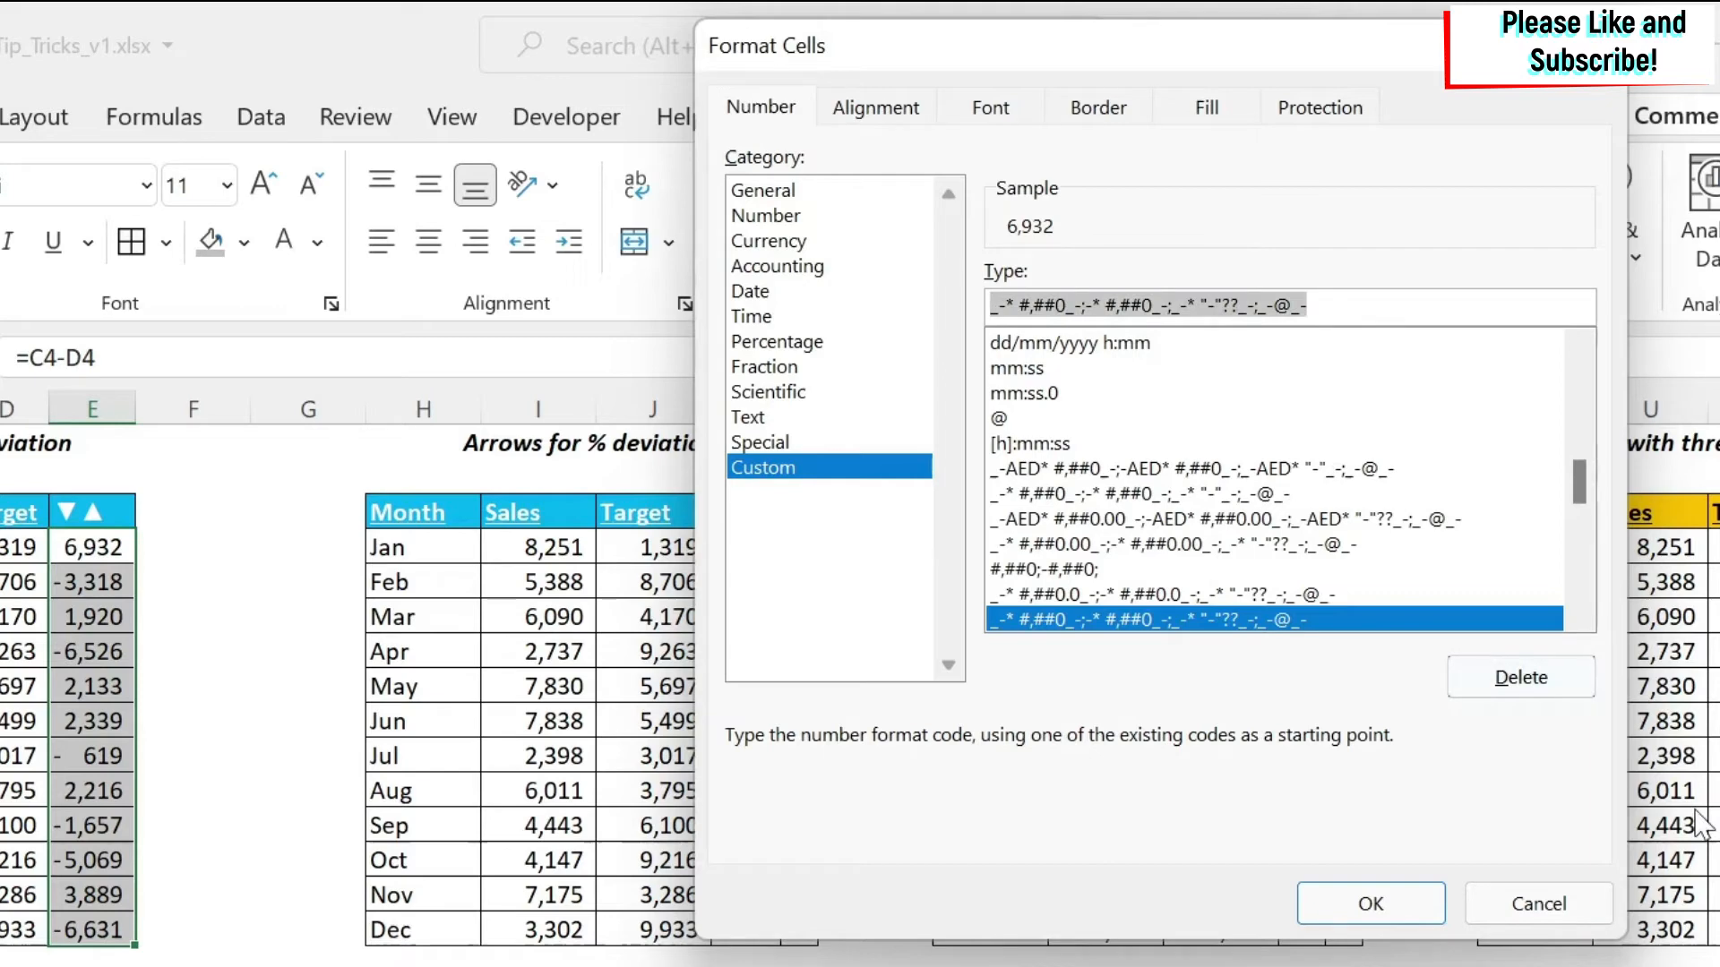
{"action": "key", "text": "BackSpace"}
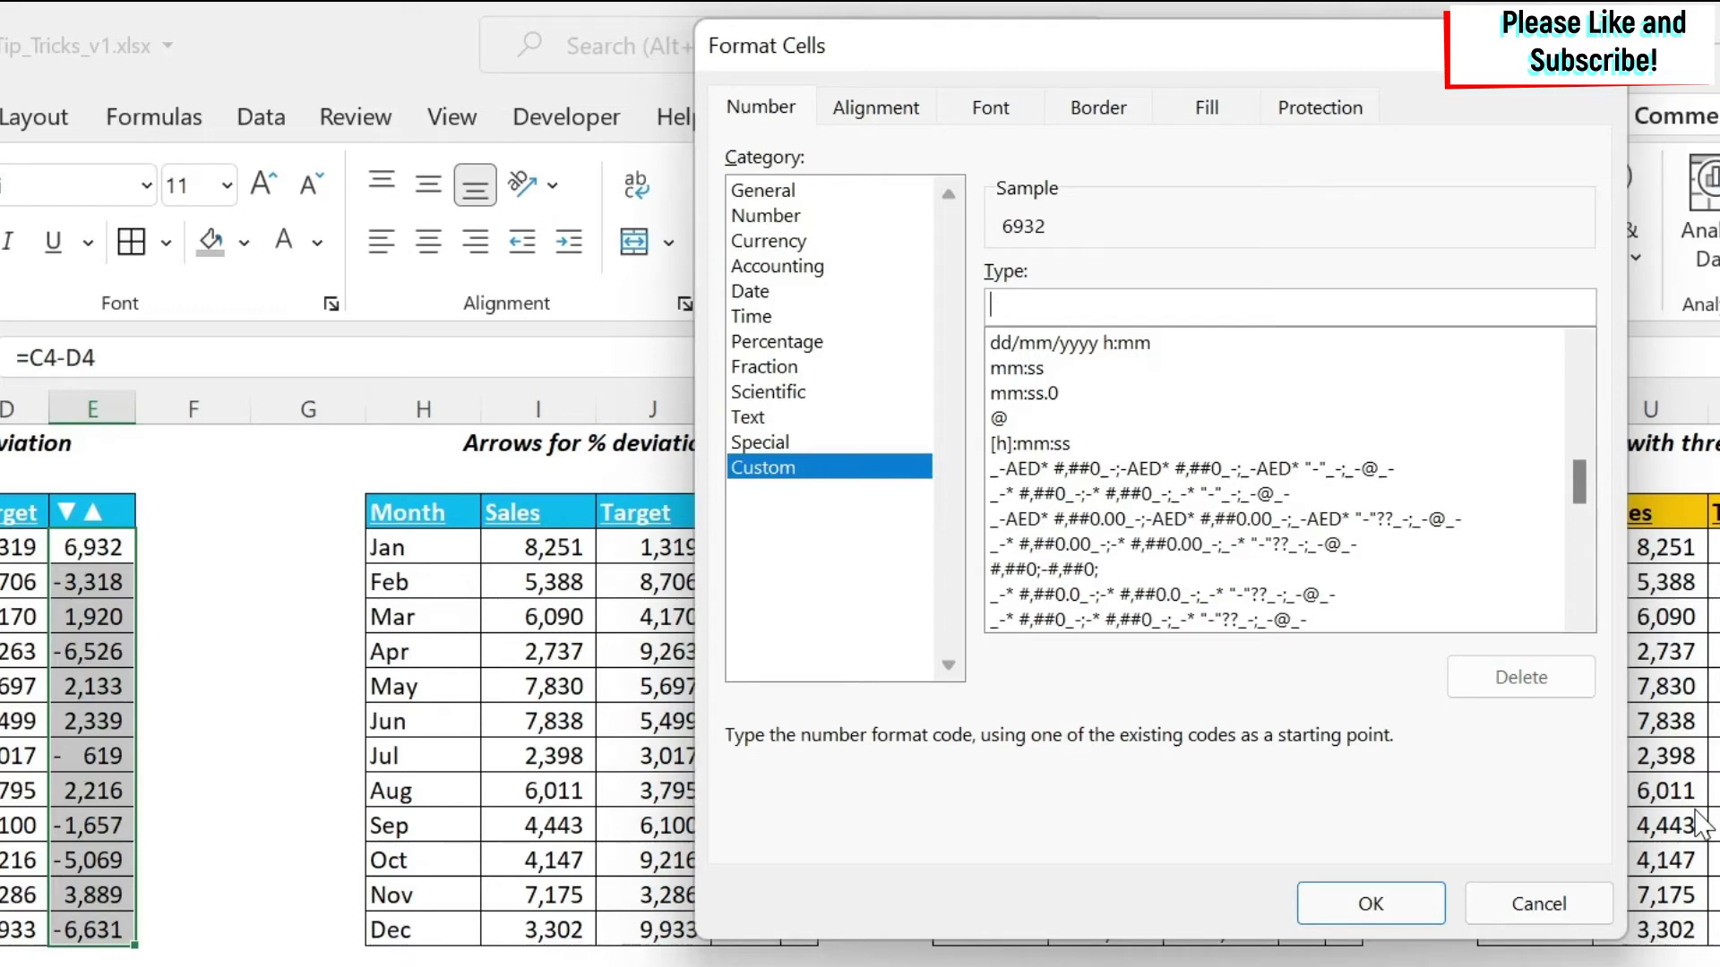
Begin the positive section of the format code with [green]"▲, copying the triangle from Notepad
{"action": "type", "text": "[g"}
{"action": "type", "text": "reen]\""}
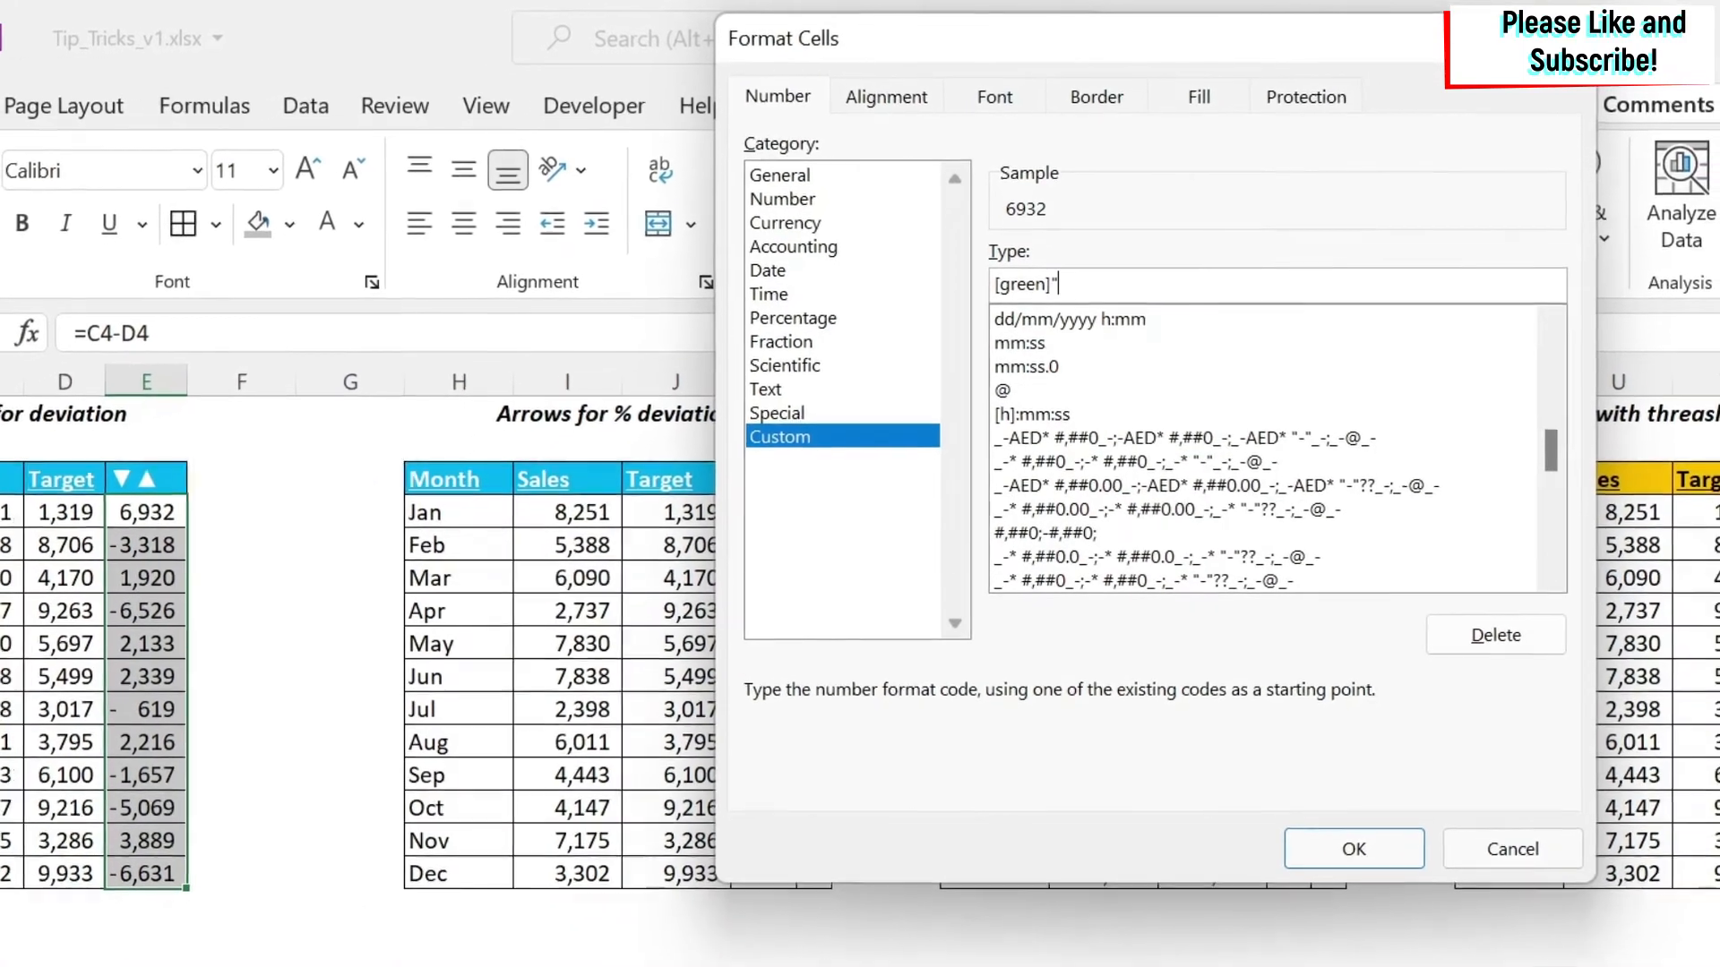
{"action": "key", "text": "alt+Tab"}
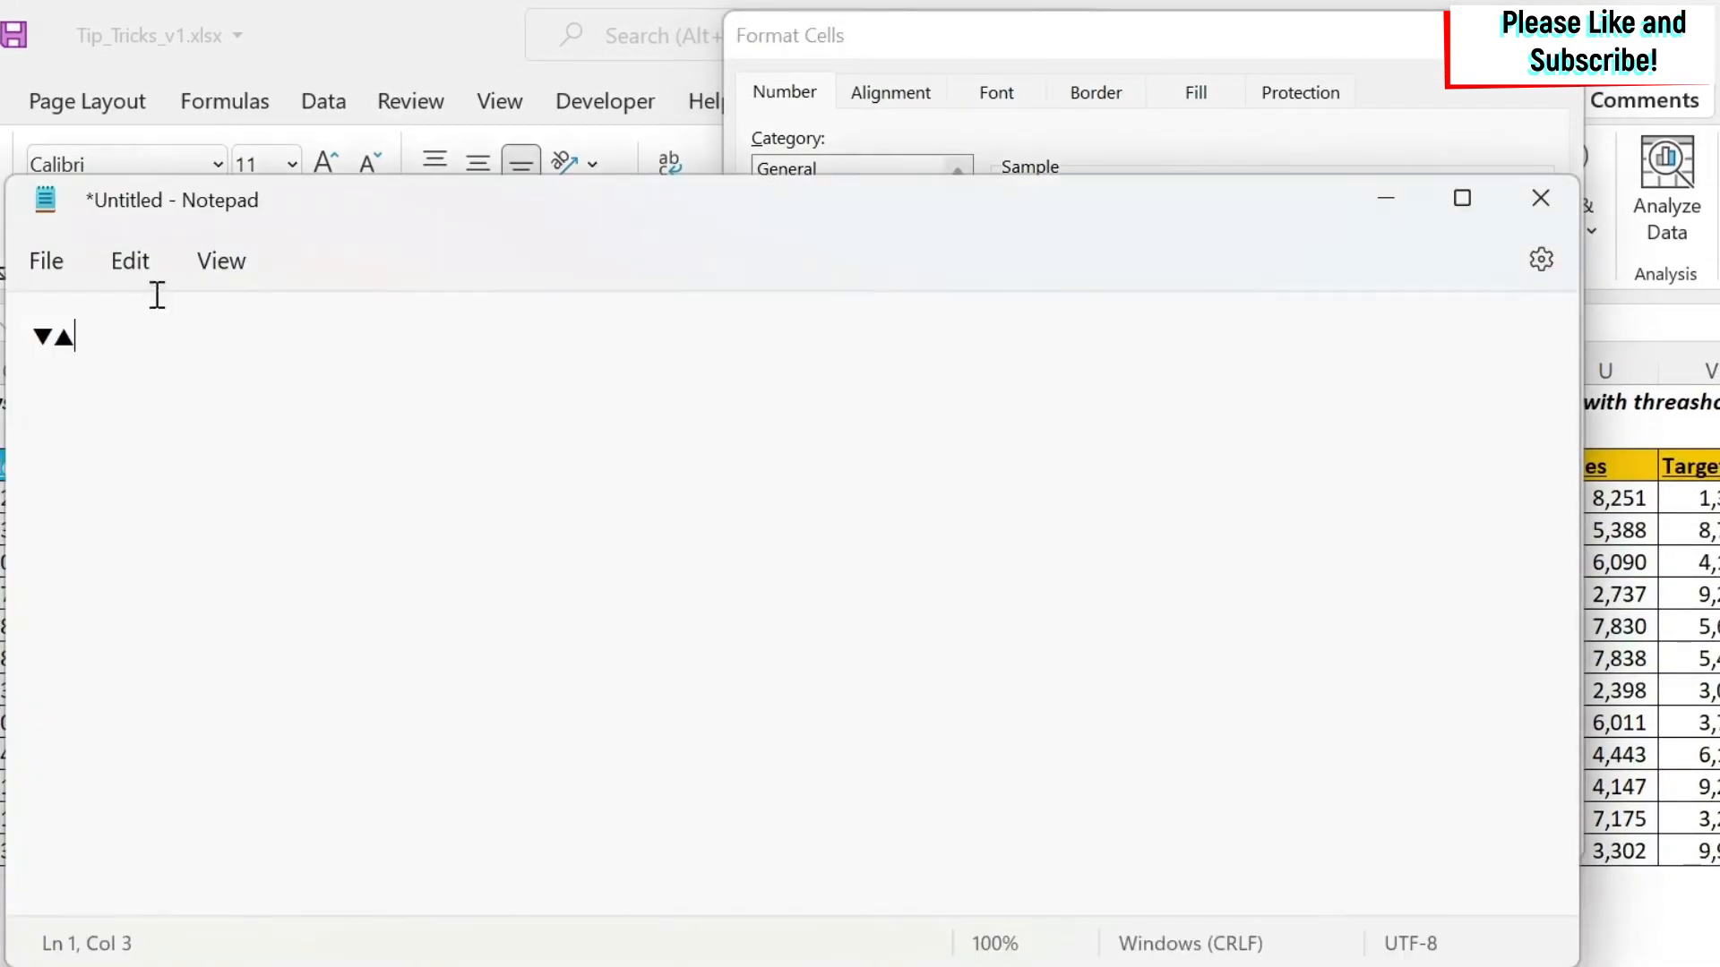
{"action": "left_click", "coordinate": [59, 337]}
{"action": "key", "text": "shift+Right"}
{"action": "key", "text": "alt+Tab"}
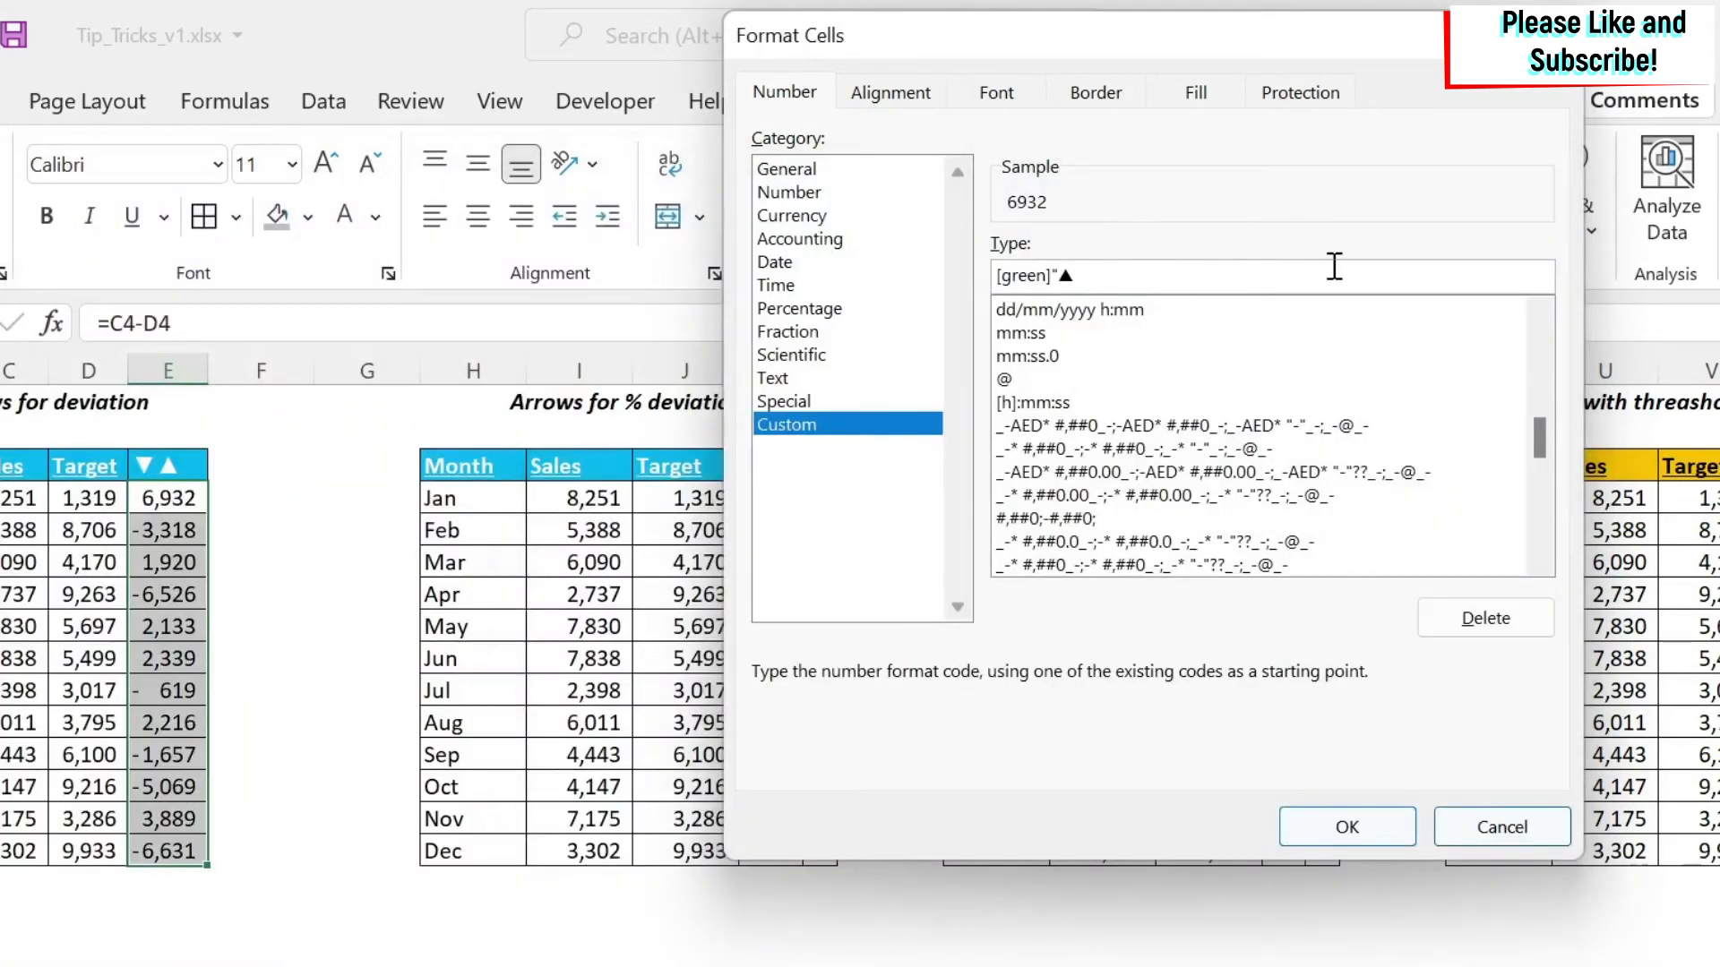
Complete the code as [green]"▲";[red]"▼"; with the down triangle copied from Notepad, and apply it to E4:E15
{"action": "type", "text": "\""}
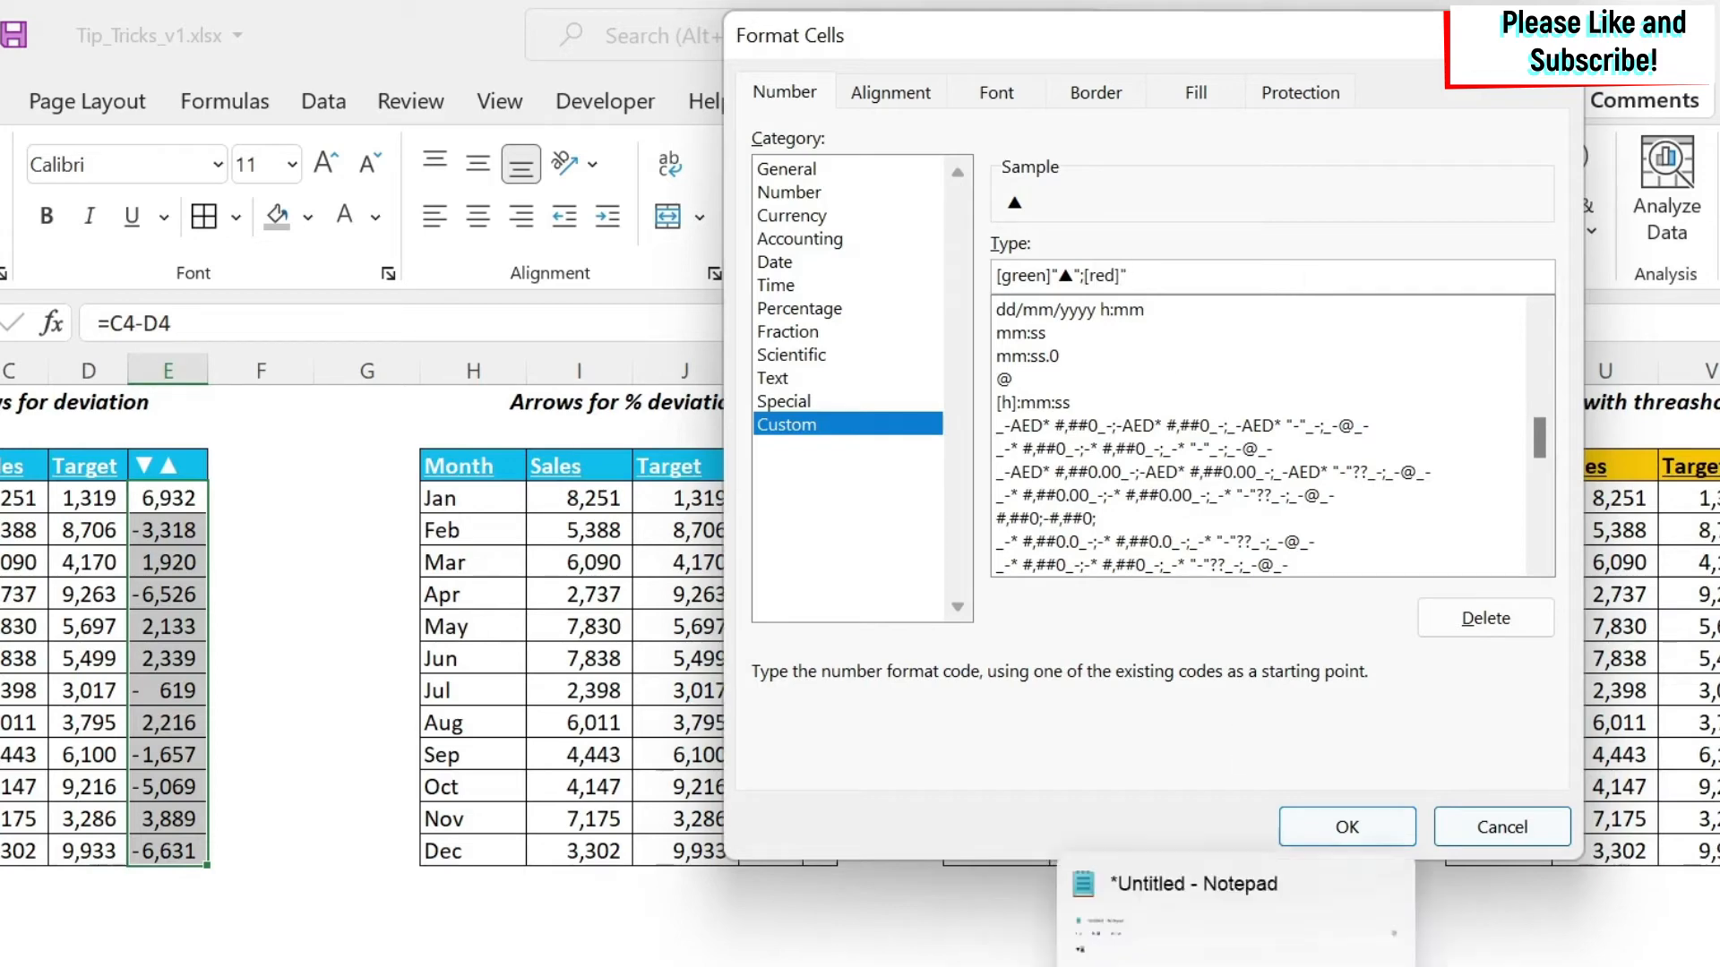
{"action": "left_click", "coordinate": [1201, 962]}
{"action": "left_click_drag", "start_coordinate": [33, 339], "coordinate": [51, 339]}
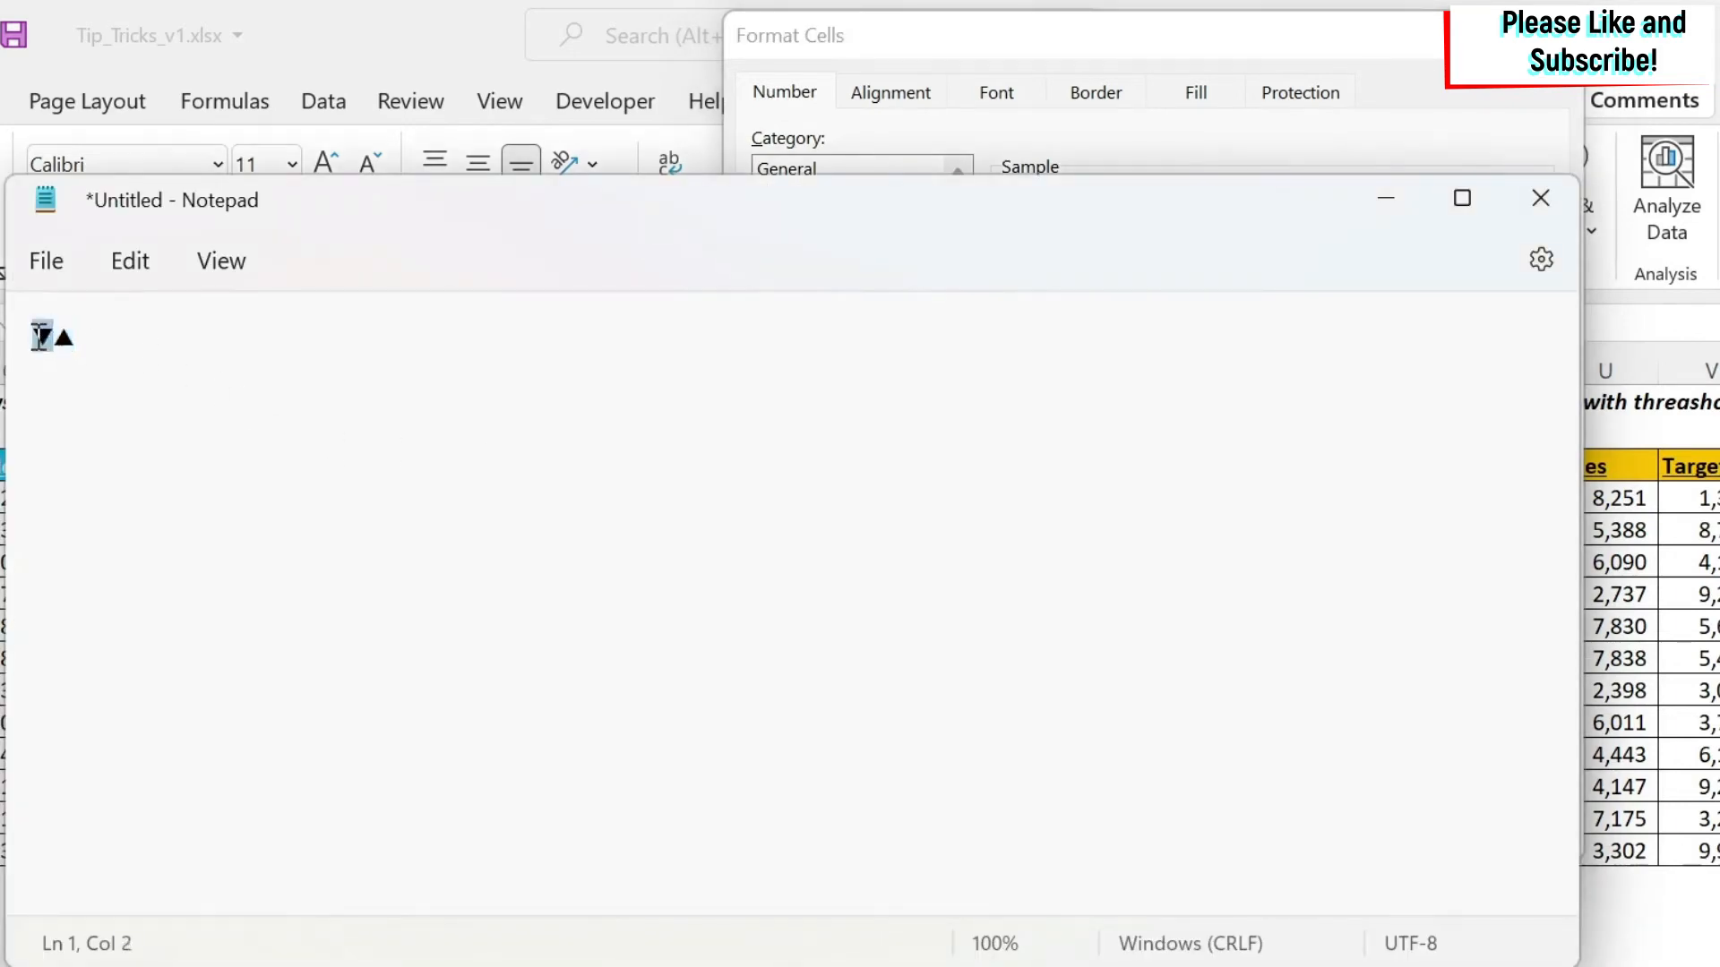
{"action": "left_click", "coordinate": [892, 40]}
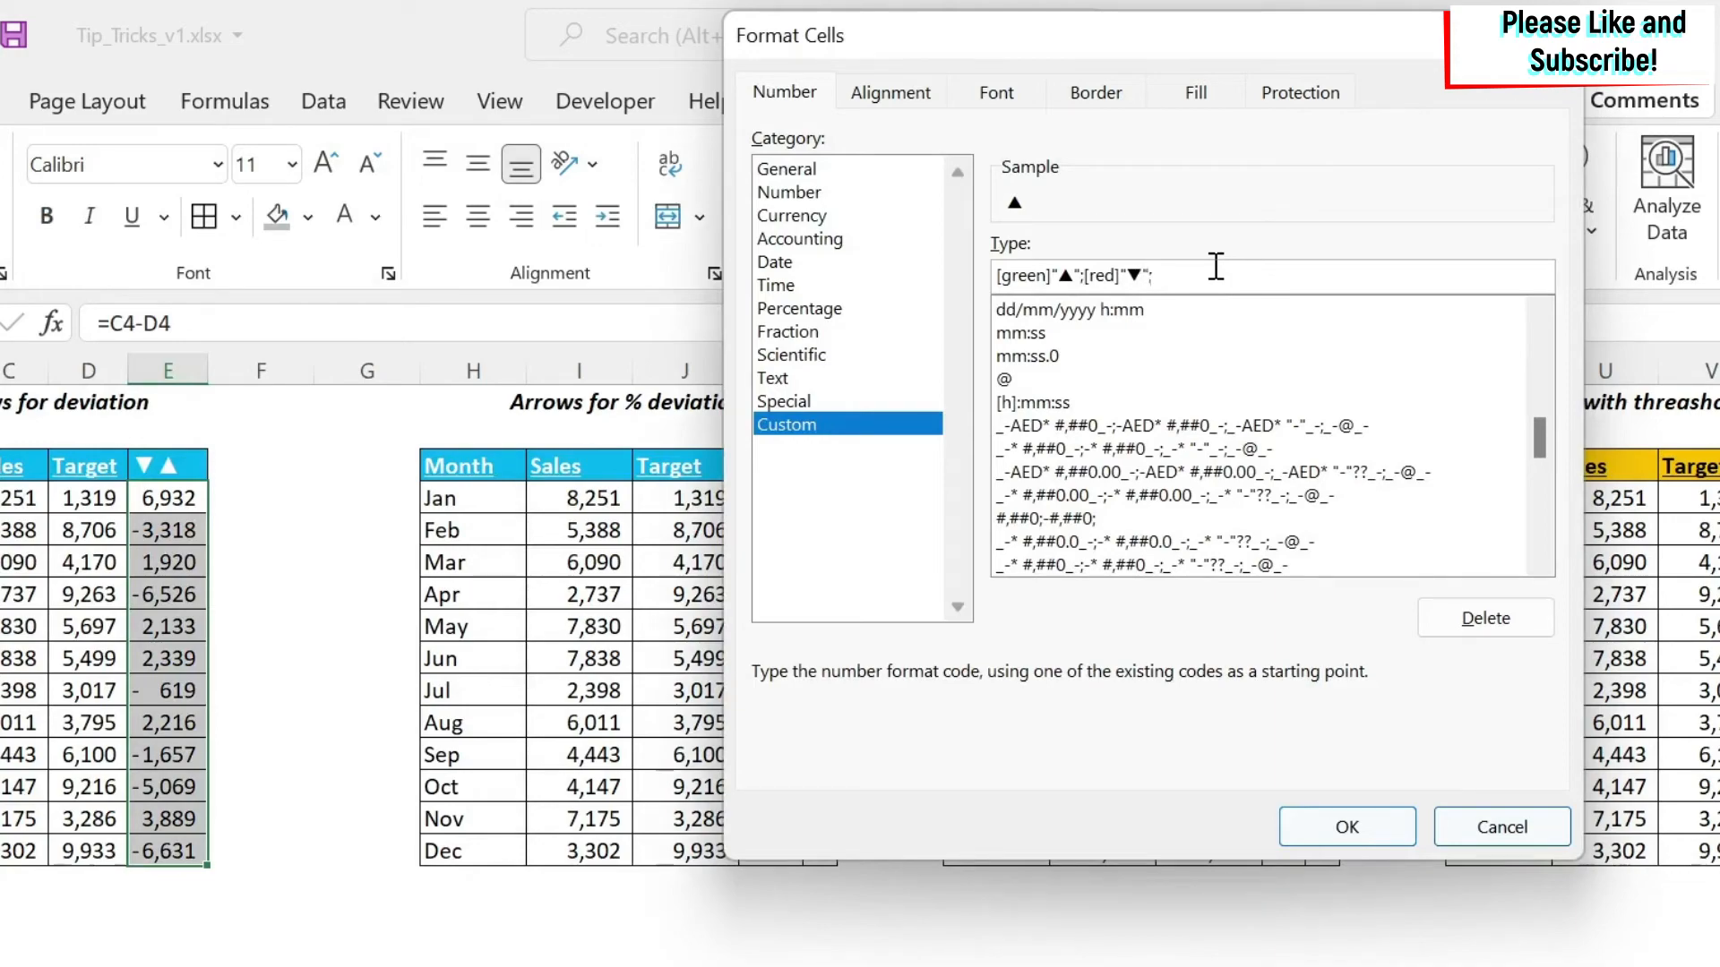
{"action": "left_click", "coordinate": [1366, 831]}
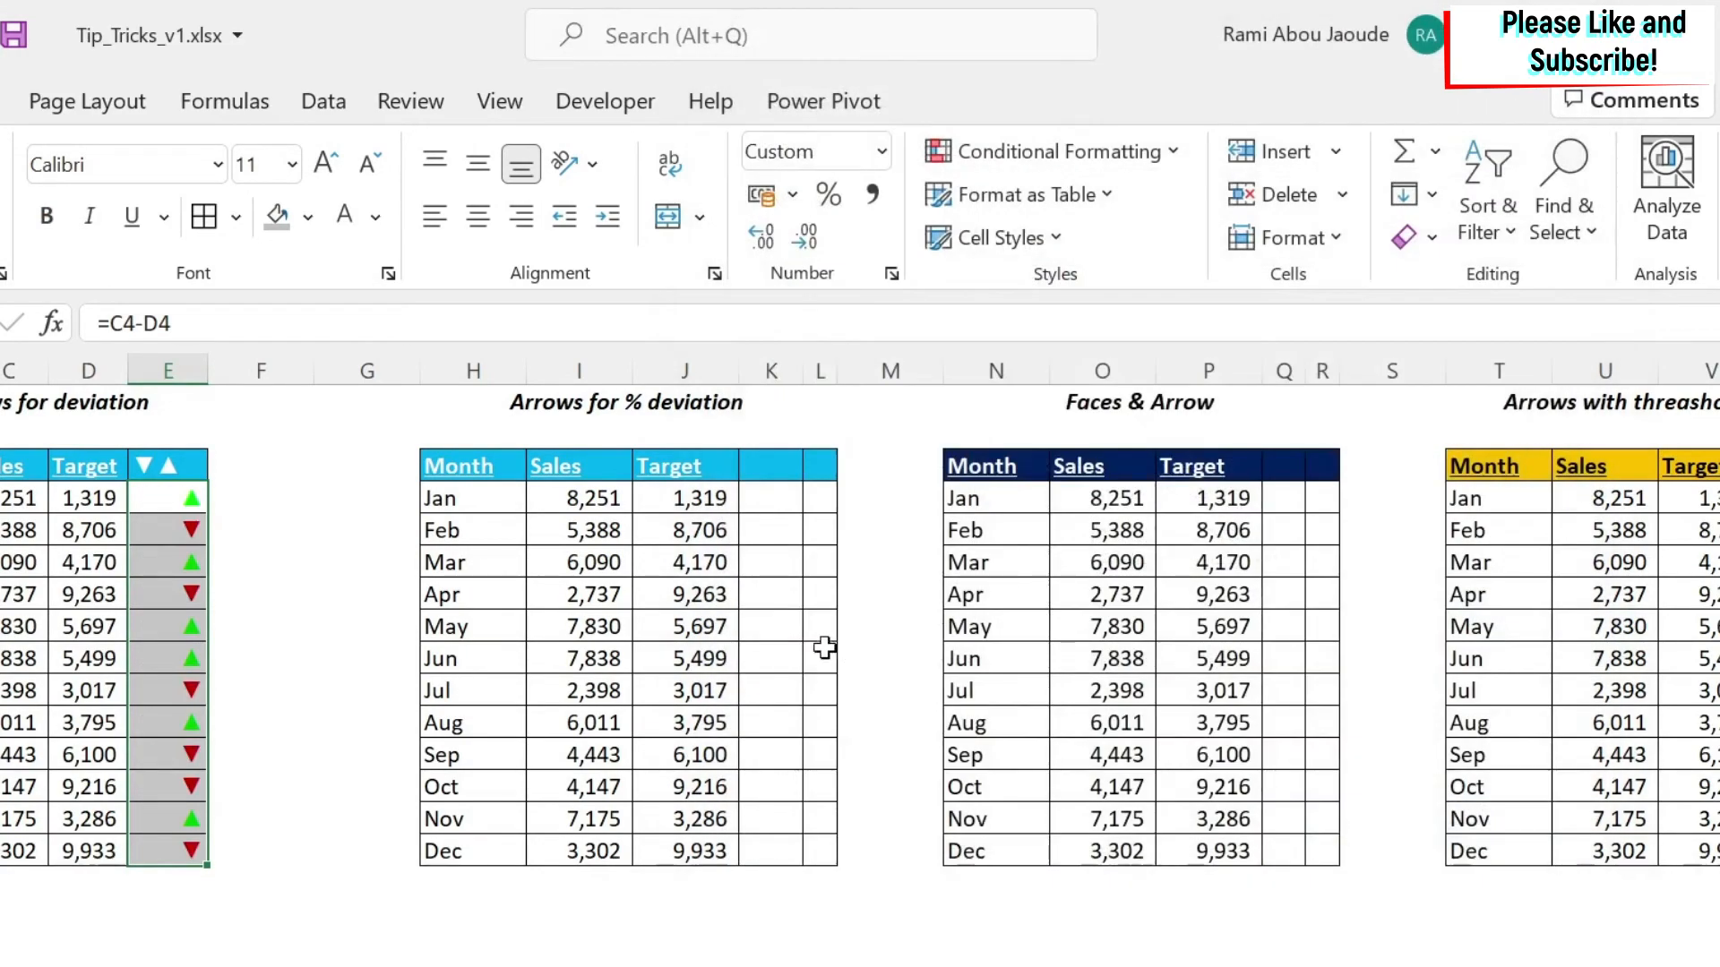
Narrow column E to fit the arrow symbols
{"action": "left_click", "coordinate": [367, 563]}
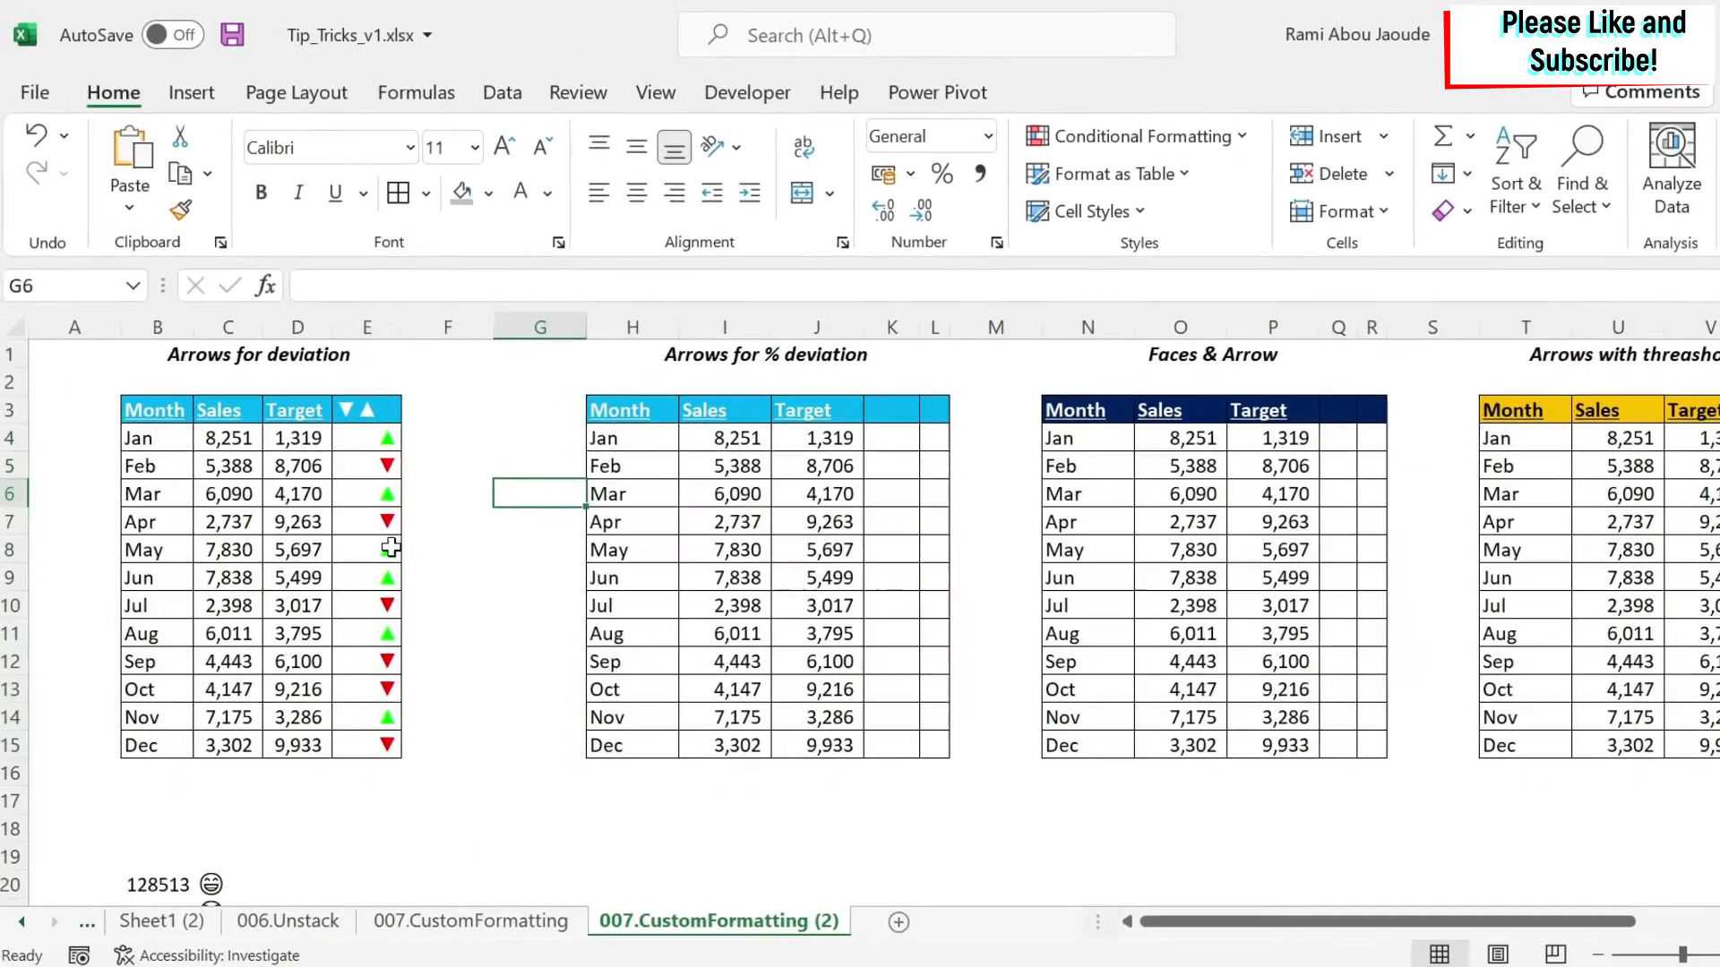
{"action": "left_click_drag", "start_coordinate": [404, 328], "coordinate": [379, 328]}
{"action": "left_click", "coordinate": [430, 524]}
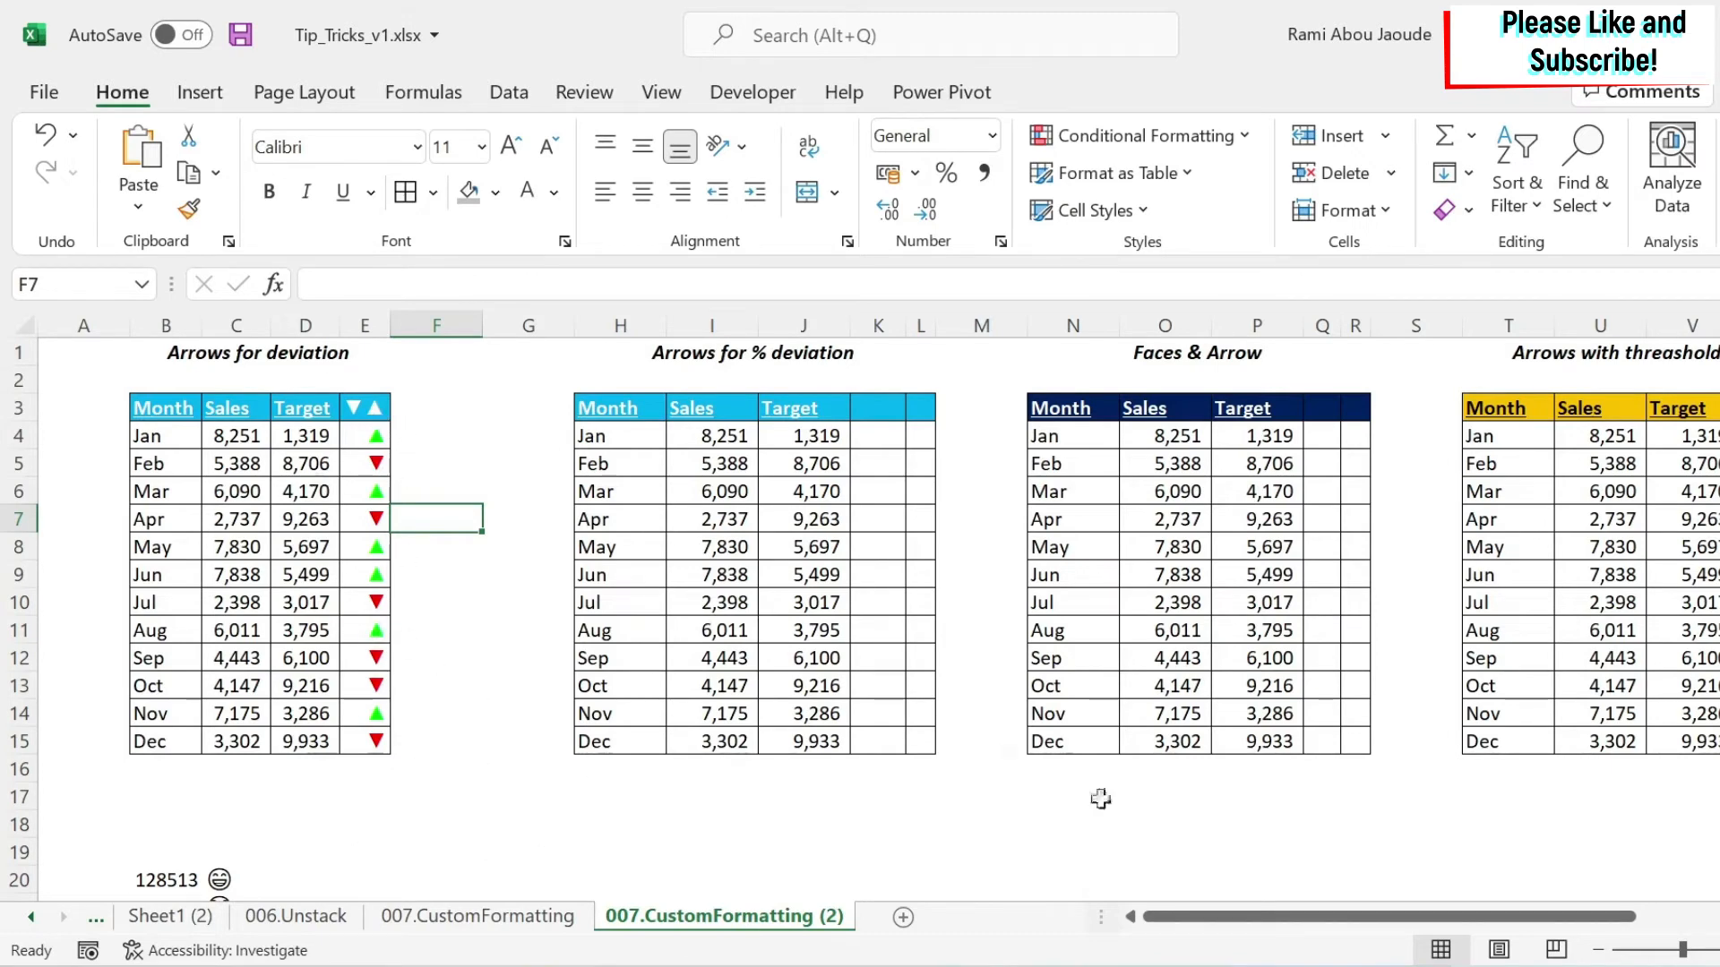
Switch to Chrome, search the web for "excel color code" and open the Color Palette and the 56 Excel ColorIndex Colors page
{"action": "key", "text": "alt+Tab"}
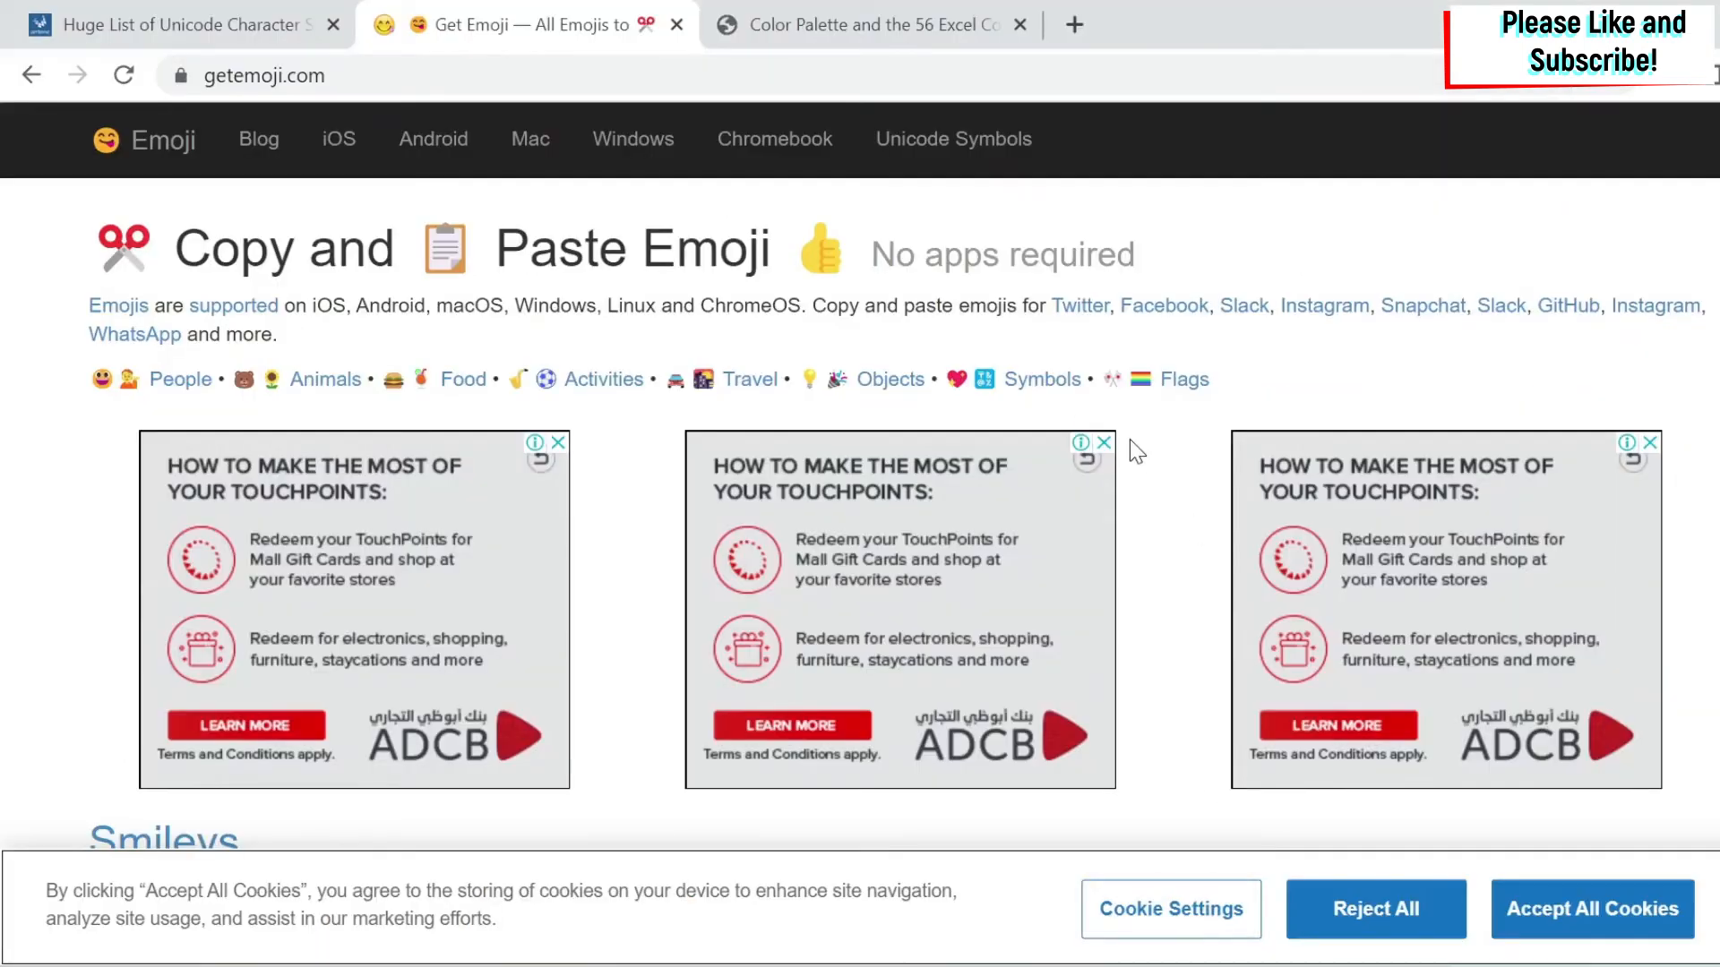
{"action": "left_click", "coordinate": [768, 10]}
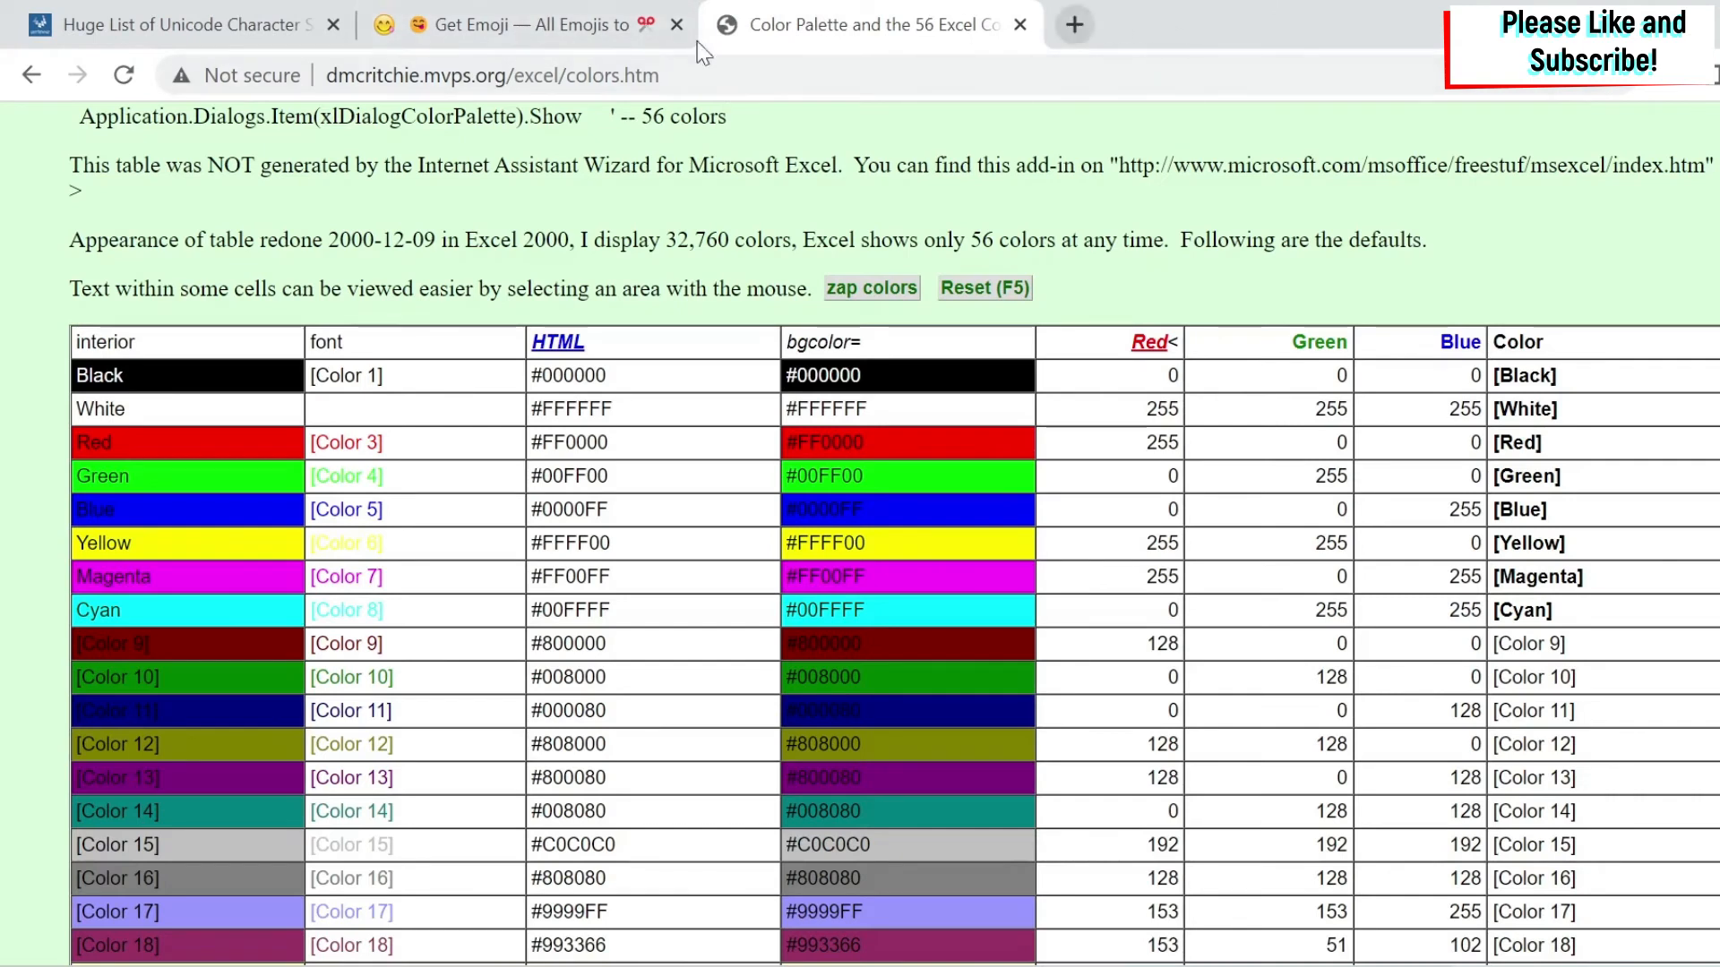
{"action": "left_click", "coordinate": [1075, 25]}
{"action": "type", "text": "excel color co"}
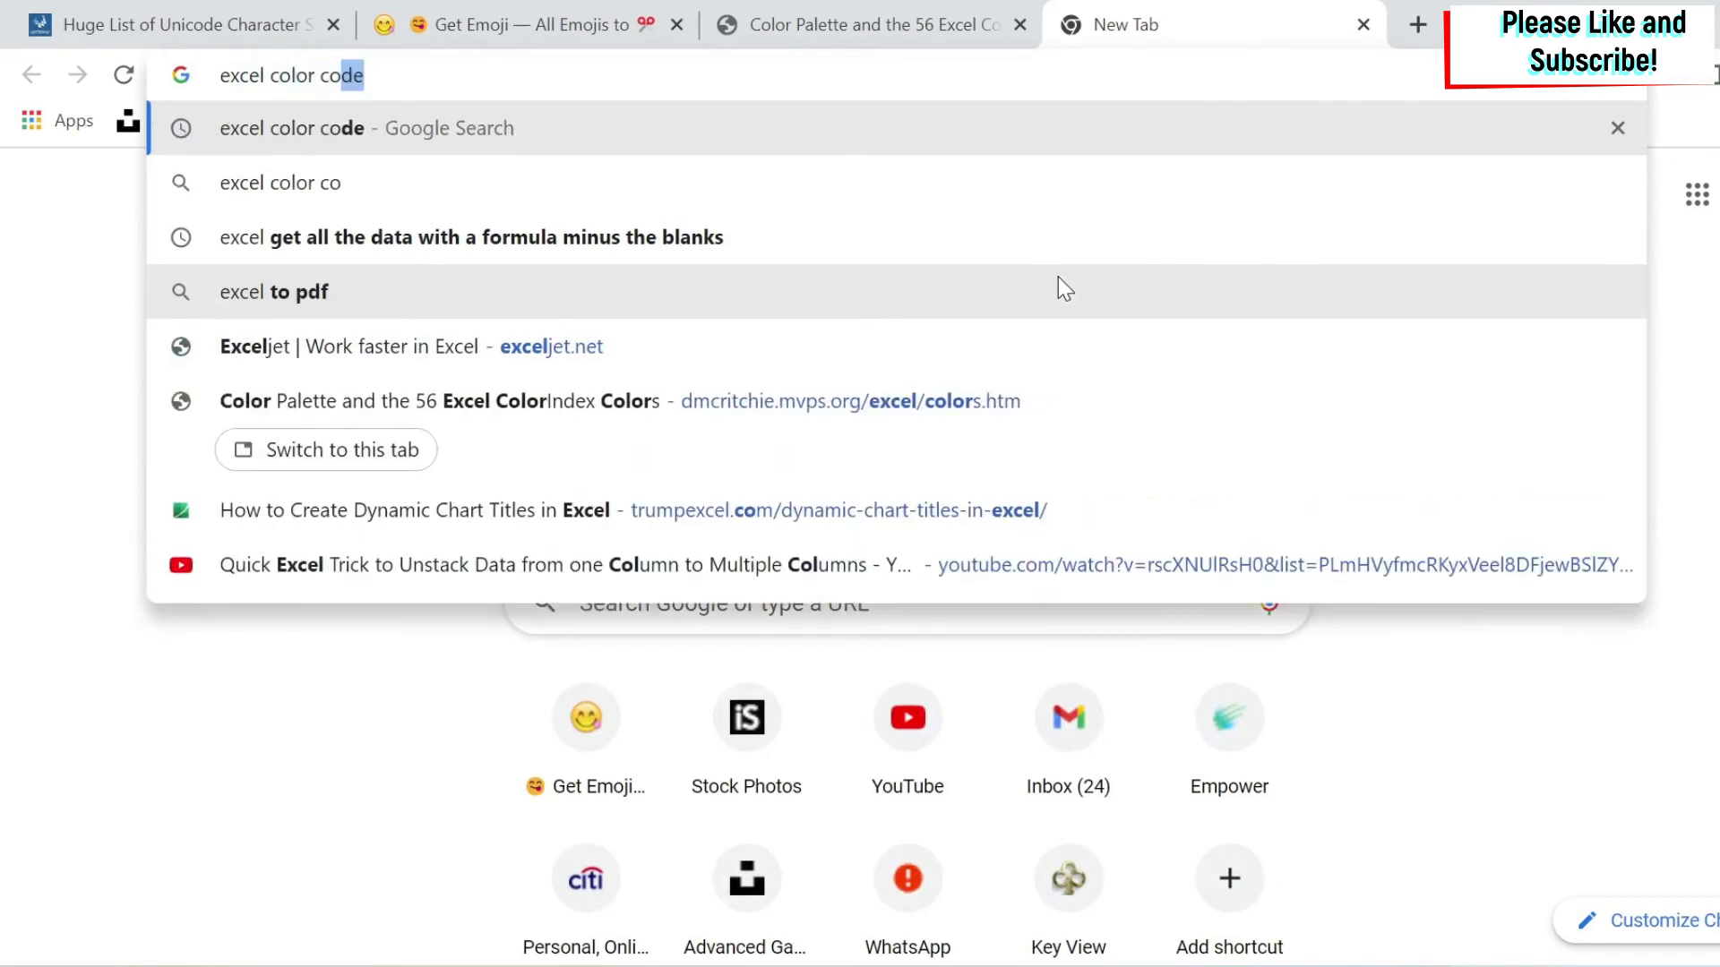
{"action": "key", "text": "Return"}
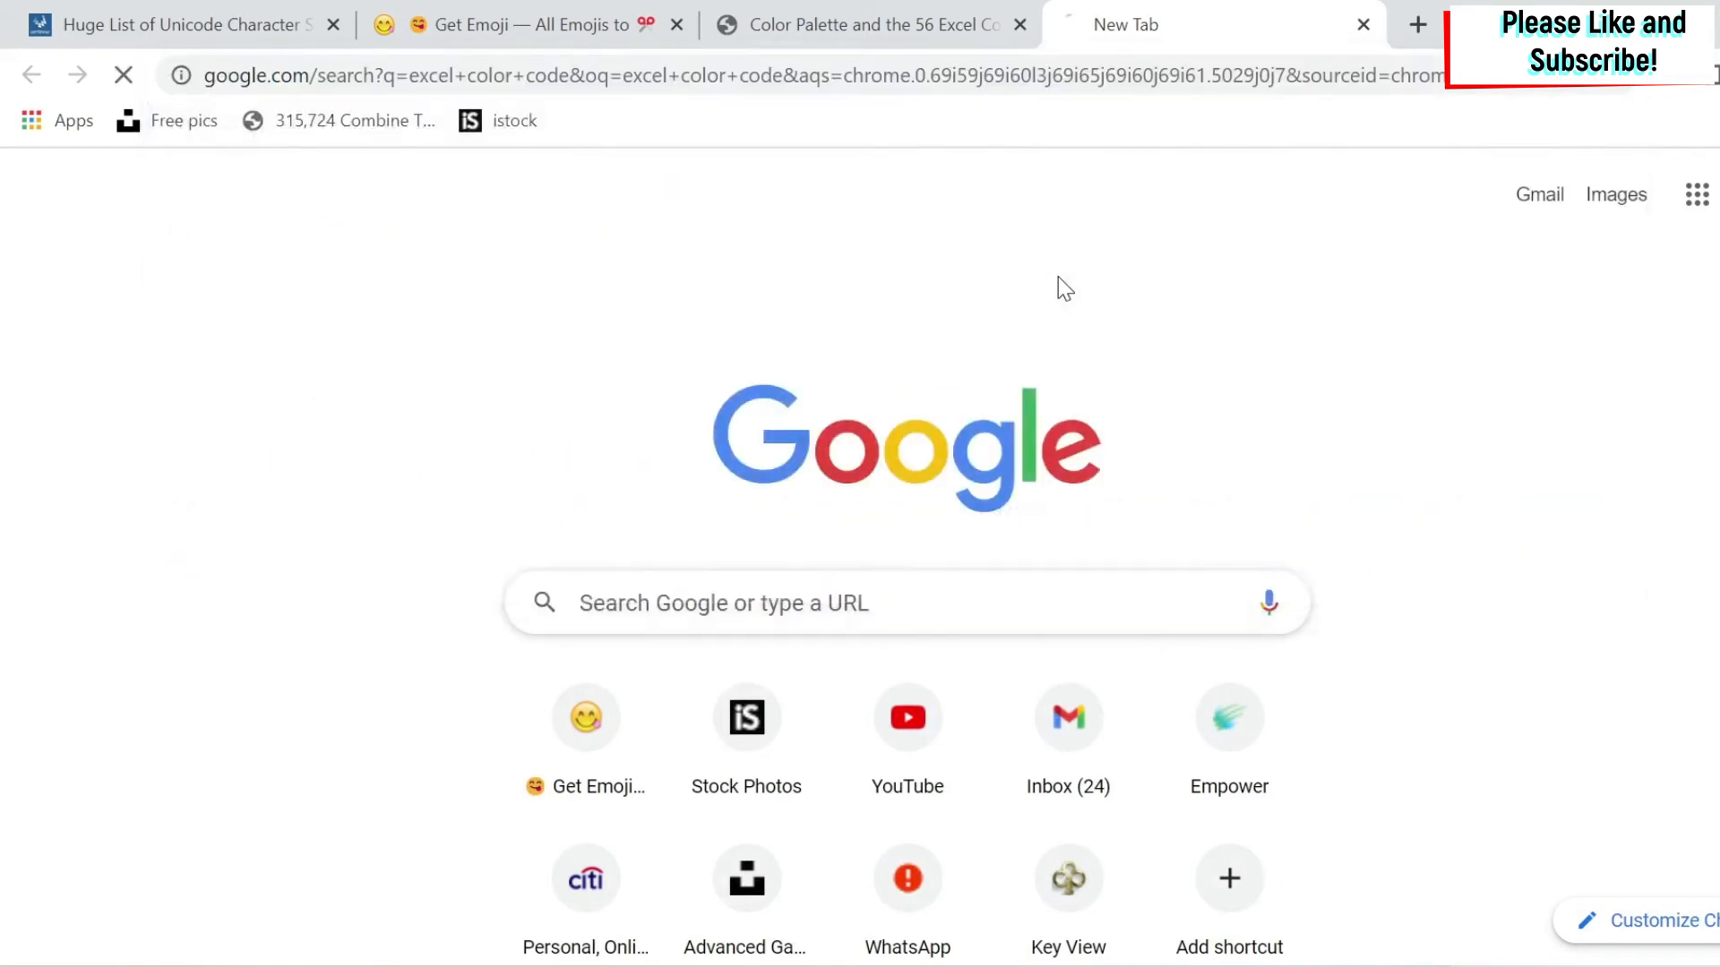
{"action": "scroll", "coordinate": [312, 772], "scroll_direction": "down", "scroll_amount": 4}
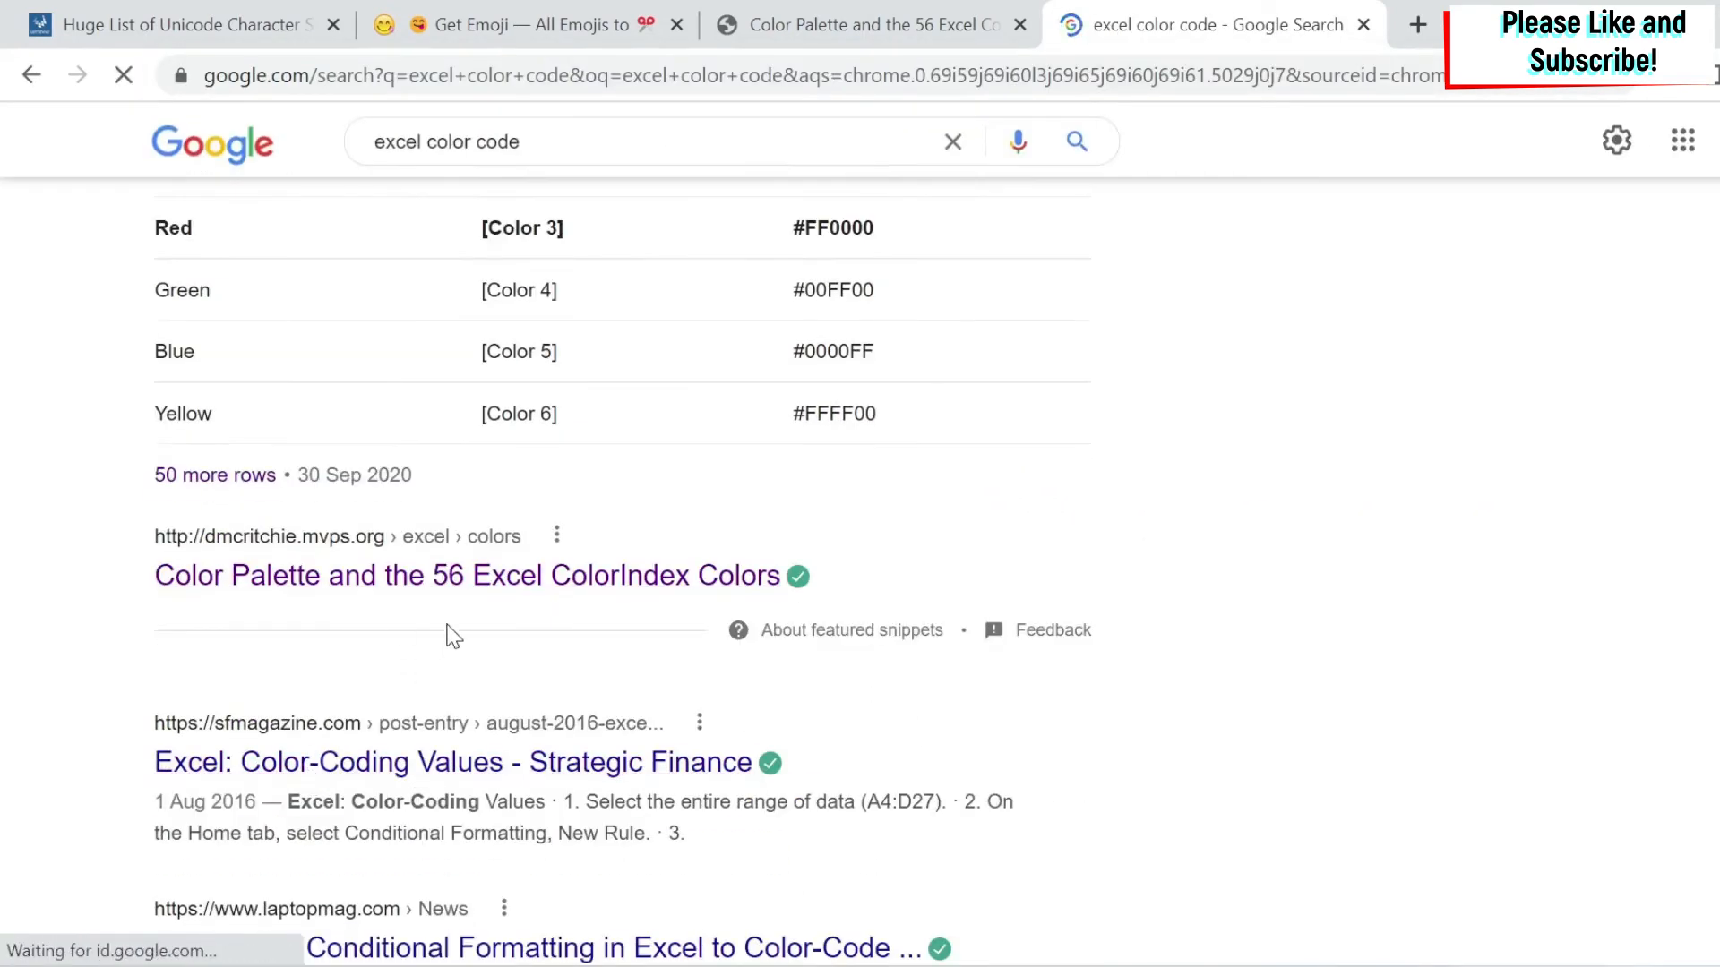
{"action": "left_click", "coordinate": [507, 576]}
Examine the page's color index table for the codes of a darker green and a darker red, Color 10 and Color 9
{"action": "scroll", "coordinate": [560, 555], "scroll_direction": "down", "scroll_amount": 15}
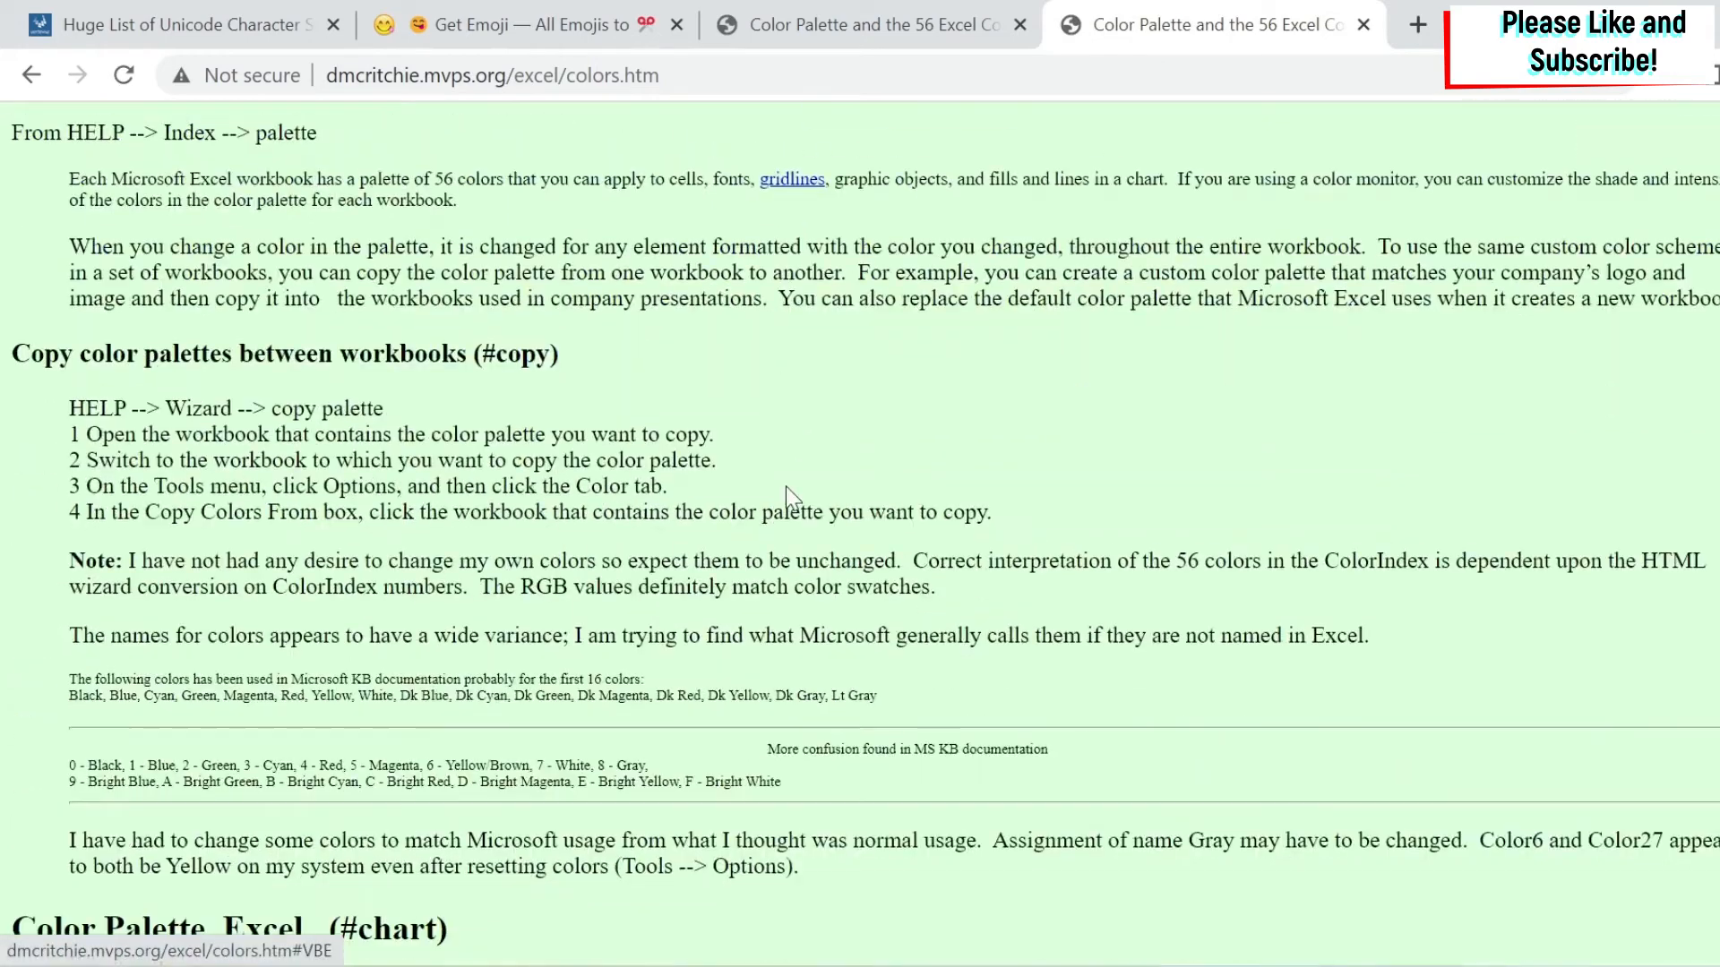
{"action": "scroll", "coordinate": [463, 591], "scroll_direction": "down", "scroll_amount": 1}
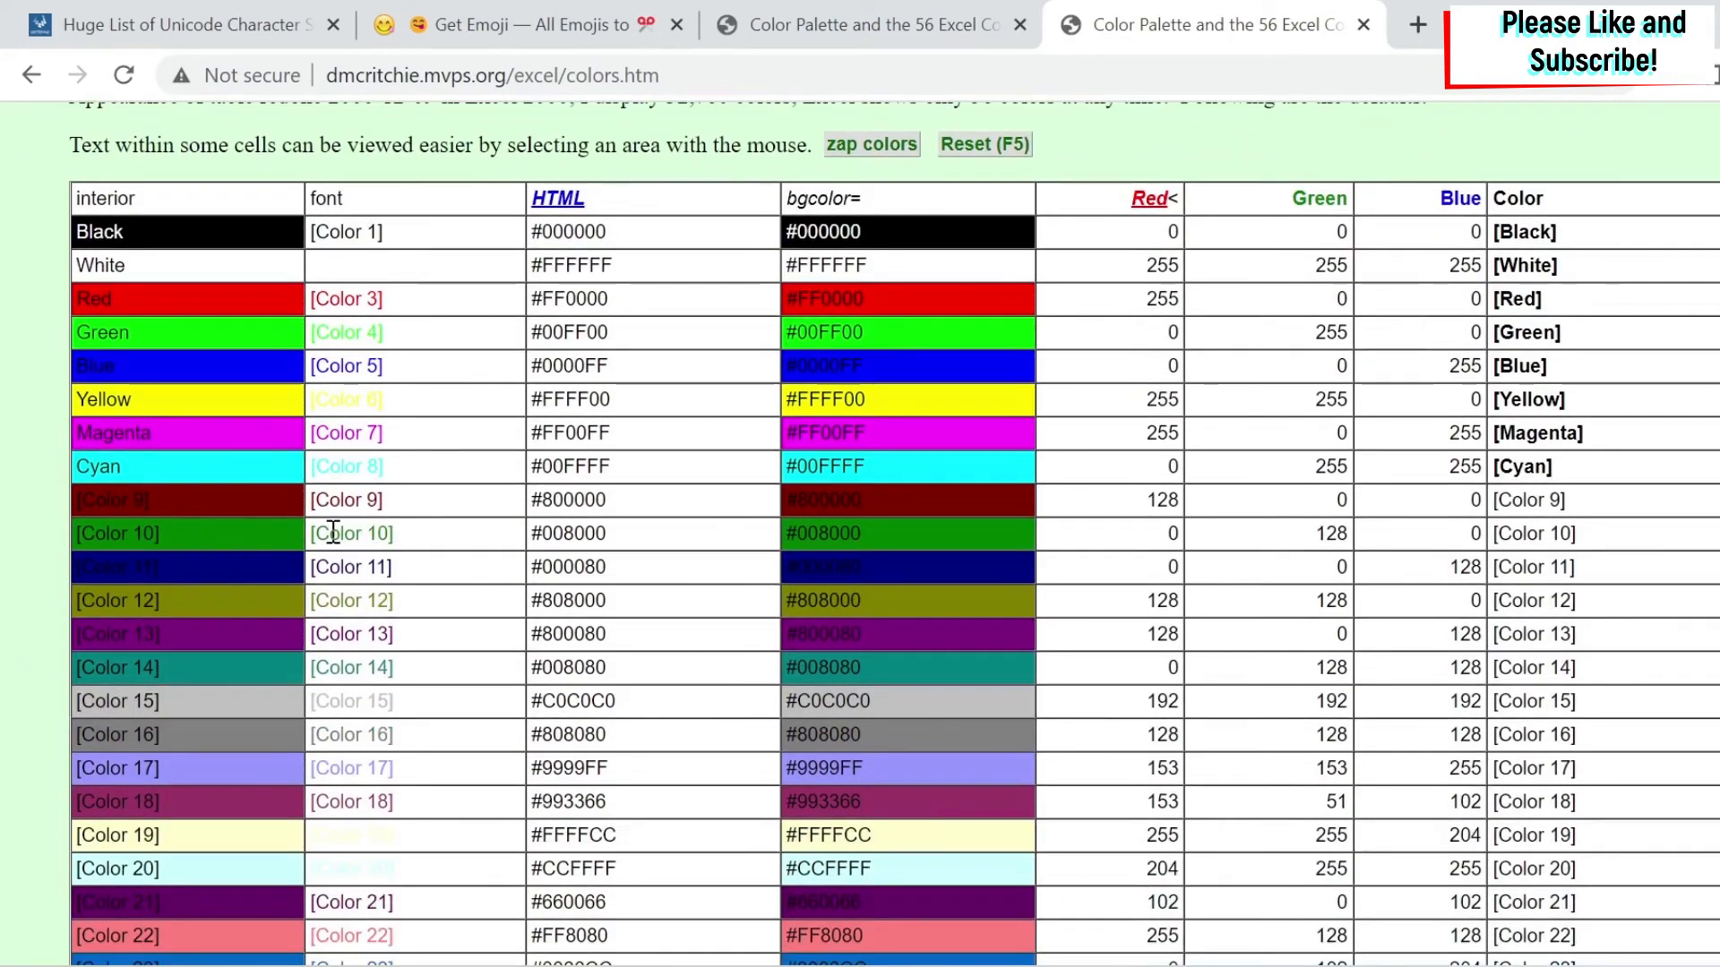
{"action": "left_click_drag", "start_coordinate": [95, 534], "coordinate": [163, 496]}
{"action": "left_click_drag", "start_coordinate": [329, 499], "coordinate": [313, 534]}
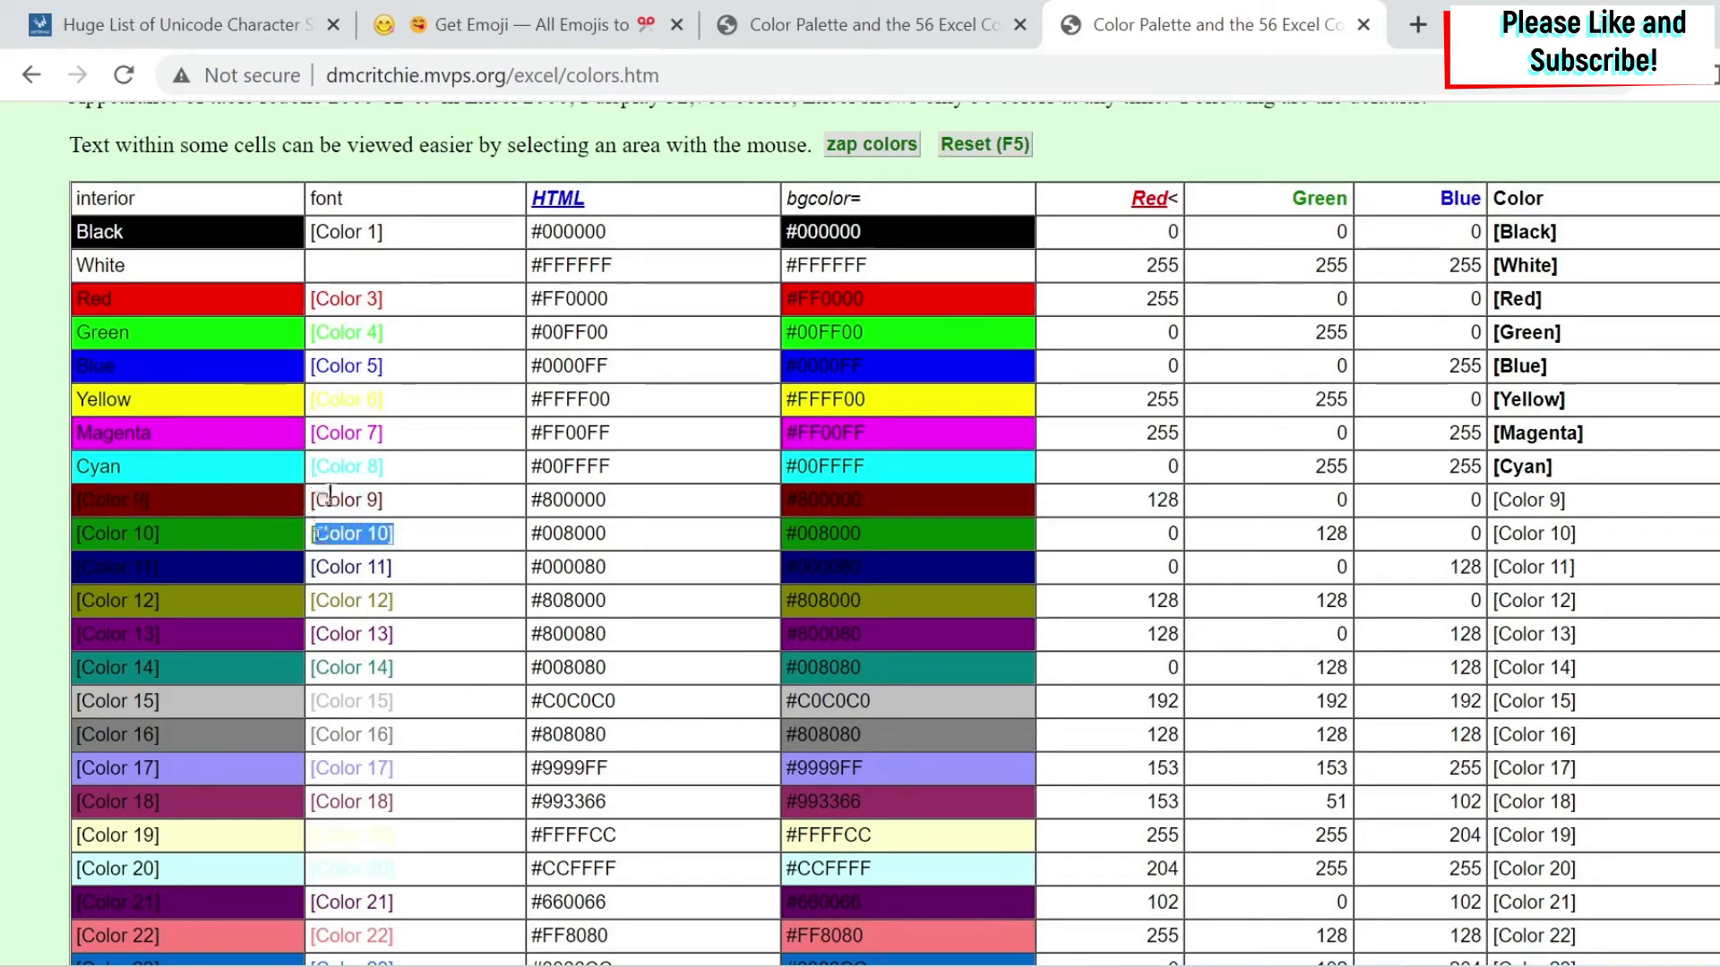
{"action": "left_click", "coordinate": [328, 498]}
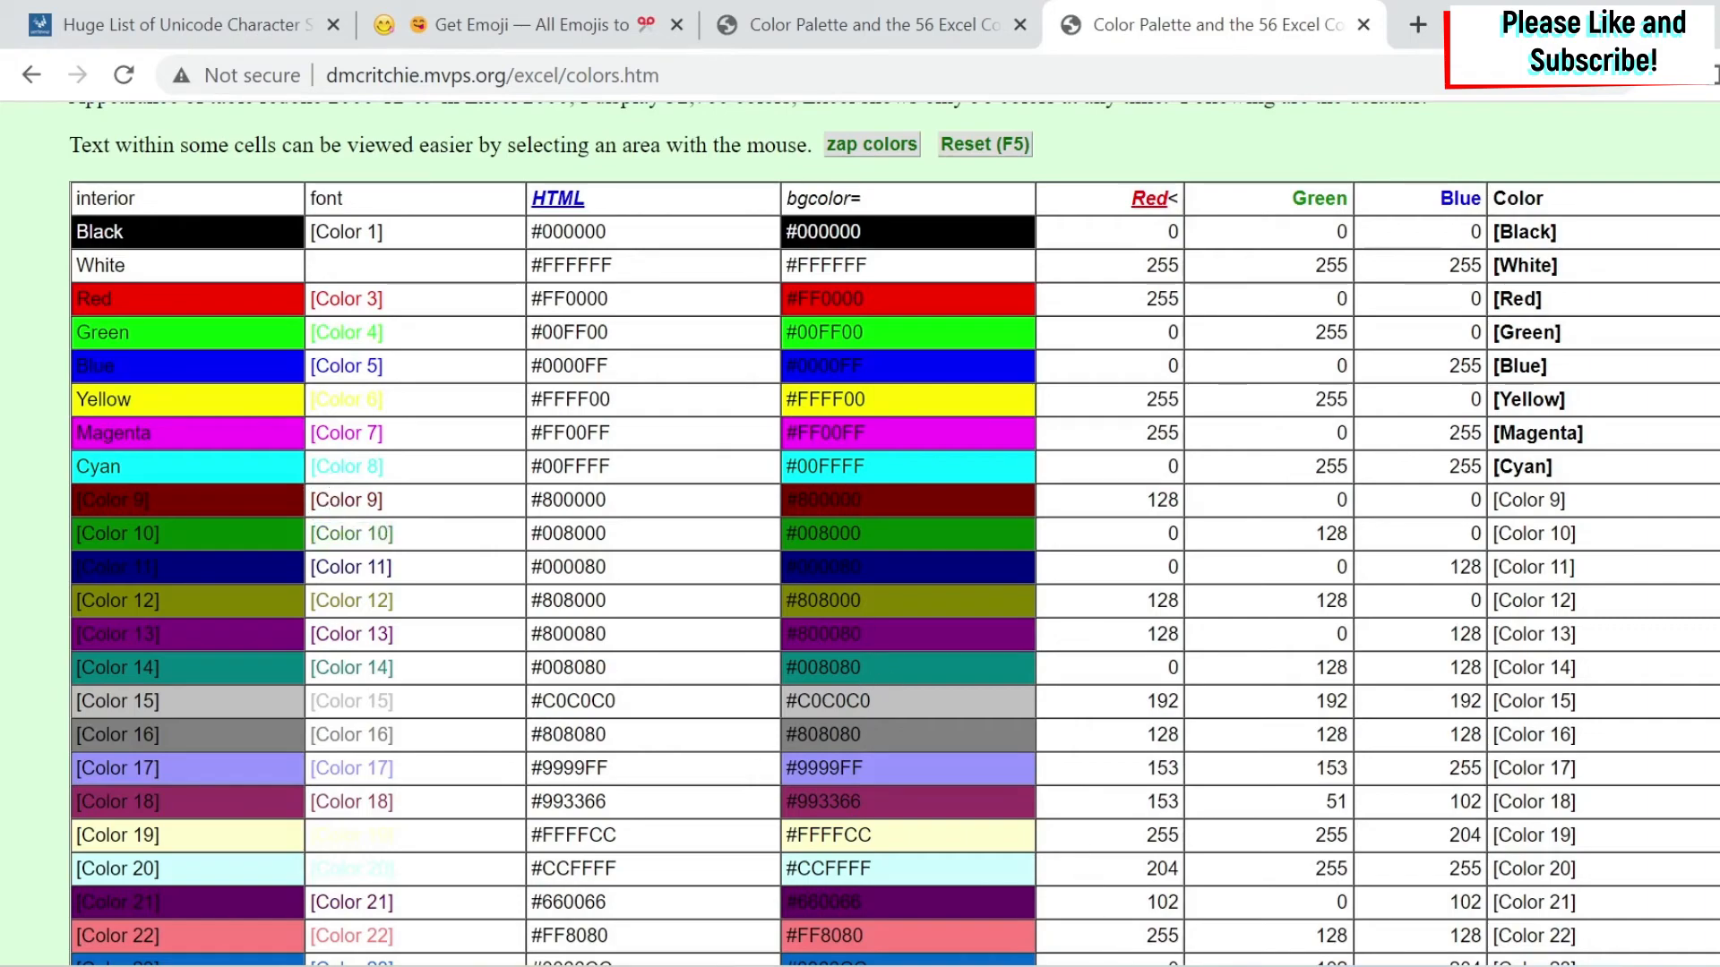
Back in Excel, change the custom format of E4:E15 to use [Color10] for the up triangle and [Color9] for the down triangle
{"action": "key", "text": "alt+Tab"}
{"action": "left_click_drag", "start_coordinate": [367, 440], "coordinate": [367, 740]}
{"action": "left_click", "coordinate": [564, 241]}
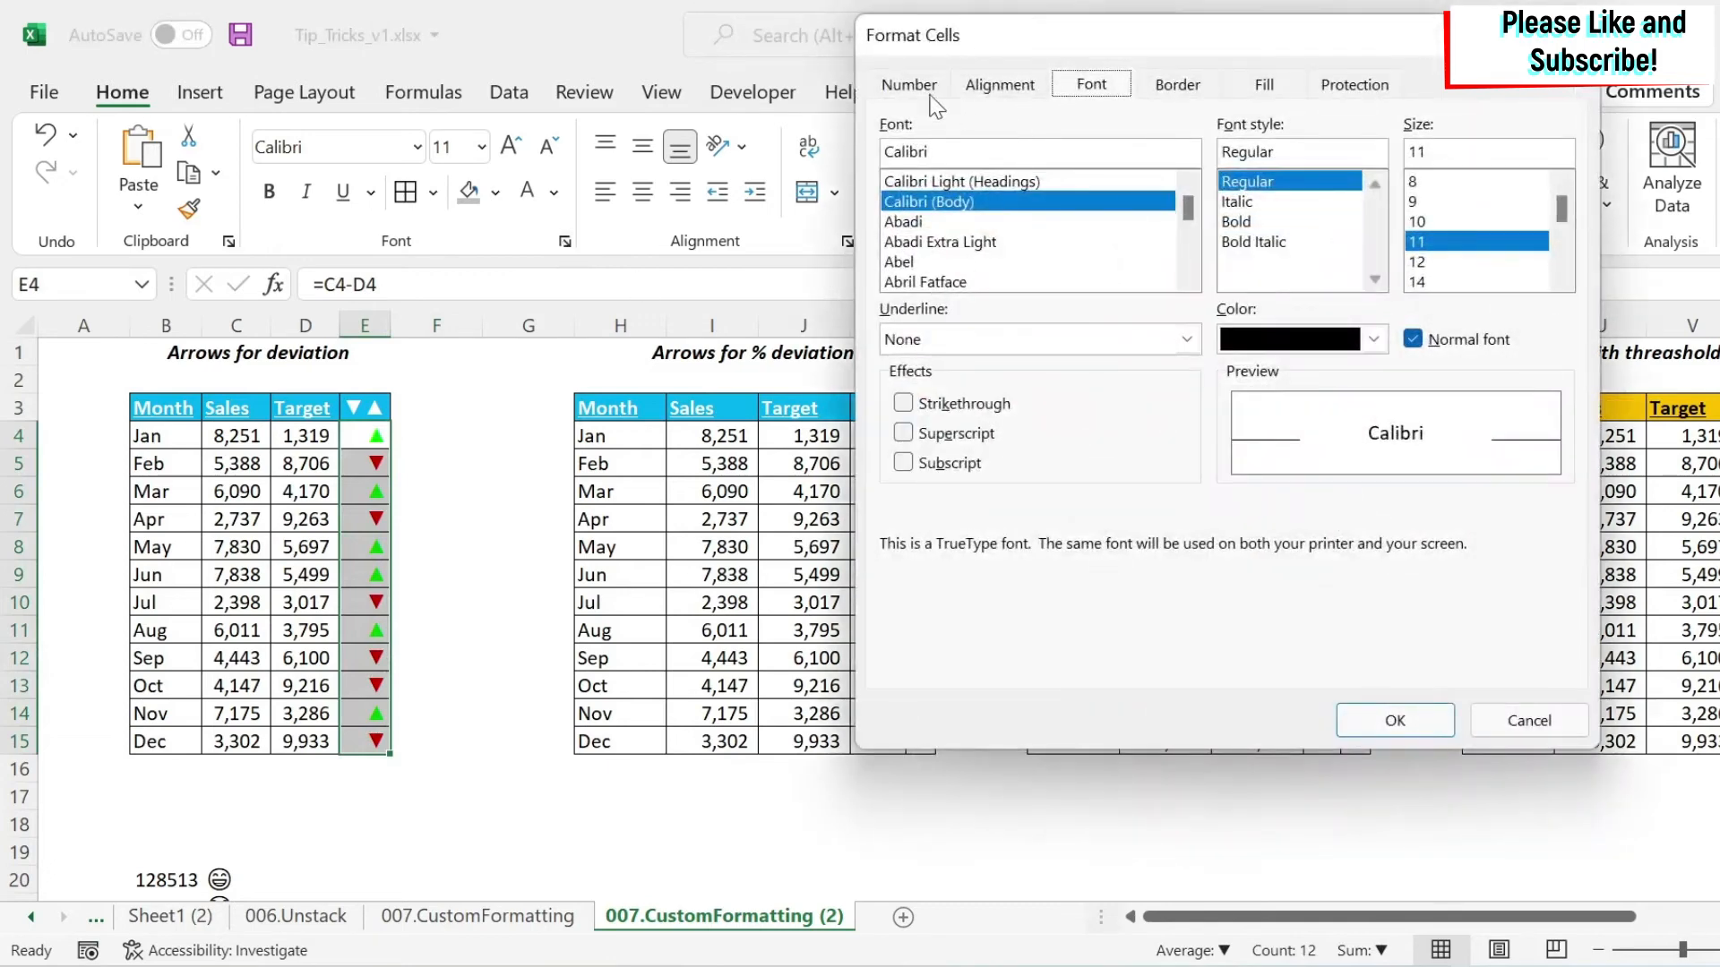
{"action": "left_click", "coordinate": [913, 88]}
{"action": "double_click", "coordinate": [1133, 243]}
{"action": "type", "text": "Color10"}
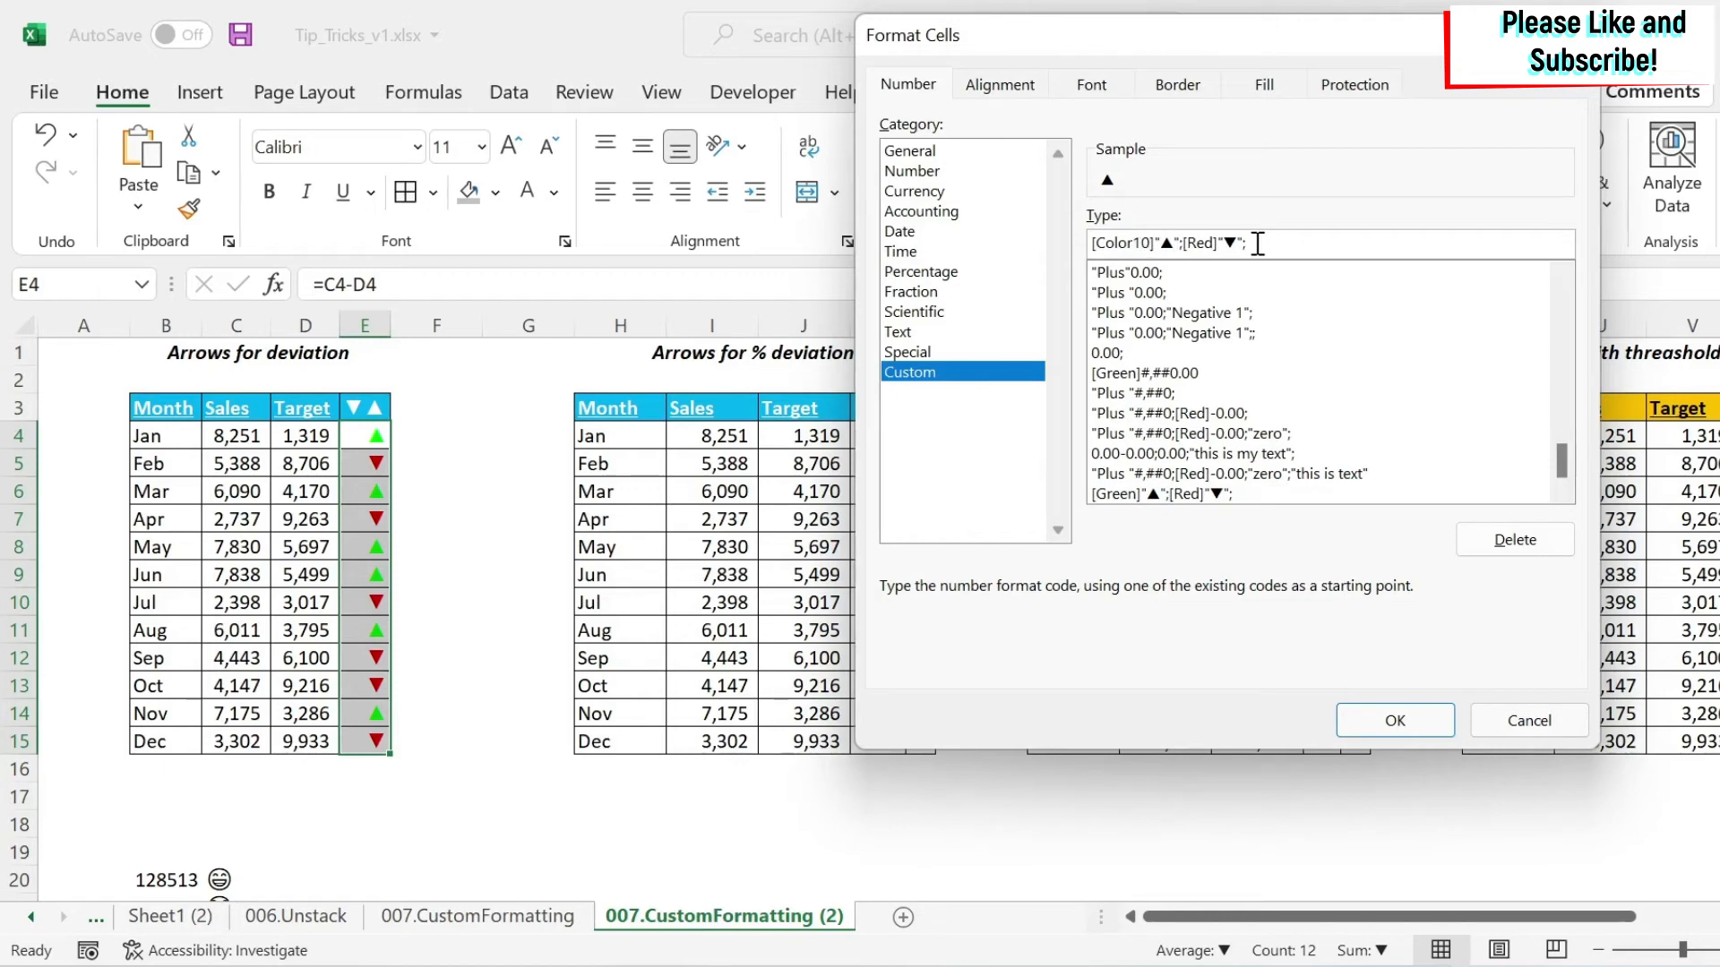
{"action": "double_click", "coordinate": [1197, 241]}
{"action": "type", "text": "Color9"}
{"action": "left_click", "coordinate": [1394, 722]}
{"action": "left_click", "coordinate": [499, 665]}
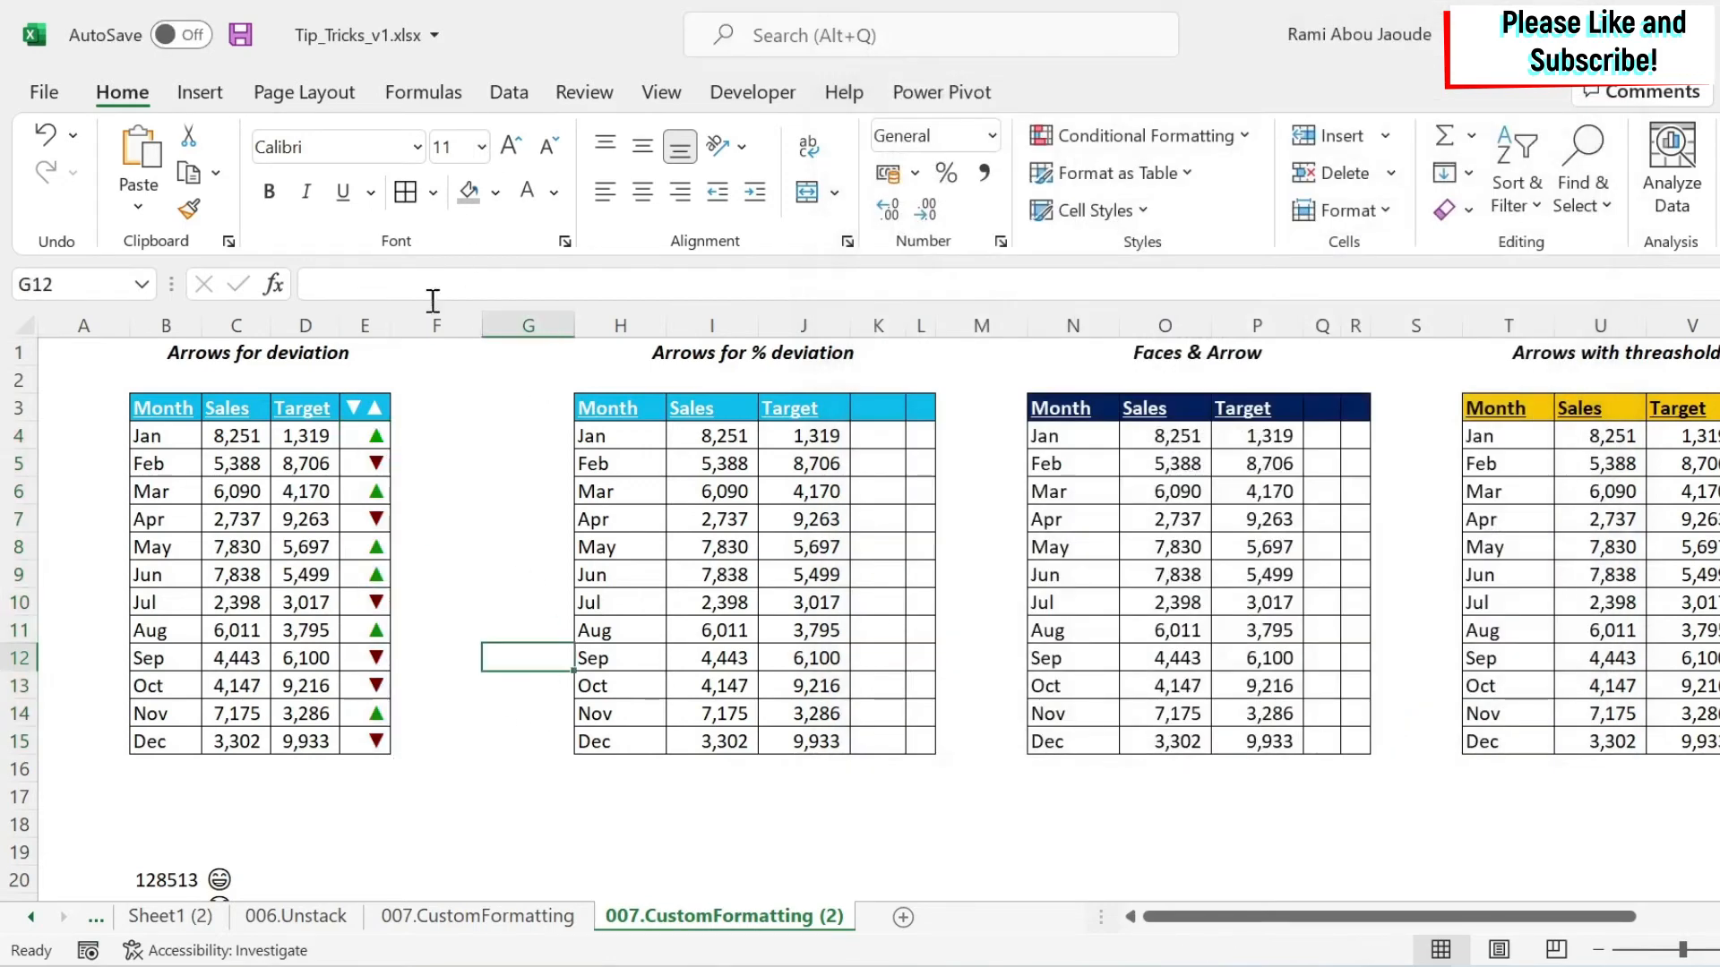
{"action": "left_click", "coordinate": [433, 492]}
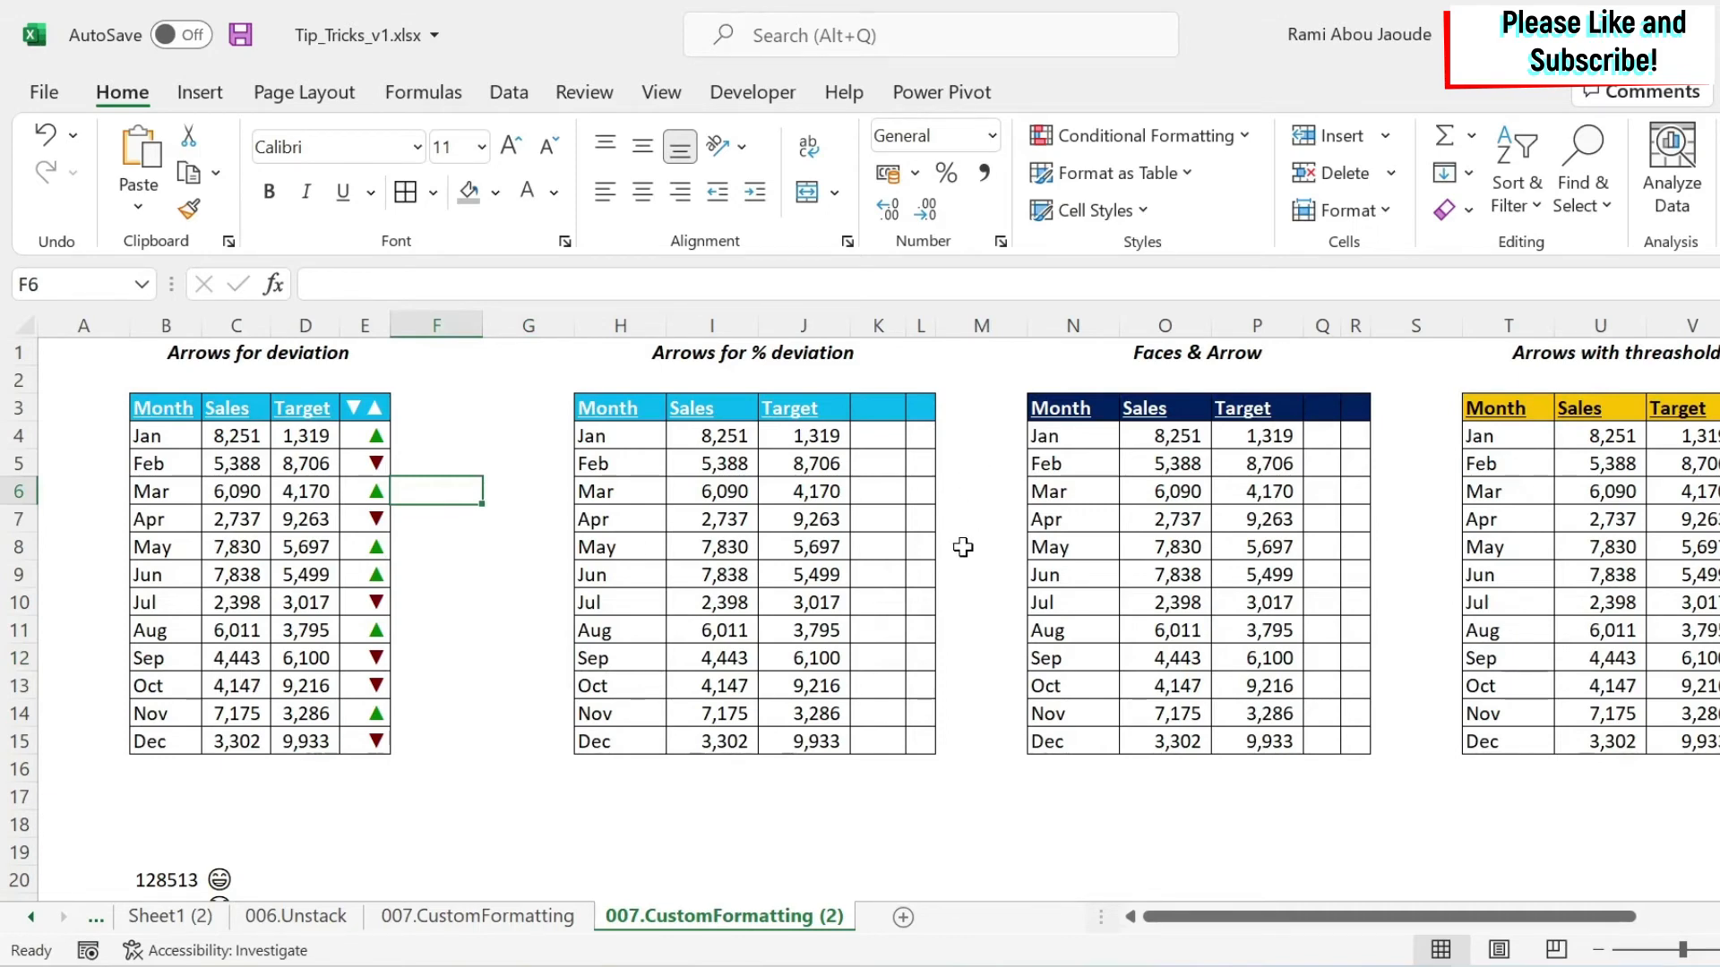
Enter the percentage deviation formula =(I4-J4)/J4 in cell K4 of the Arrows for % deviation table
{"action": "left_click", "coordinate": [869, 434]}
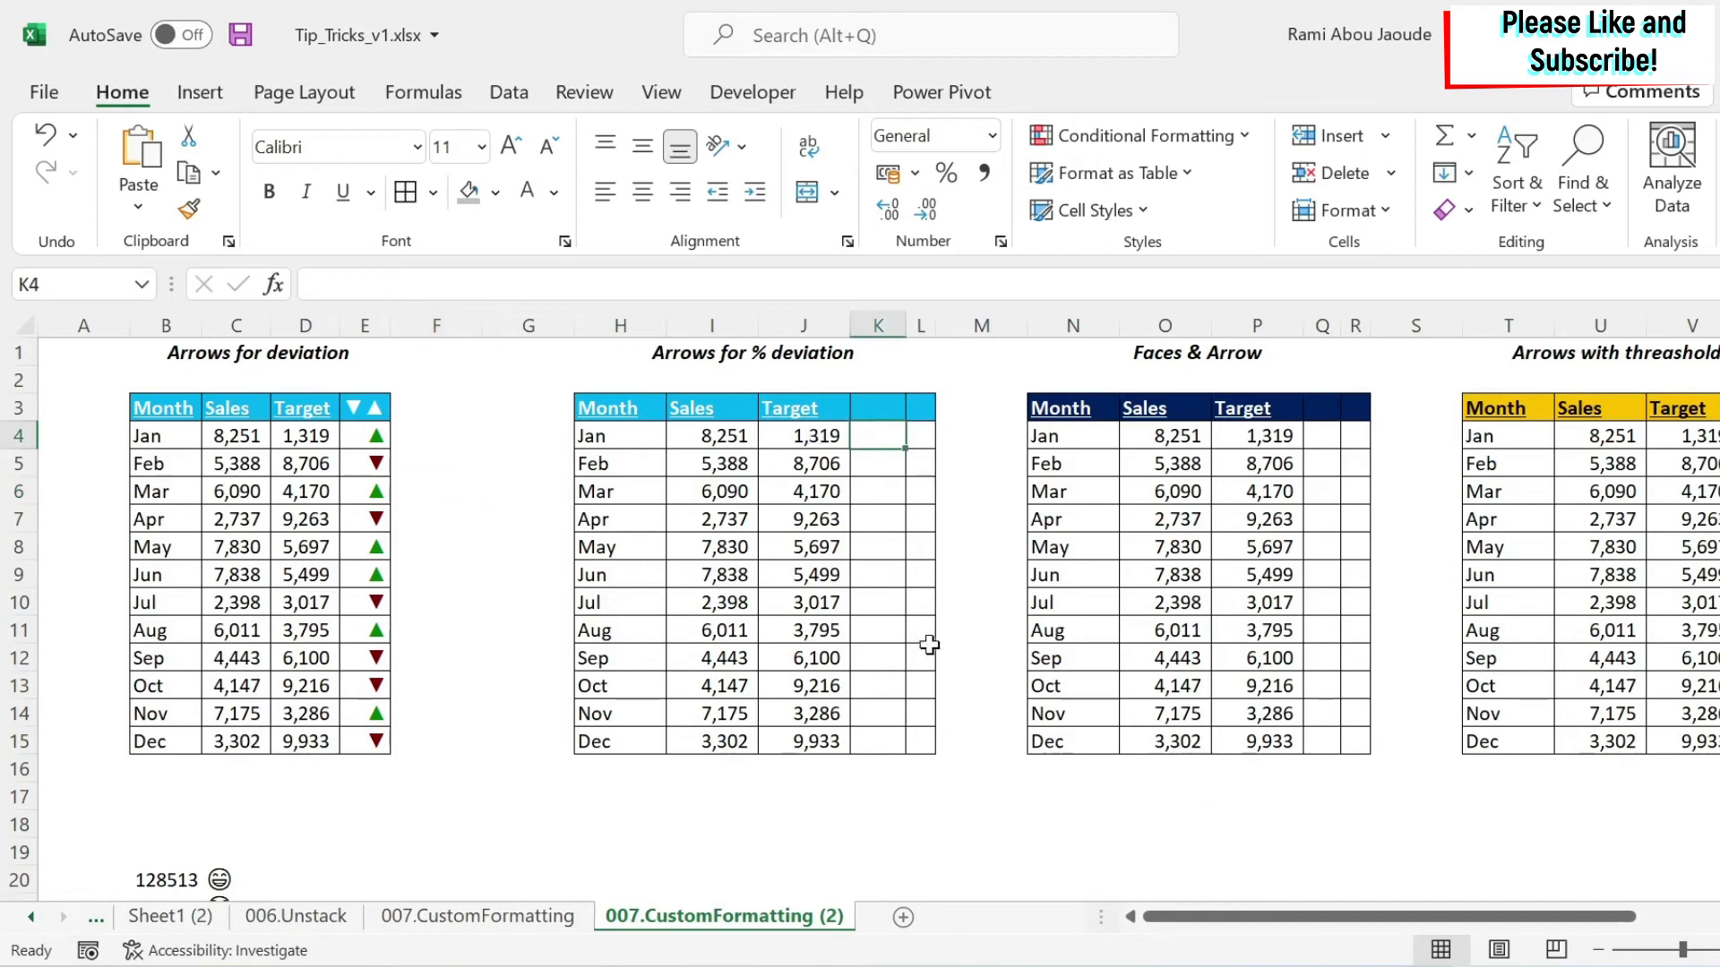
{"action": "type", "text": "="}
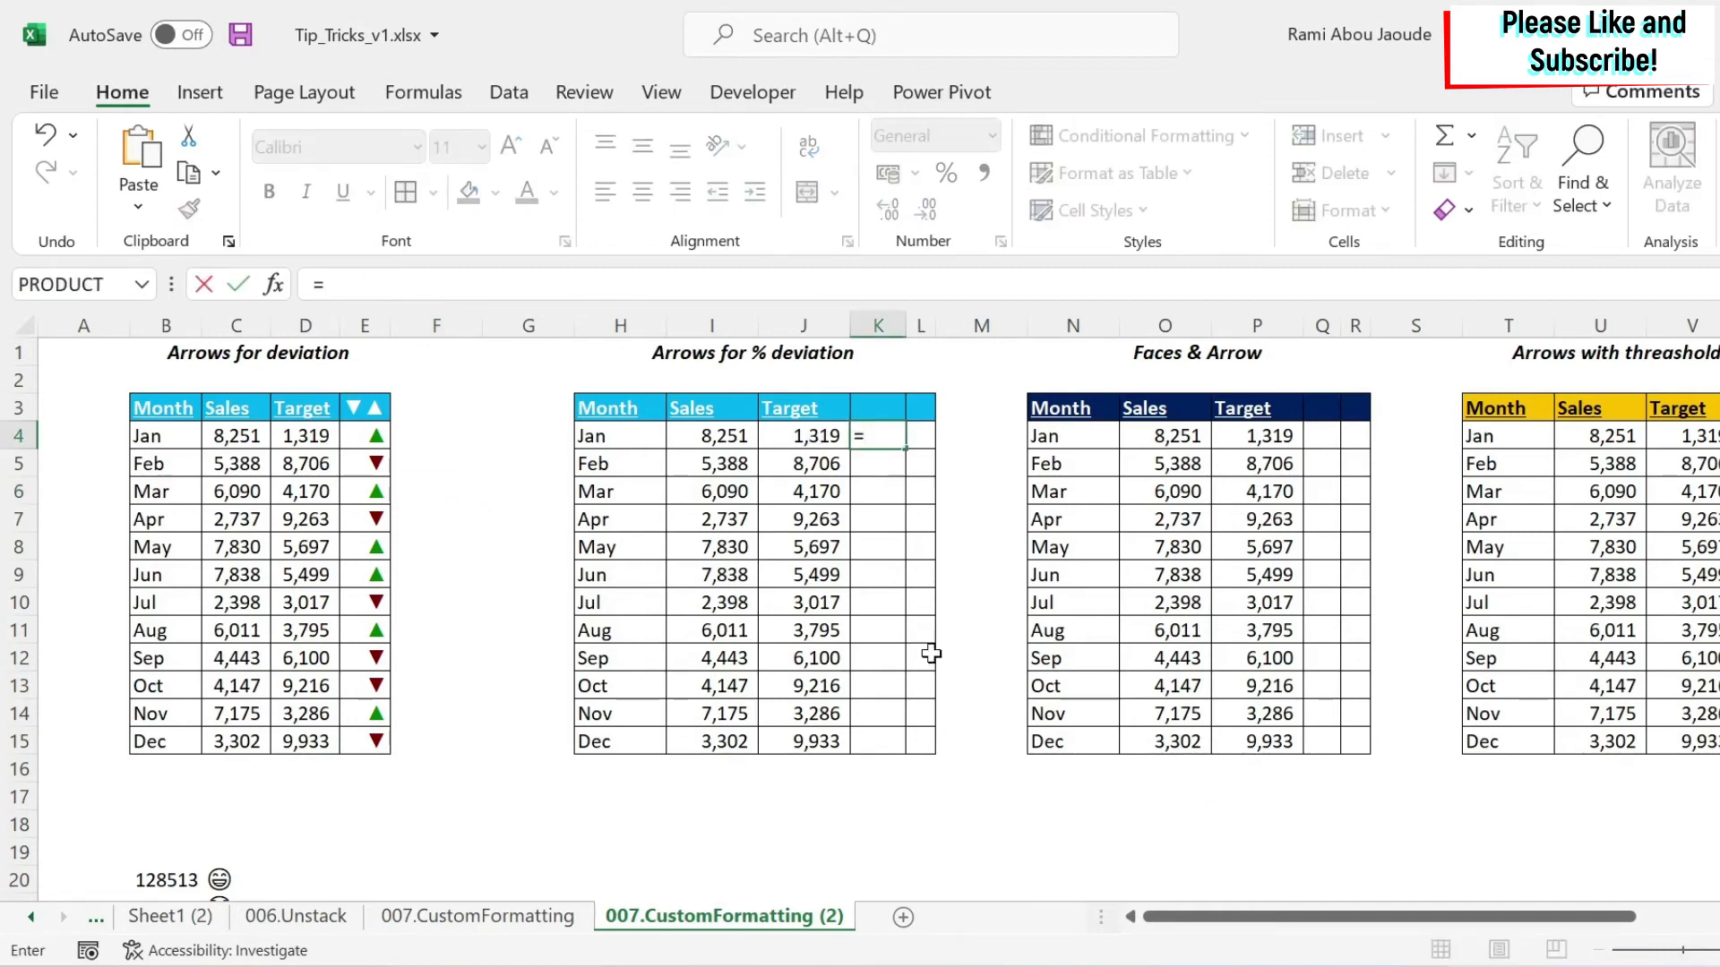
{"action": "type", "text": "("}
{"action": "key", "text": "Left"}
{"action": "key", "text": "Left"}
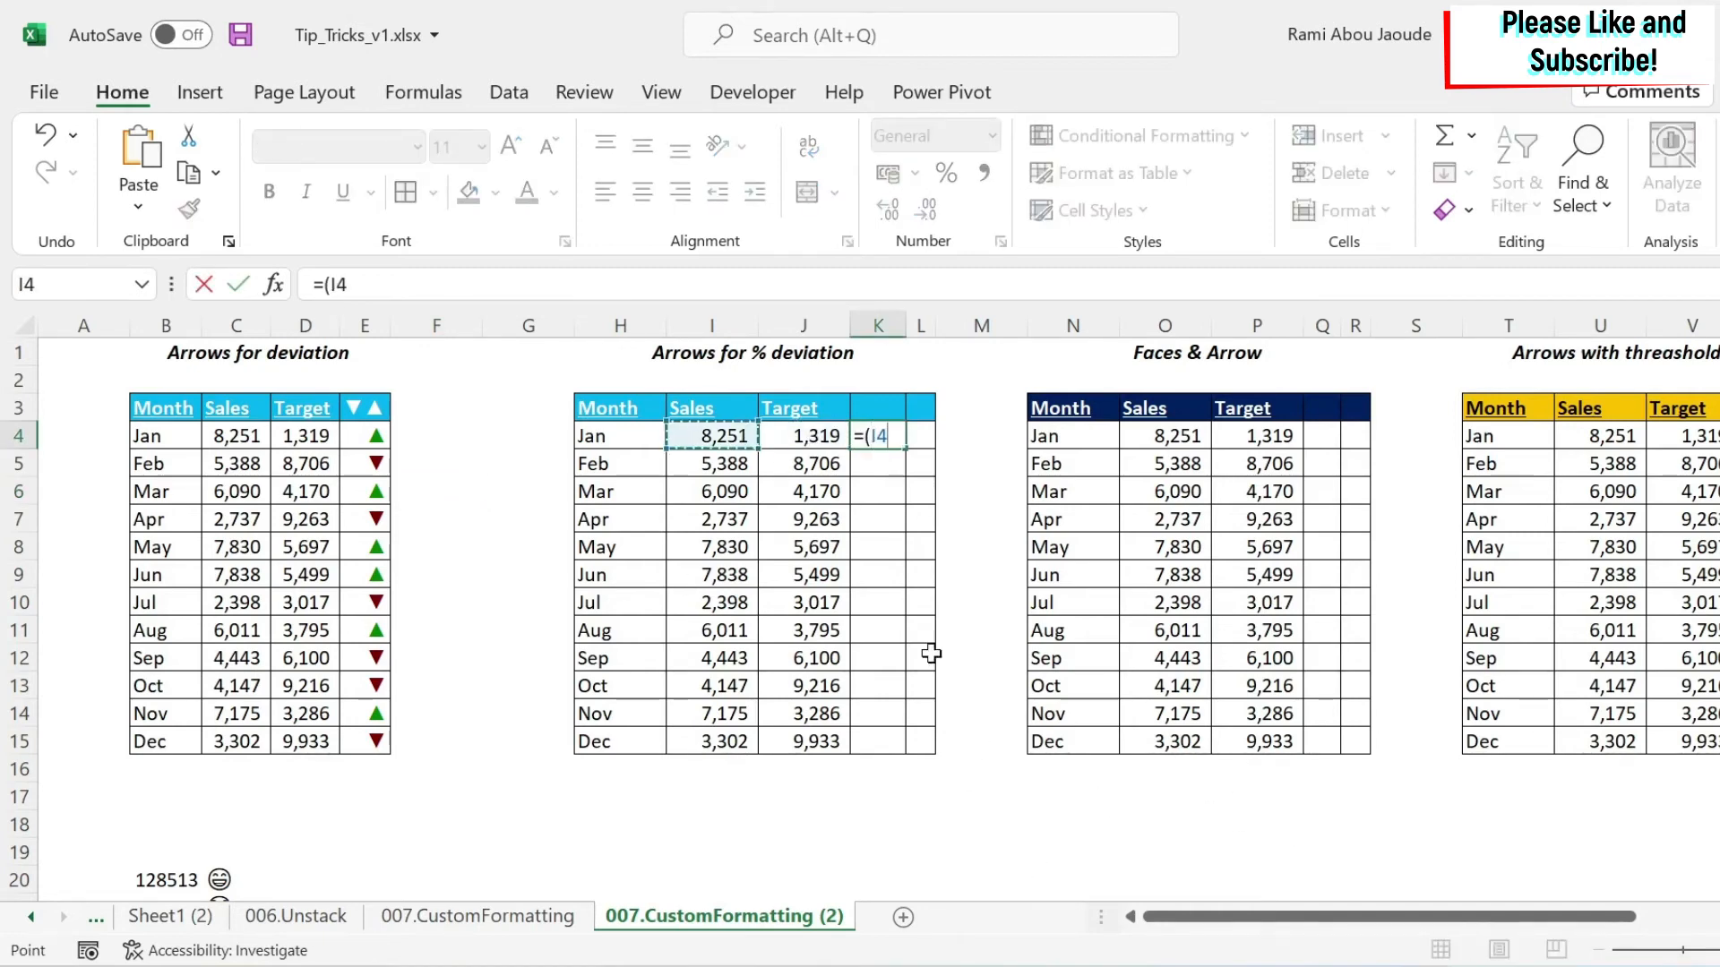
{"action": "type", "text": "-"}
{"action": "key", "text": "Left"}
{"action": "type", "text": ")/"}
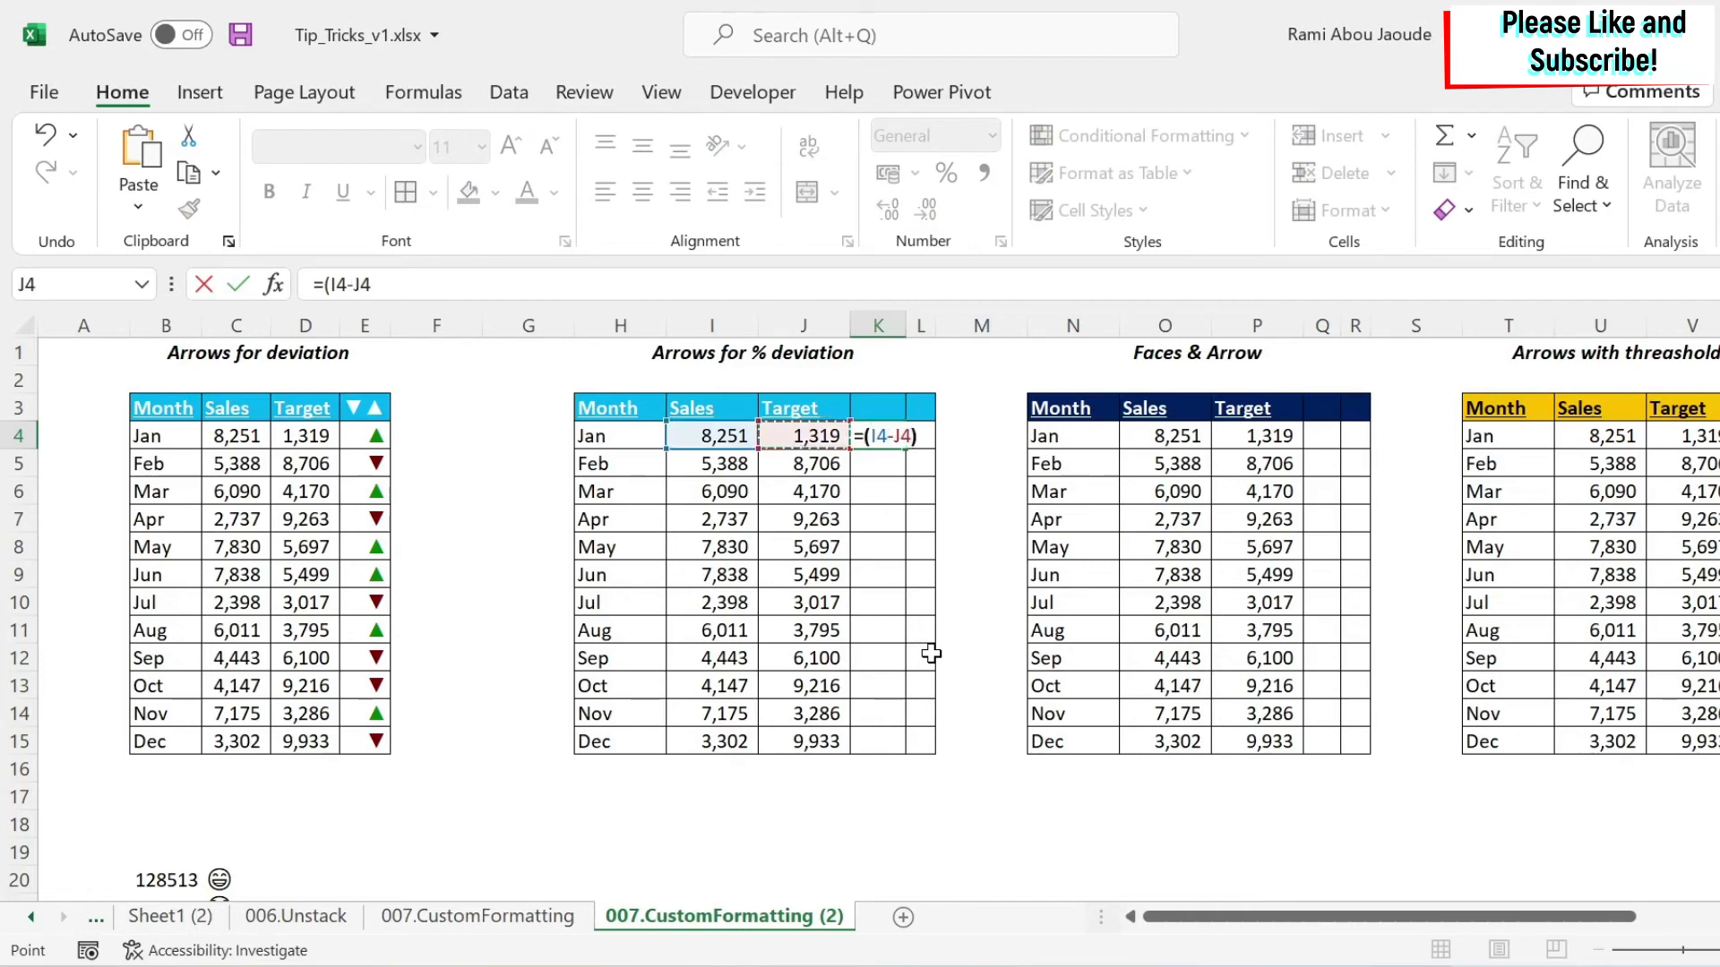
{"action": "key", "text": "Left"}
{"action": "key", "text": "Return"}
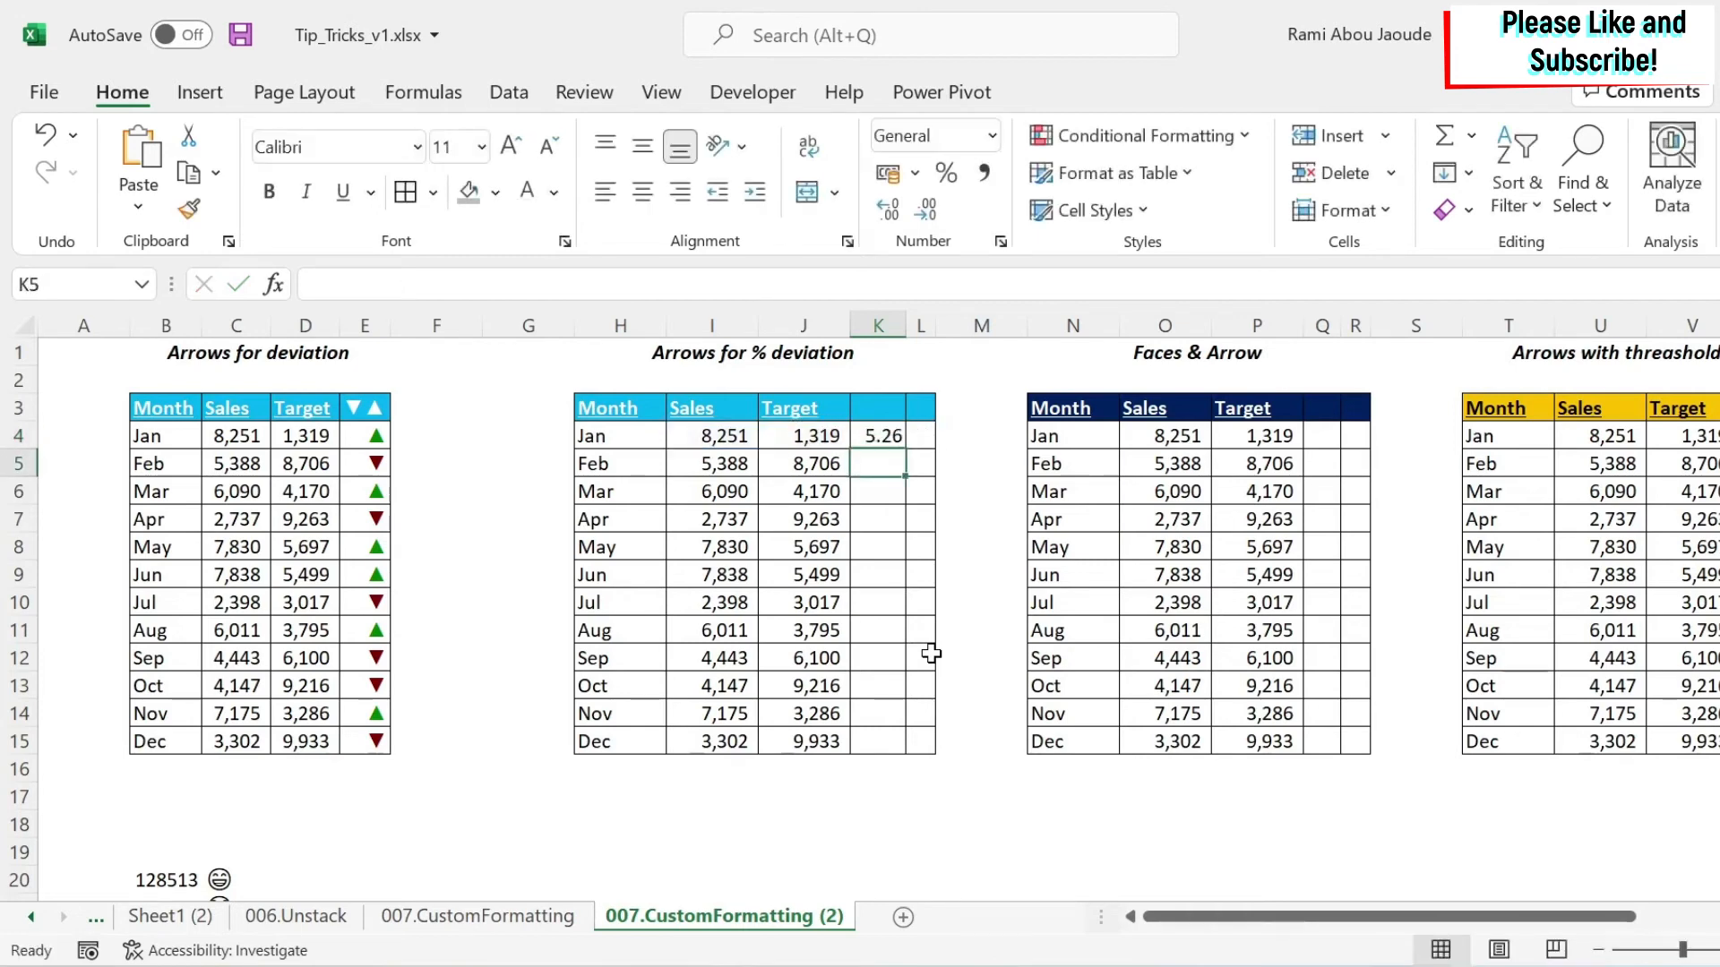
Format K4 as a percentage and fill its formula down to K15
{"action": "key", "text": "Up"}
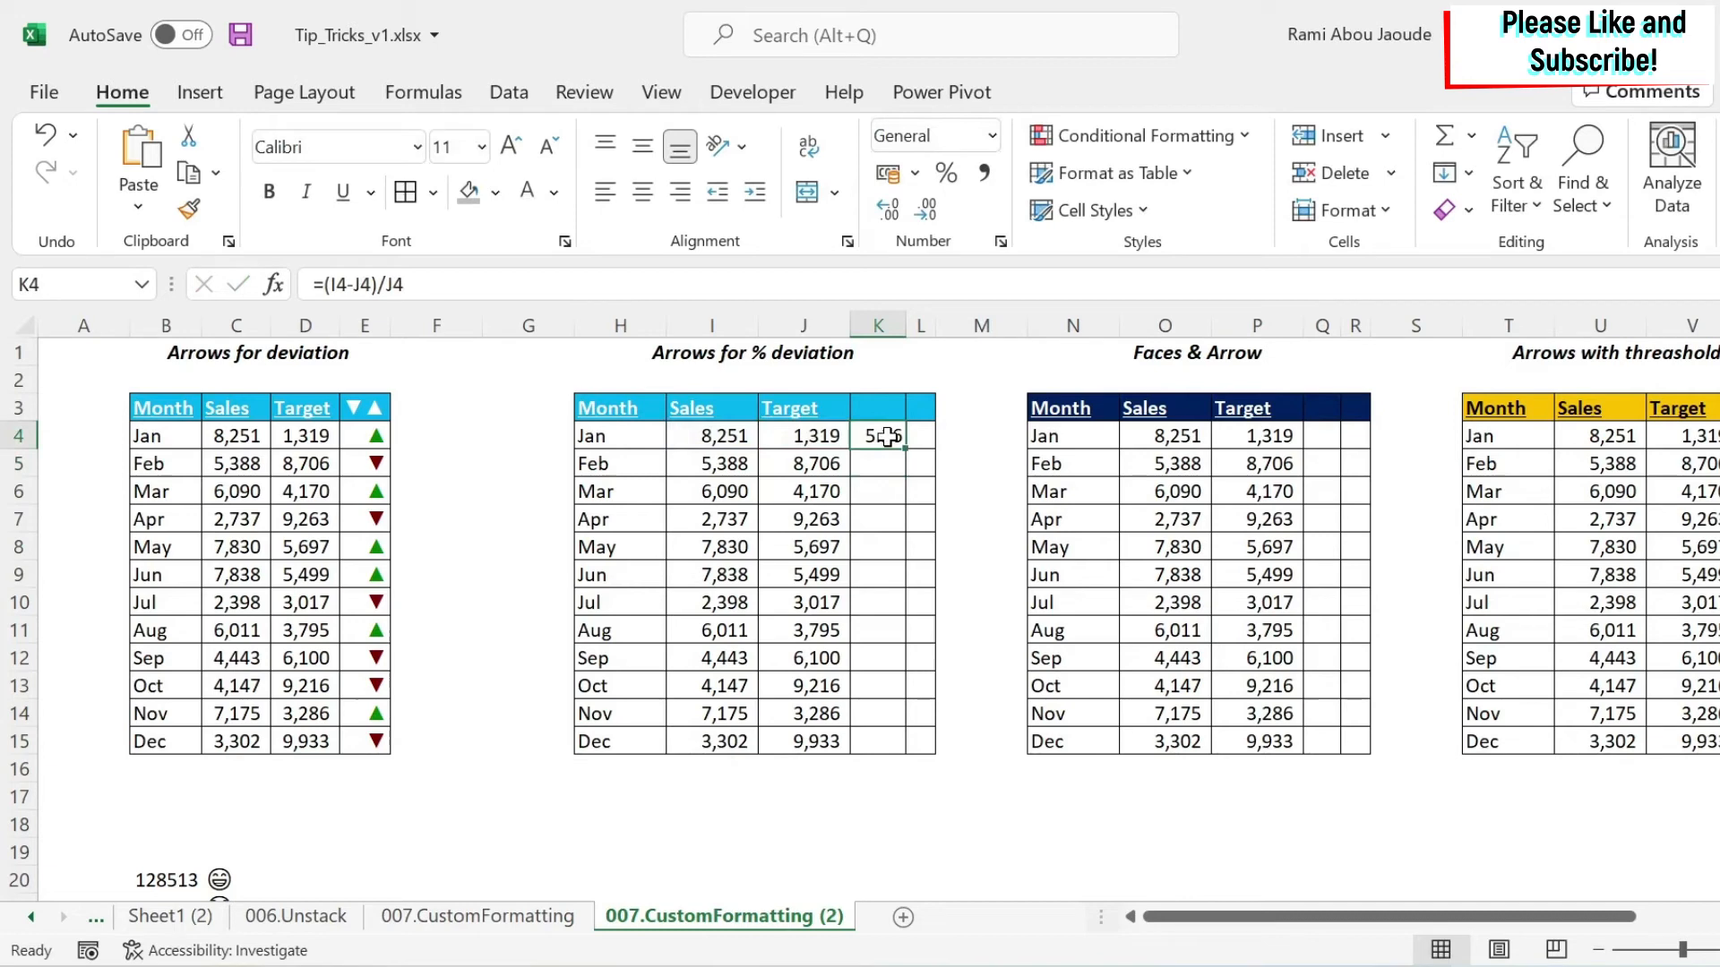
{"action": "left_click", "coordinate": [946, 173]}
{"action": "left_click_drag", "start_coordinate": [908, 446], "coordinate": [906, 751]}
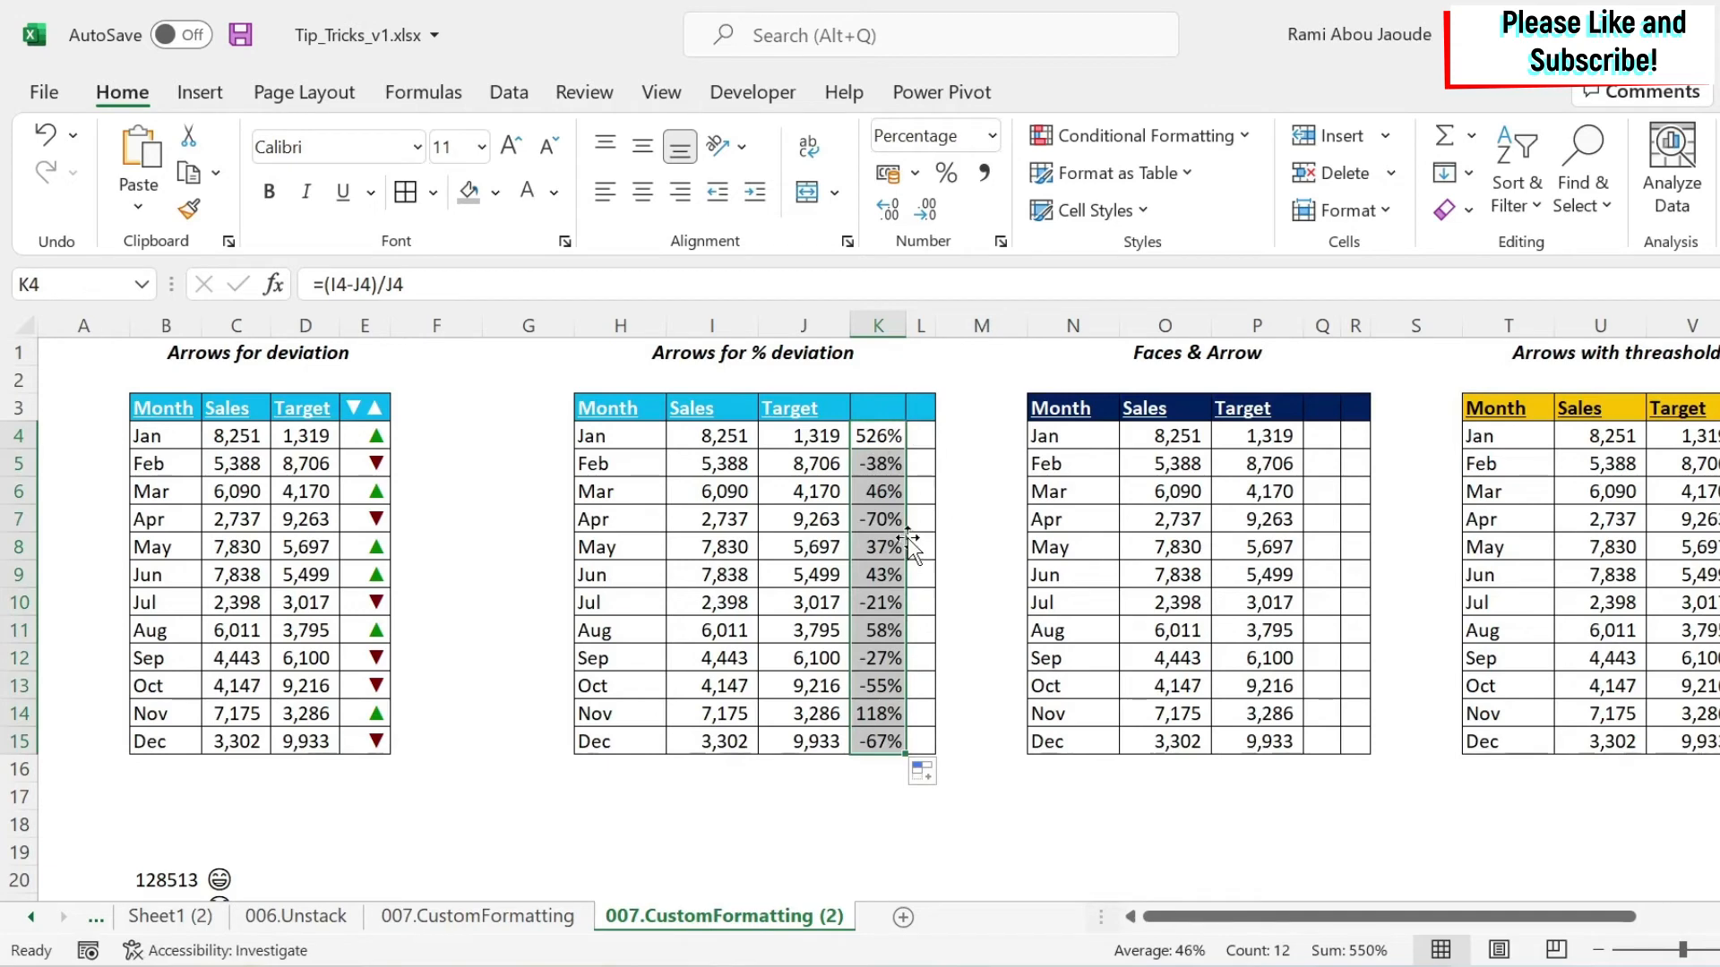
Enter the same deviation formula, =(I4-J4)/J4, in cell L4
{"action": "left_click", "coordinate": [920, 436]}
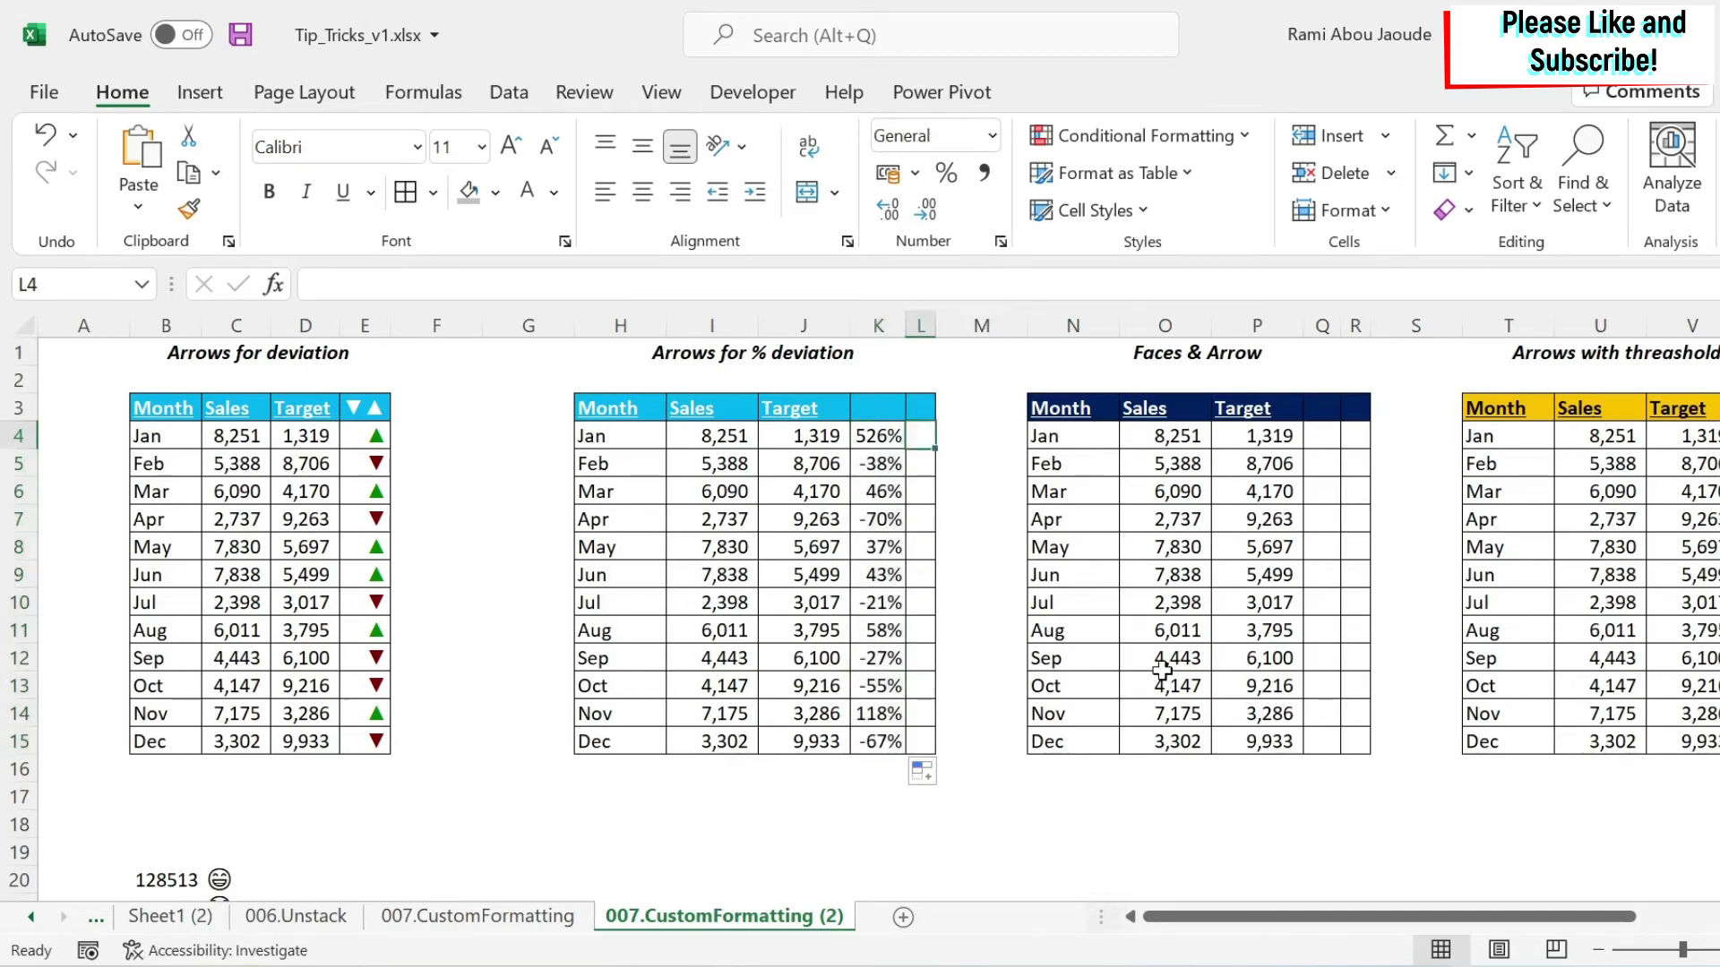
{"action": "type", "text": "=("}
{"action": "key", "text": "Left"}
{"action": "key", "text": "Left"}
{"action": "key", "text": "Left"}
{"action": "type", "text": "-"}
{"action": "key", "text": "Left"}
{"action": "key", "text": "Left"}
{"action": "type", "text": ")/"}
{"action": "key", "text": "Left"}
{"action": "key", "text": "Left"}
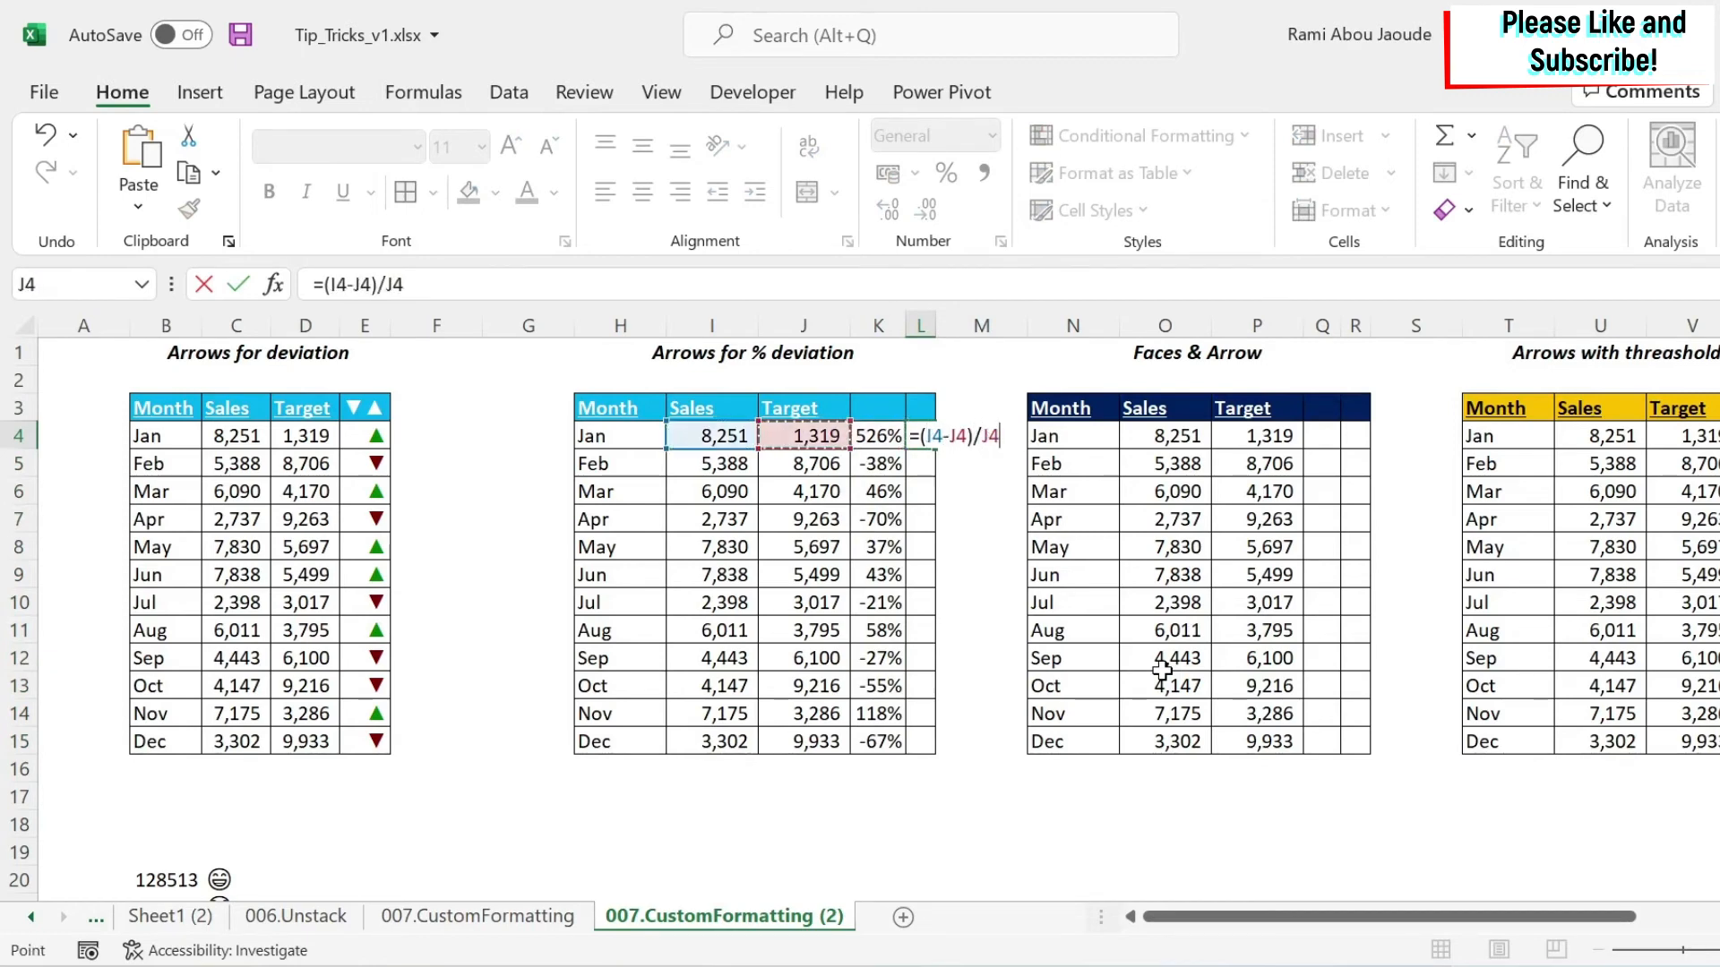
{"action": "key", "text": "Return"}
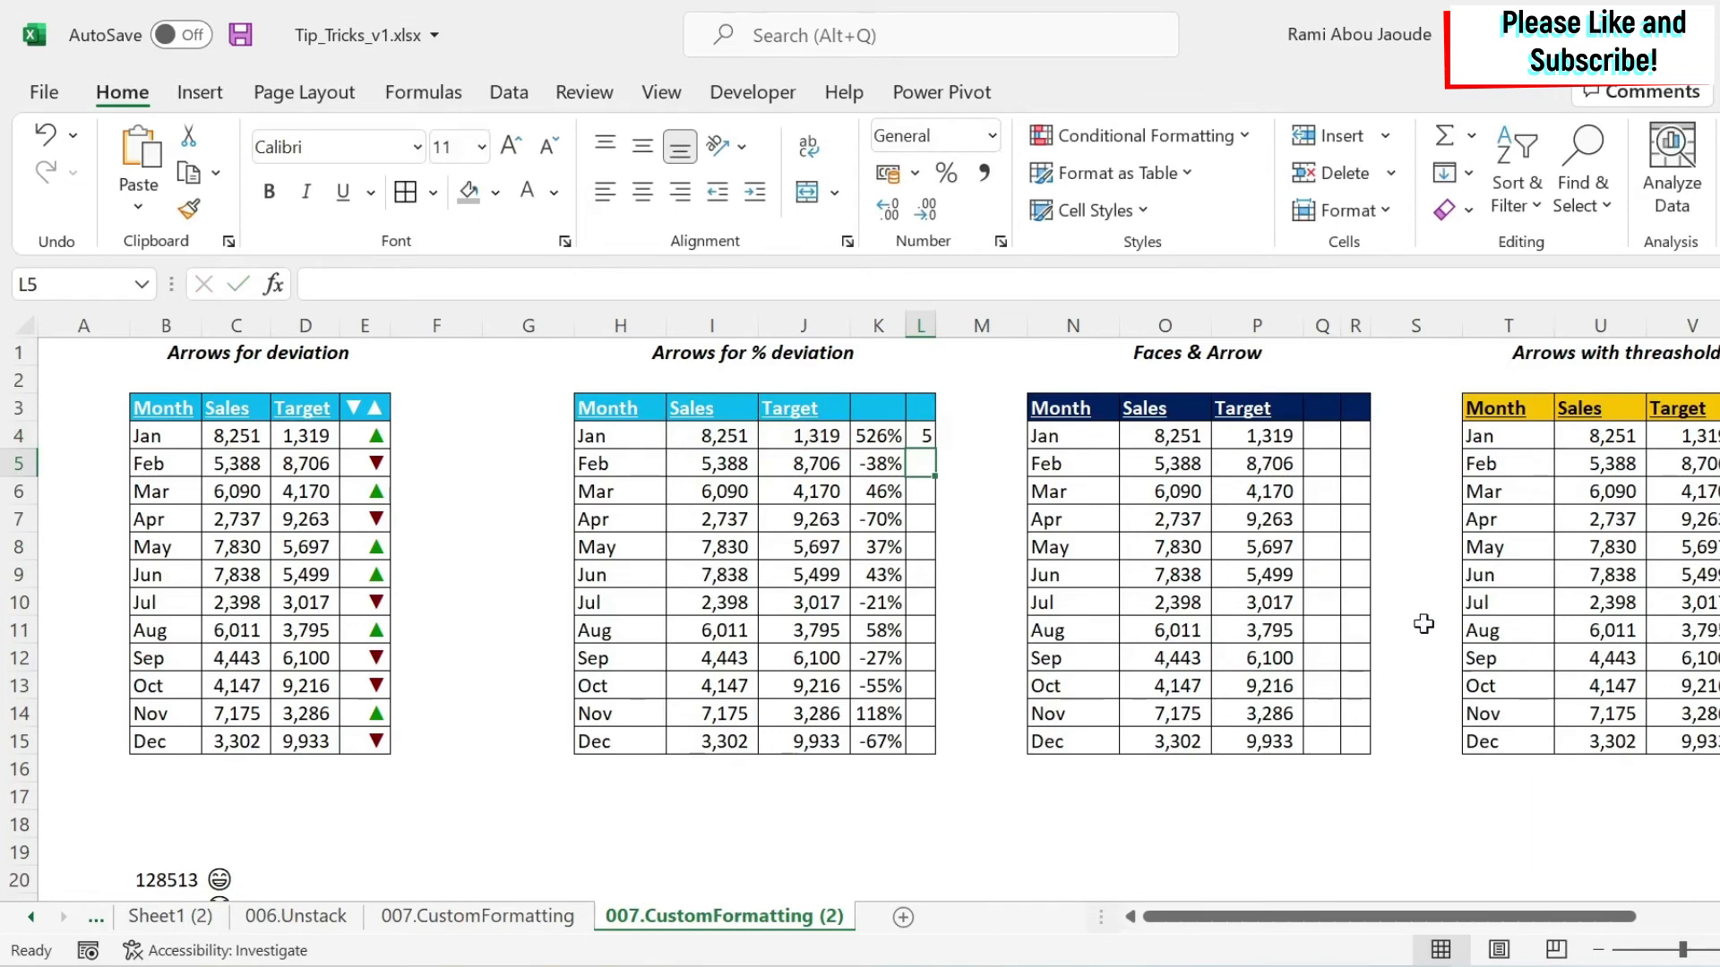
Format L4 as a percentage and fill its formula down to L15
{"action": "left_click", "coordinate": [925, 434]}
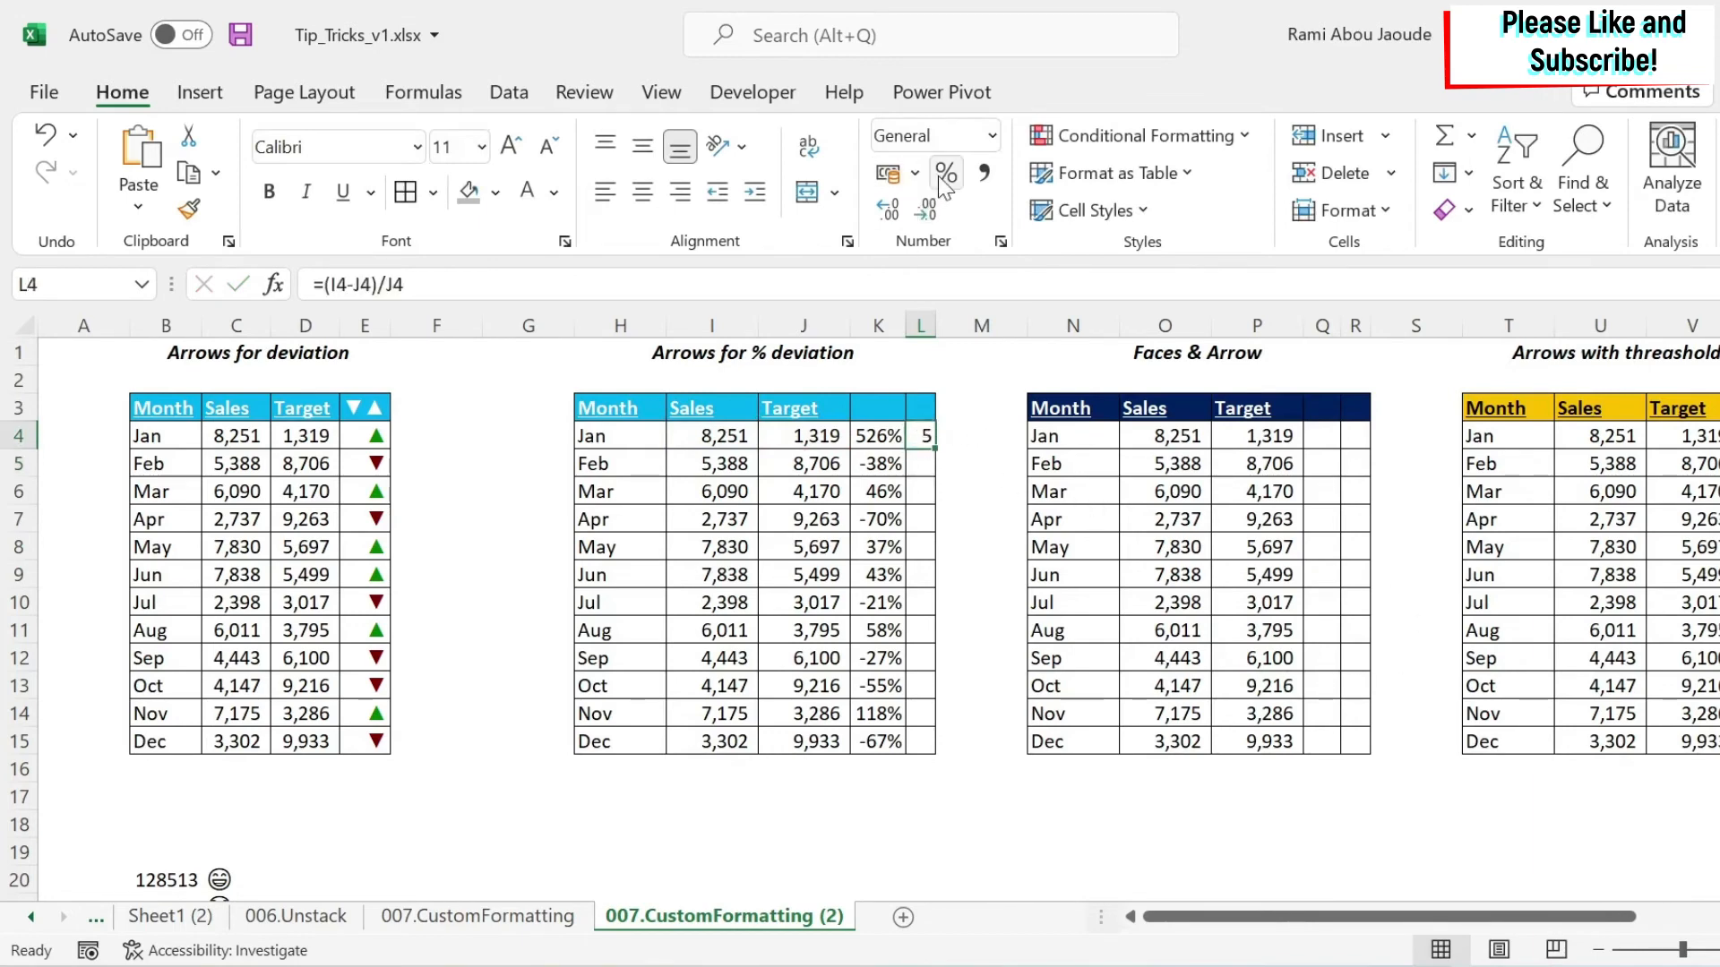
{"action": "left_click", "coordinate": [947, 173]}
{"action": "left_click_drag", "start_coordinate": [968, 448], "coordinate": [955, 760]}
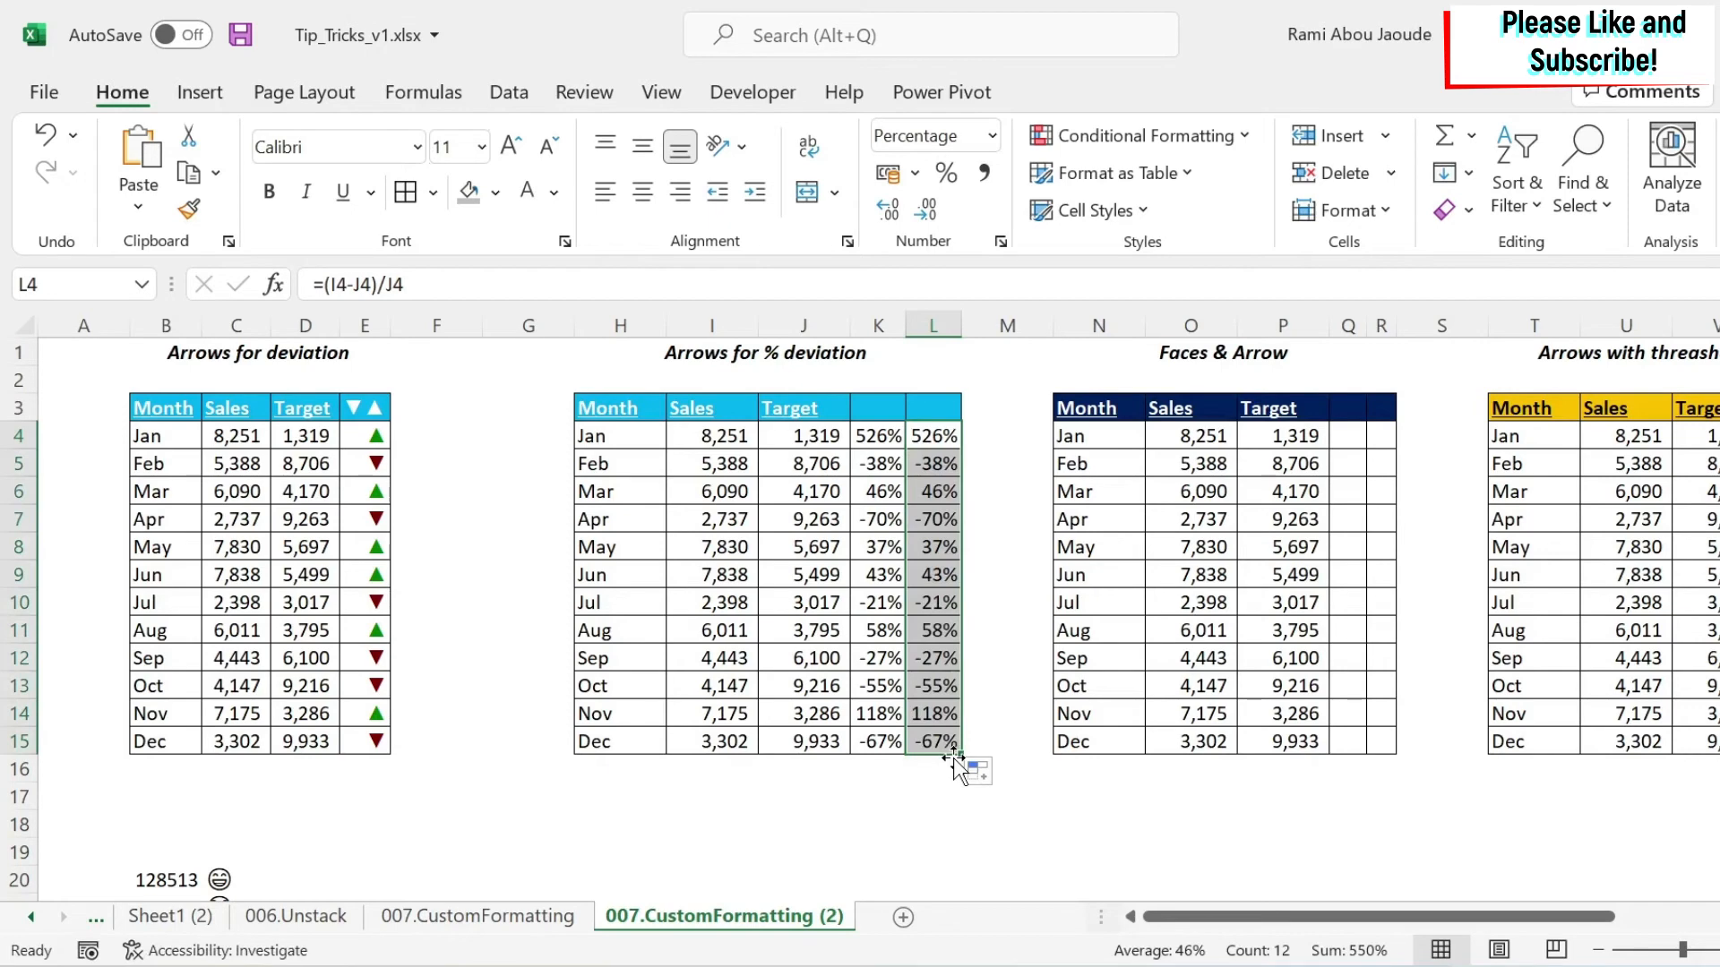
Check the finished % deviation table on the 007.CustomFormatting sheet, and return to the 007.CustomFormatting (2) sheet
{"action": "left_click", "coordinate": [573, 928]}
{"action": "left_click", "coordinate": [894, 435]}
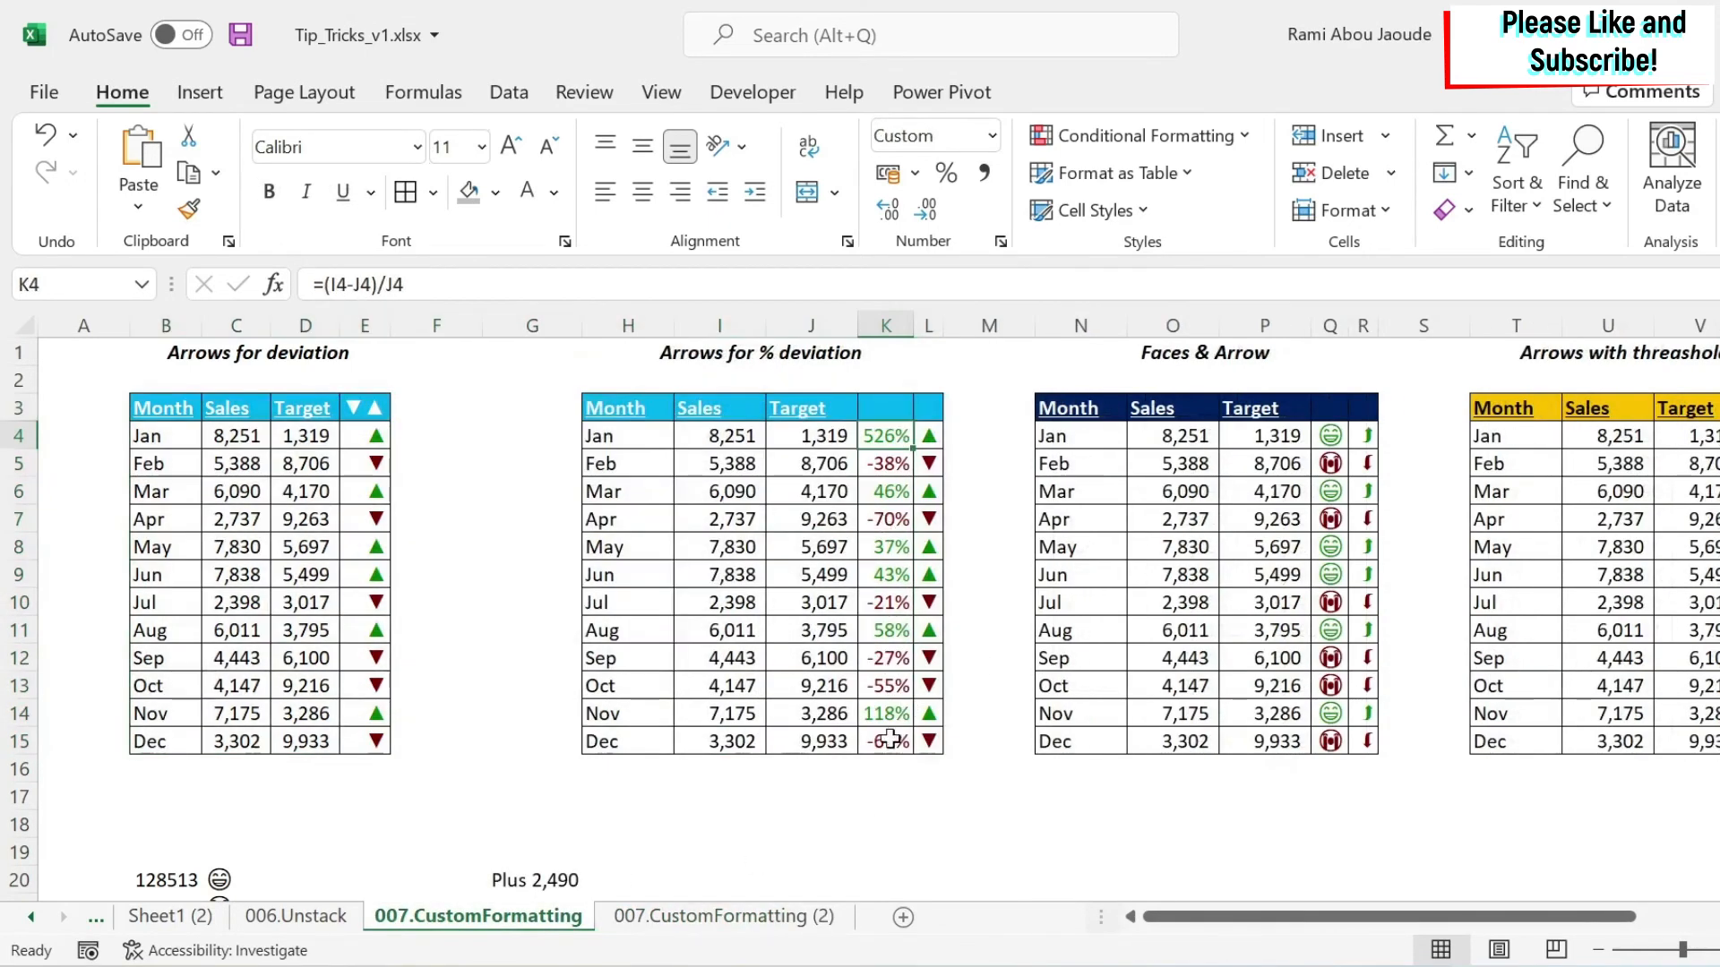
{"action": "left_click", "coordinate": [724, 916]}
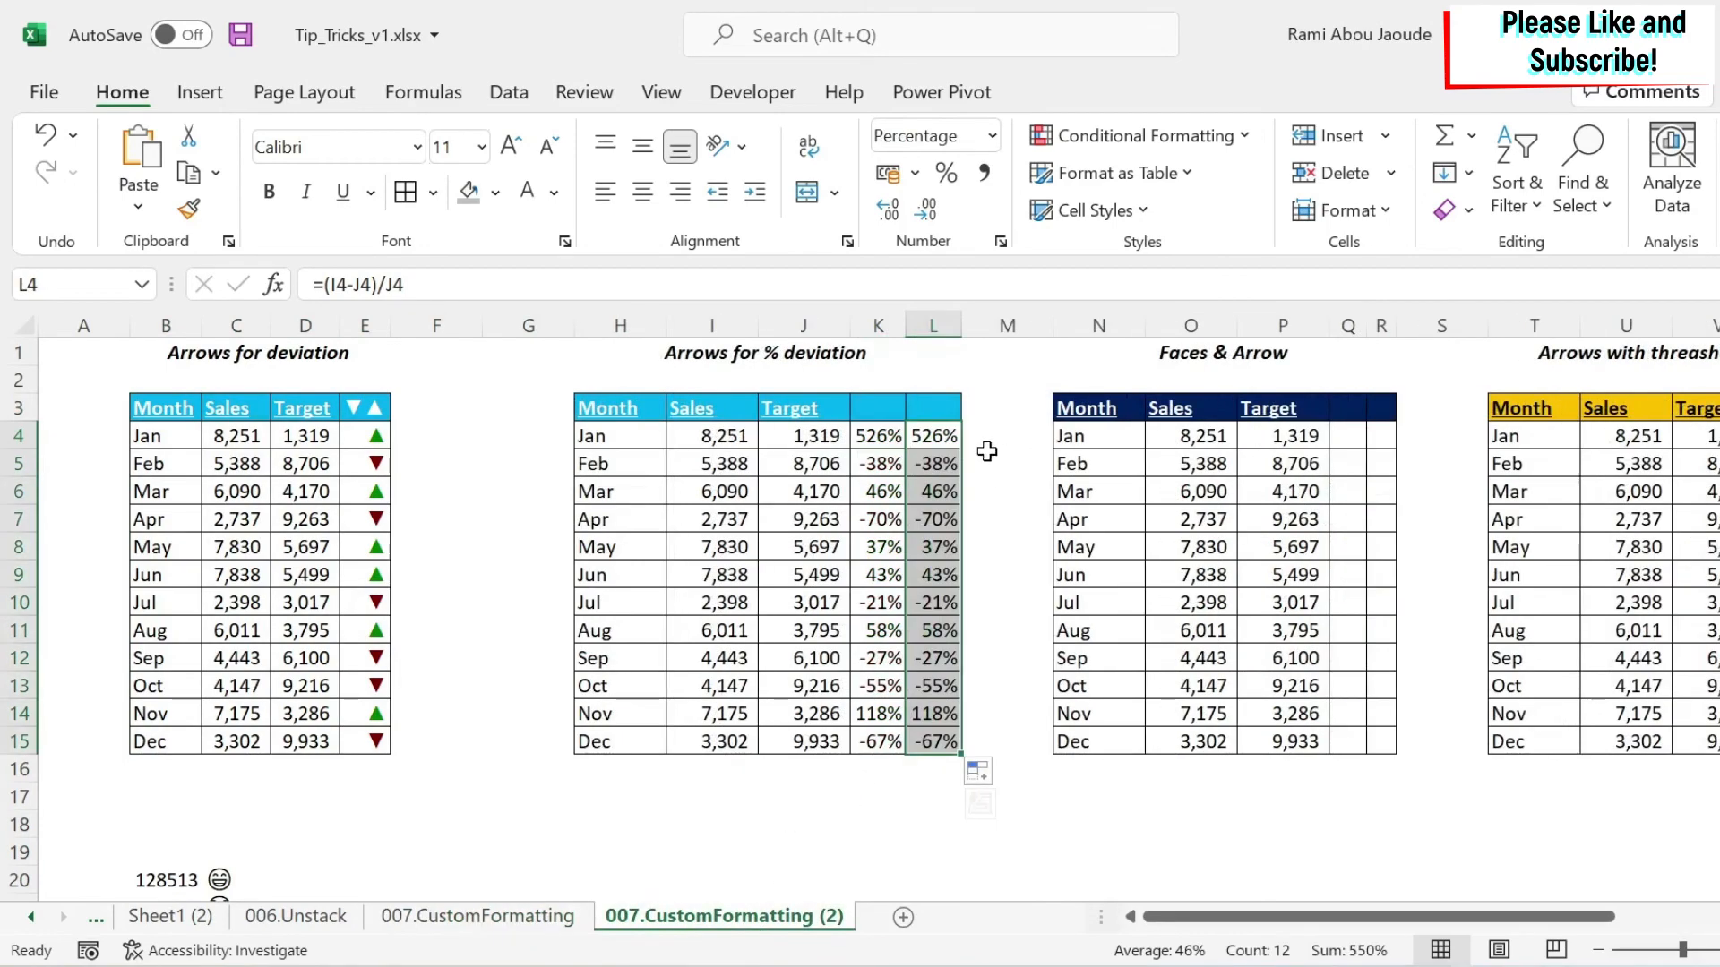
Apply the custom number format [Color10];[Color9]; to the deviation cells K4:K15
{"action": "left_click_drag", "start_coordinate": [883, 436], "coordinate": [886, 742]}
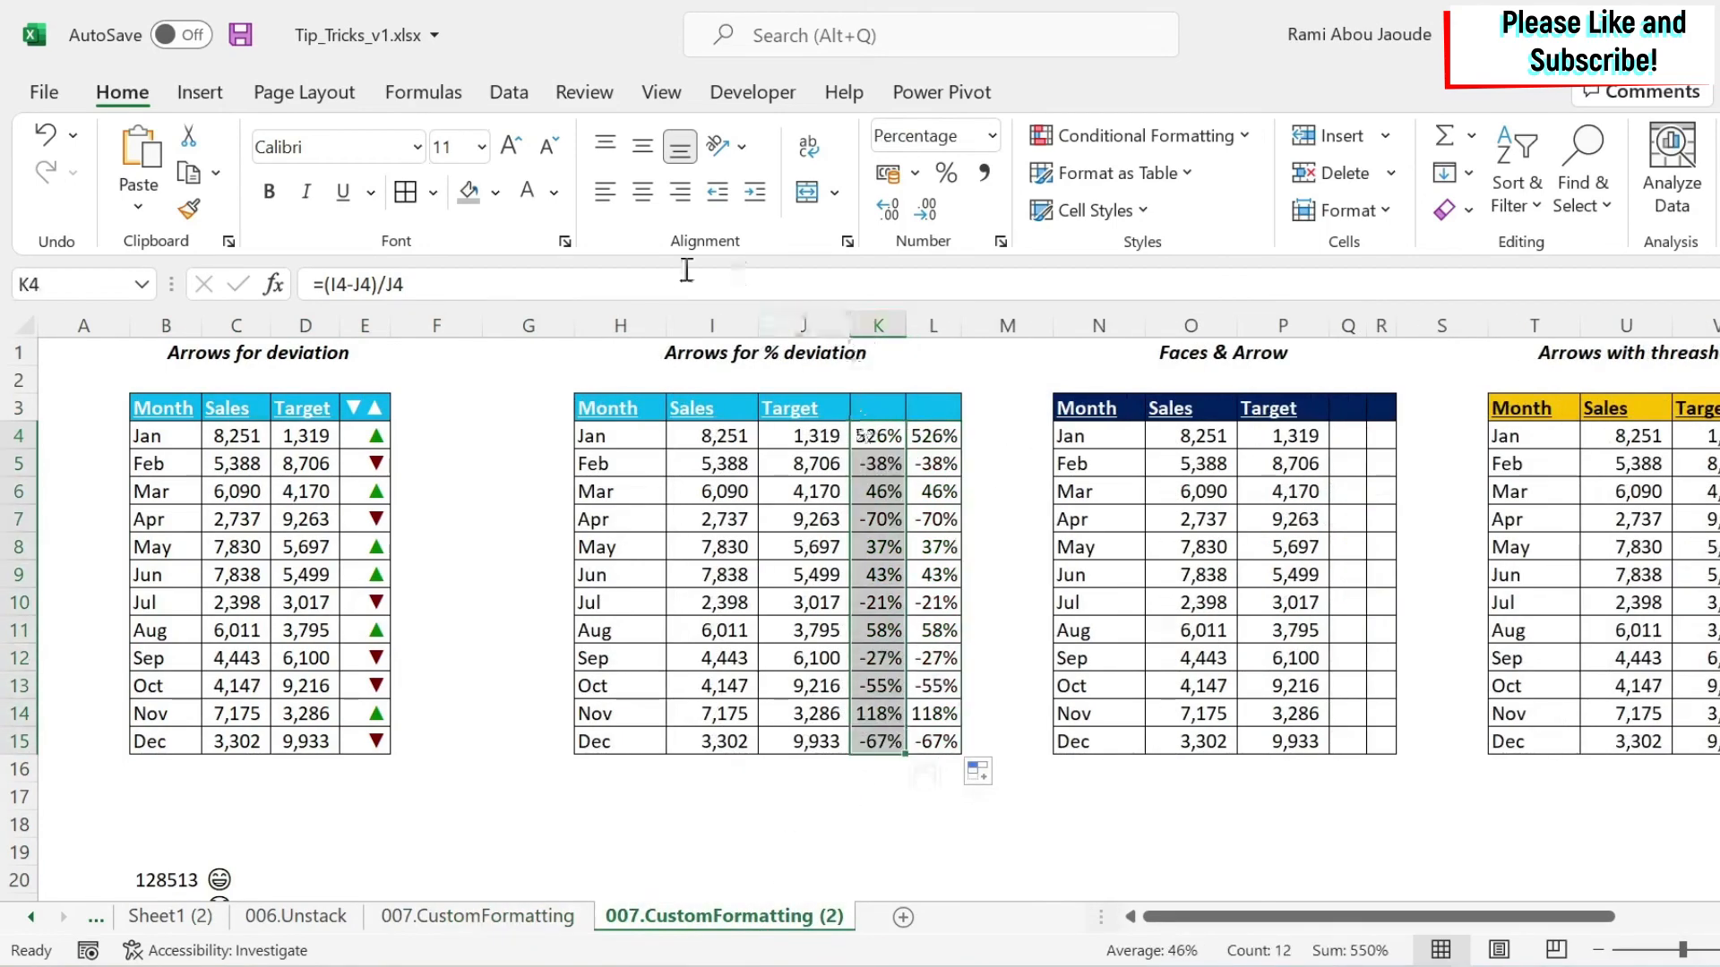
{"action": "left_click", "coordinate": [564, 242]}
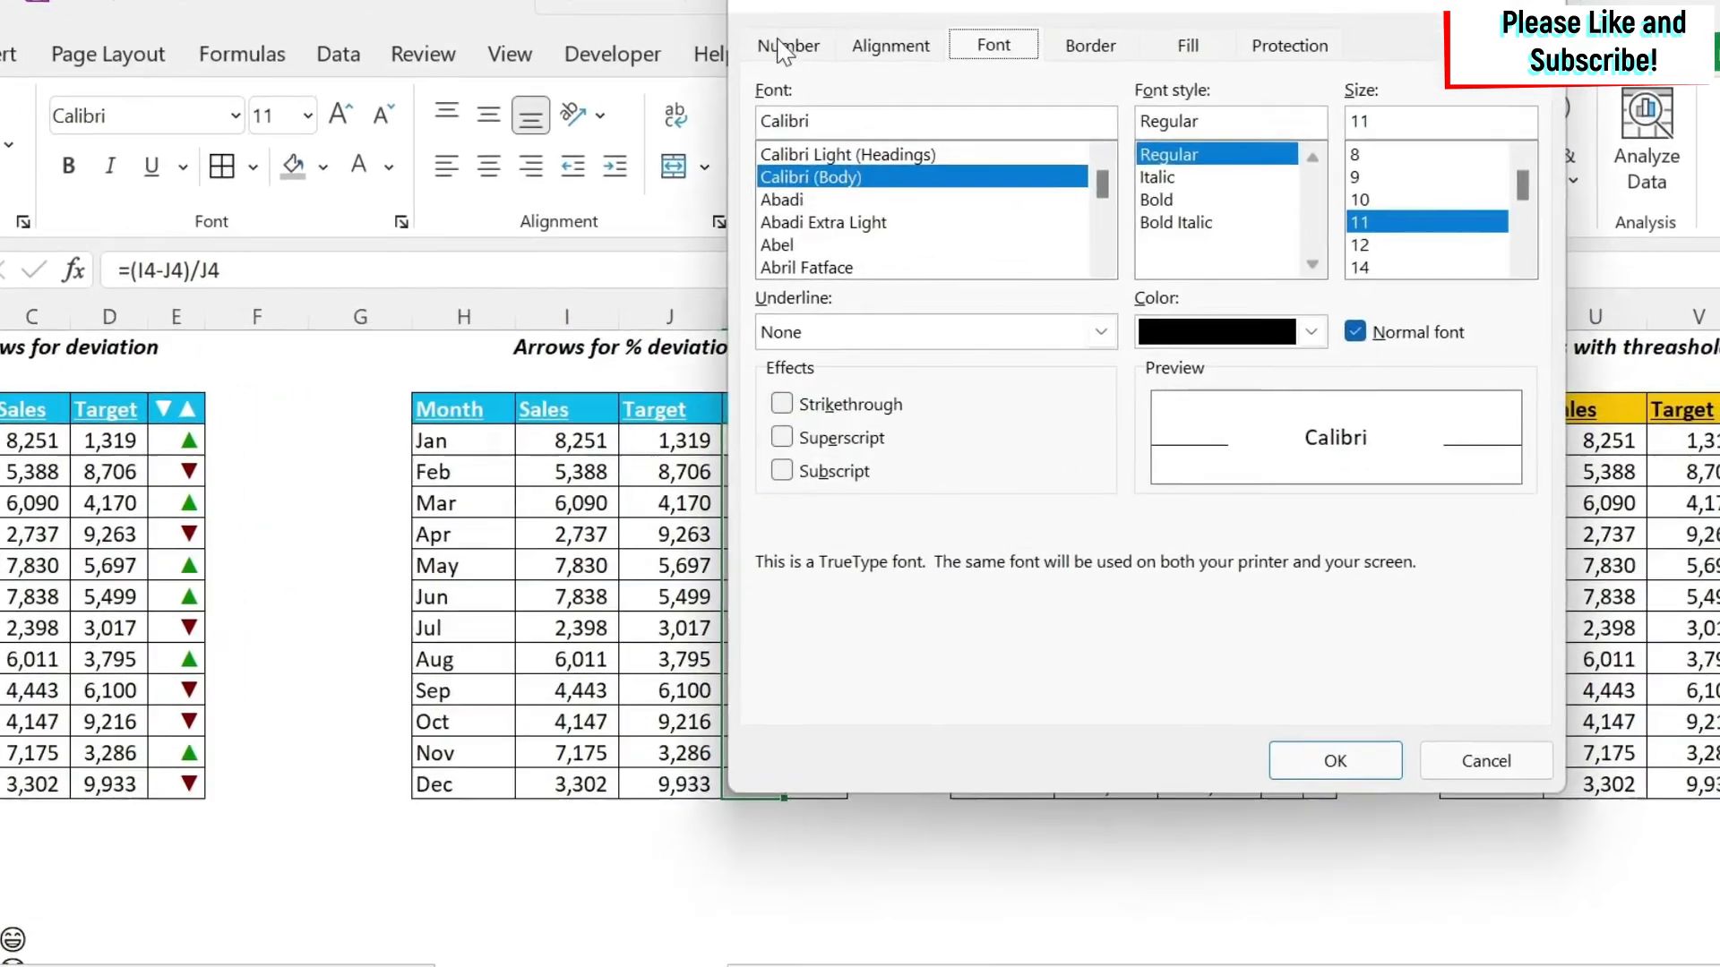
{"action": "left_click", "coordinate": [905, 86]}
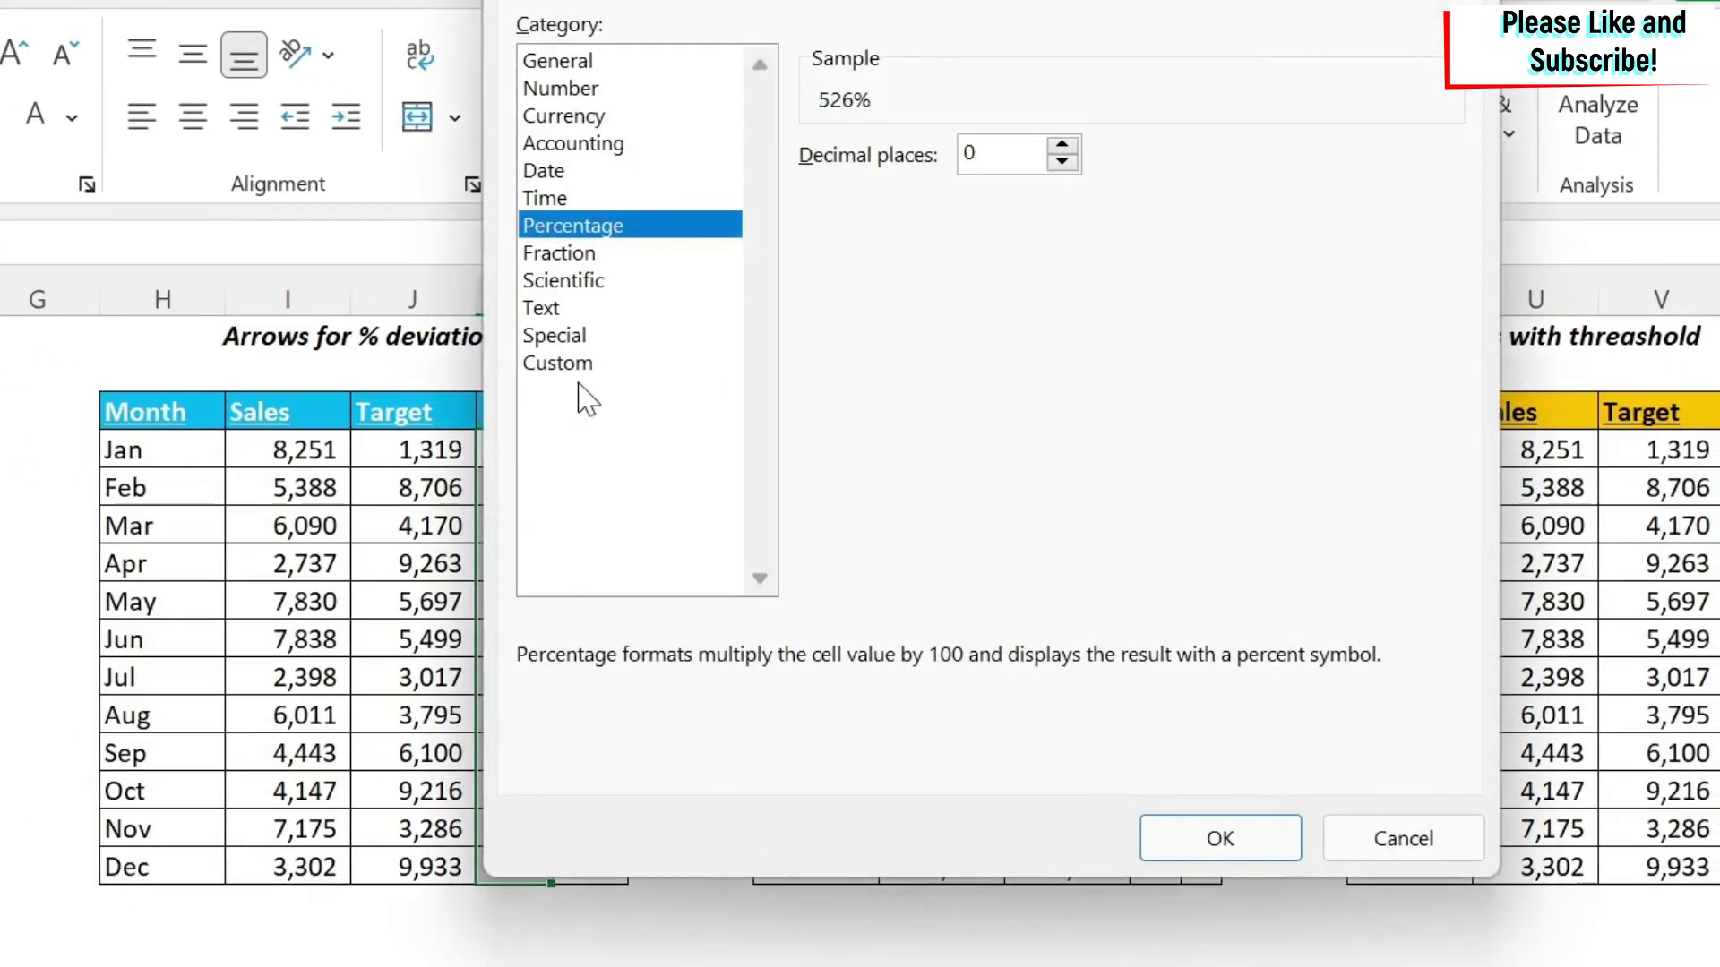
{"action": "left_click", "coordinate": [707, 367]}
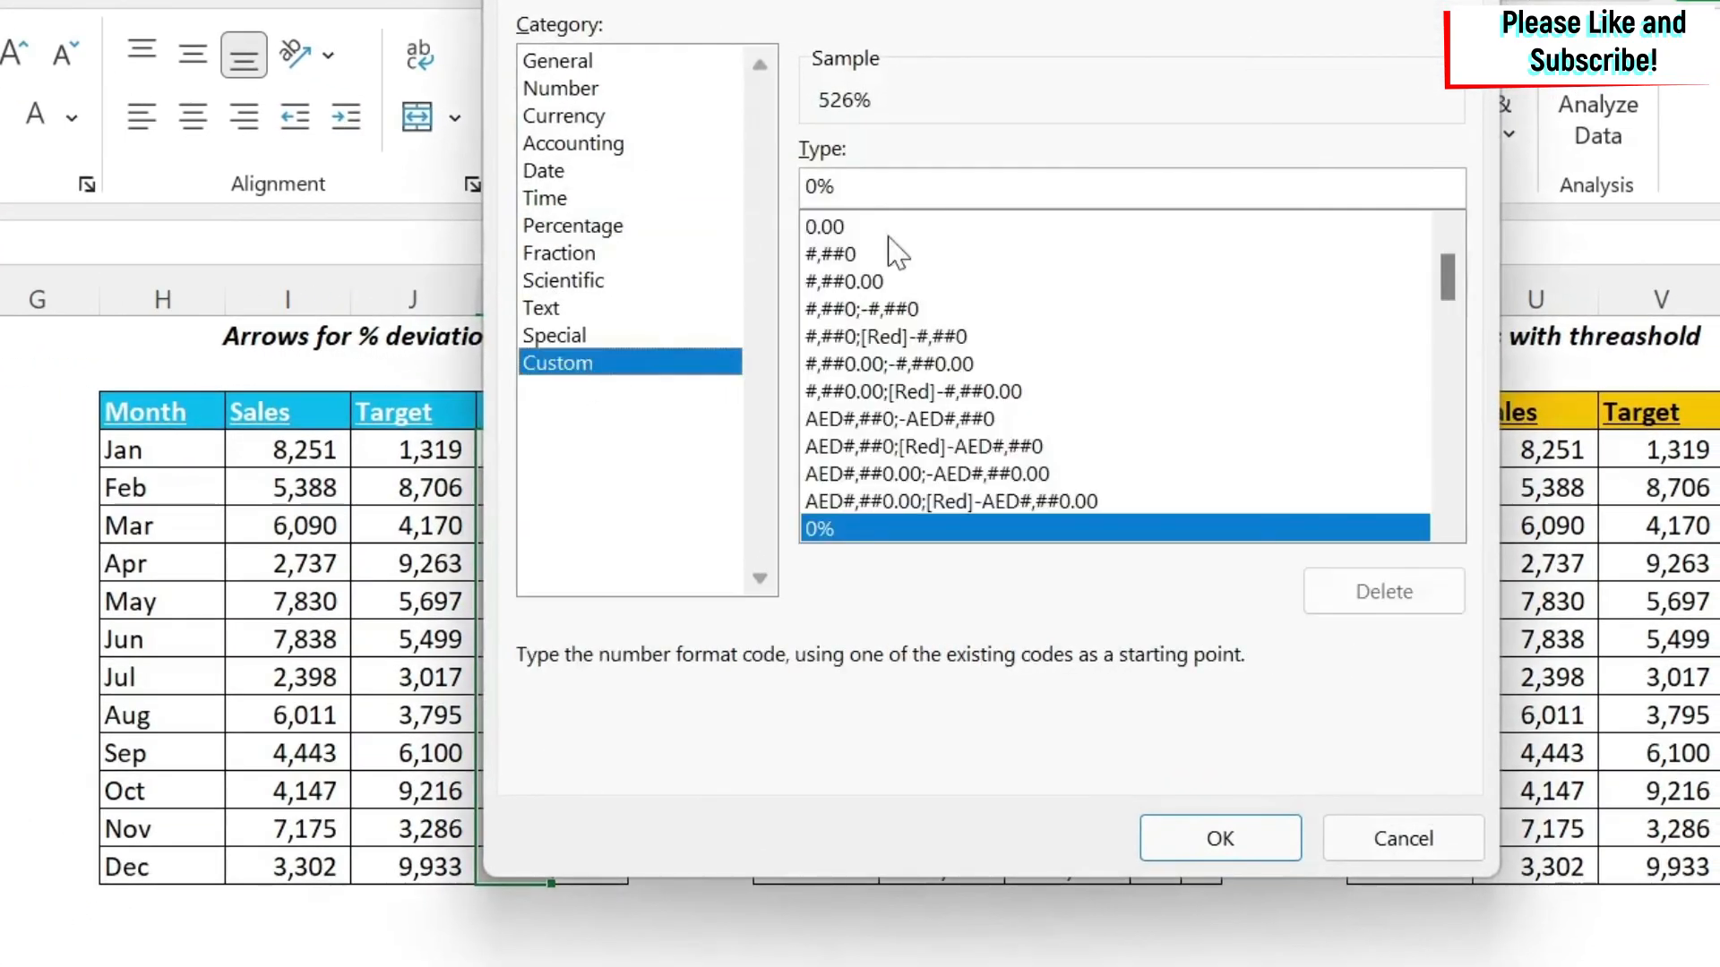
{"action": "left_click_drag", "start_coordinate": [828, 186], "coordinate": [778, 189]}
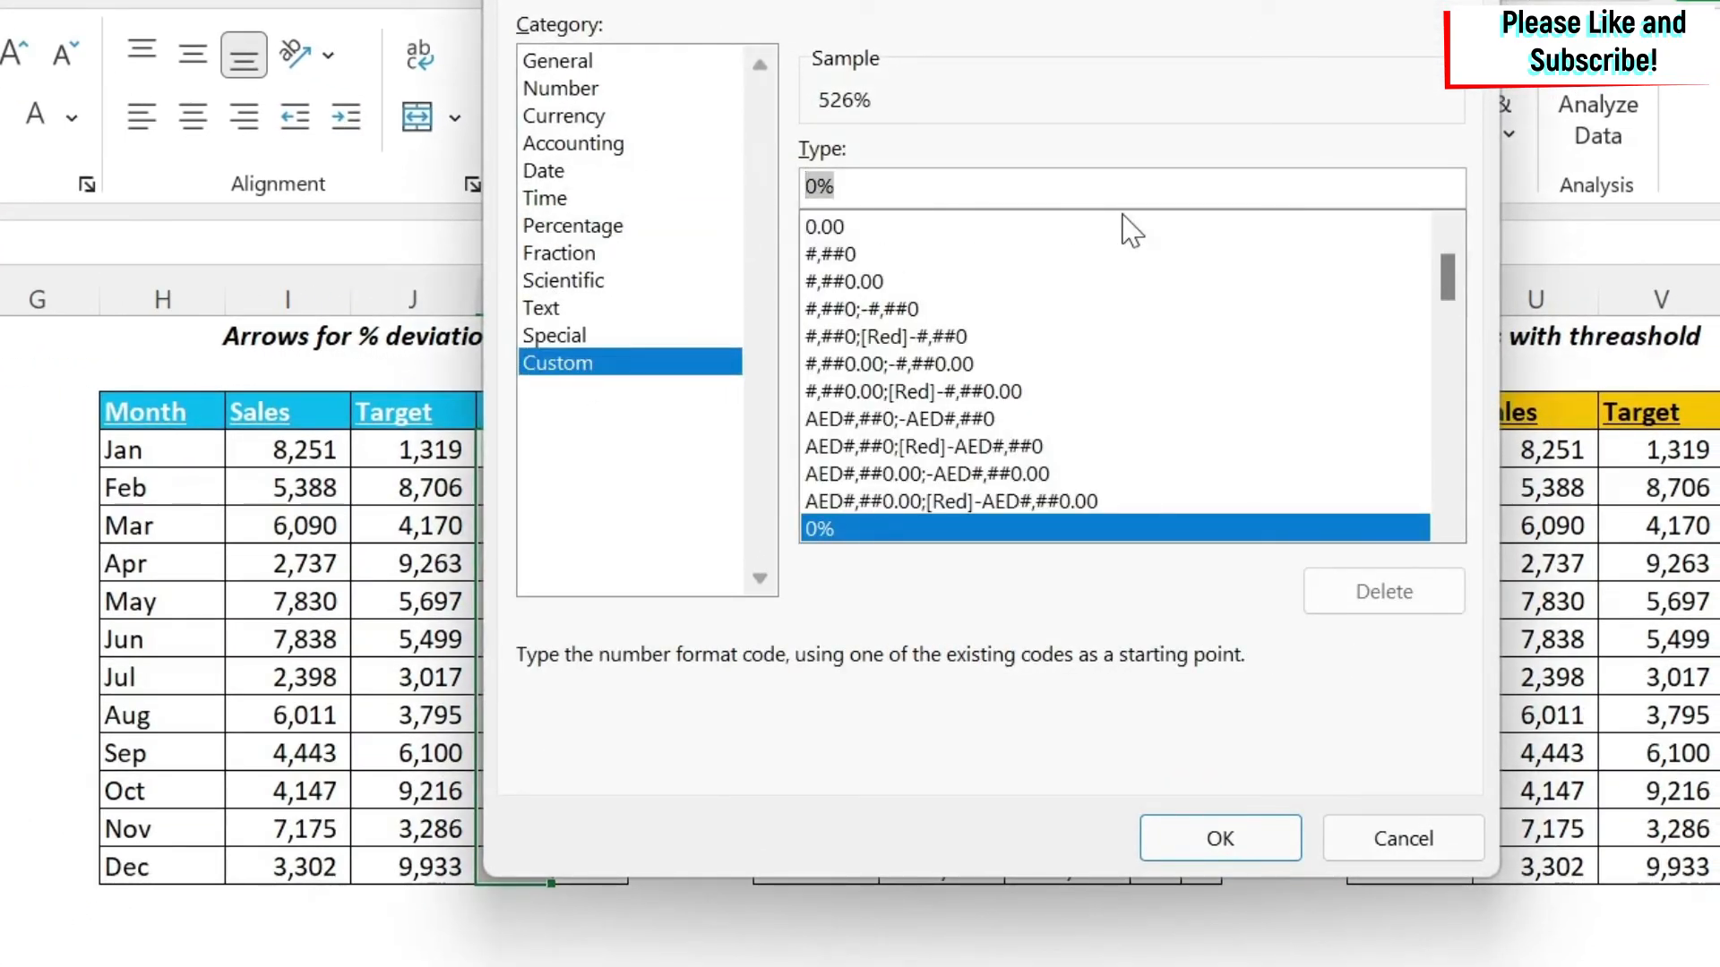
{"action": "type", "text": "[Col"}
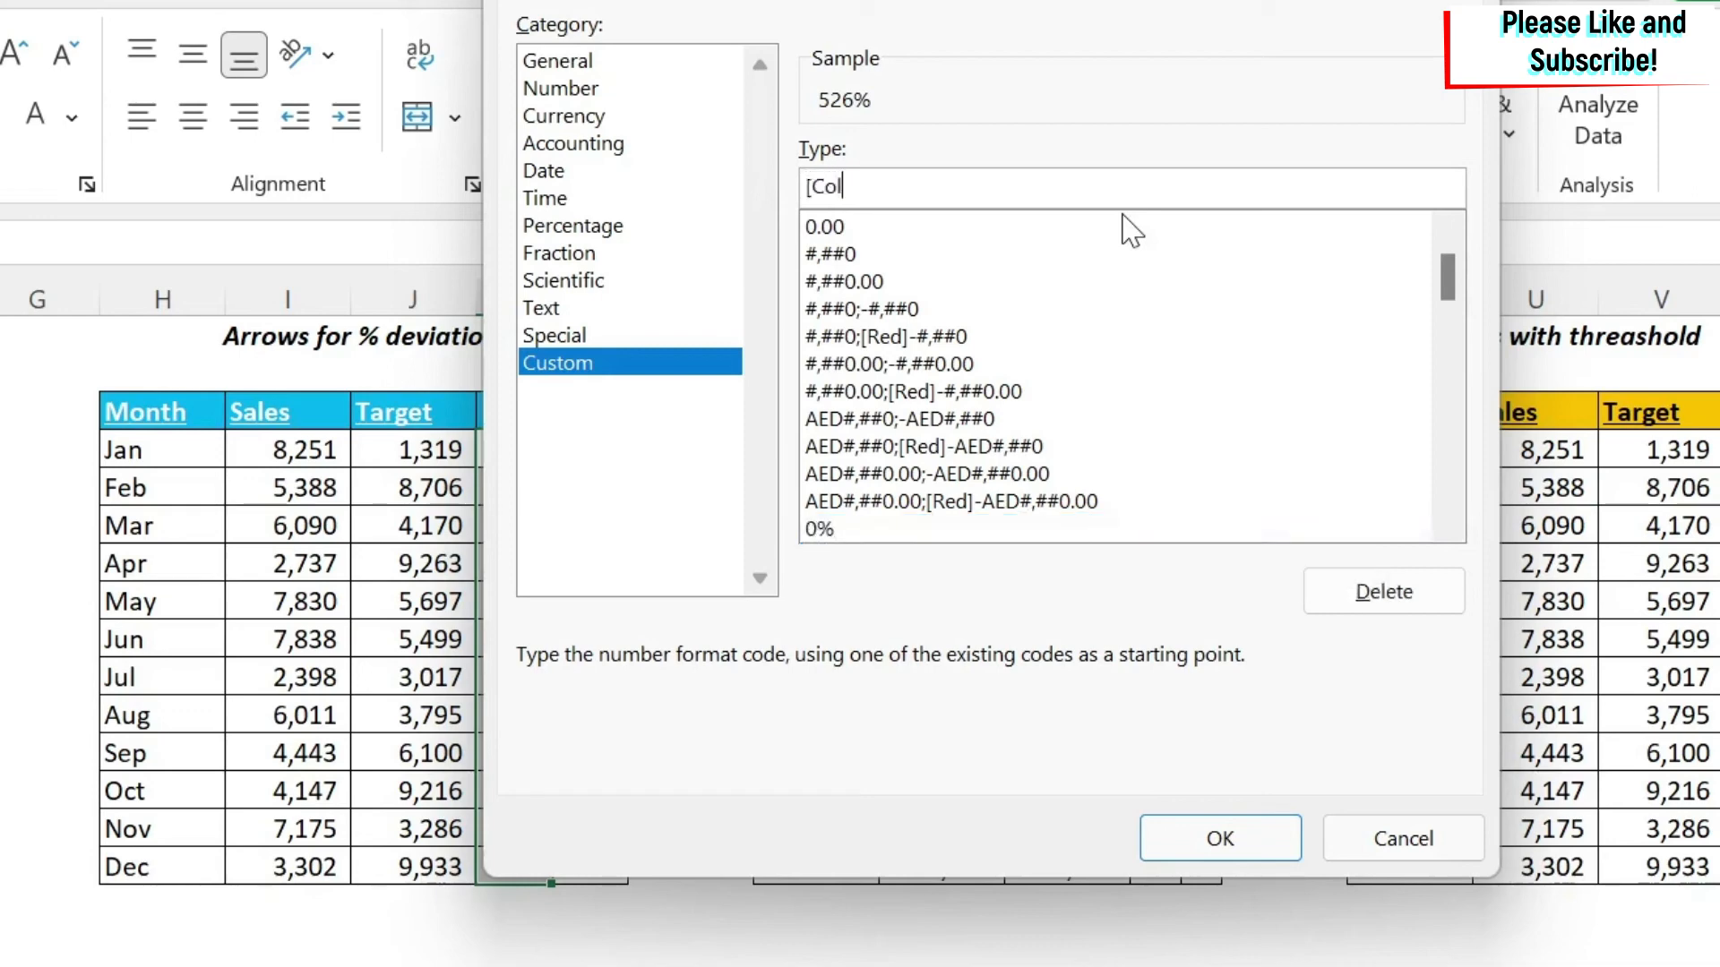
{"action": "type", "text": "or10]"}
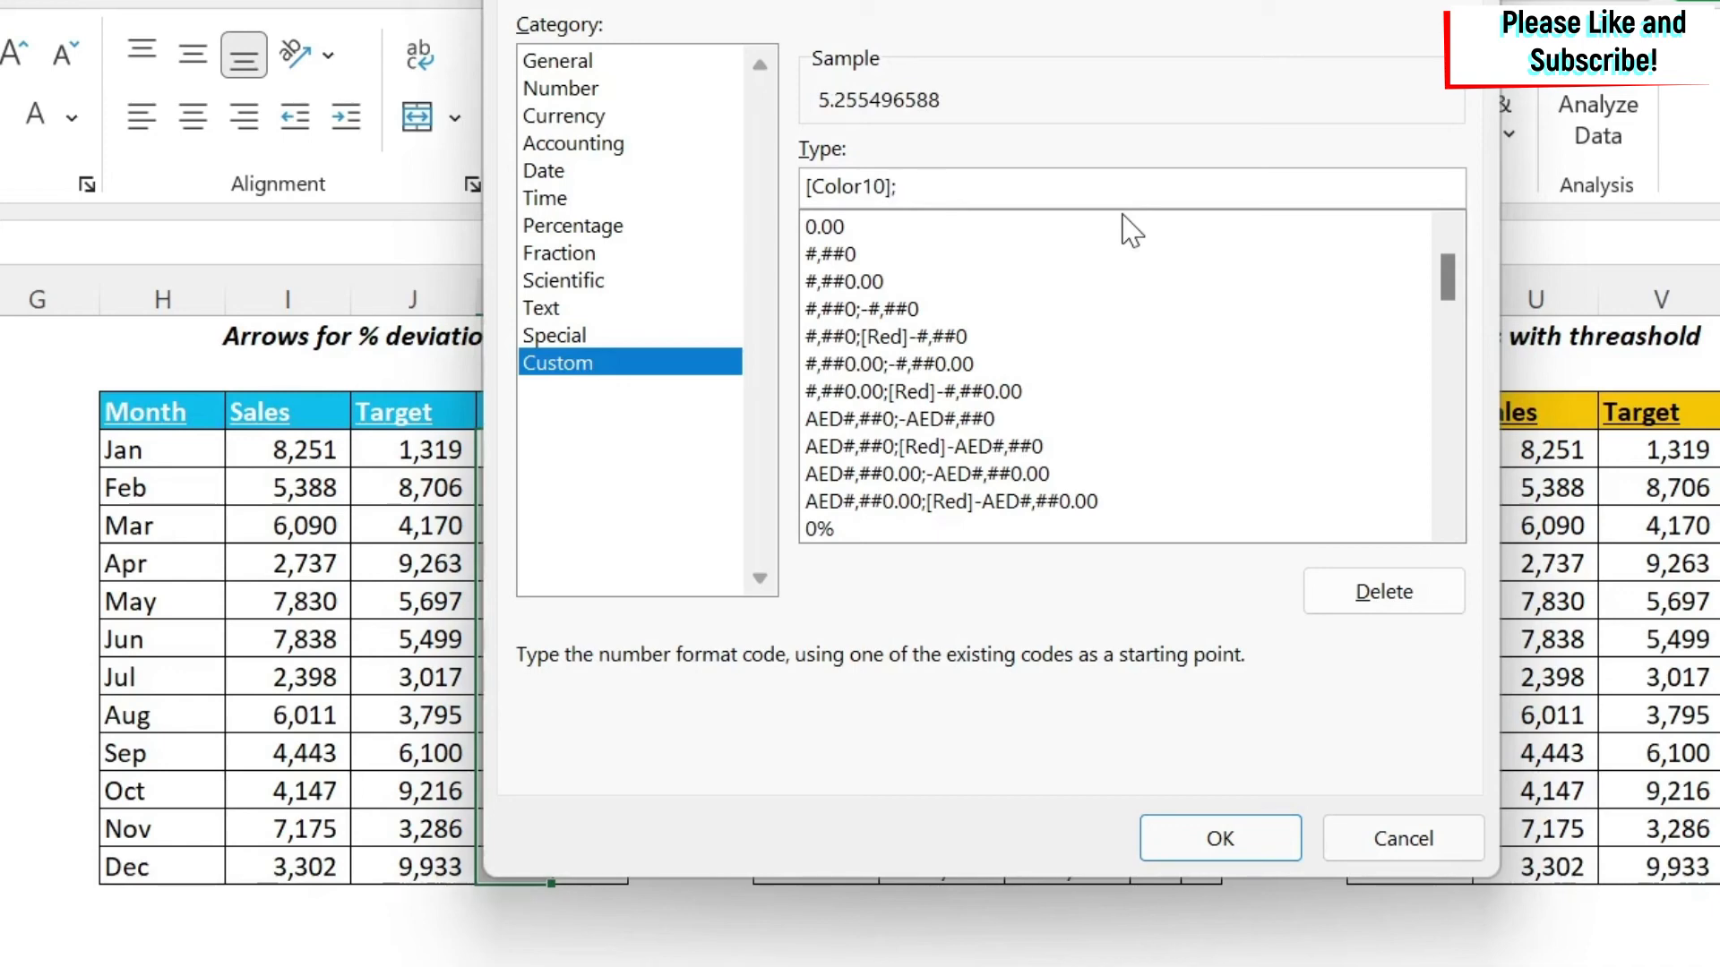
{"action": "type", "text": ";[Color9];"}
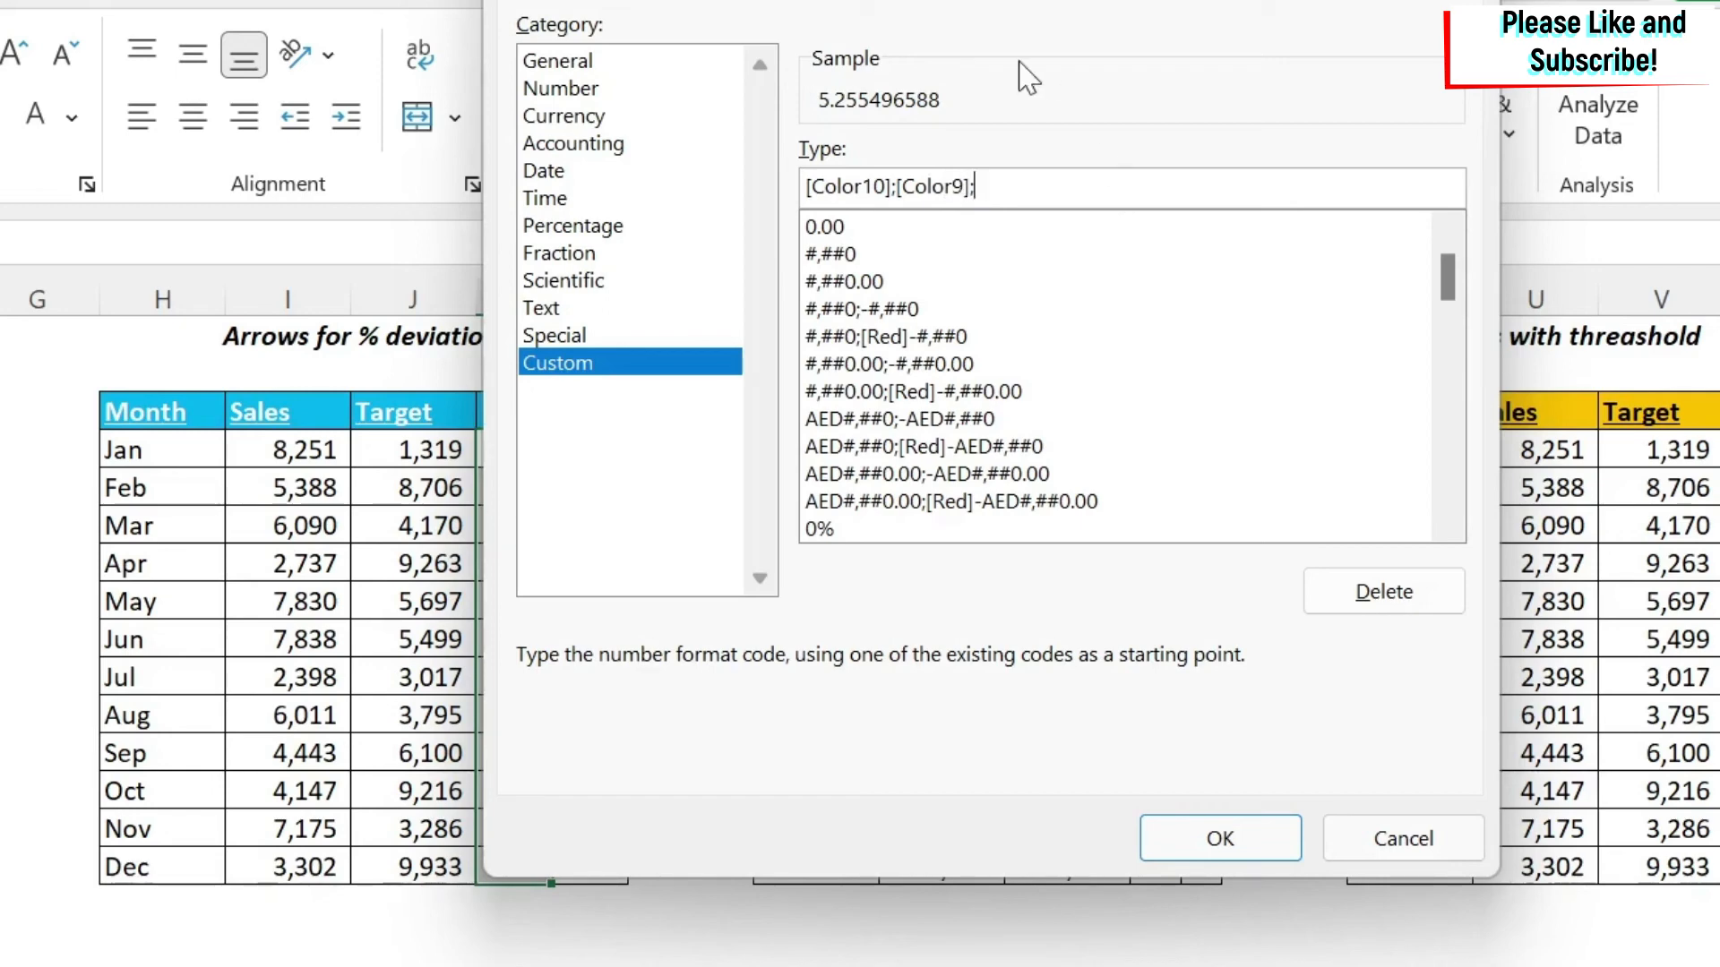
{"action": "left_click", "coordinate": [1223, 834]}
{"action": "left_click", "coordinate": [660, 438]}
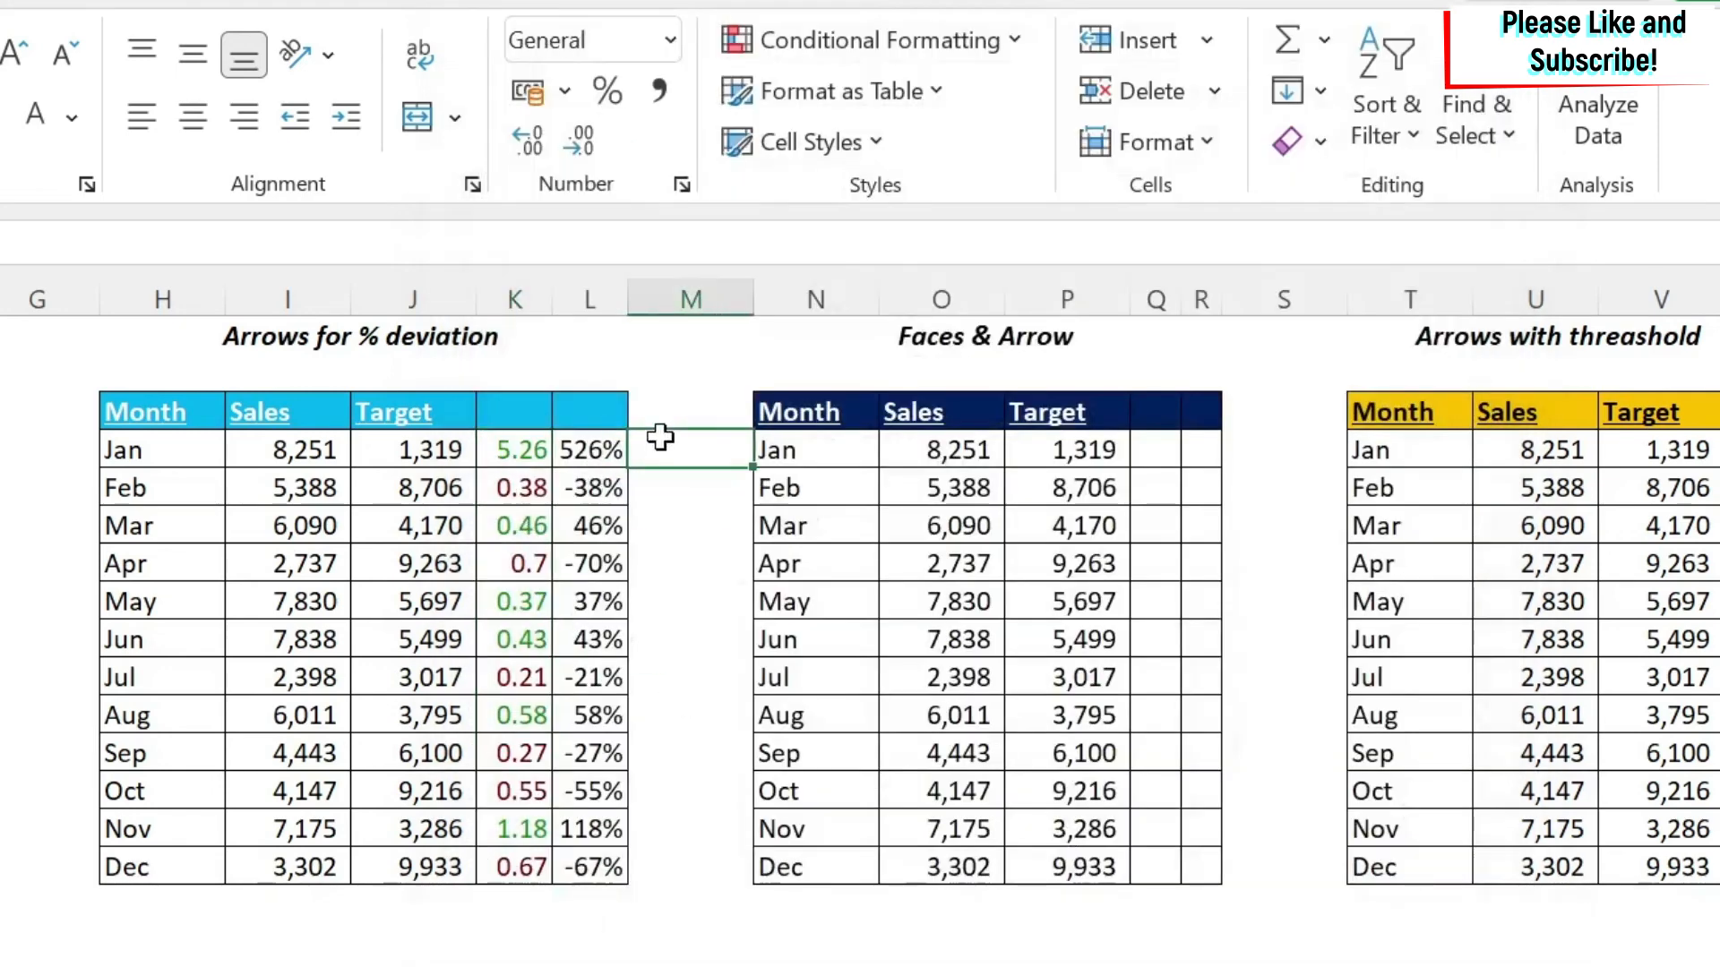
Change the custom format of K4:K15 to [Color10]0%;[Color9]-0%; so both sections use percentages
{"action": "left_click_drag", "start_coordinate": [511, 448], "coordinate": [510, 865]}
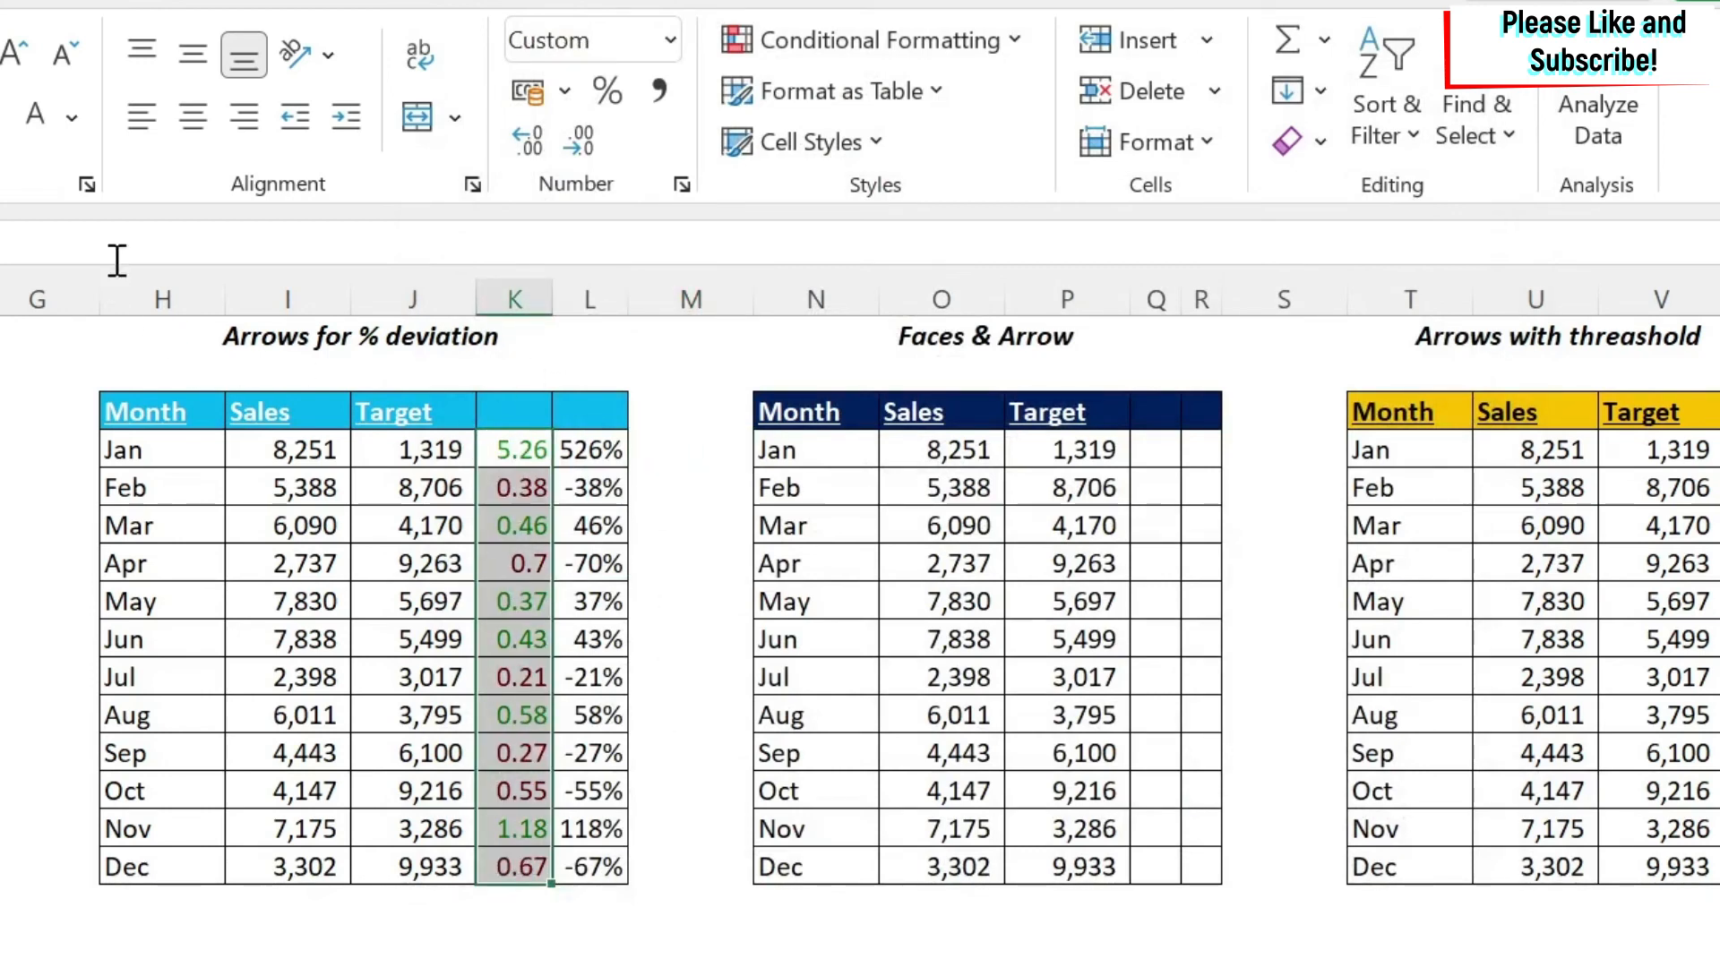
{"action": "left_click", "coordinate": [87, 185]}
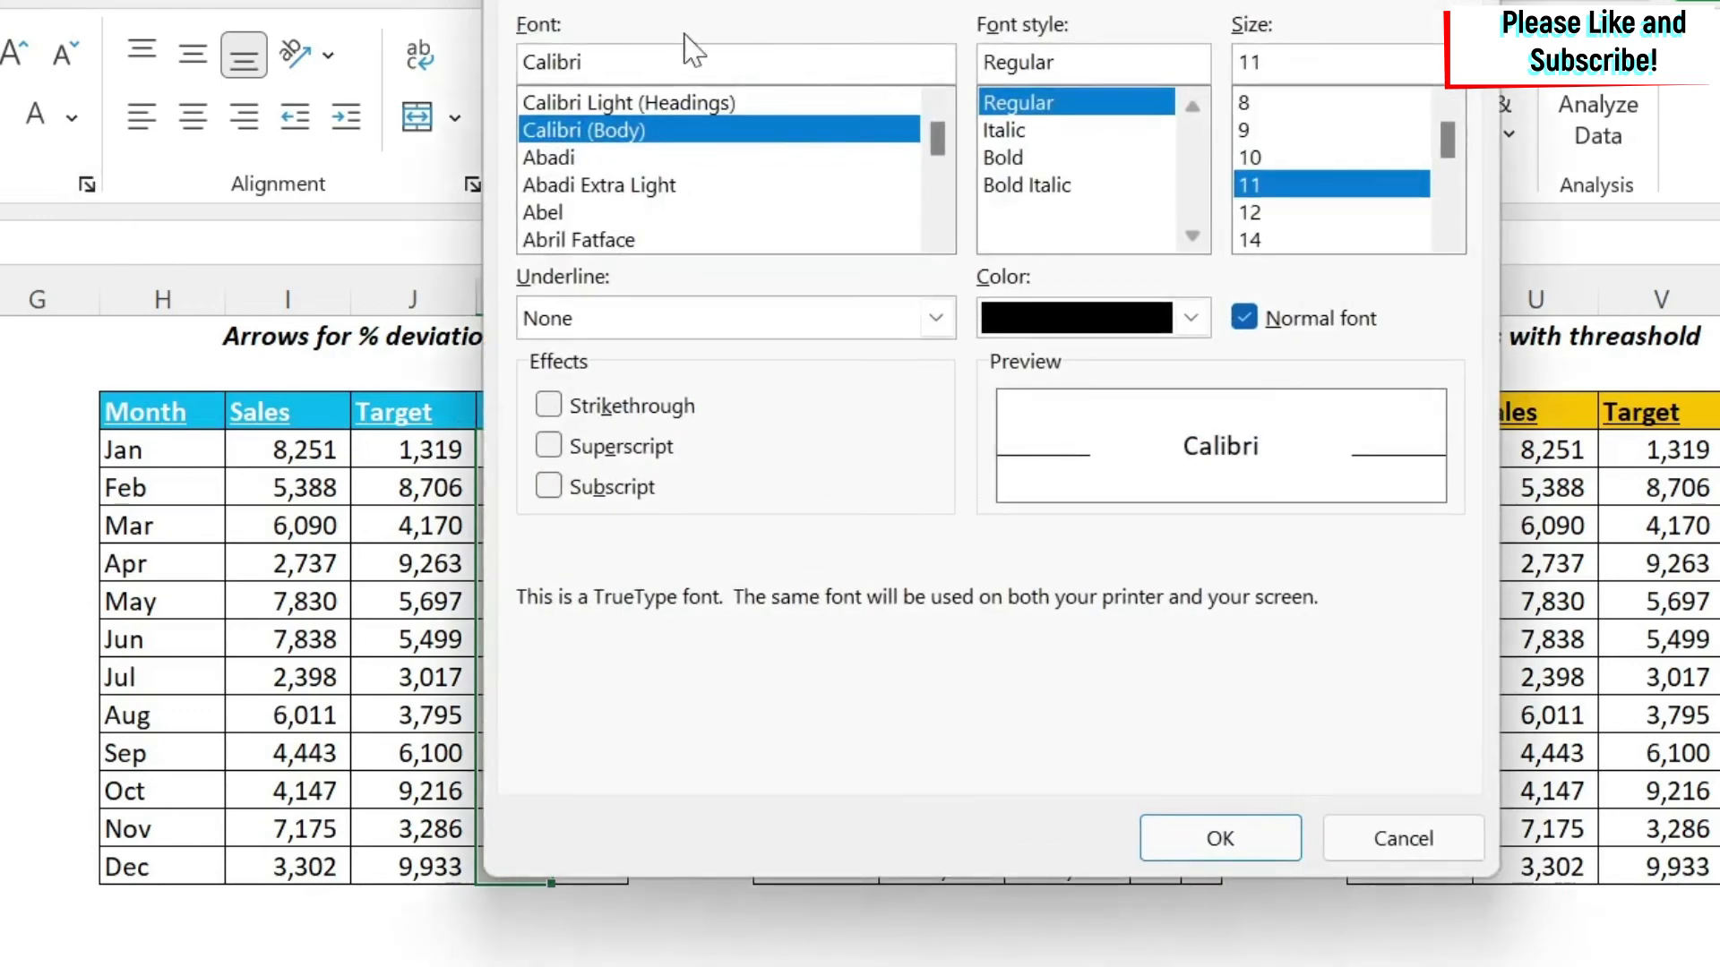
{"action": "left_click", "coordinate": [599, 7]}
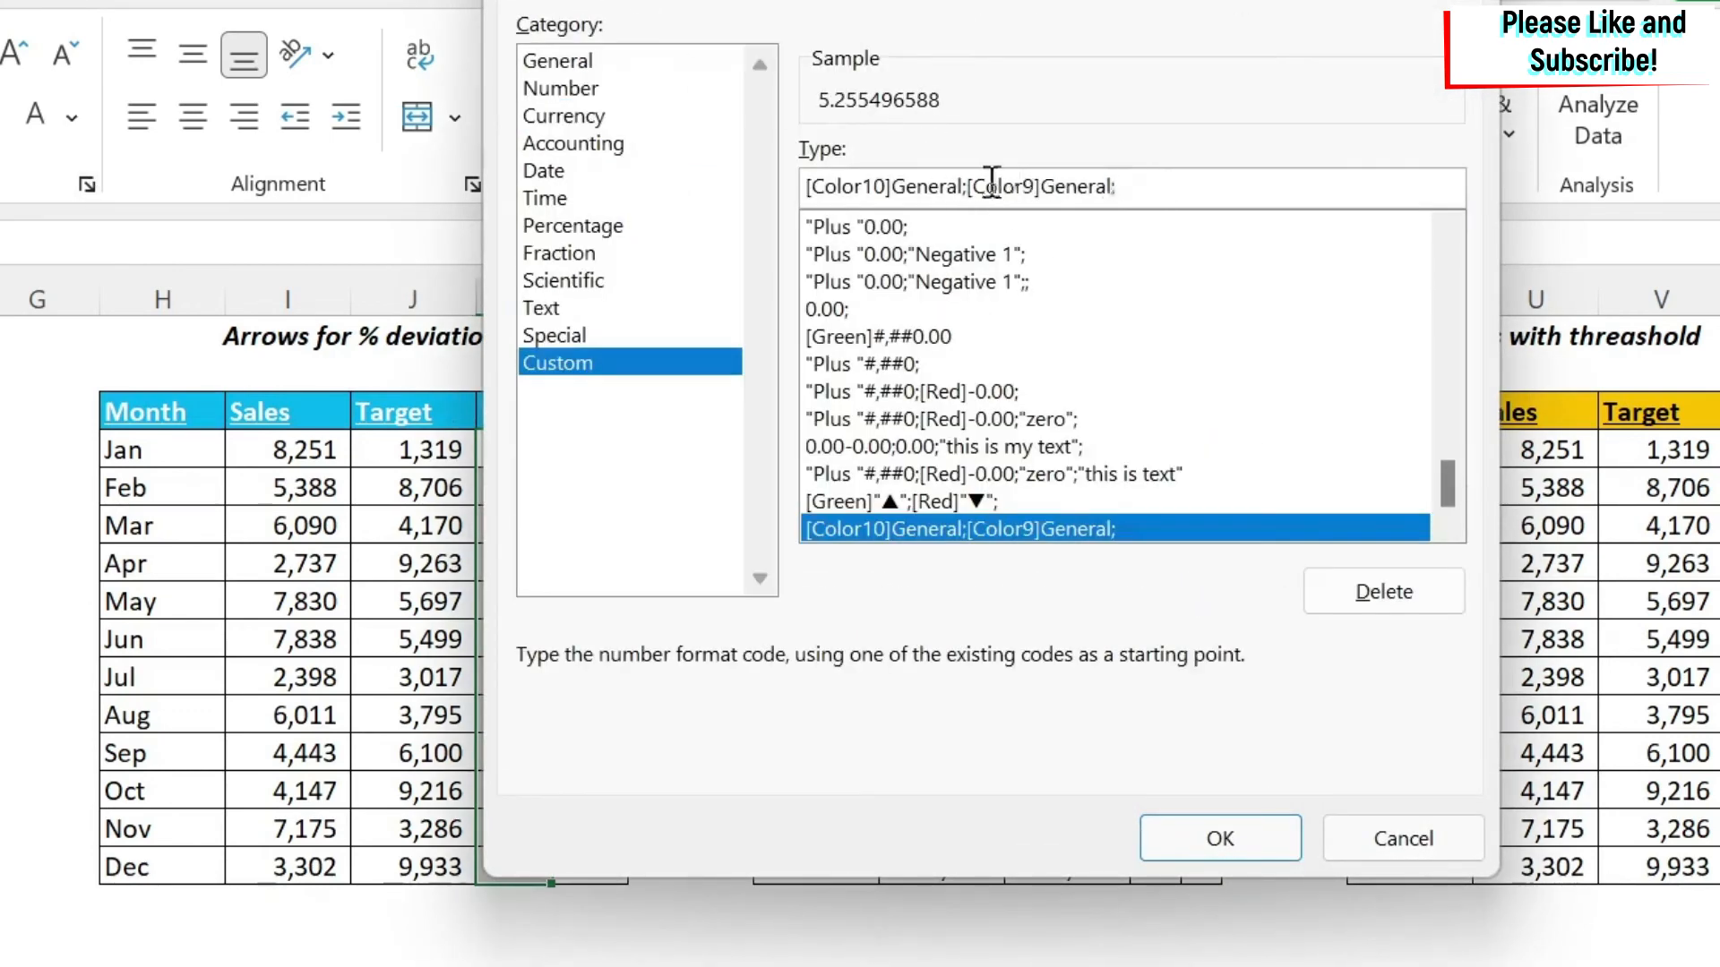
{"action": "double_click", "coordinate": [935, 181]}
{"action": "left_click_drag", "start_coordinate": [961, 190], "coordinate": [898, 190]}
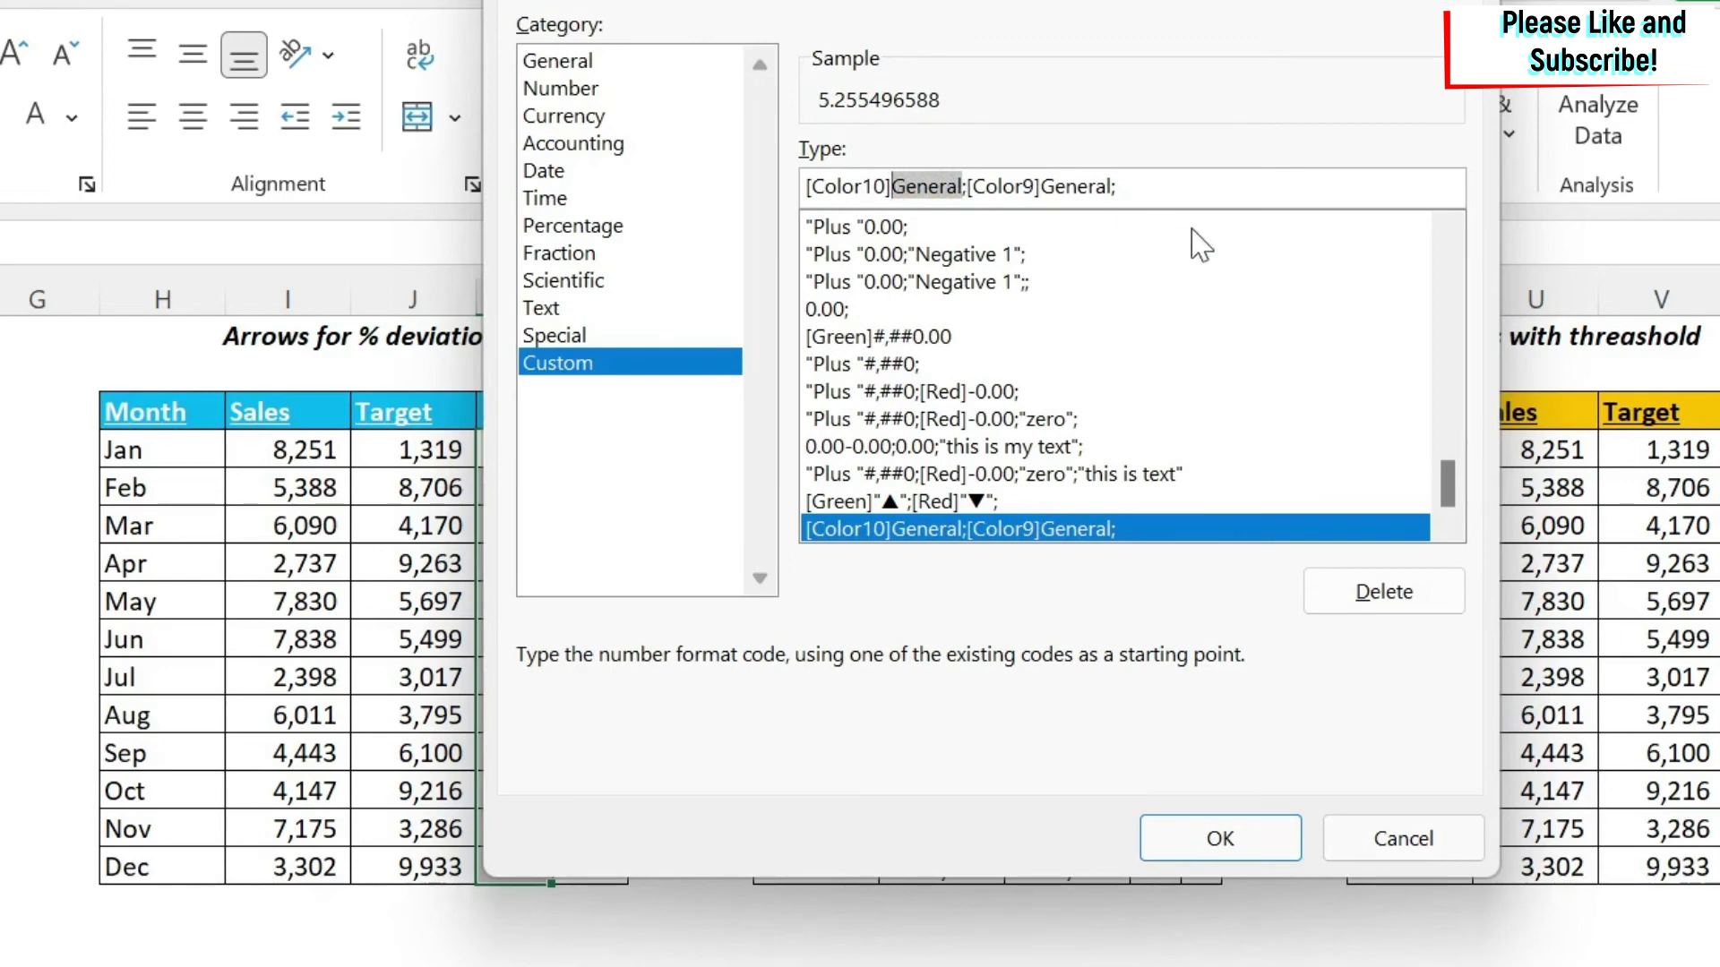
{"action": "type", "text": "0%"}
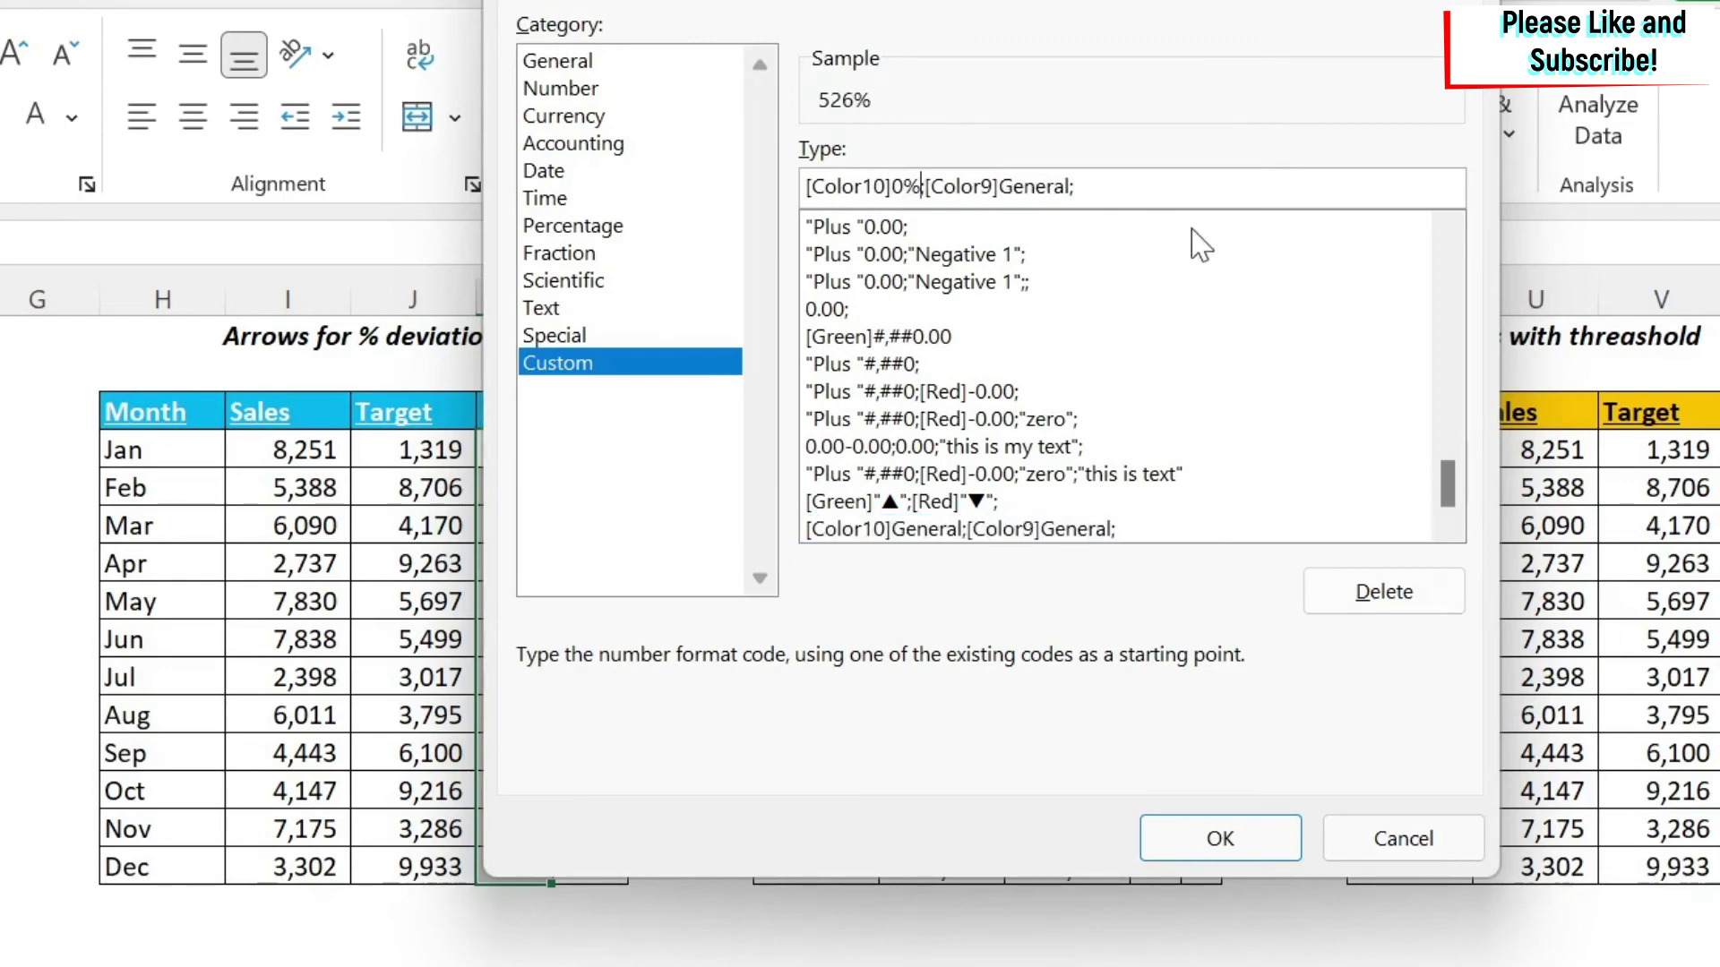
{"action": "left_click_drag", "start_coordinate": [1004, 183], "coordinate": [1067, 183]}
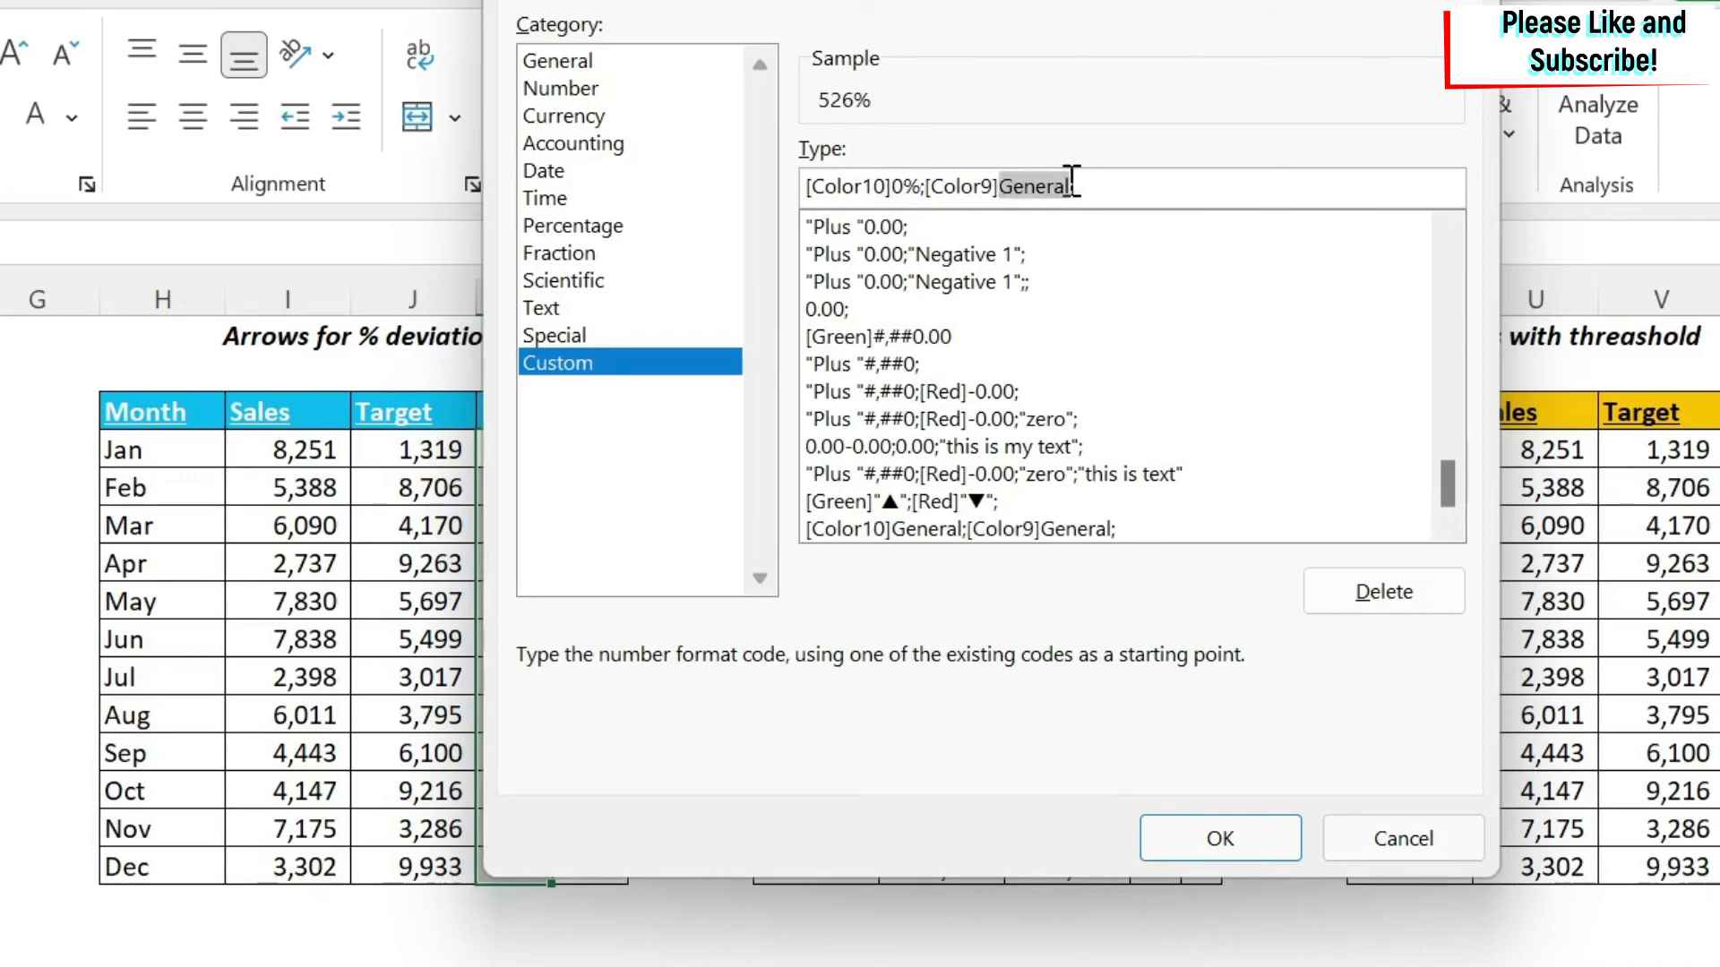
{"action": "type", "text": "0"}
{"action": "type", "text": "-0"}
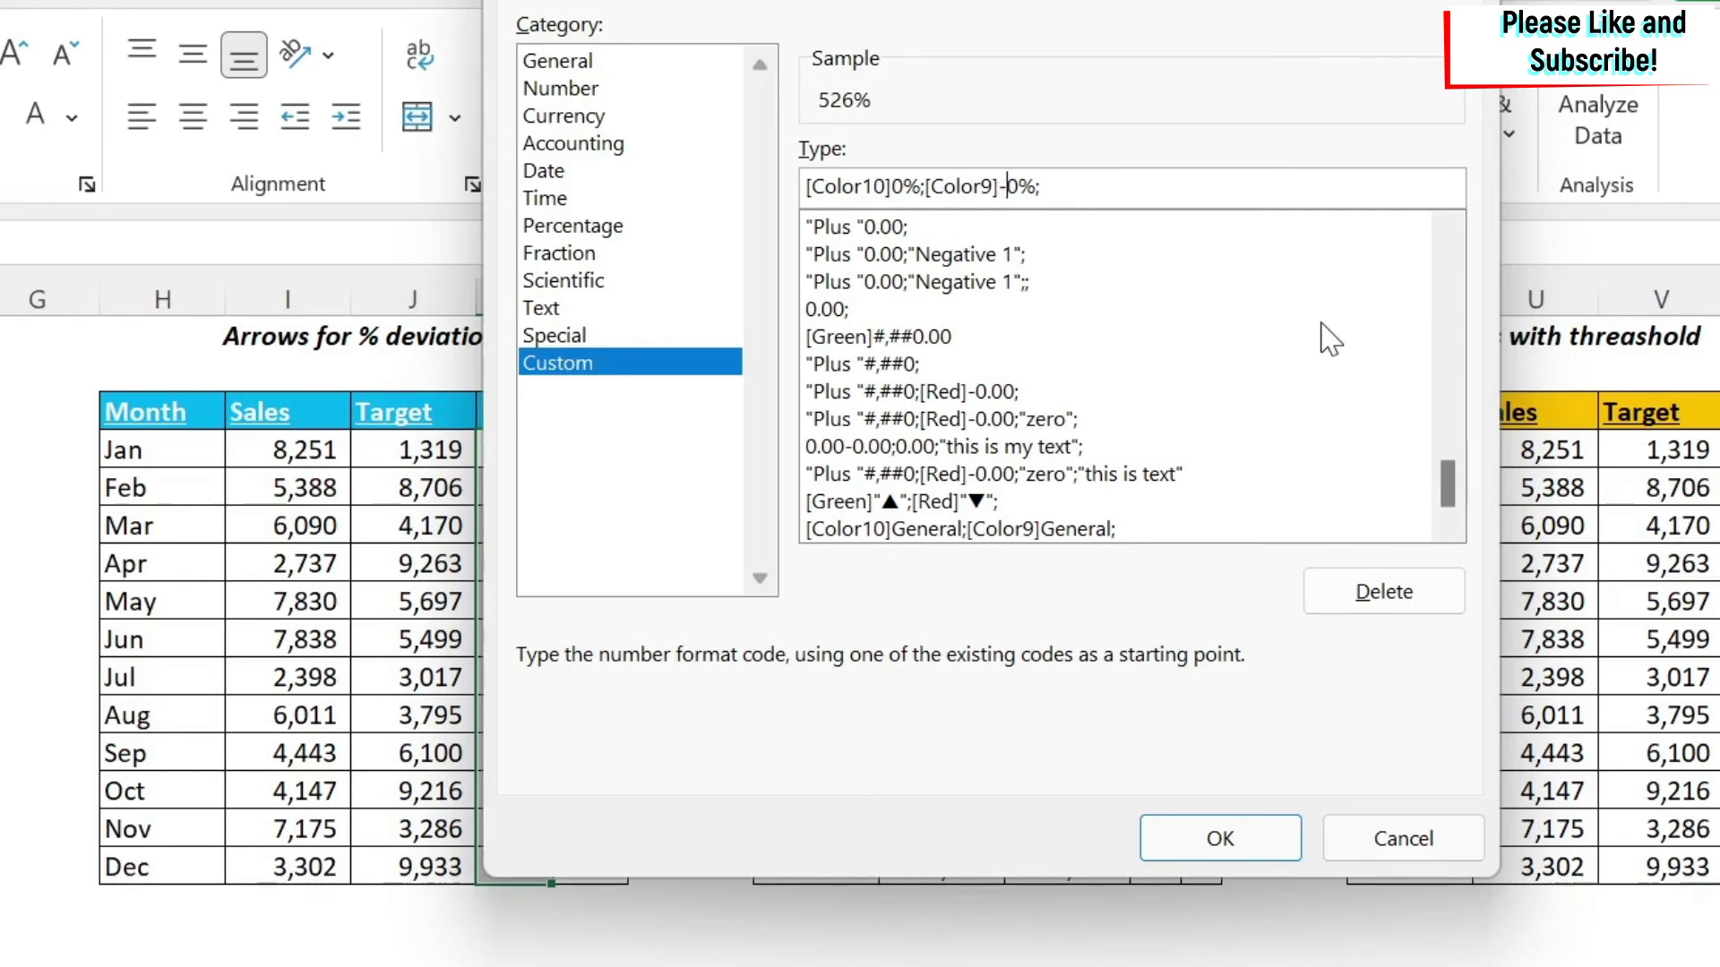
{"action": "left_click", "coordinate": [1191, 837]}
{"action": "left_click", "coordinate": [452, 910]}
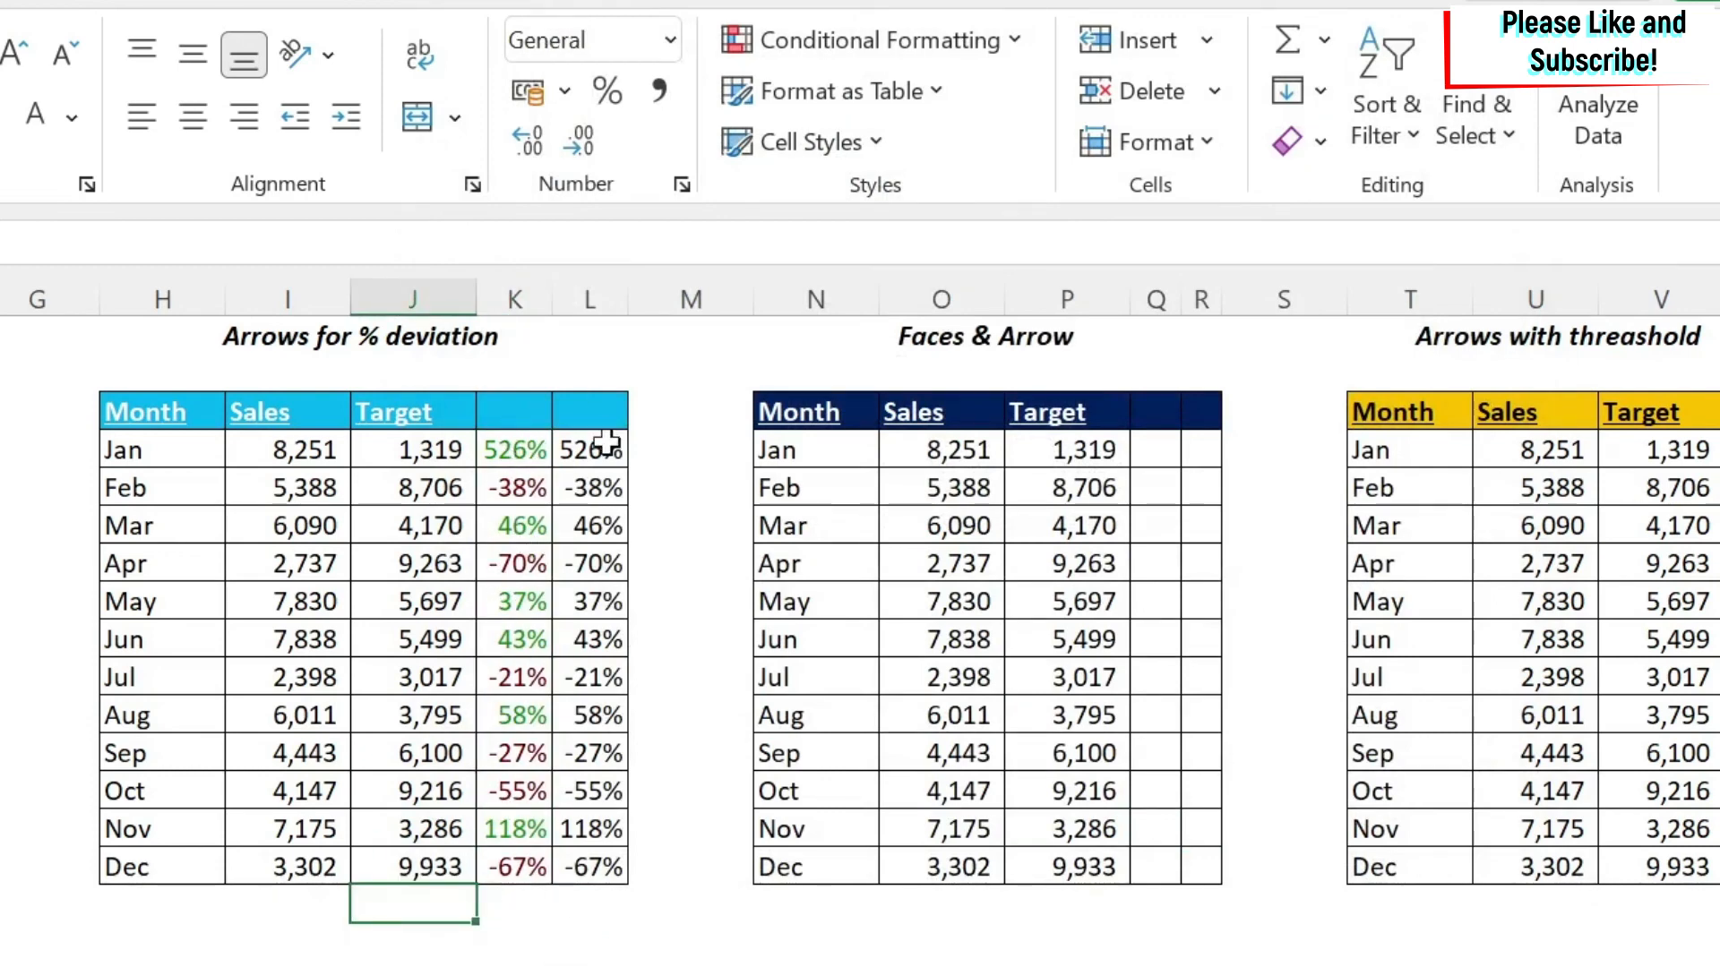
Start a custom number format for cells L4:L15 with the color code [Color10]
{"action": "left_click_drag", "start_coordinate": [598, 450], "coordinate": [603, 867]}
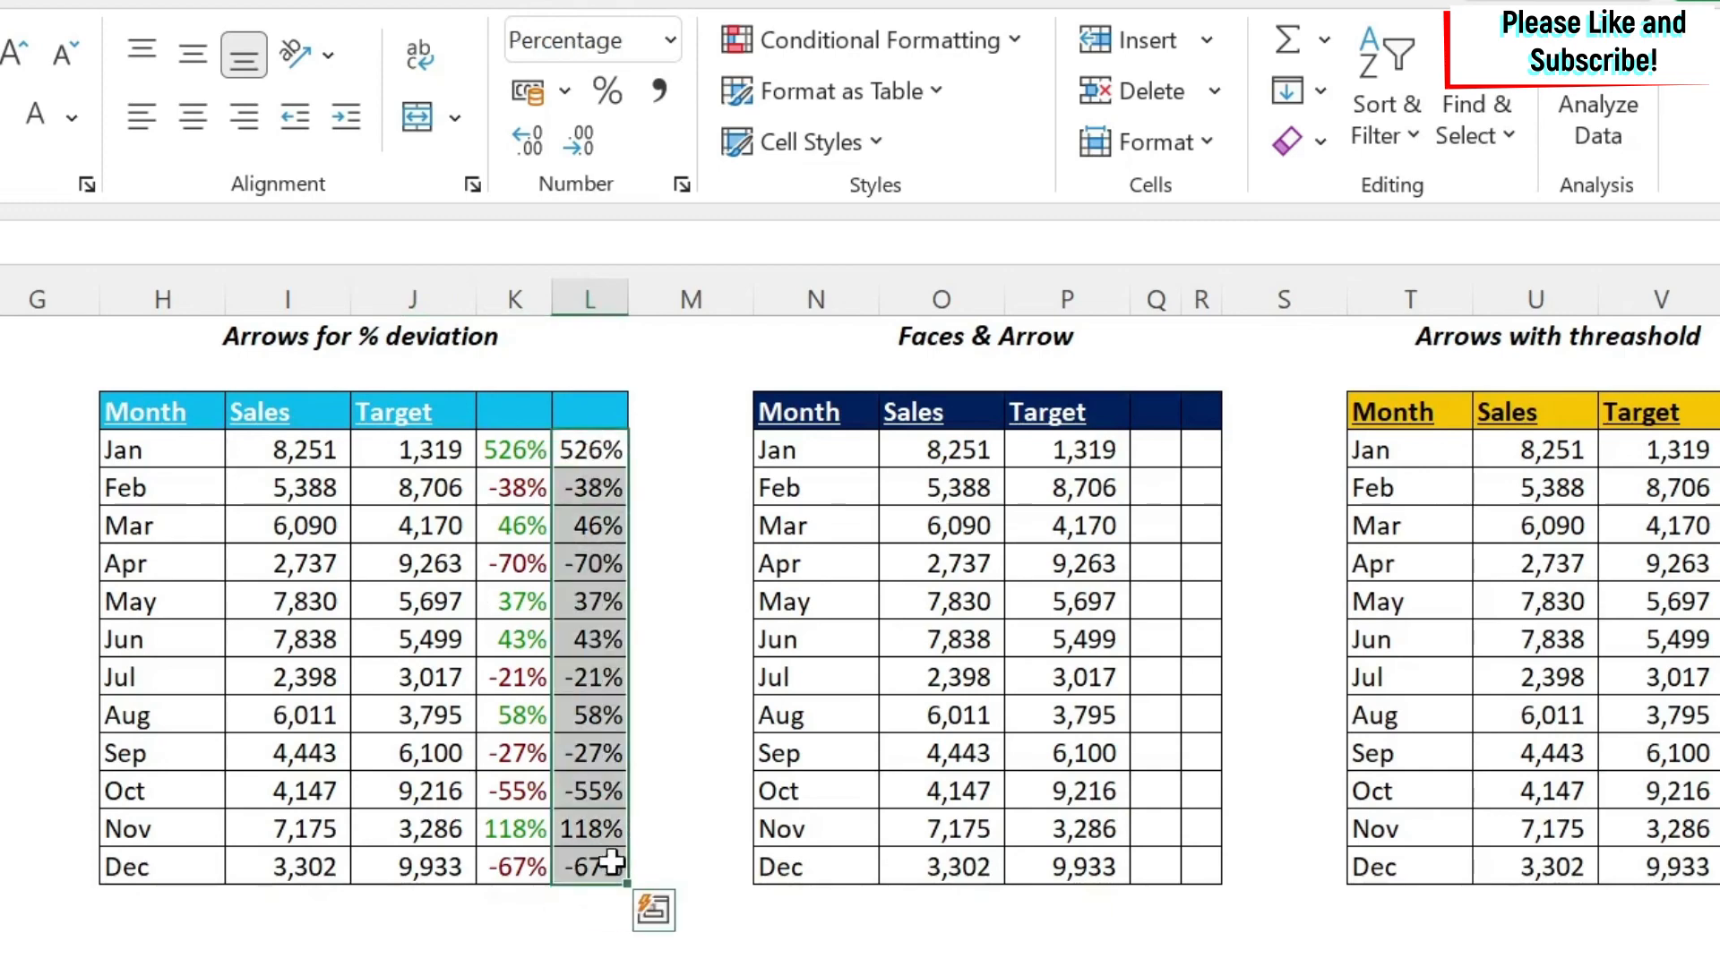
{"action": "left_click", "coordinate": [88, 187]}
{"action": "left_click", "coordinate": [583, 12]}
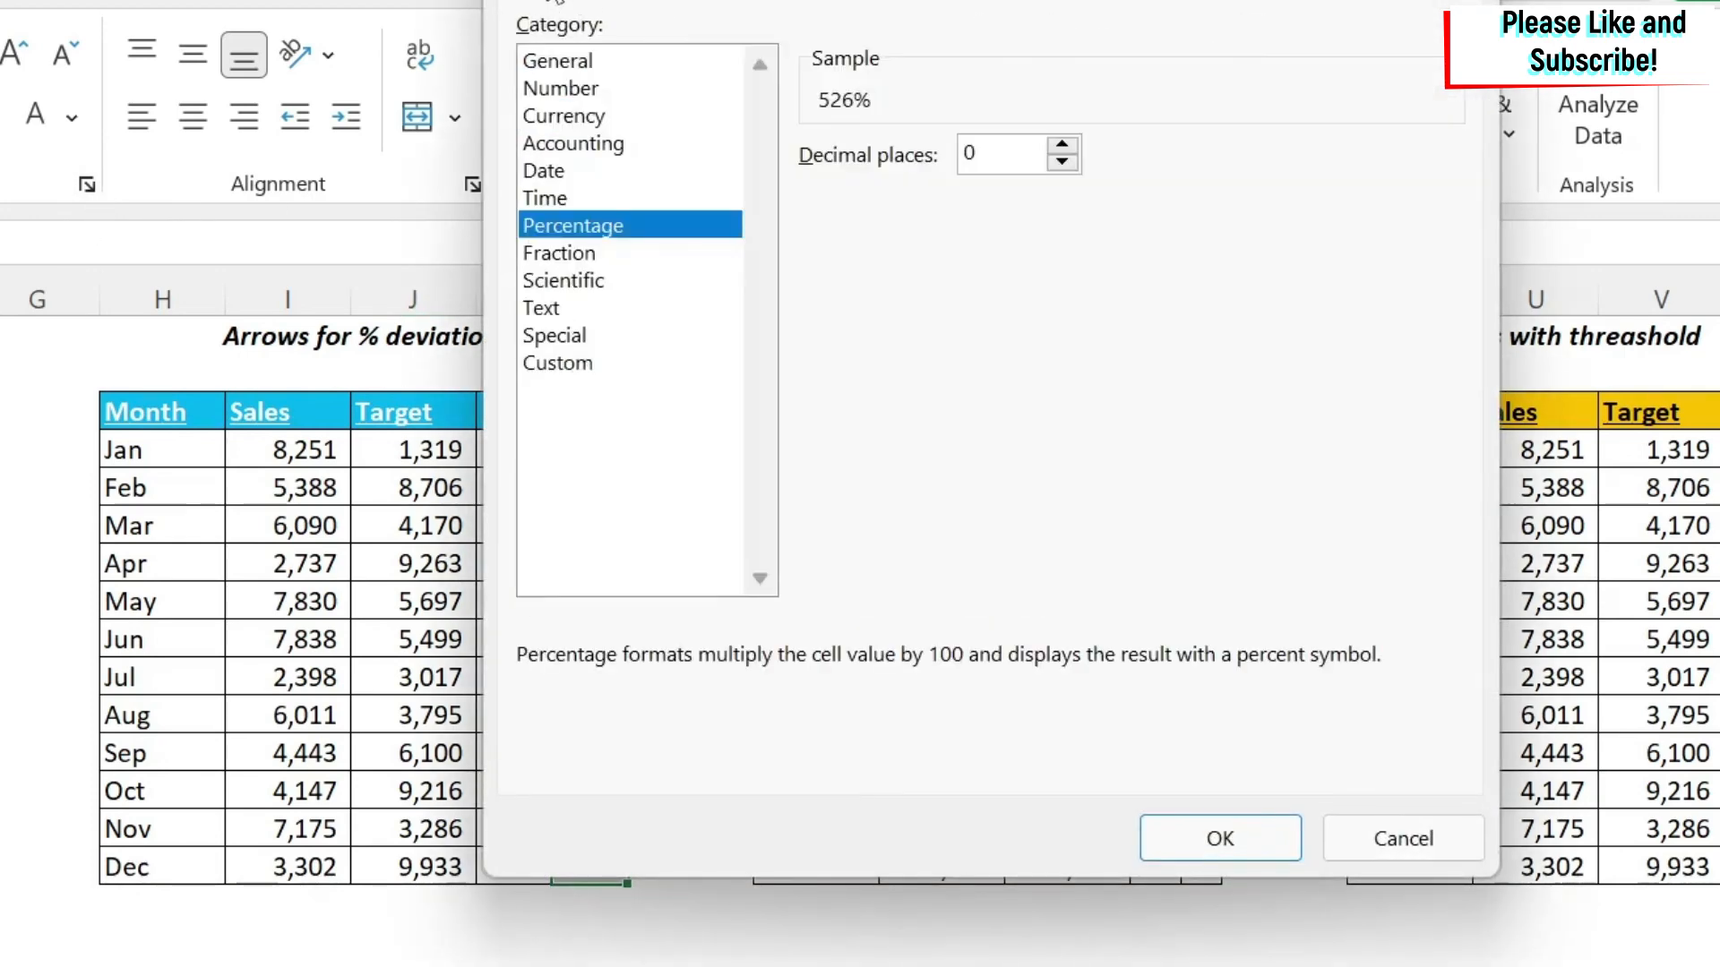
{"action": "left_click", "coordinate": [577, 363]}
{"action": "left_click_drag", "start_coordinate": [925, 180], "coordinate": [721, 188]}
{"action": "type", "text": "["}
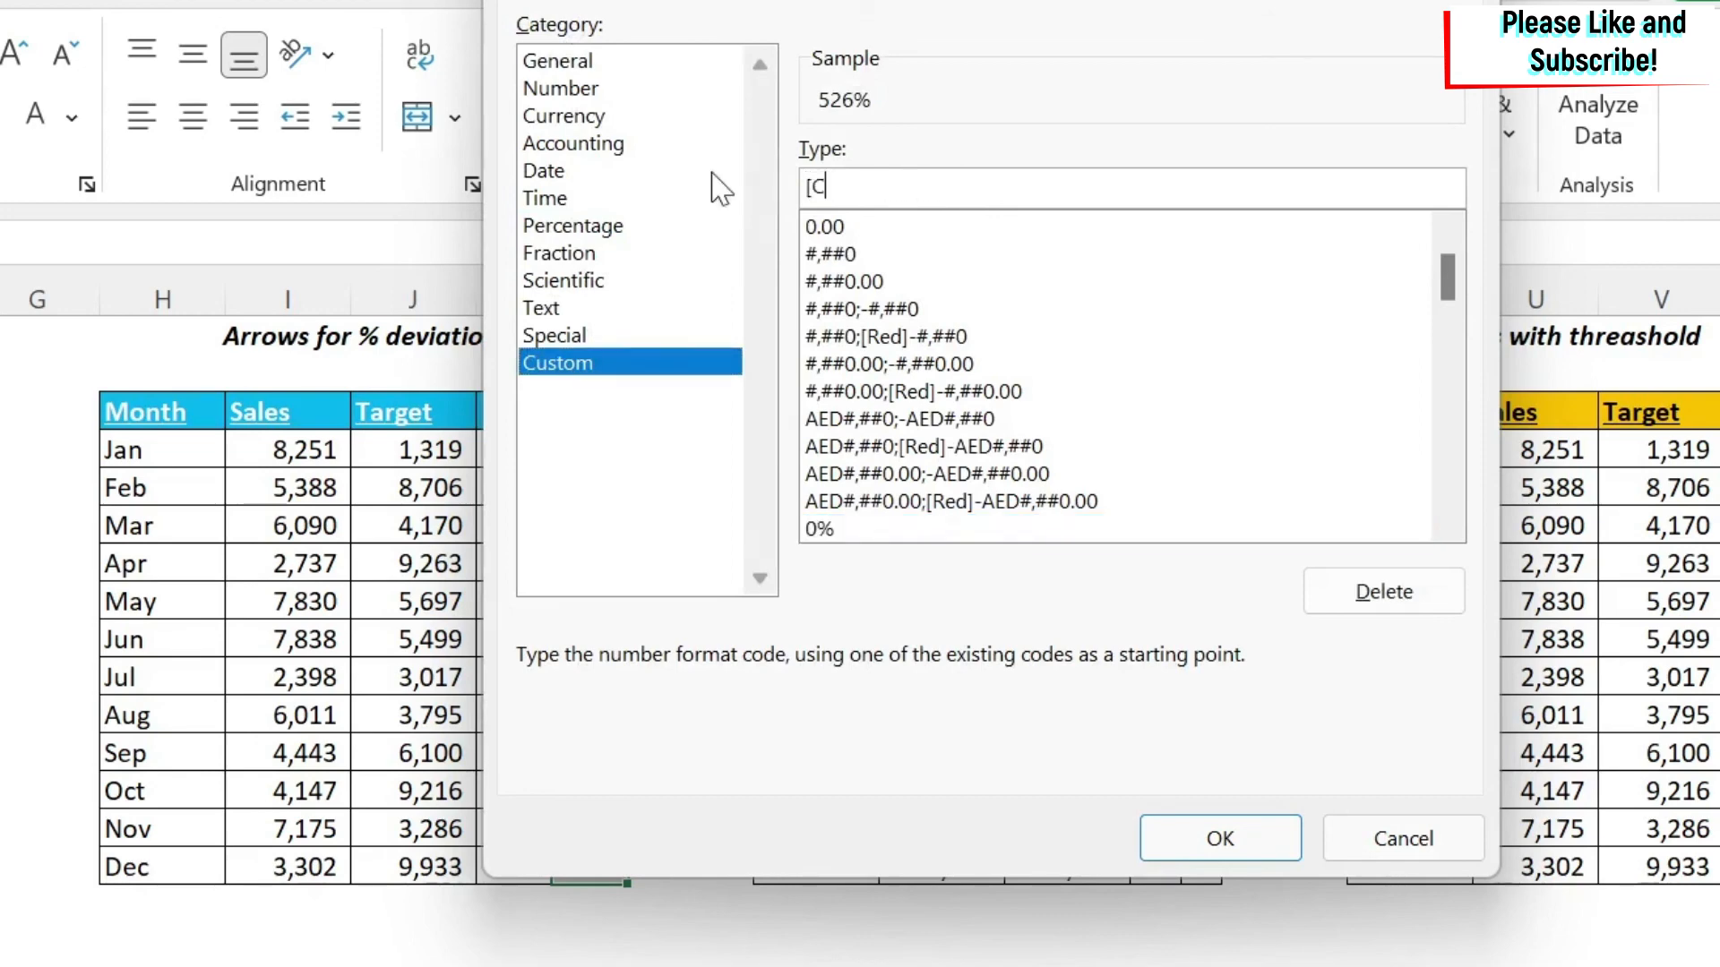
{"action": "type", "text": "Color10]"}
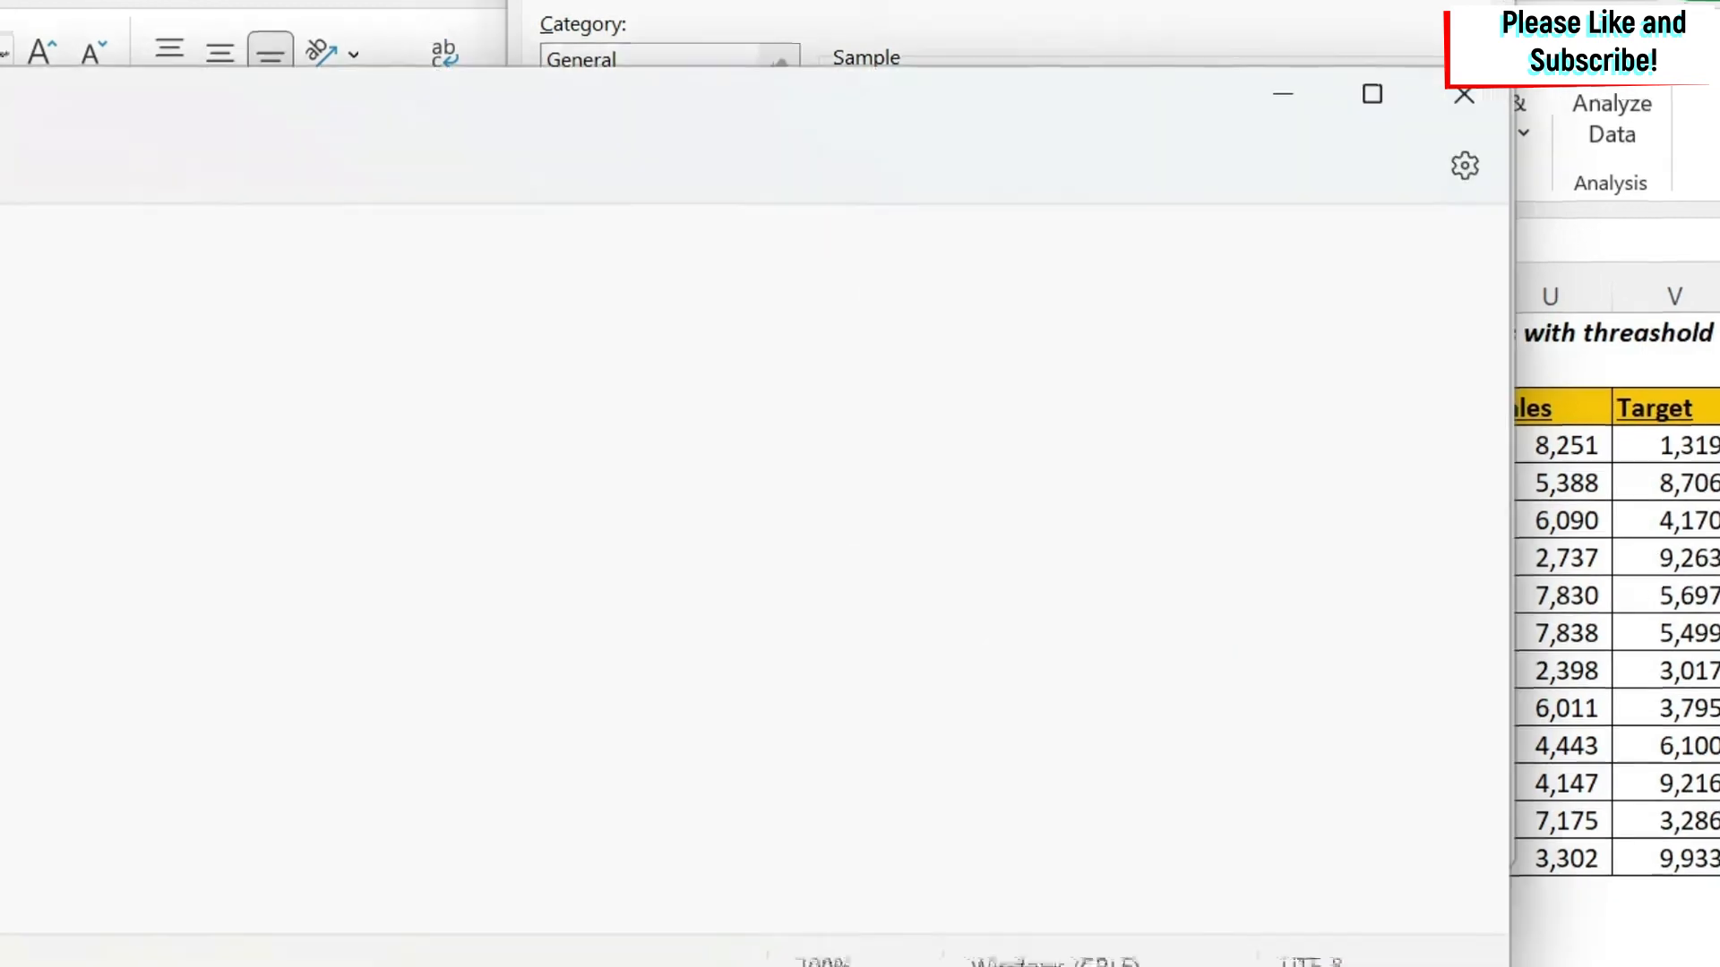
Copy the ▲ symbol from Notepad and add it in quotation marks after [Color10] in the format code
{"action": "left_click_drag", "start_coordinate": [0, 237], "coordinate": [6, 237]}
{"action": "key", "text": "ctrl+c"}
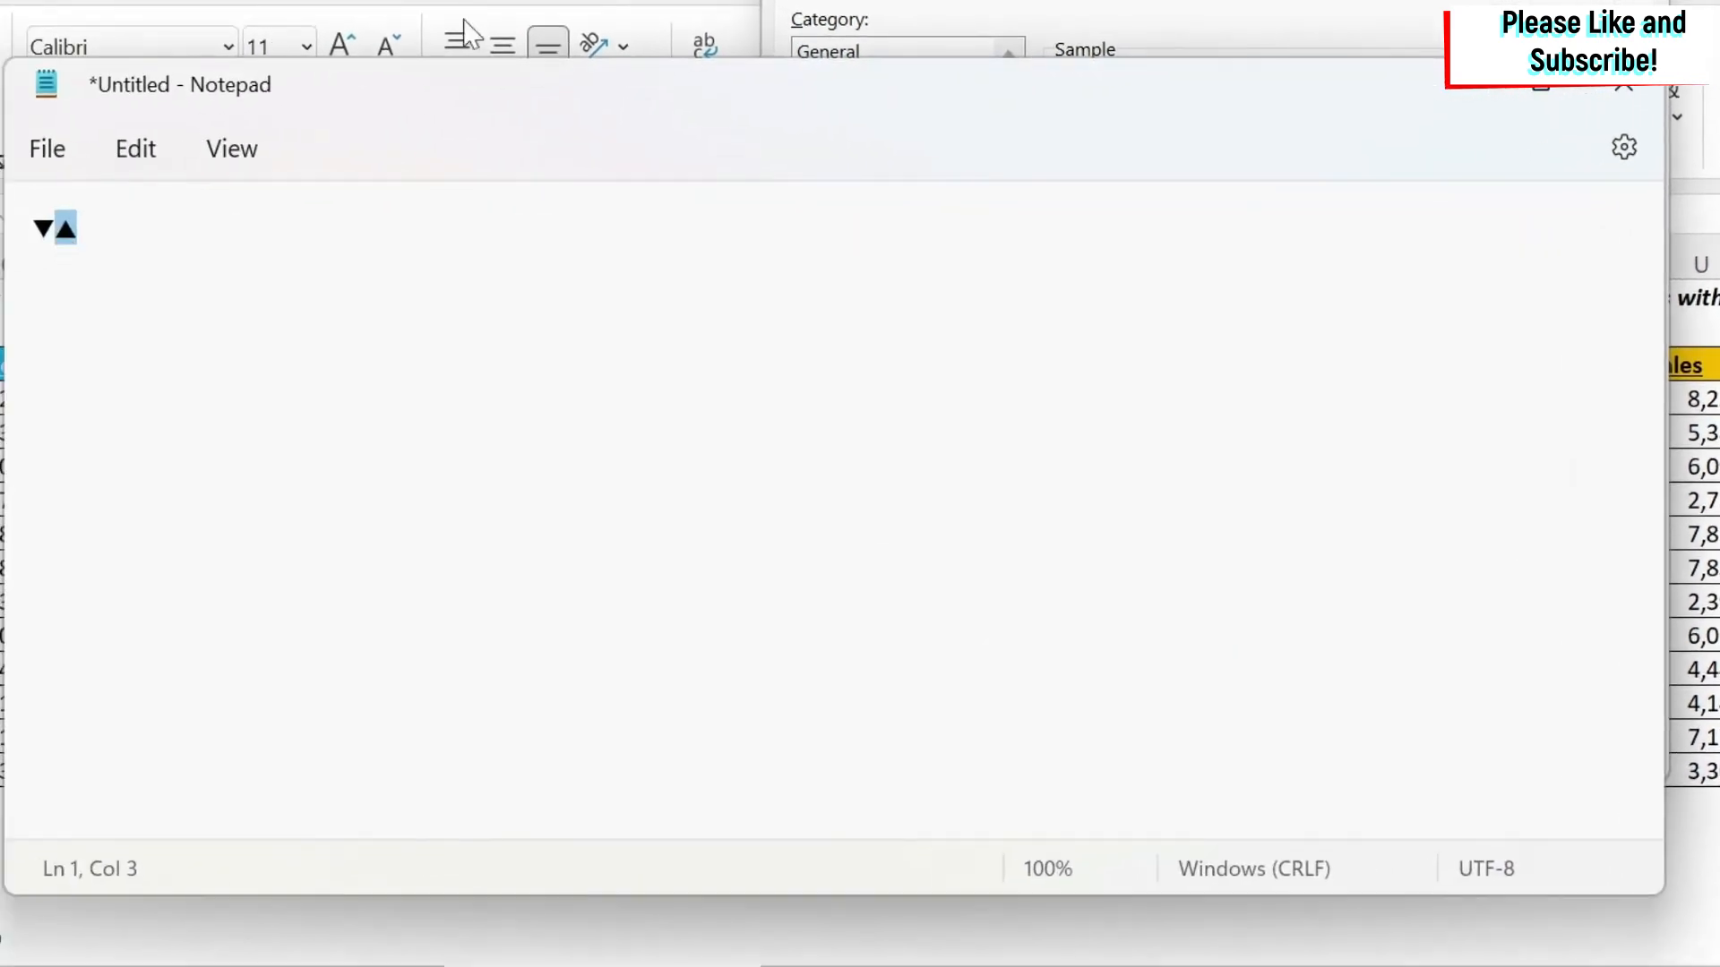
{"action": "key", "text": "alt+Tab"}
{"action": "key", "text": "ctrl+v"}
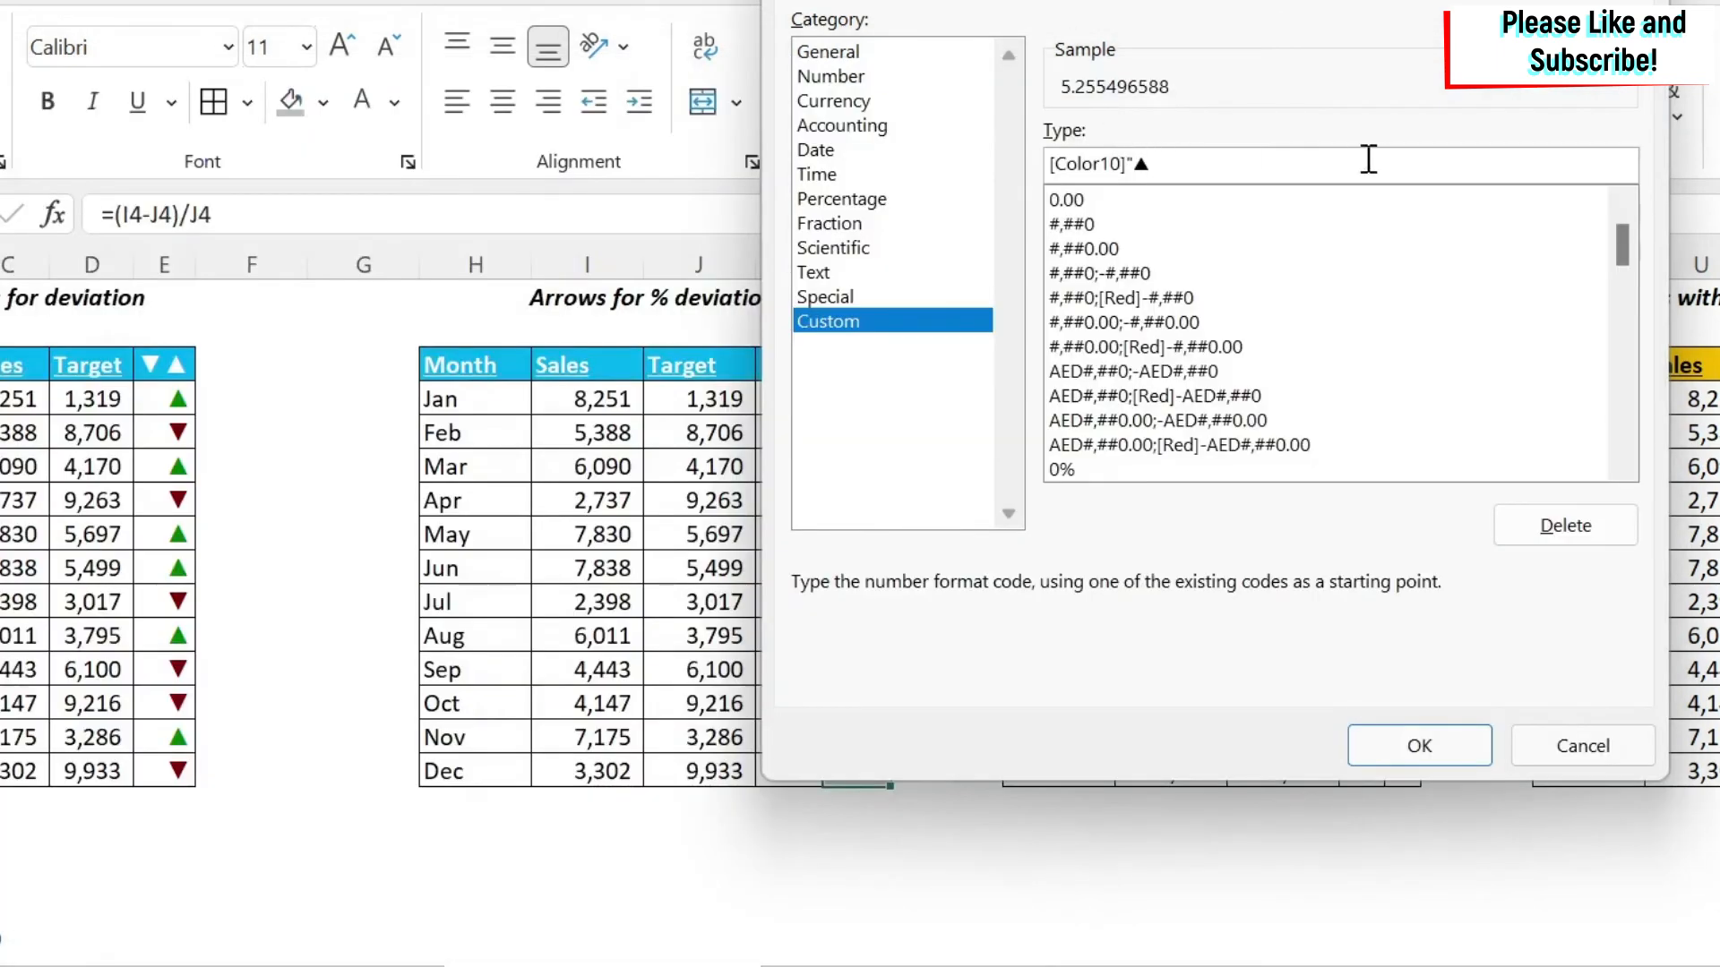
{"action": "type", "text": "\""}
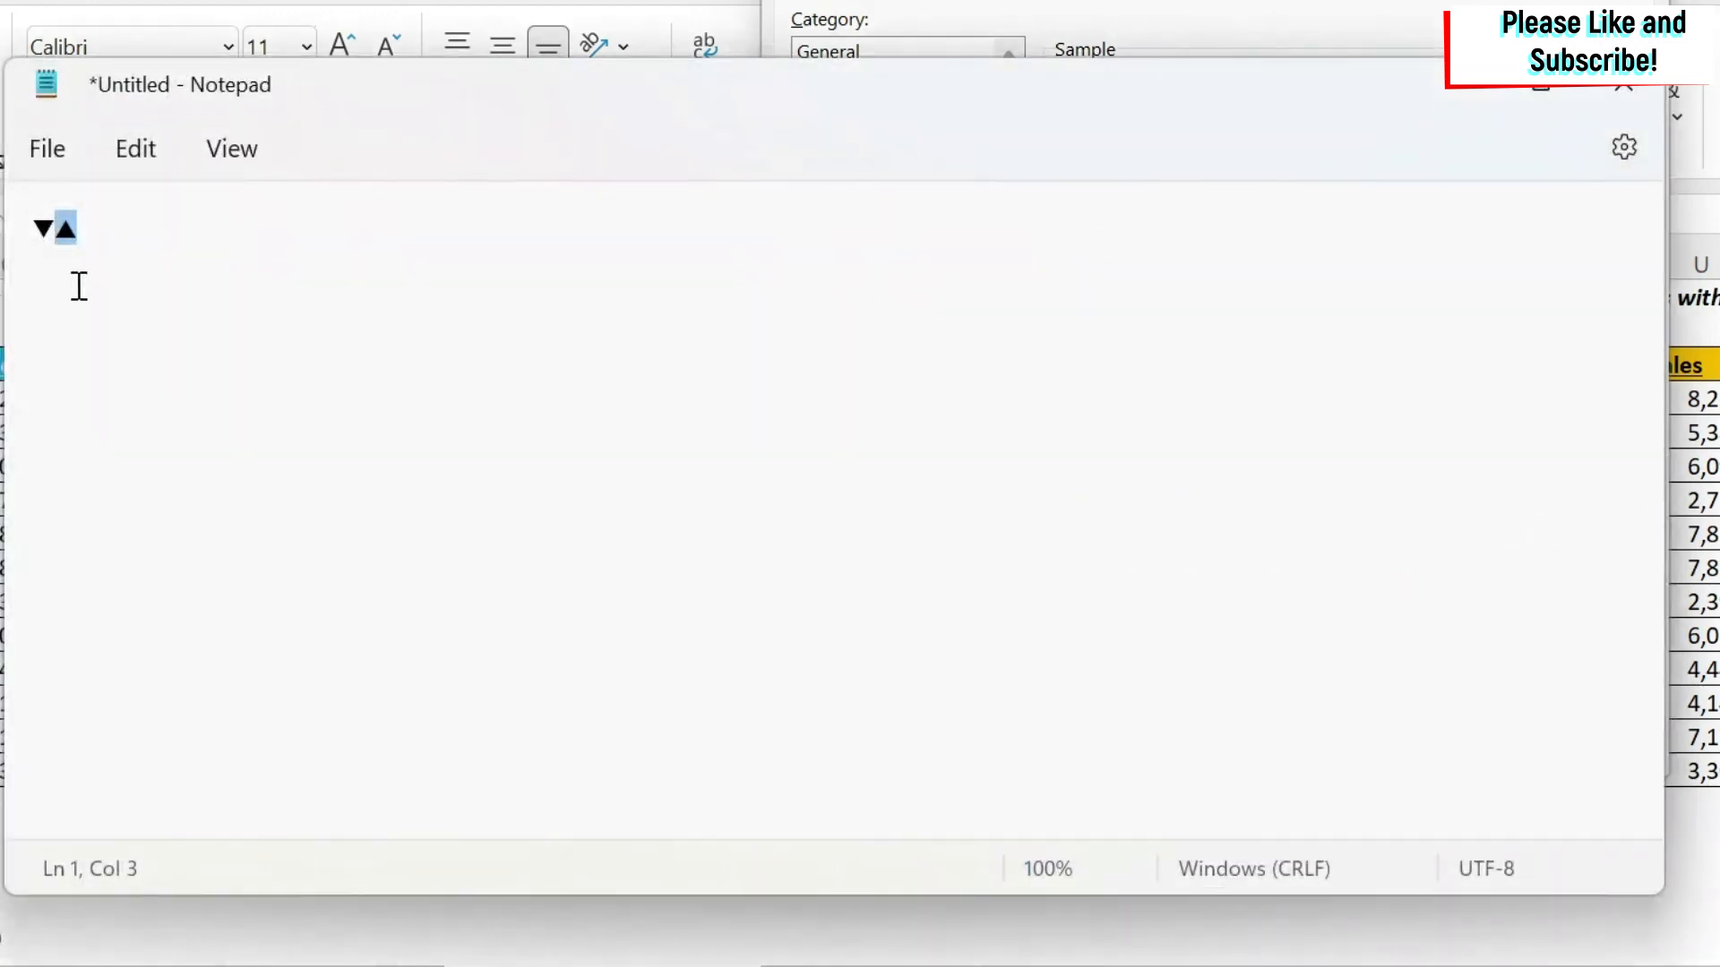
Complete the L4:L15 format as [Color10]"▲";[Color9]"▼"; with the ▼ symbol copied from Notepad, and apply it
{"action": "left_click_drag", "start_coordinate": [51, 230], "coordinate": [39, 253]}
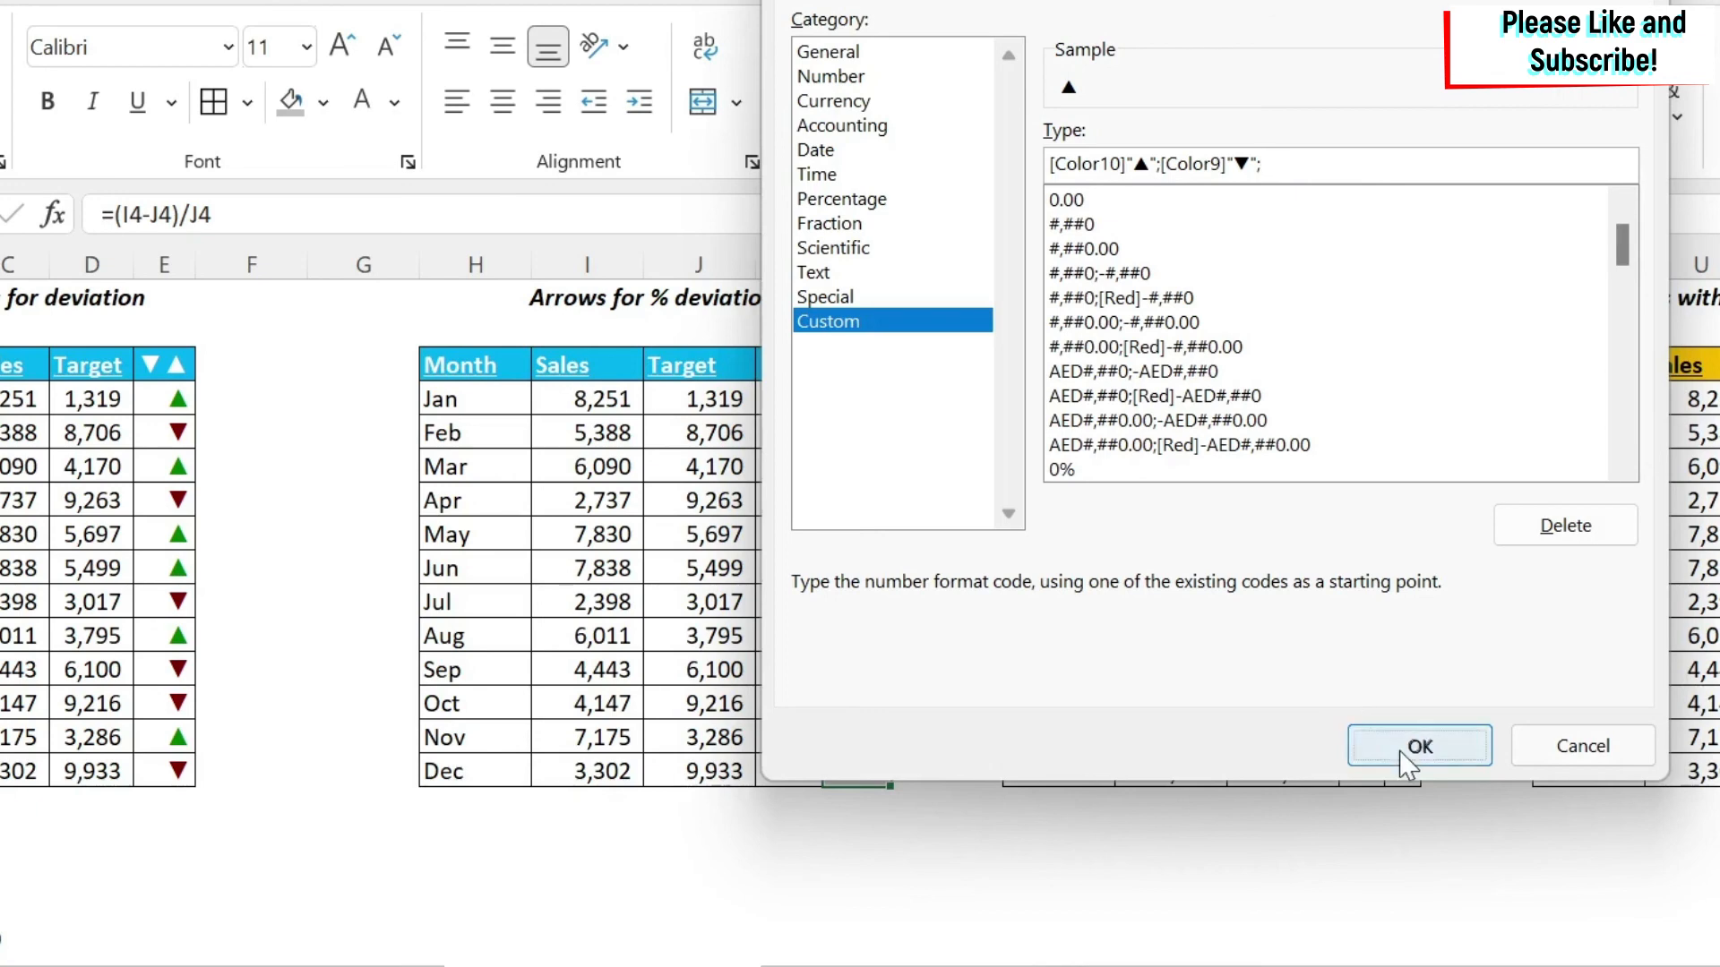
{"action": "left_click", "coordinate": [1409, 747]}
{"action": "left_click", "coordinate": [914, 810]}
Narrow column L to fit the arrow symbols of the % deviation table
{"action": "left_click_drag", "start_coordinate": [890, 264], "coordinate": [858, 265]}
{"action": "left_click", "coordinate": [890, 466]}
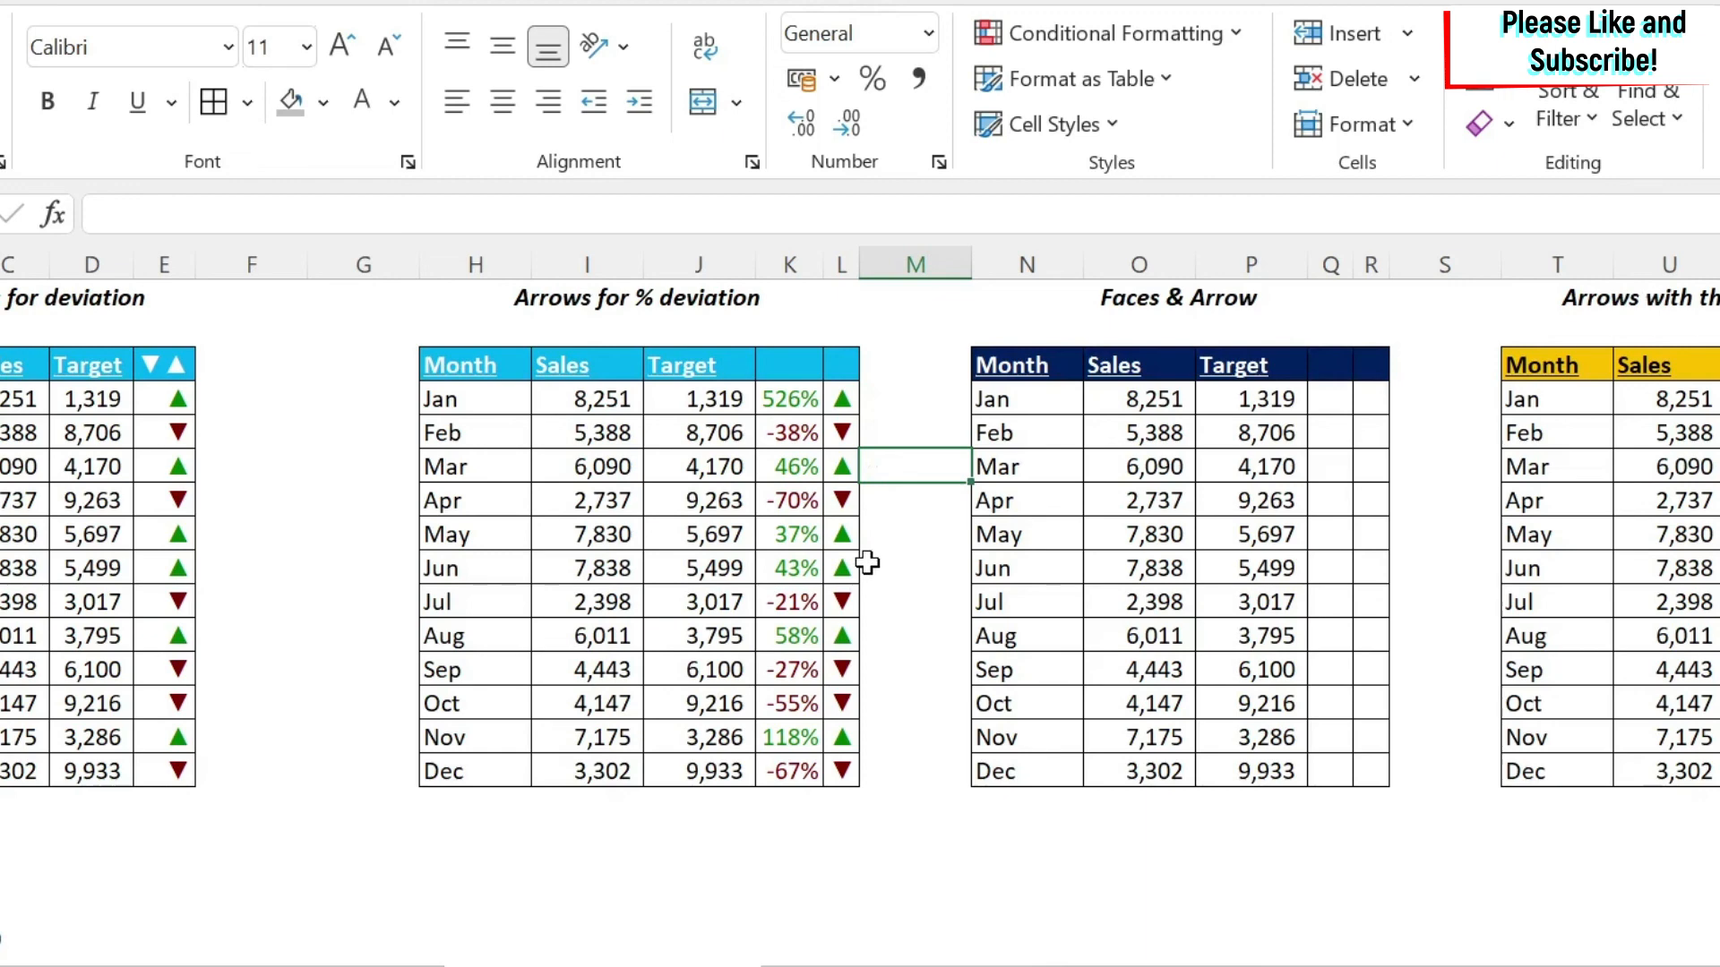
{"action": "scroll", "coordinate": [1497, 907], "scroll_direction": "right", "scroll_amount": 3}
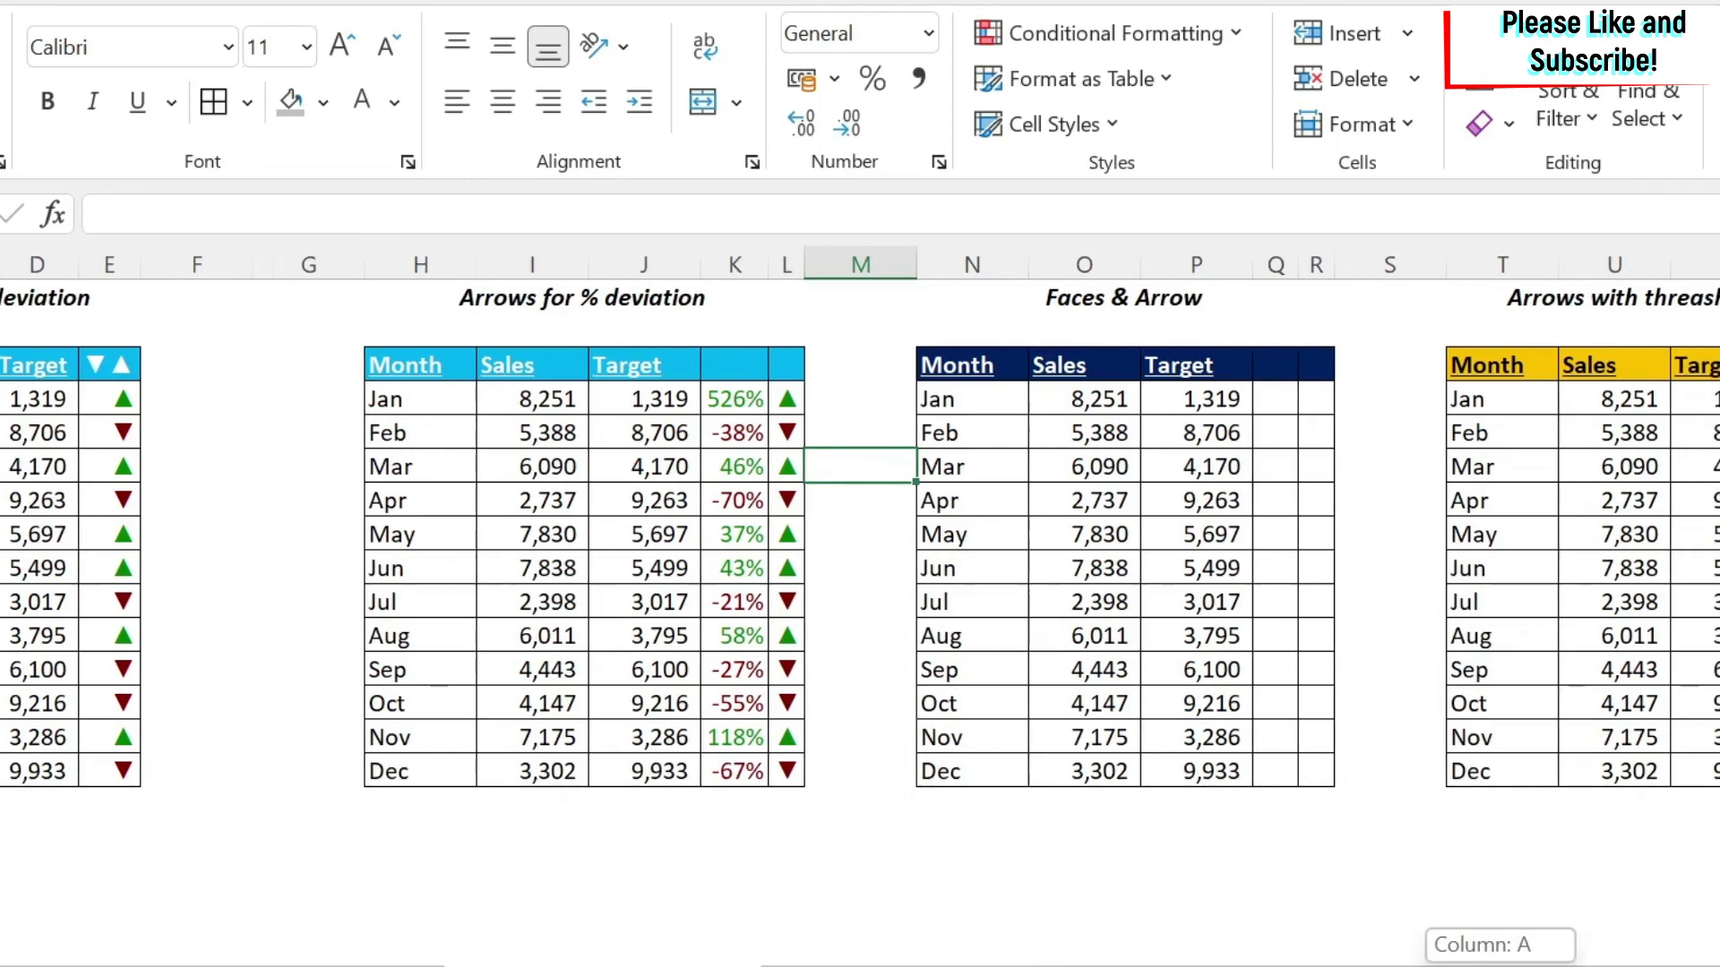
{"action": "scroll", "coordinate": [1496, 906], "scroll_direction": "right", "scroll_amount": 2}
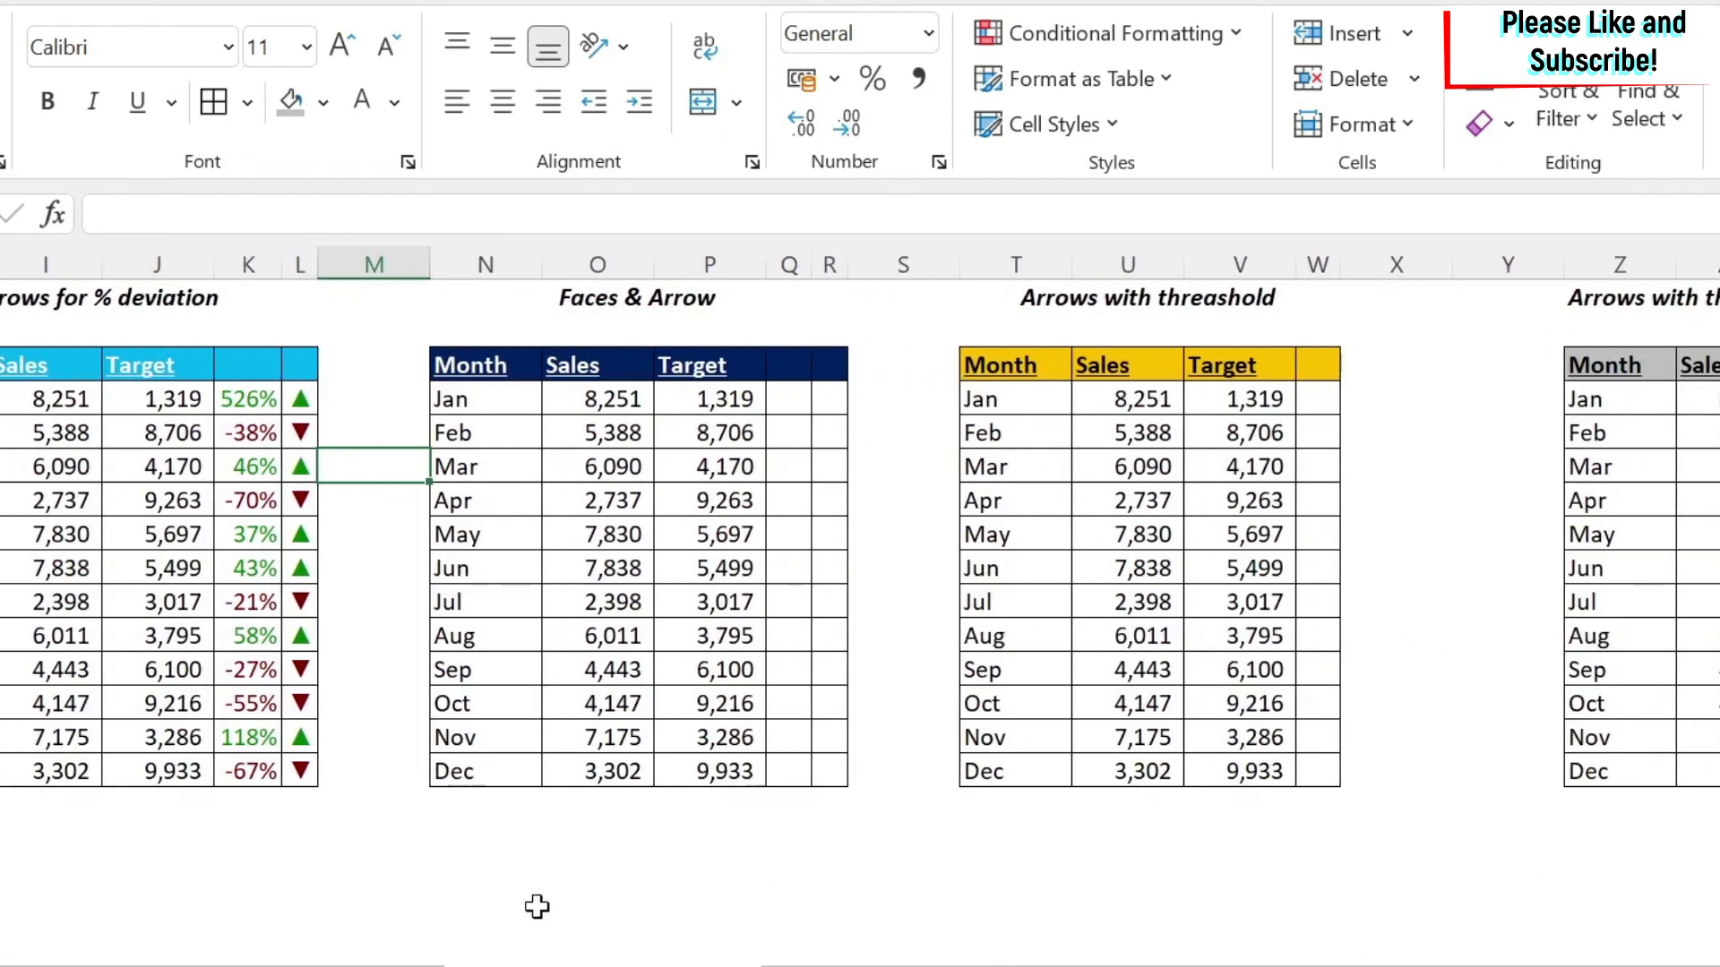